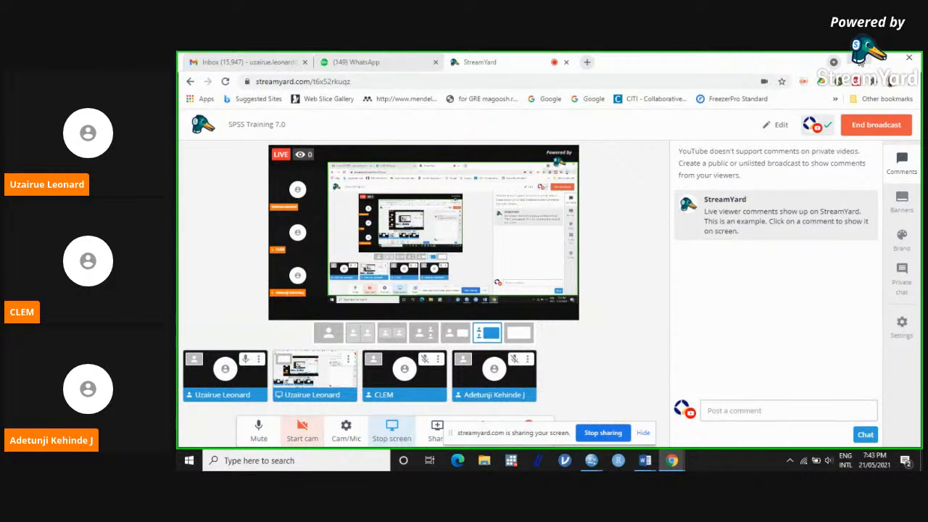
Step: Minimize the browser and switch to the empty SPSS Statistics Data Editor
left_click(860, 60)
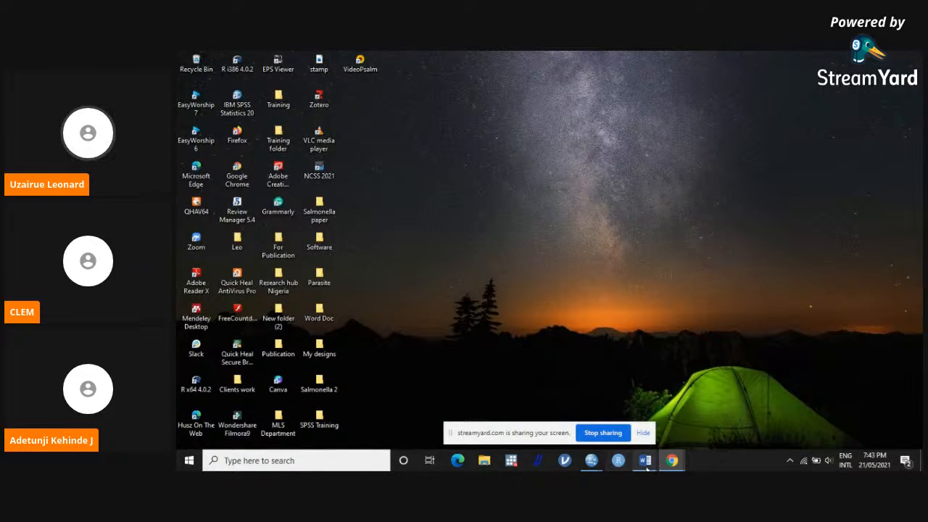
mouse_move(592, 461)
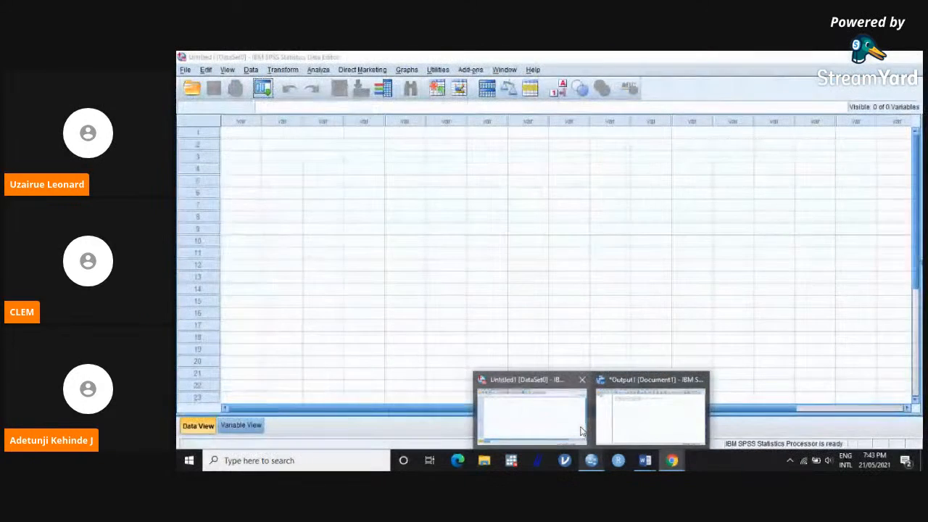
left_click(581, 431)
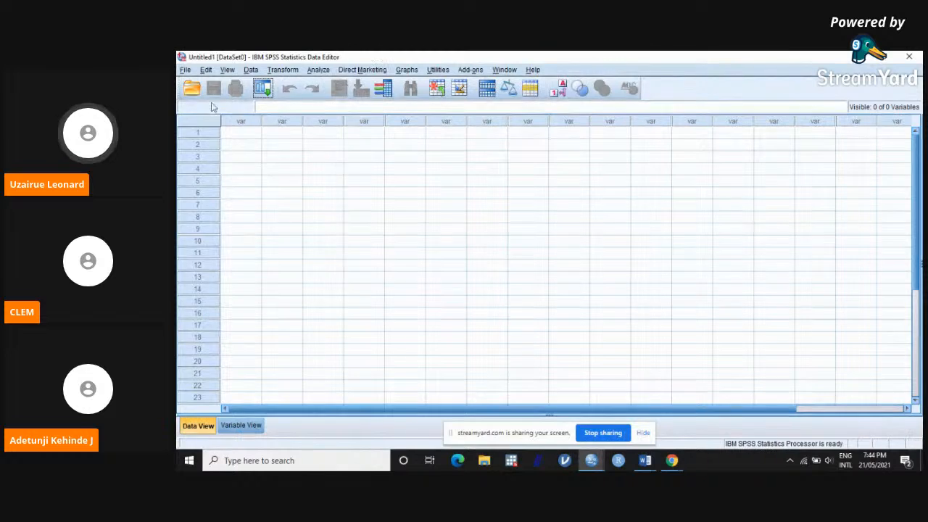
left_click(185, 70)
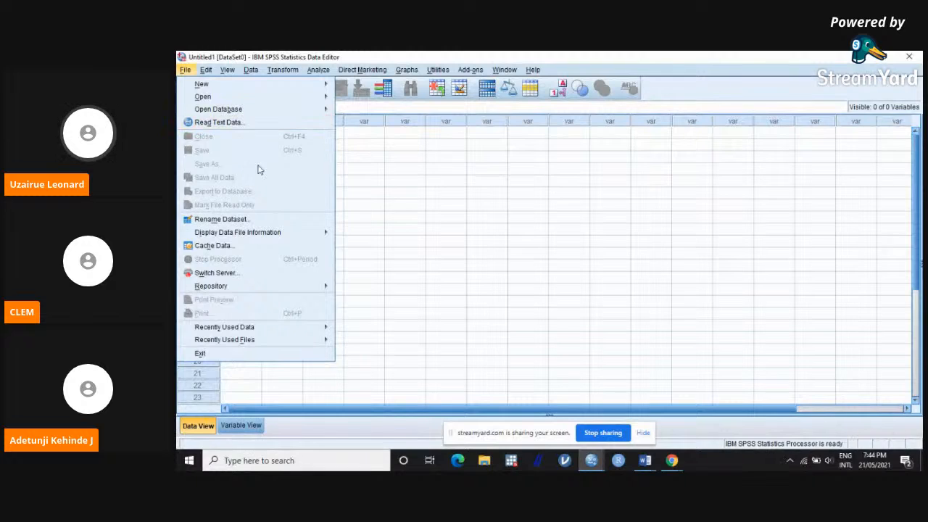
mouse_move(306, 290)
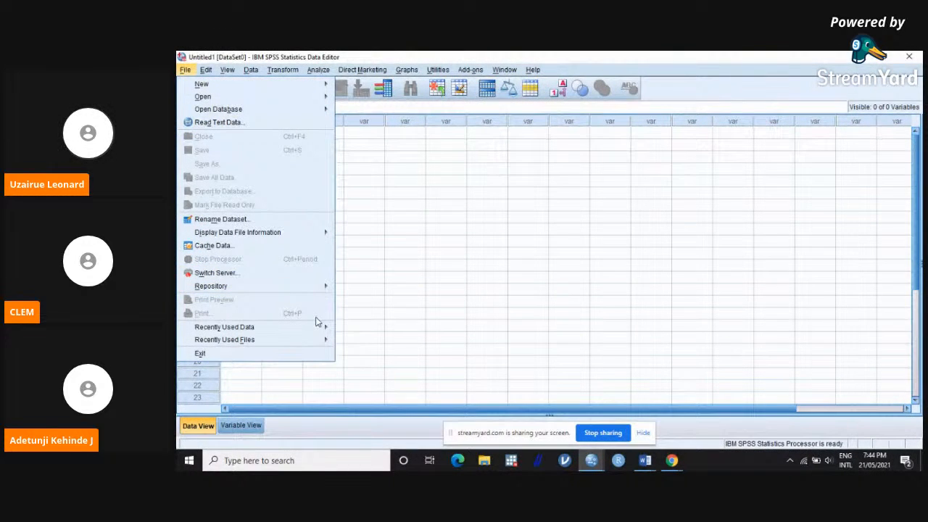
mouse_move(320, 327)
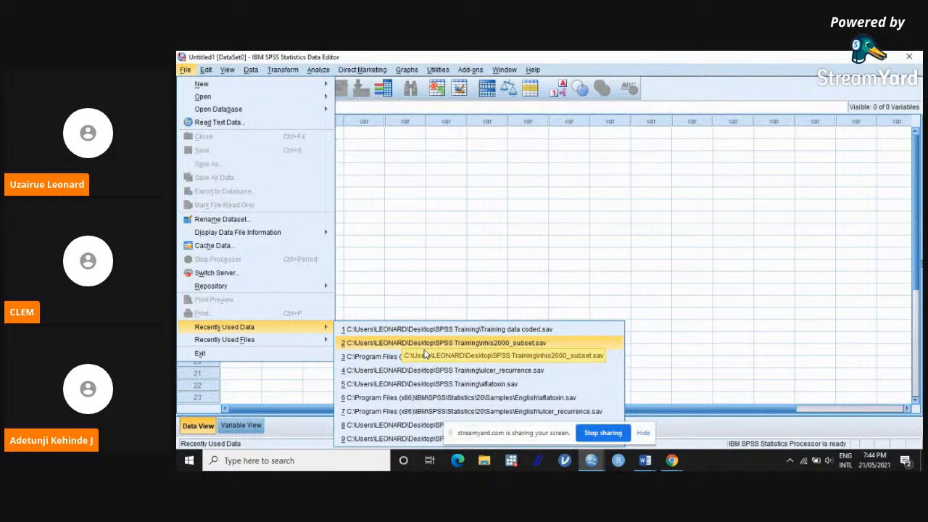
left_click(465, 373)
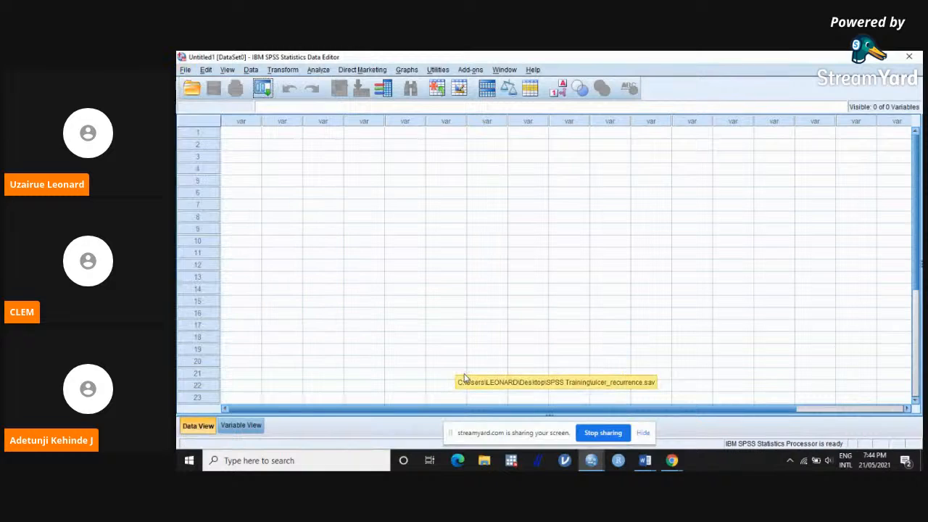
Step: Import the recently used Training data.xlsx from Sheet1, reading variable names from the first row of data
left_click(181, 70)
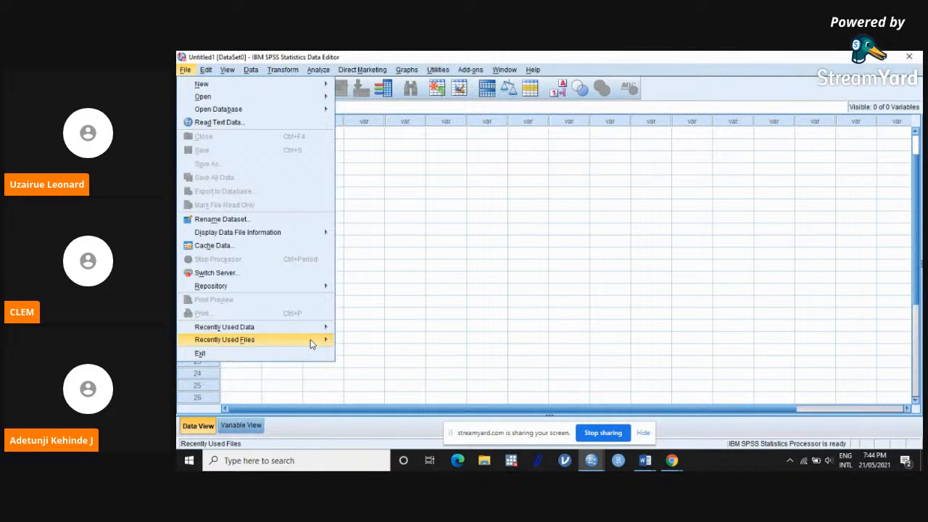
mouse_move(312, 344)
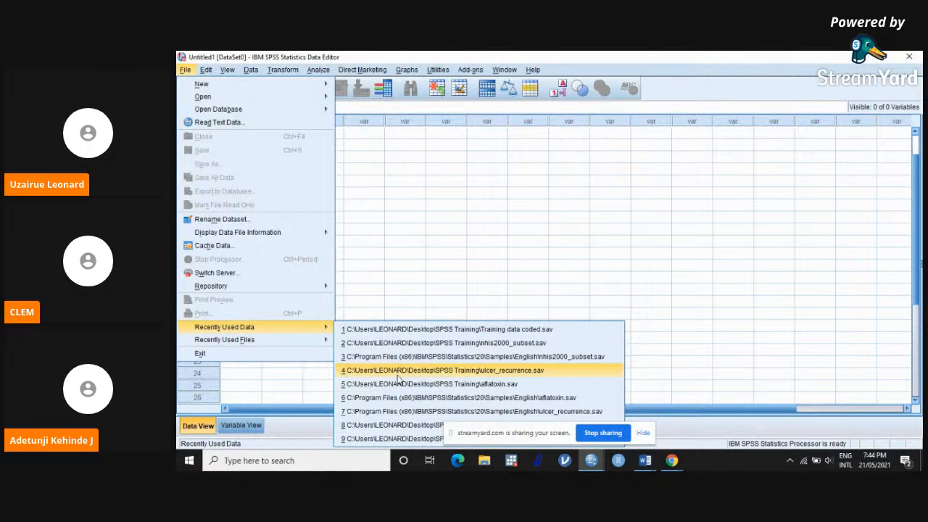
left_click(408, 426)
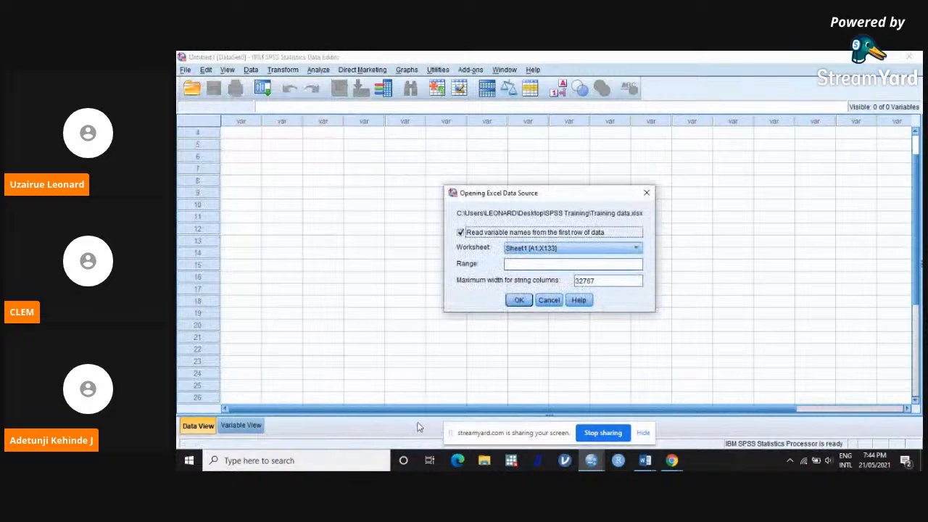
left_click(518, 301)
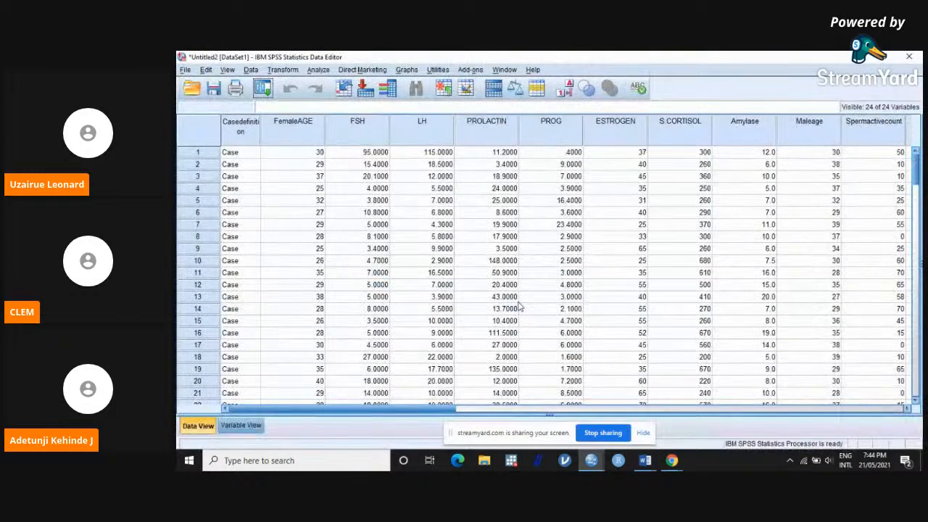
Step: Widen the Amylase_A column so its full name fits on one line in the header
scroll(518, 308, "down", 13)
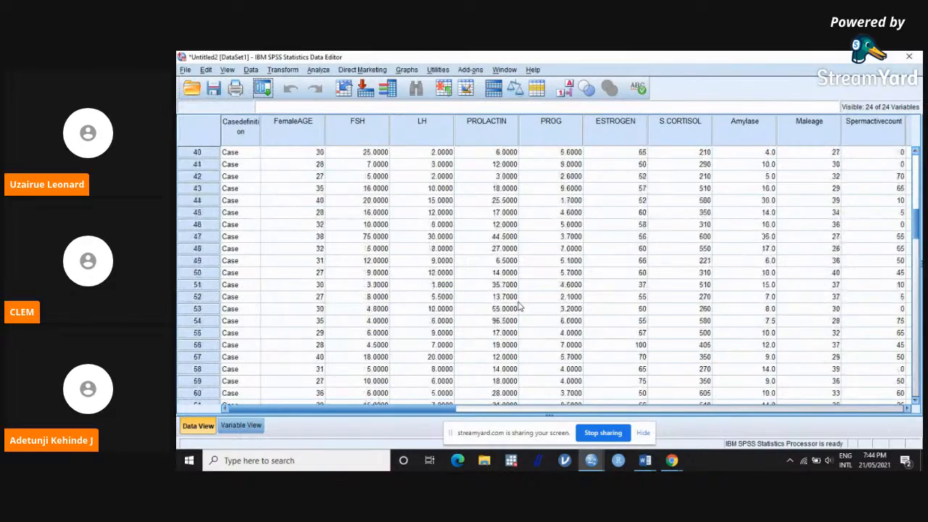
scroll(519, 310, "up", 13)
scroll(530, 310, "down", 19)
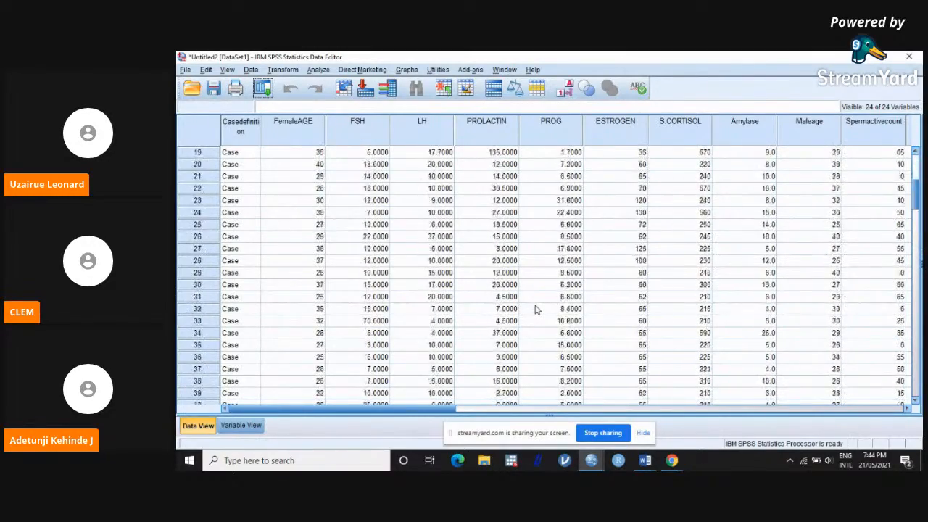
scroll(535, 311, "up", 19)
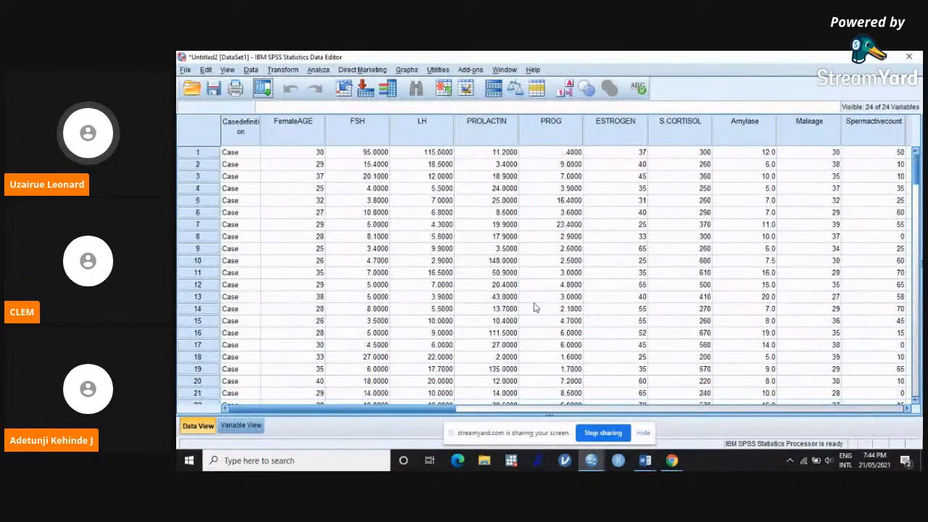
left_click_drag(403, 411, 596, 422)
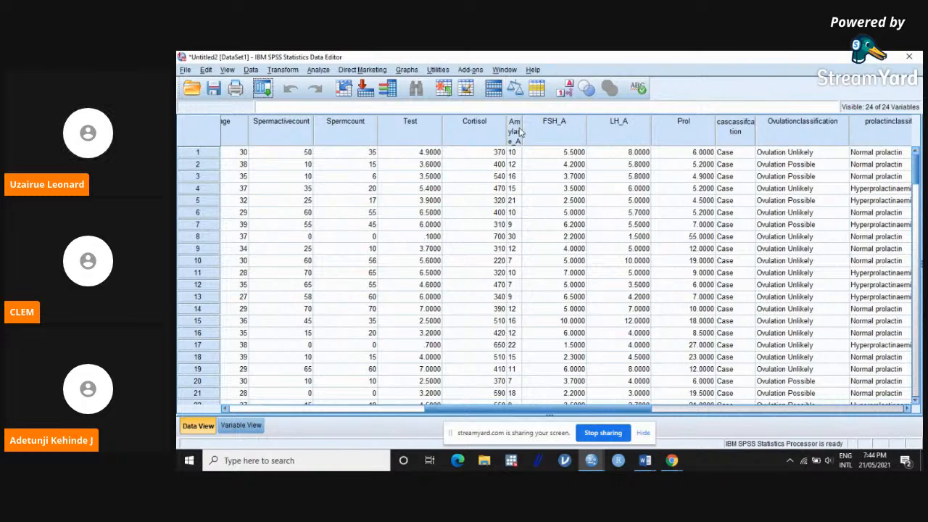
left_click_drag(521, 132, 556, 132)
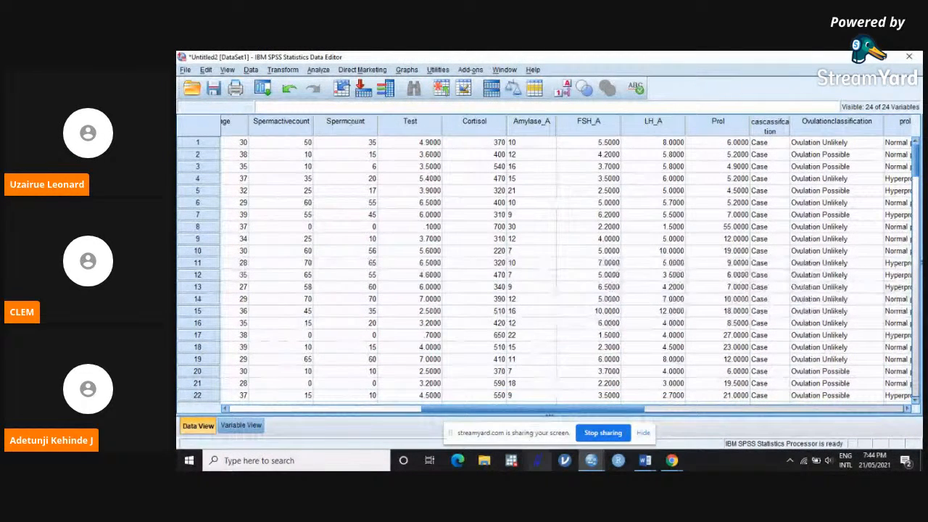
Step: Widen the Casedefinition column so its full name fits on one line in the header
left_click_drag(568, 415, 407, 414)
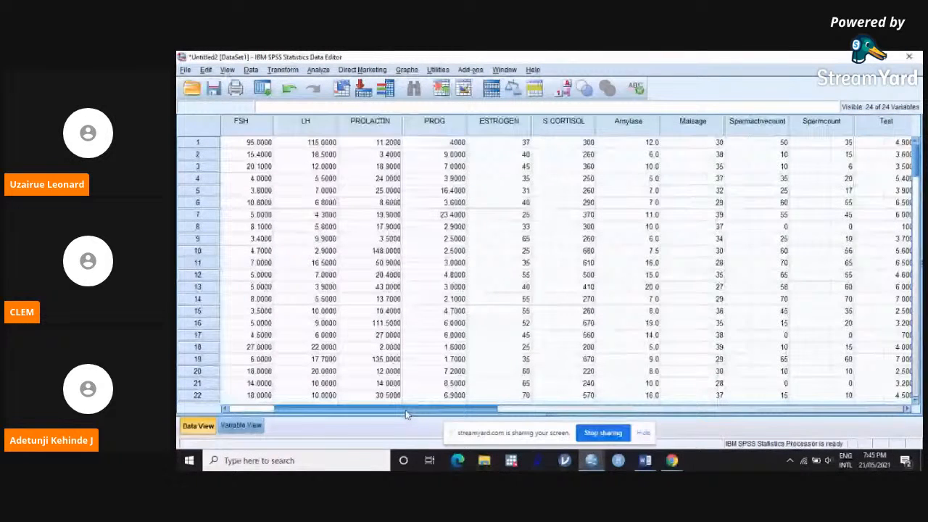
left_click_drag(405, 410, 355, 409)
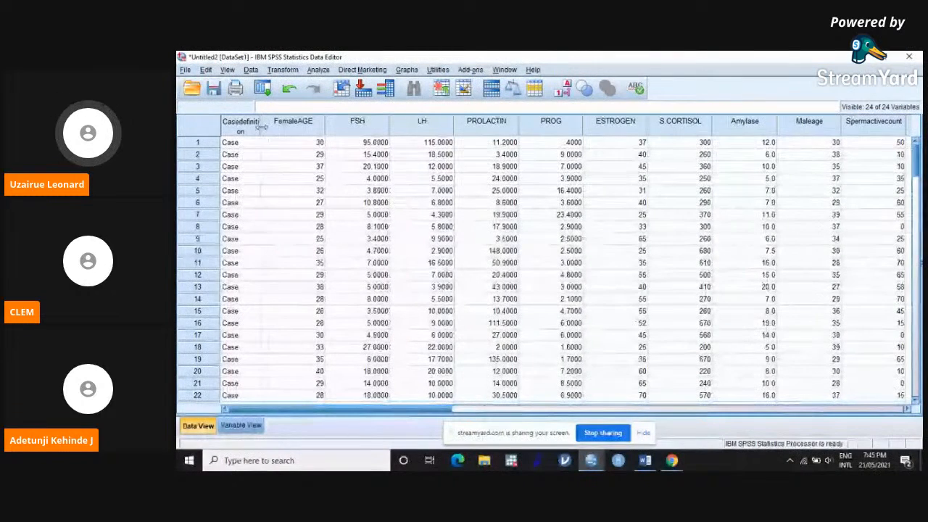
left_click_drag(261, 127, 279, 128)
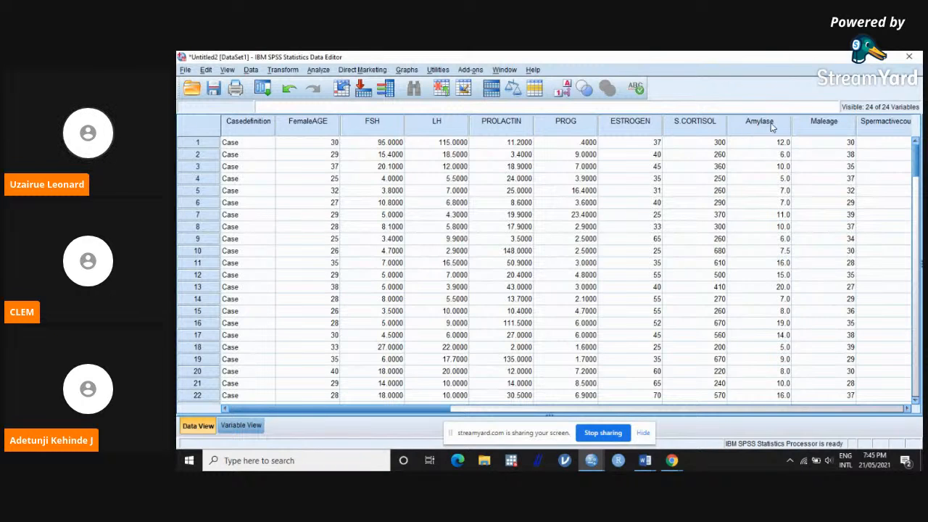
Step: Start a Recode into Different Variables with Casedefinition as the input variable
left_click(629, 414)
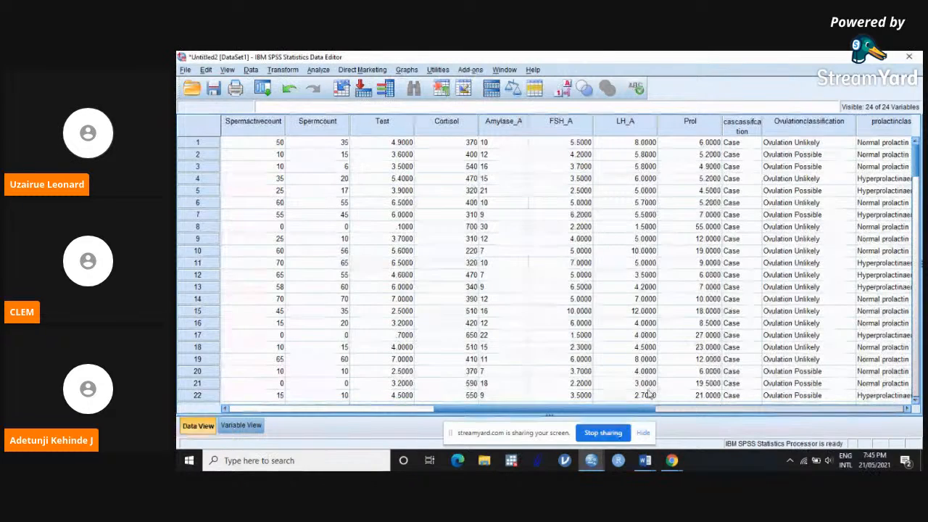
left_click_drag(640, 410, 357, 348)
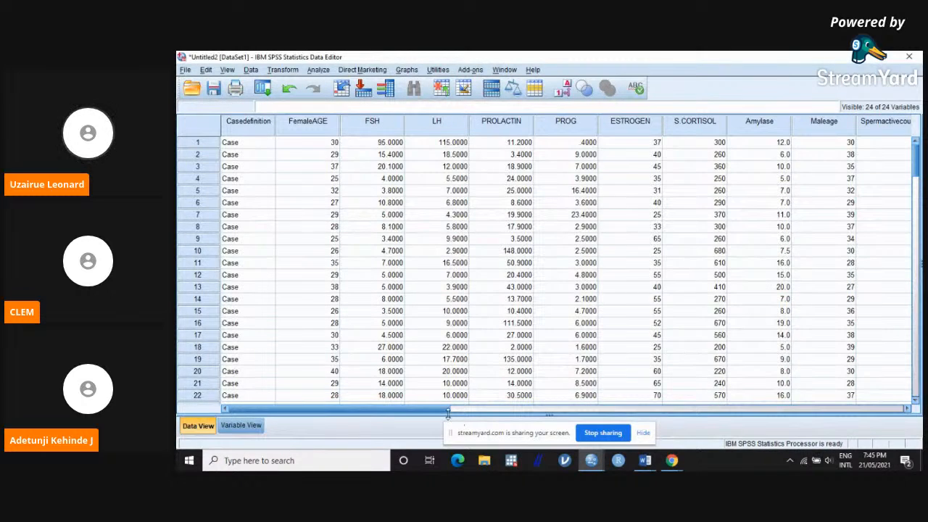
left_click_drag(443, 408, 564, 409)
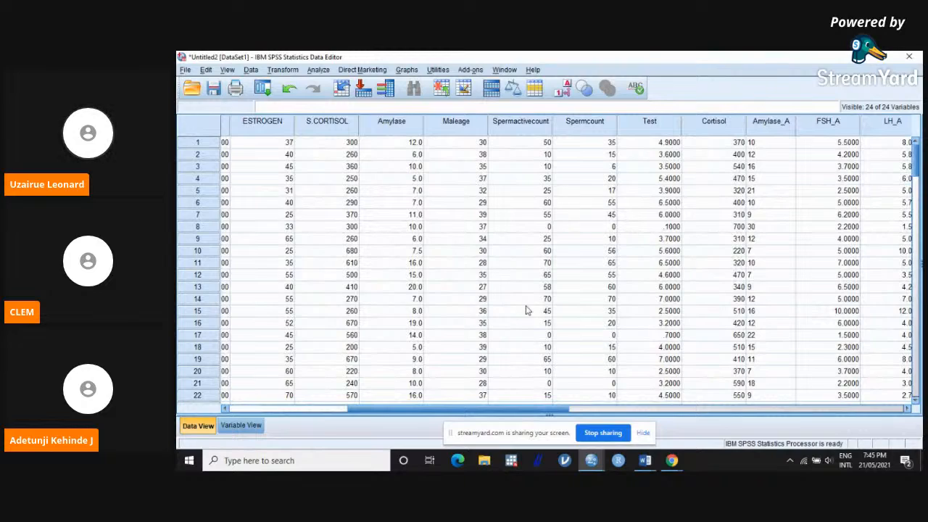
left_click_drag(523, 411, 631, 412)
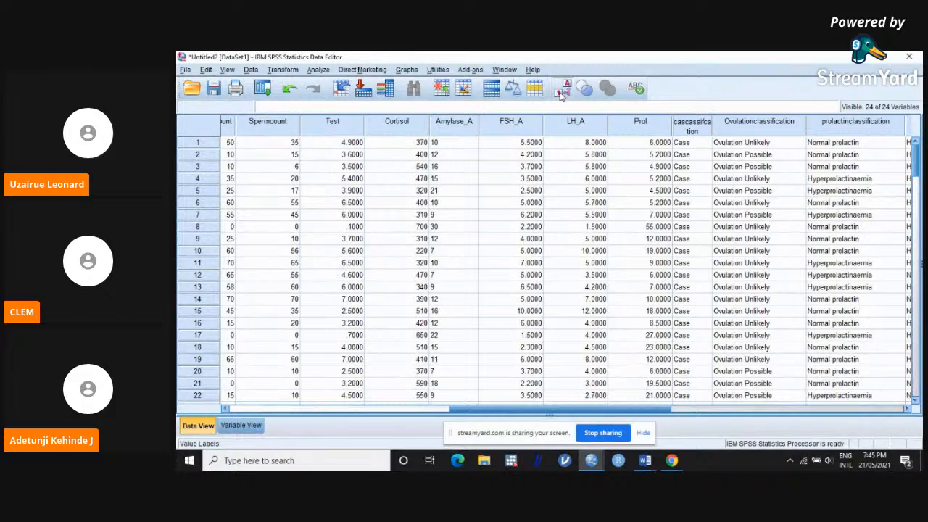
left_click_drag(499, 413, 227, 411)
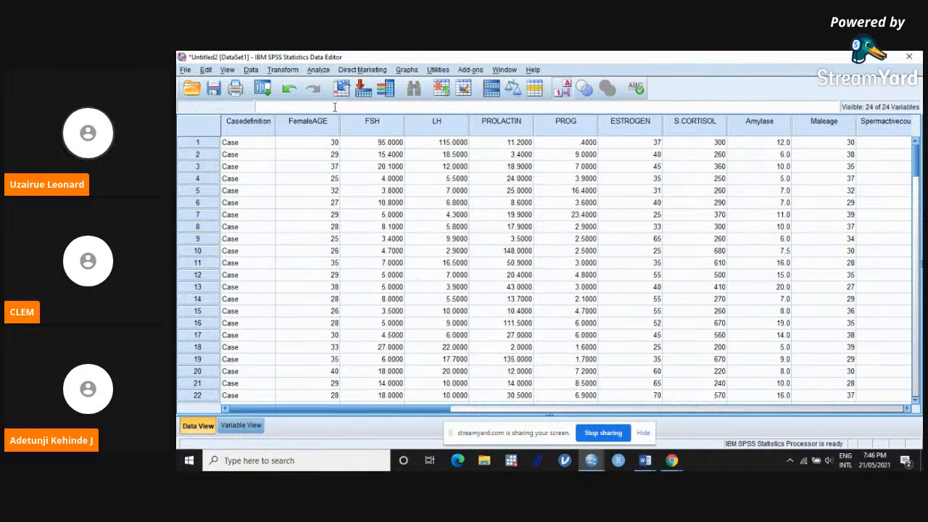
left_click(322, 72)
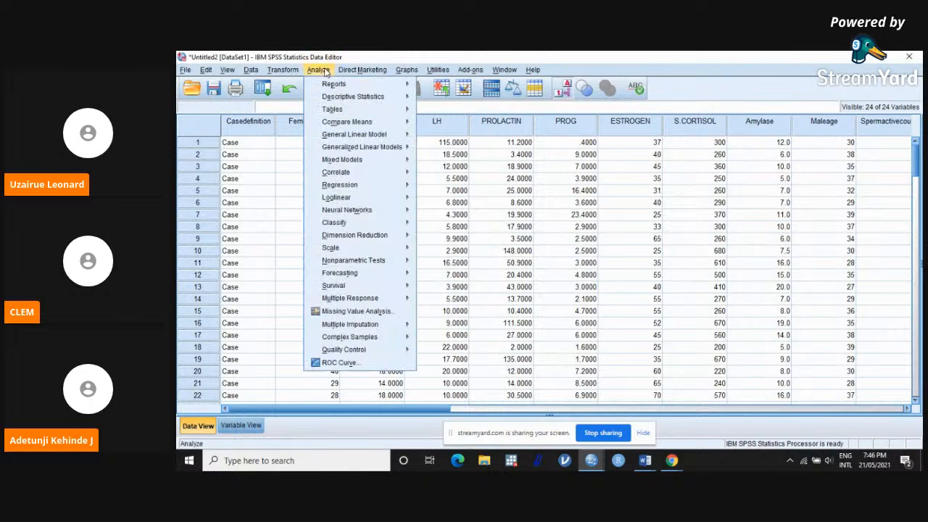
mouse_move(294, 73)
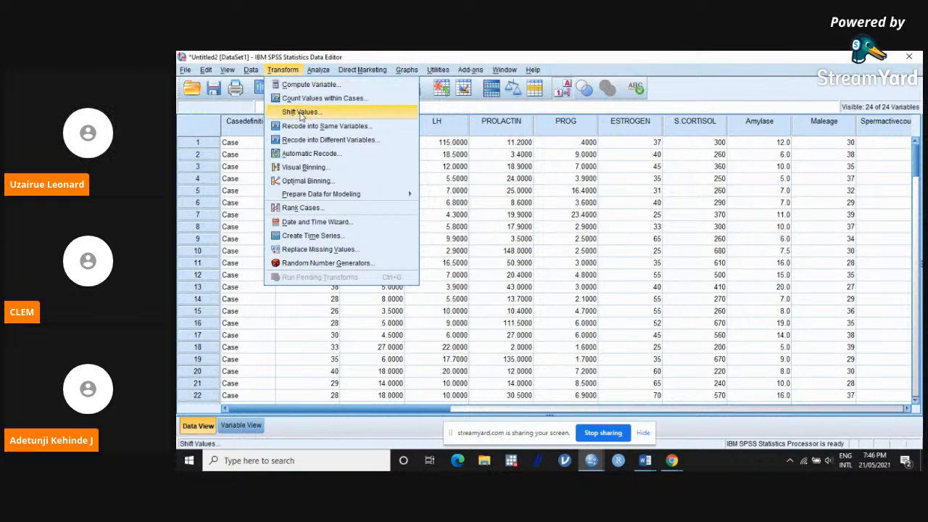
left_click(309, 142)
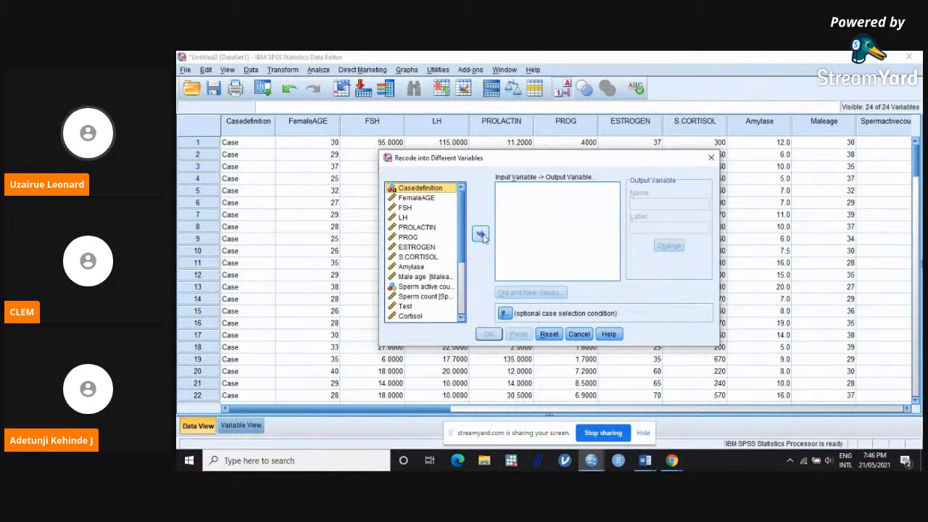
left_click(481, 234)
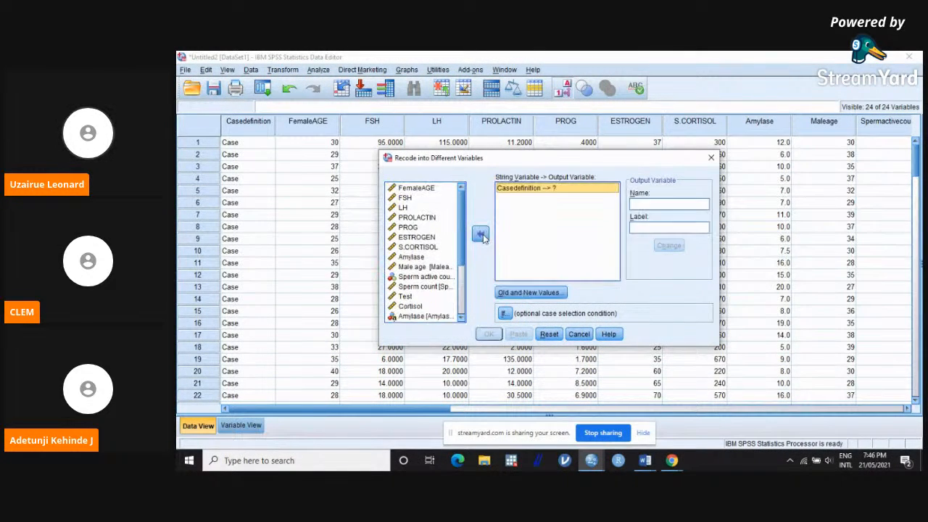
Step: Name the output variable for Casedefinition as Cdefinition and apply the name
left_click(634, 203)
type("ca")
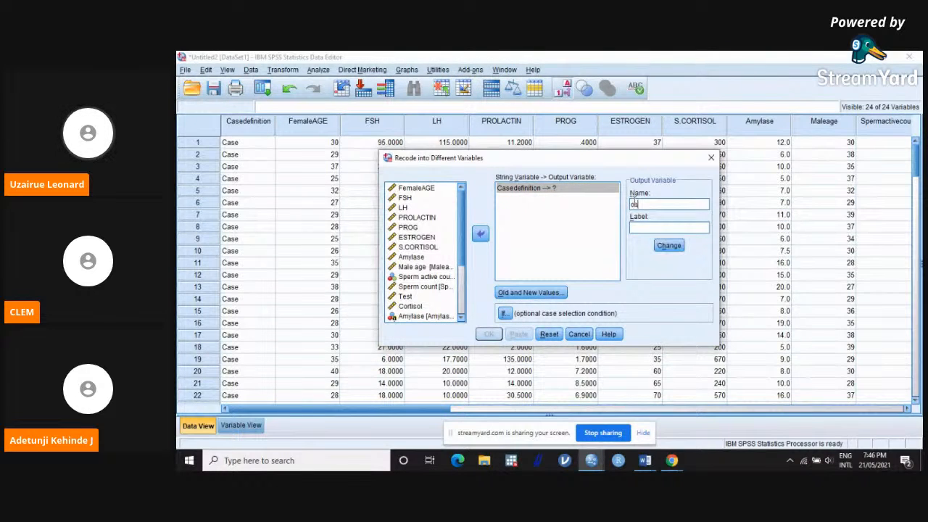
key("BackSpace")
key("BackSpace")
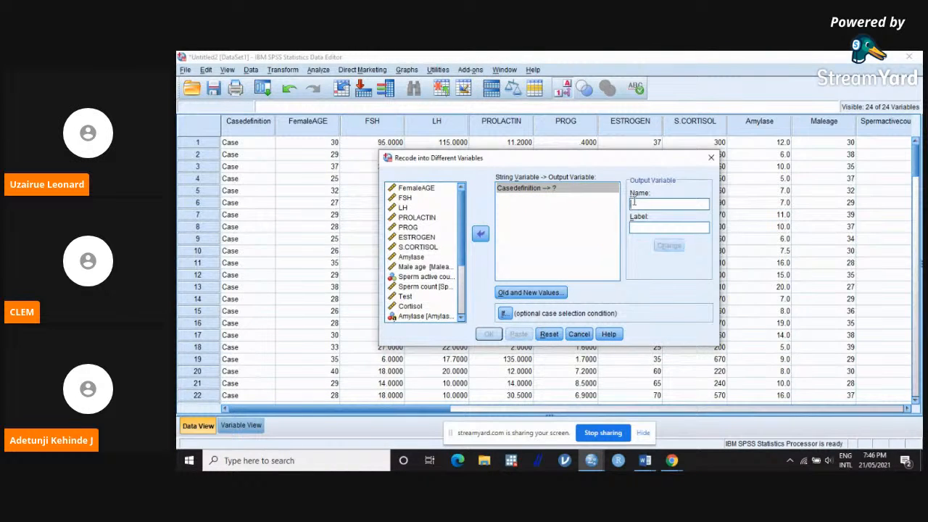
type("cdefinition")
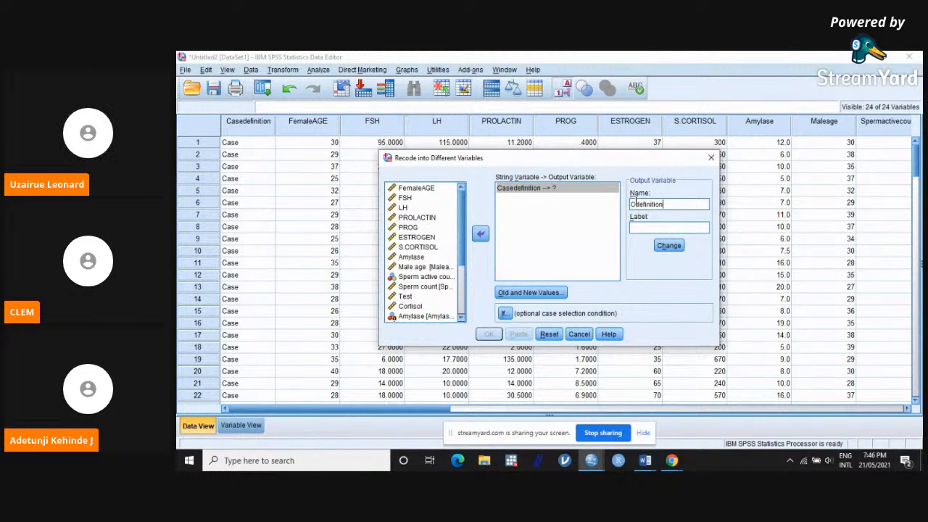
left_click(668, 245)
Step: Define the first old-to-new mapping for Cdefinition, recoding the value Case to 1
left_click(531, 293)
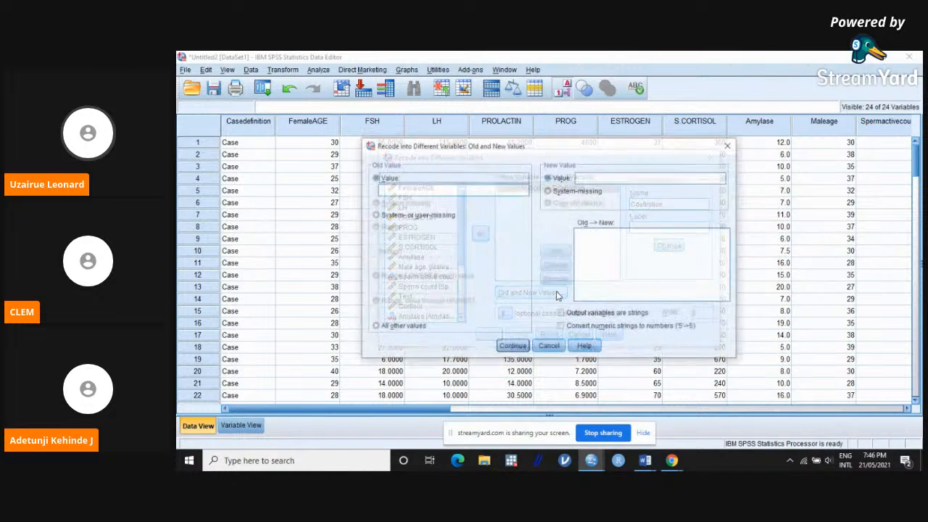
left_click(432, 190)
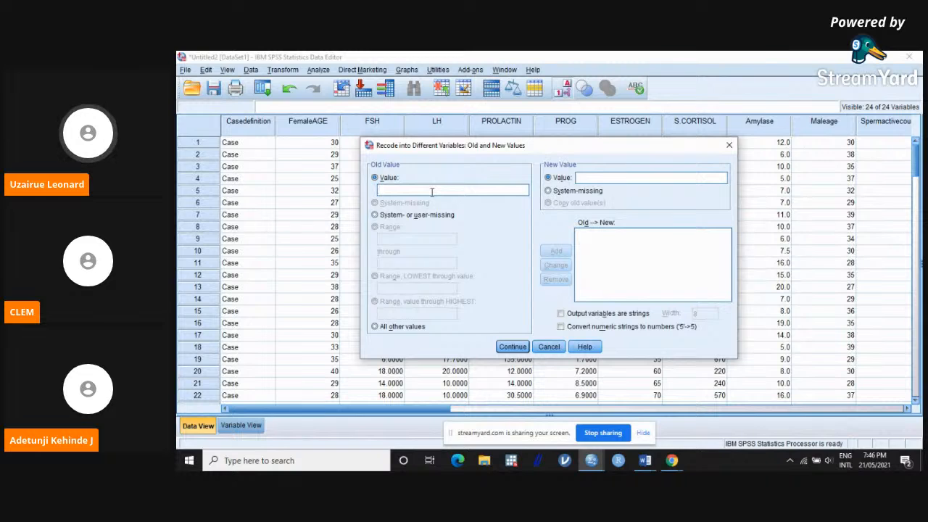
type("Case")
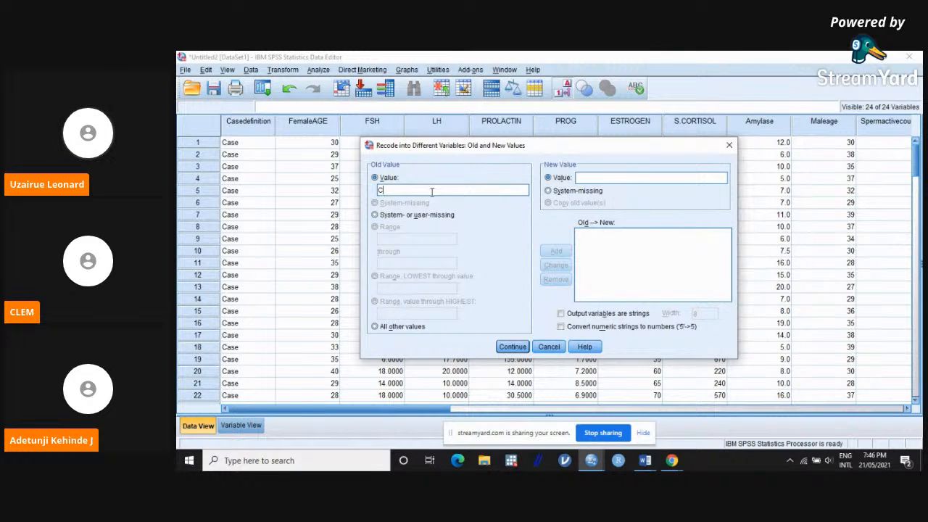
left_click(548, 179)
type("1")
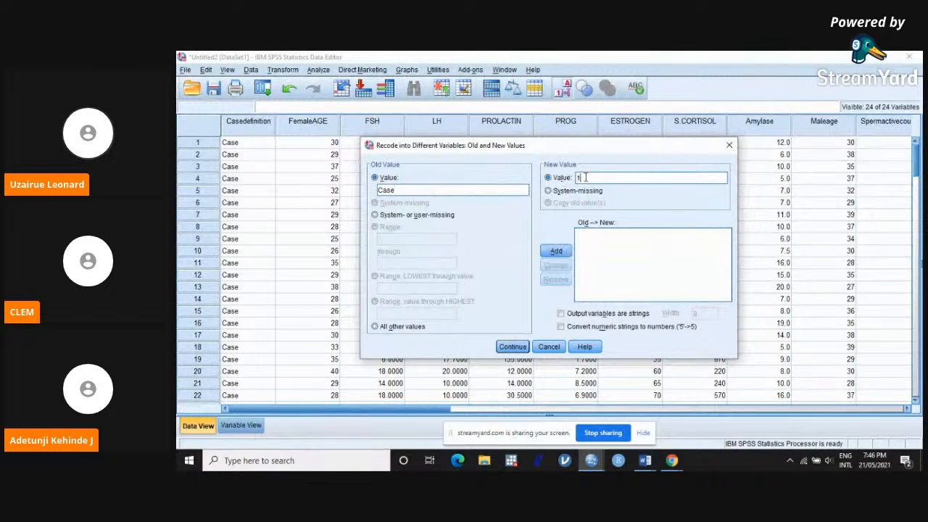
left_click(556, 251)
Step: Add a second mapping that recodes the value Control to 2, and run the recode
left_click(479, 192)
type("Cont")
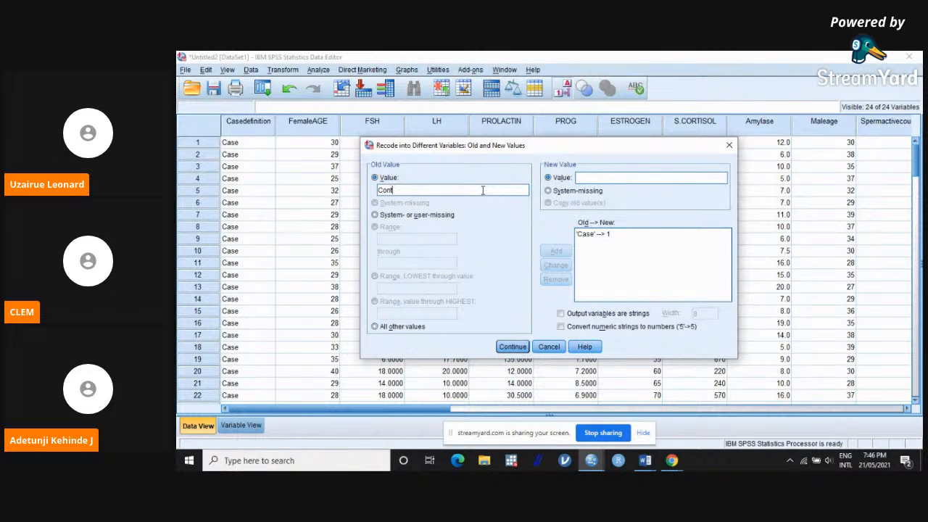
type("rol")
left_click(607, 178)
type("2")
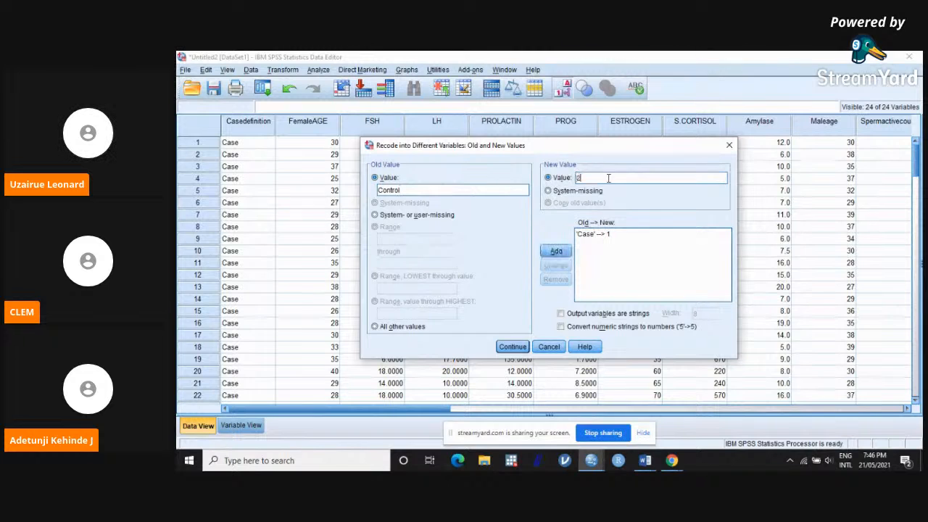
left_click(556, 251)
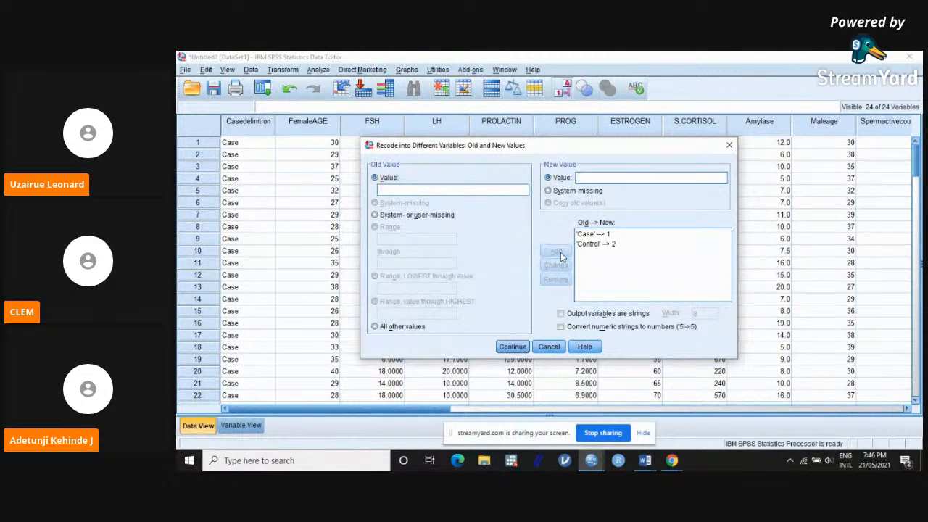
left_click(510, 346)
left_click(493, 336)
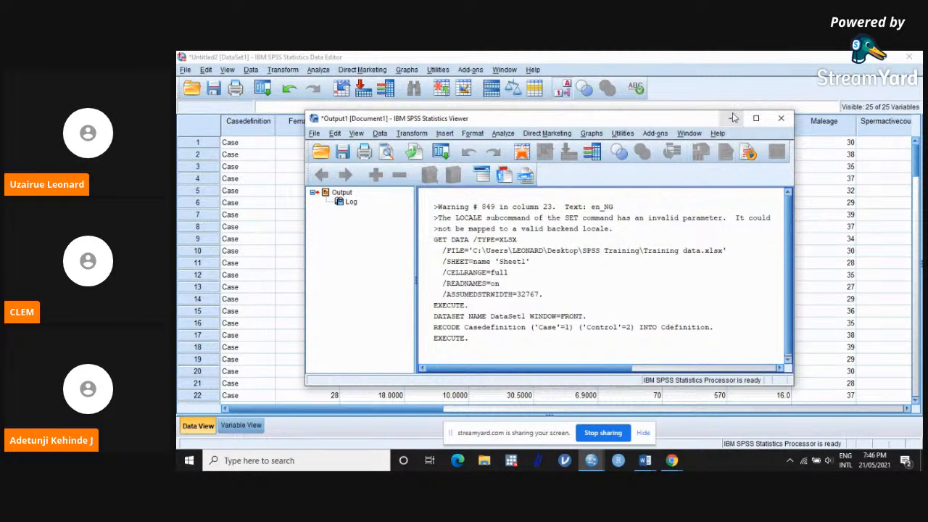
left_click(734, 118)
Step: Examine the new Cdefinition column in the data for both the case and the control rows
scroll(657, 235, "down", 3)
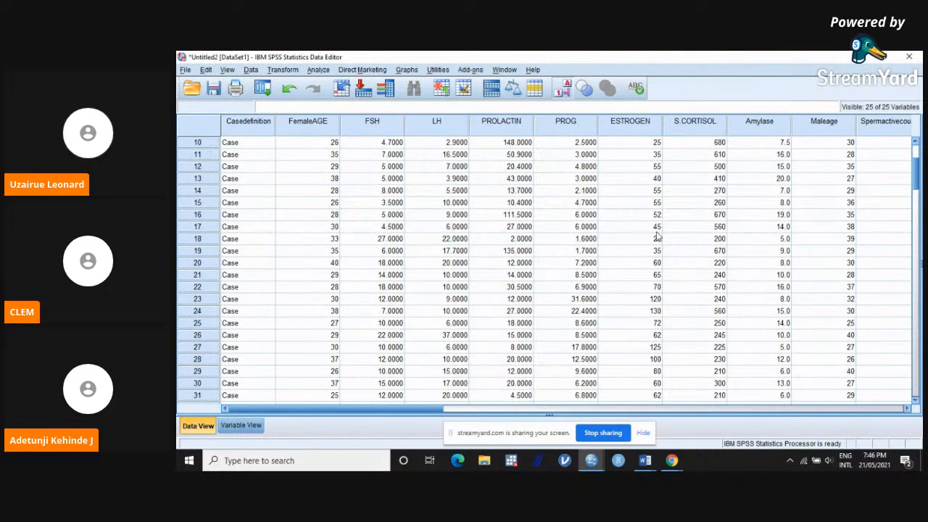
left_click(683, 406)
left_click(683, 410)
scroll(682, 410, "down", 2)
left_click(684, 410)
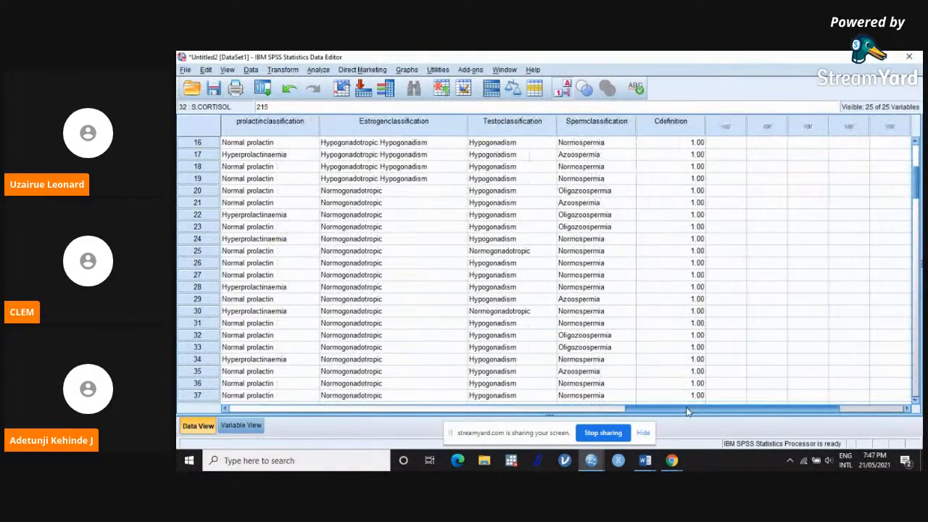
scroll(720, 335, "down", 20)
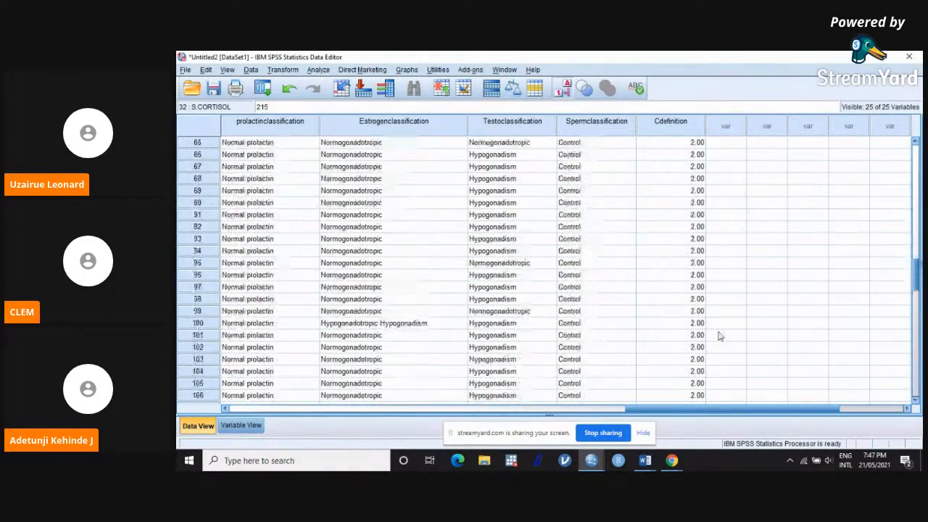
scroll(720, 336, "up", 20)
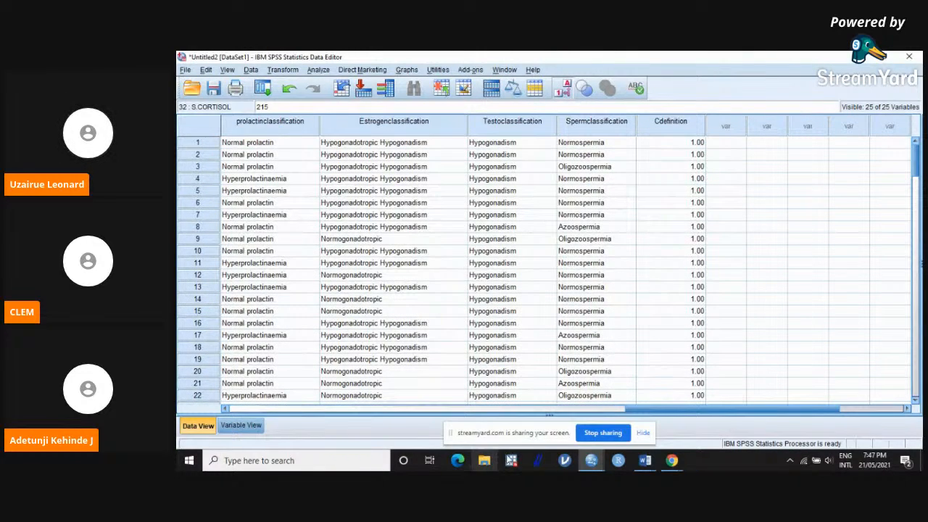
left_click(644, 433)
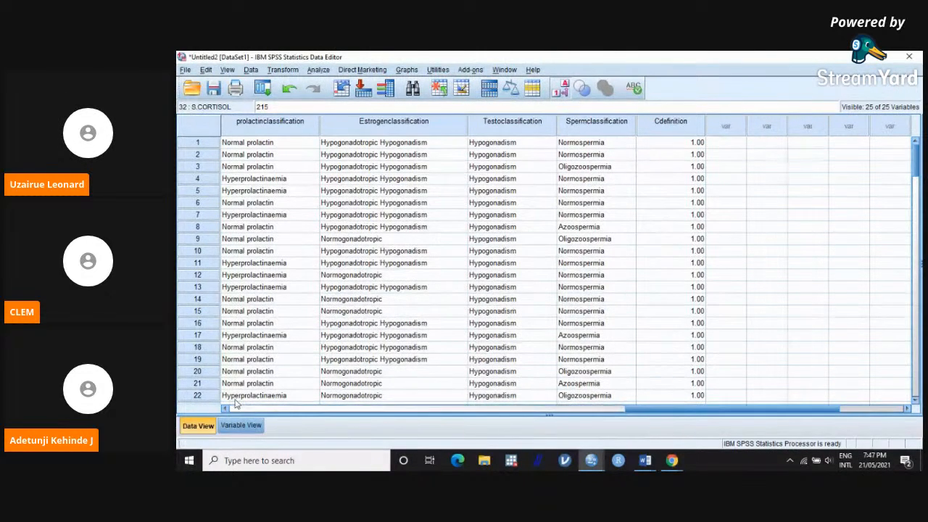
Step: In the variable definitions, add a value label for Cdefinition that assigns Case to the value 1
left_click(240, 426)
scroll(298, 360, "down", 6)
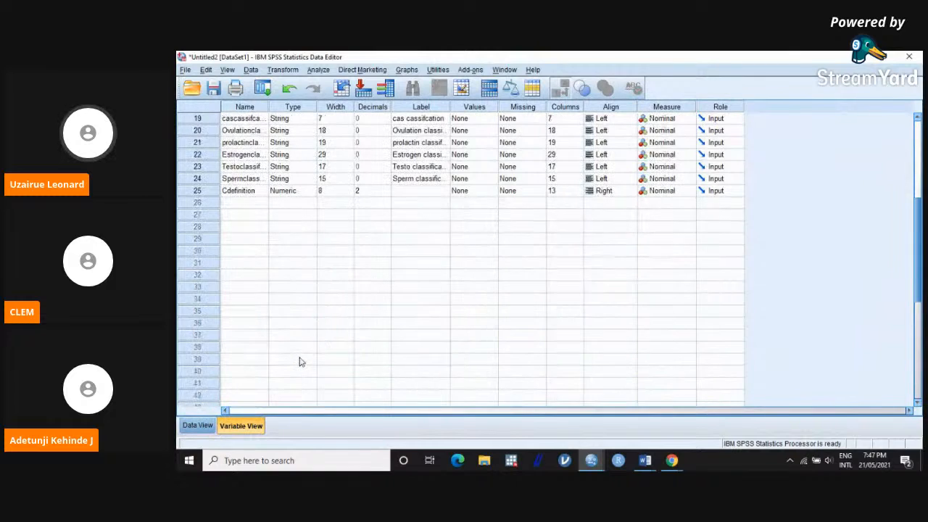
scroll(302, 361, "up", 2)
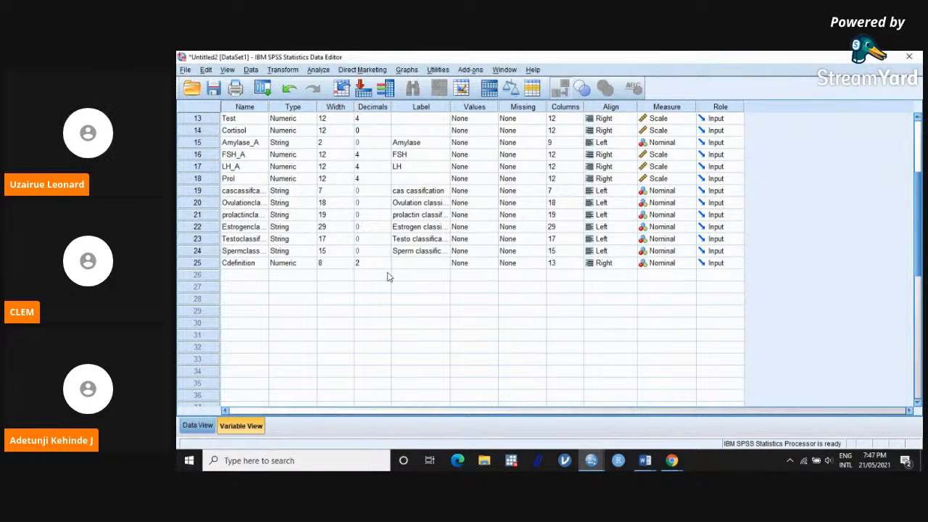
left_click(494, 264)
left_click(494, 263)
left_click(502, 210)
type("1")
left_click(506, 227)
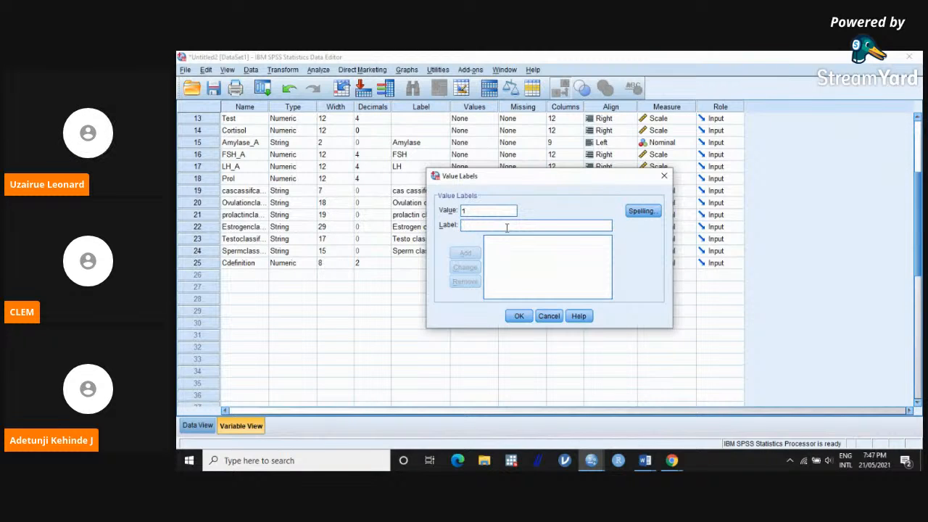
type("Case")
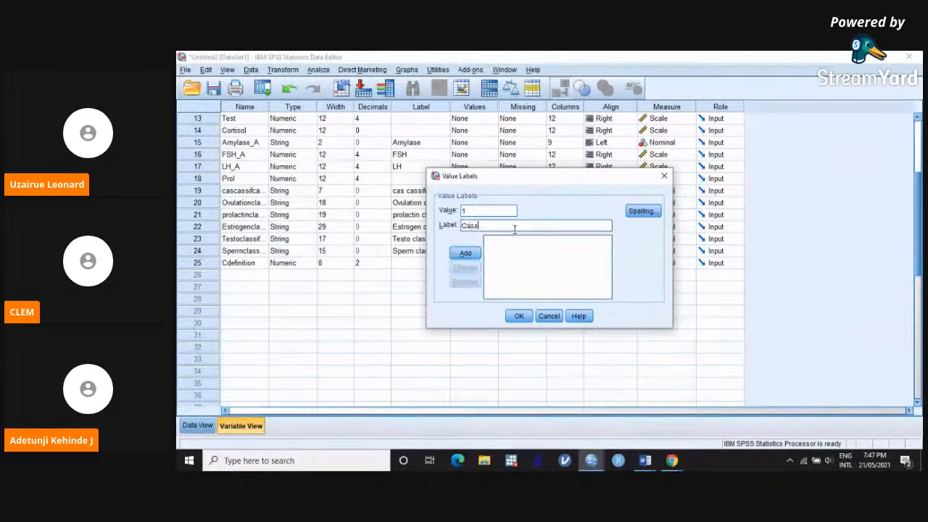
left_click(465, 252)
Step: Add the label Control for the value 2 of Cdefinition and apply the value labels
type("2")
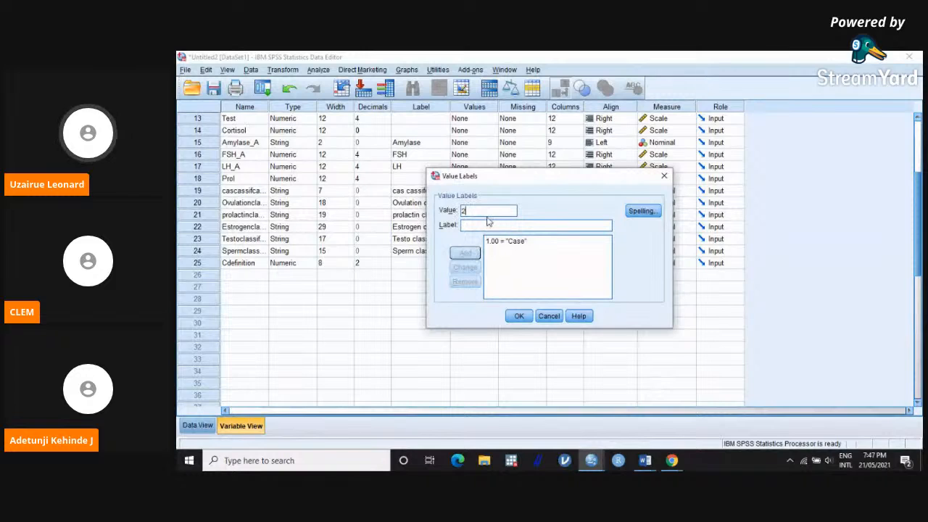
type(".00 = \"Cont")
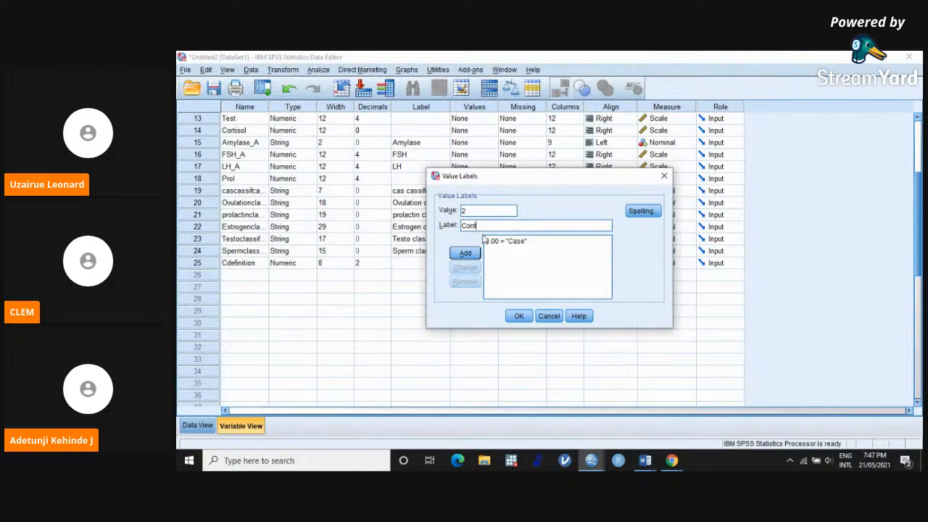
type("rol")
left_click(465, 252)
left_click(517, 316)
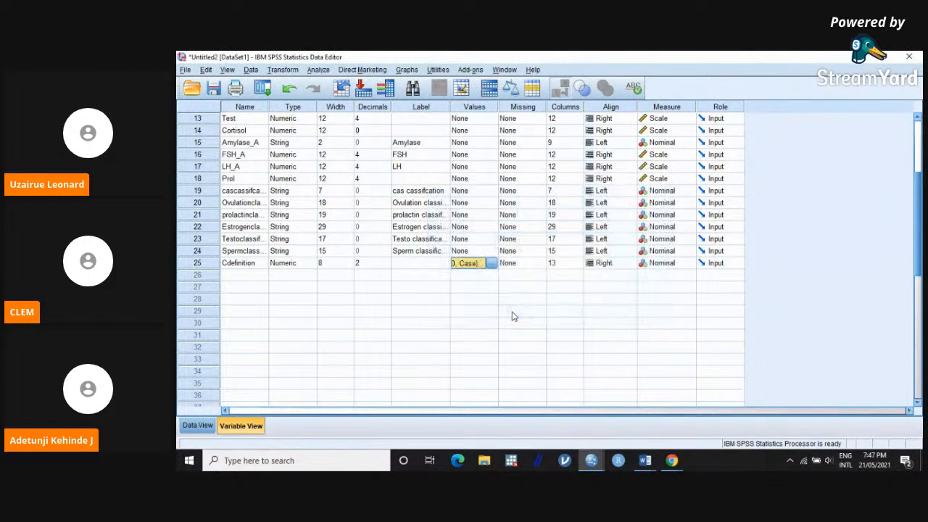
Step: Check the labelled Cdefinition column in the data and return to the first variables
left_click(198, 424)
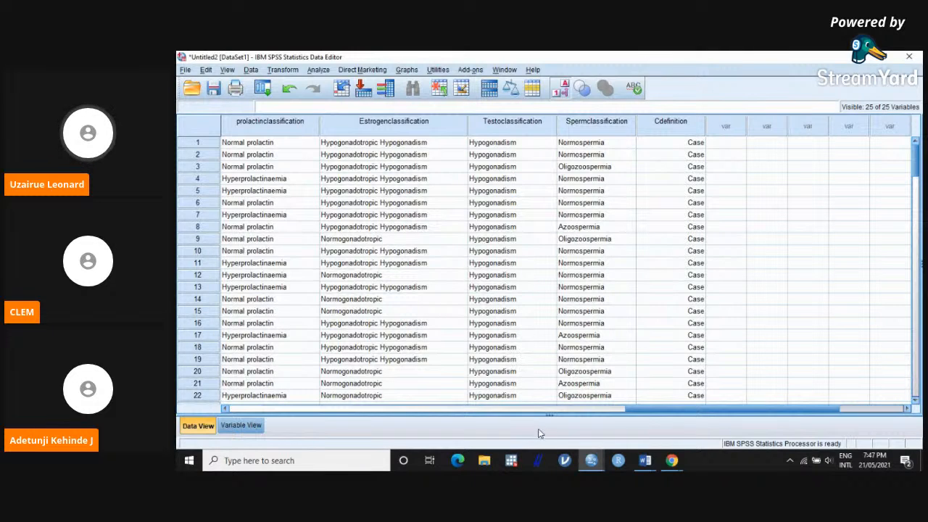
left_click(551, 410)
left_click_drag(550, 409, 361, 410)
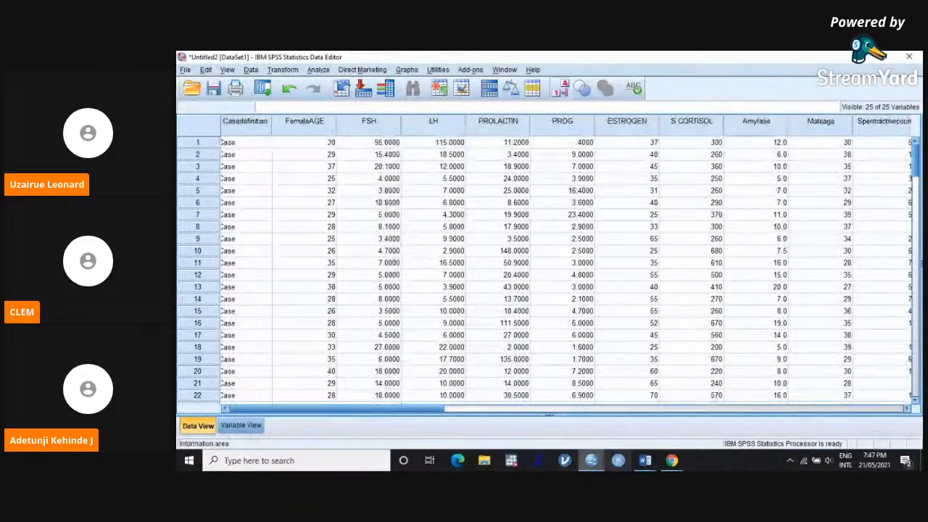
mouse_move(672, 462)
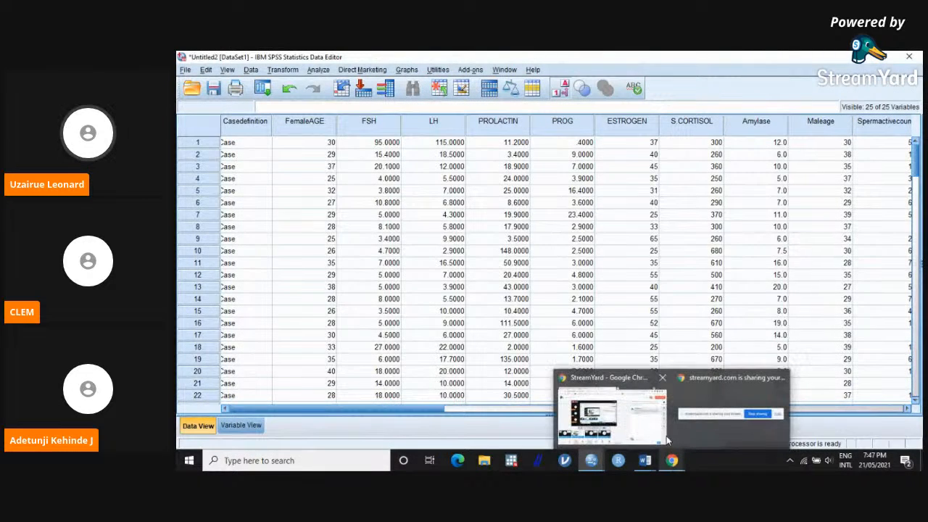
left_click(662, 420)
left_click(661, 421)
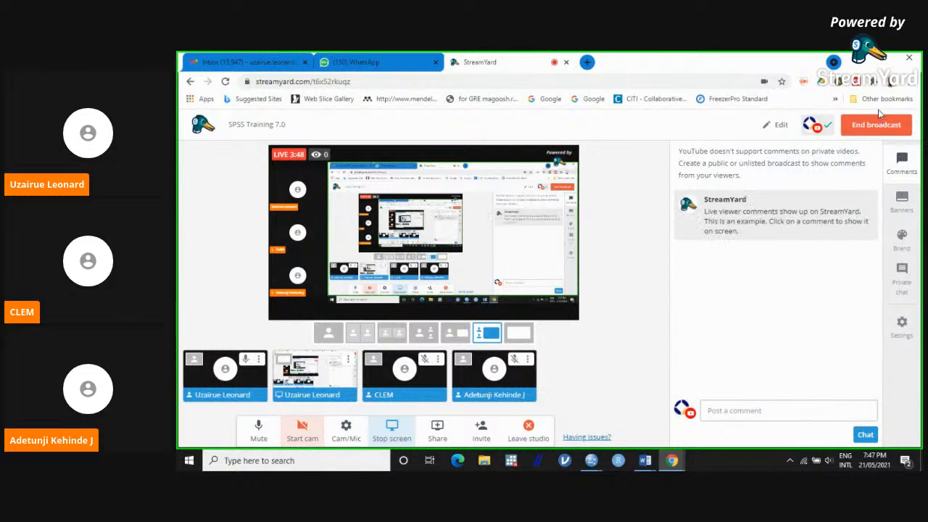
left_click(868, 60)
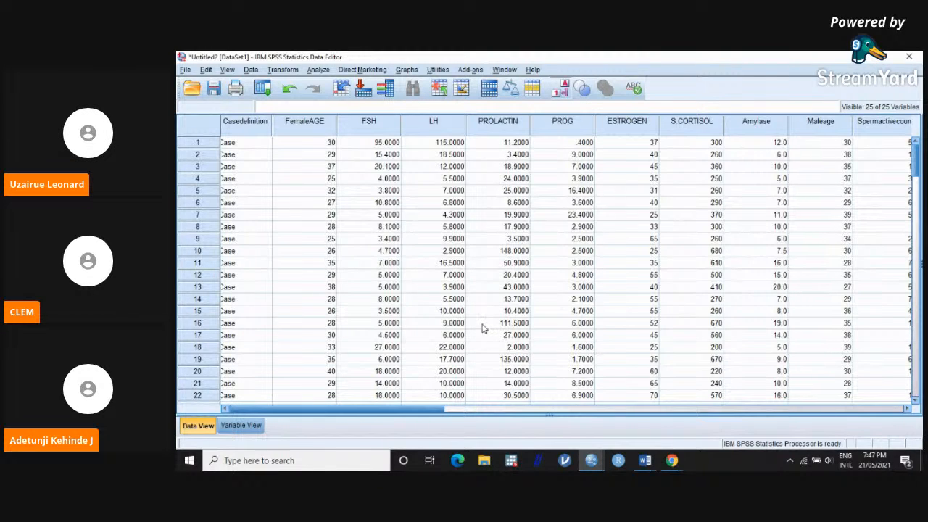
Step: Examine which statistics the Descriptives options offer, and close the analysis without running it
left_click_drag(425, 415, 392, 417)
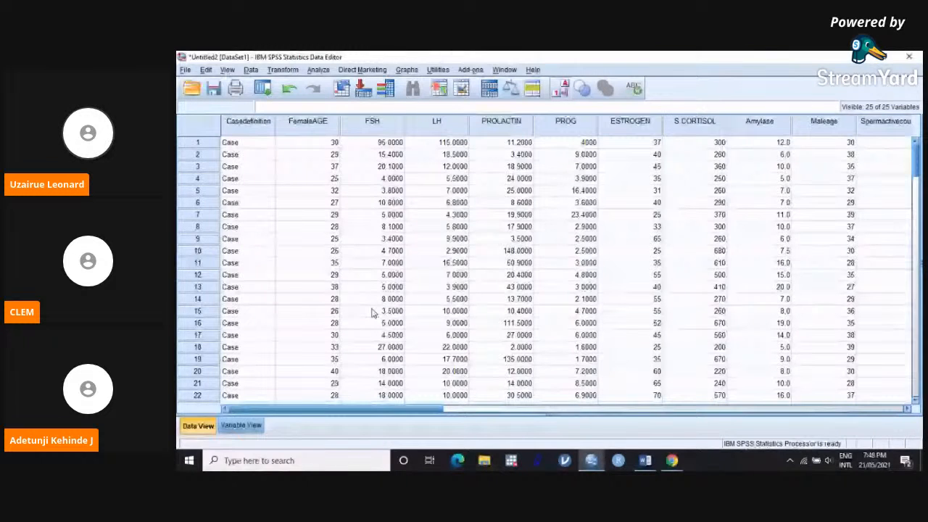
left_click(319, 69)
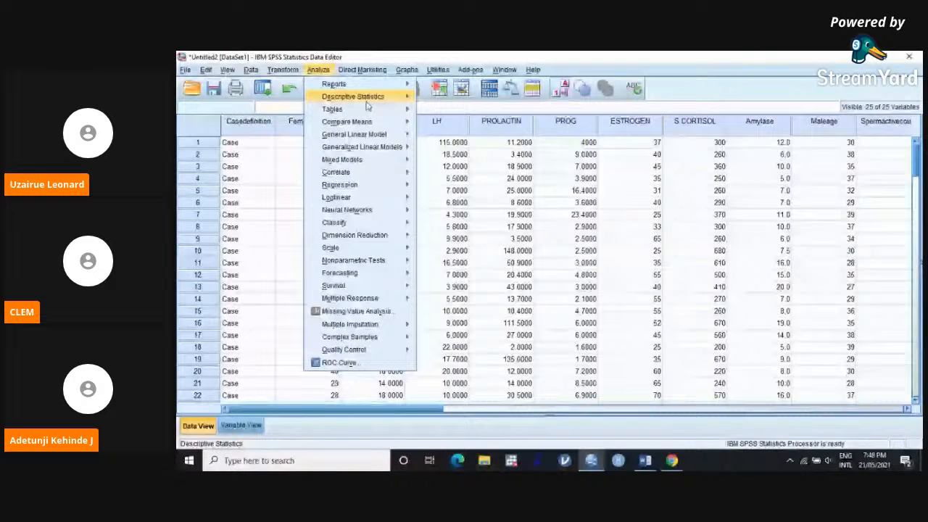
mouse_move(367, 101)
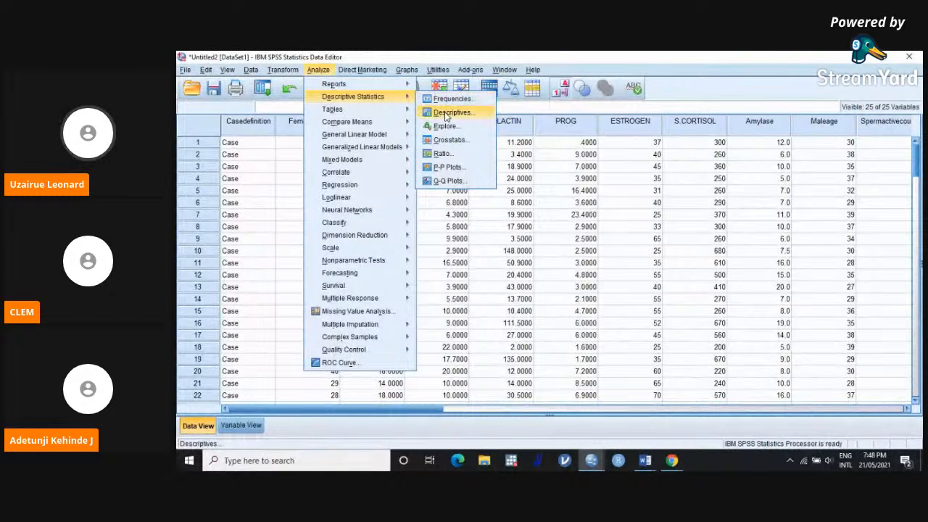
left_click(447, 114)
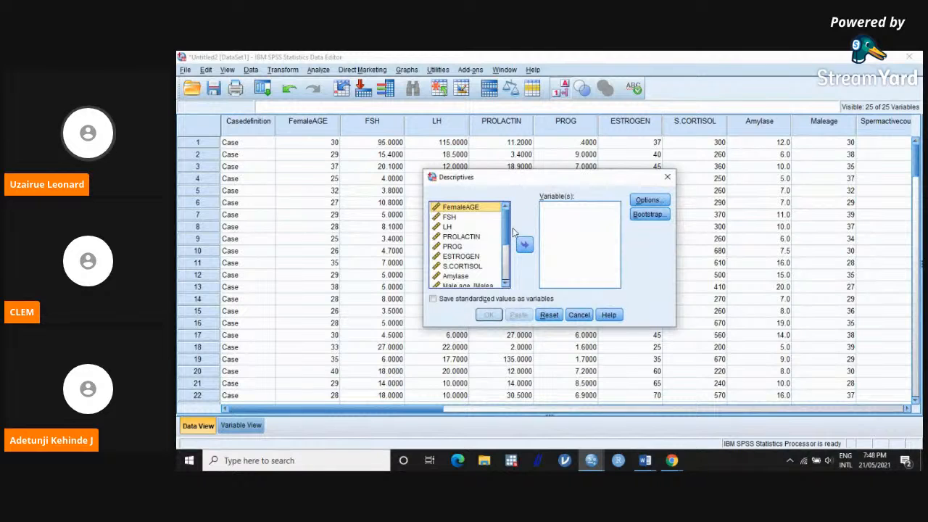
left_click(664, 201)
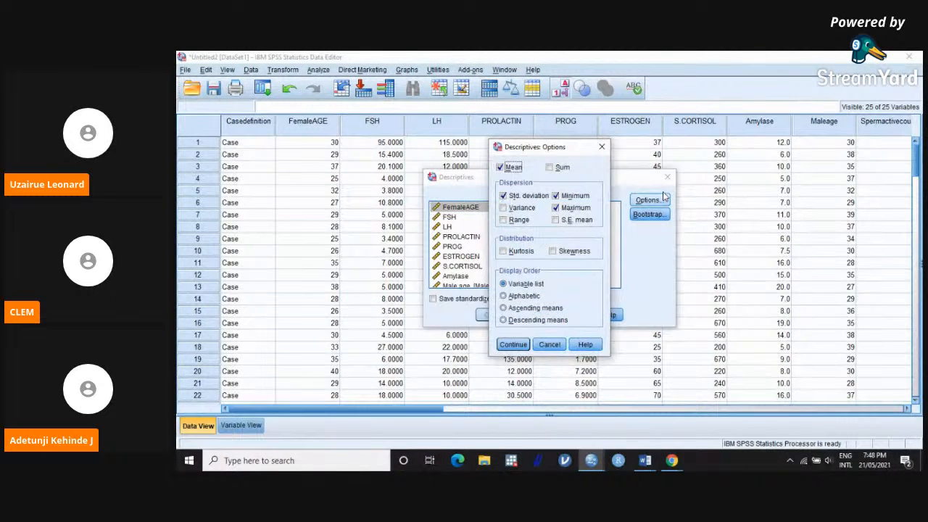
left_click(601, 147)
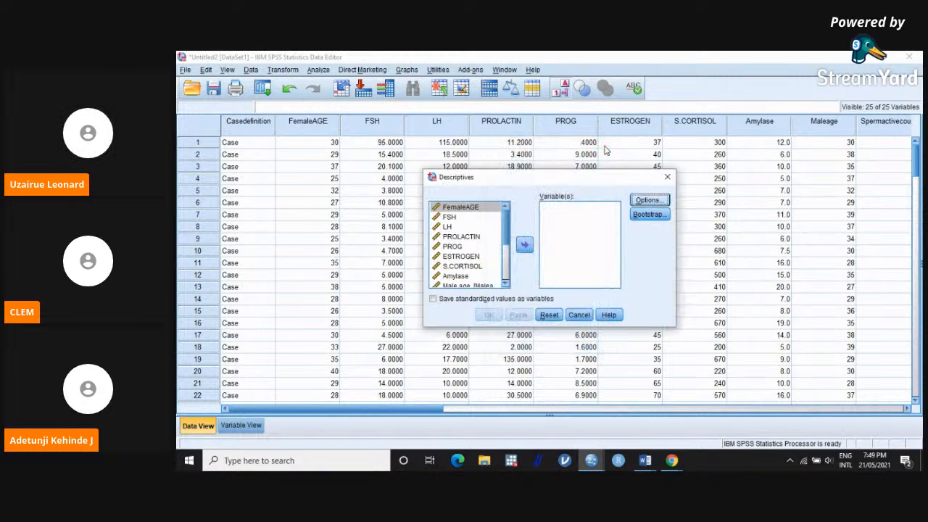
left_click(667, 176)
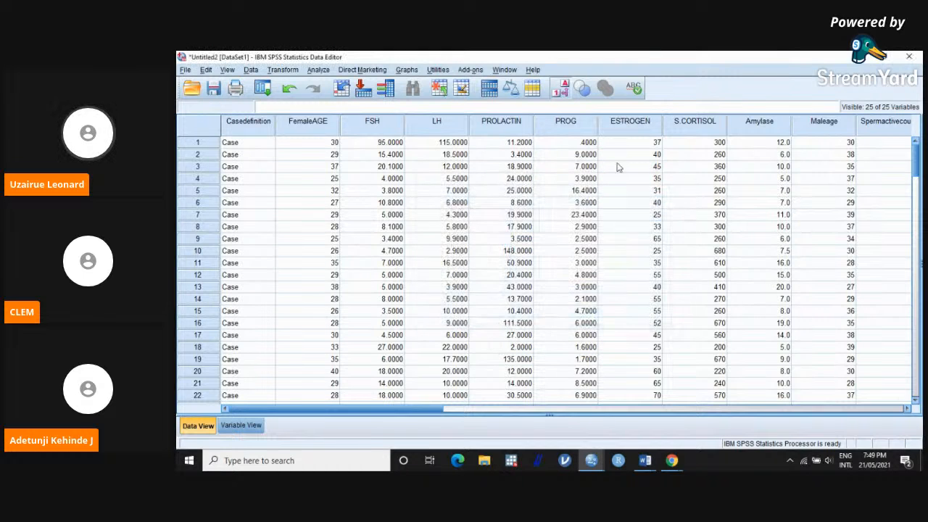
Step: Set up a Frequencies analysis of FemaleAGE with the display of frequency tables turned off
left_click(317, 74)
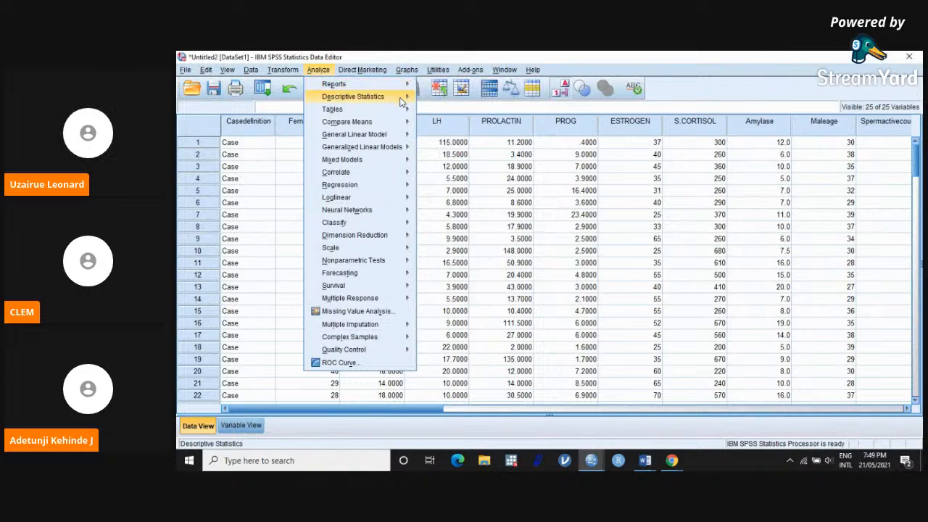
mouse_move(401, 103)
left_click(451, 98)
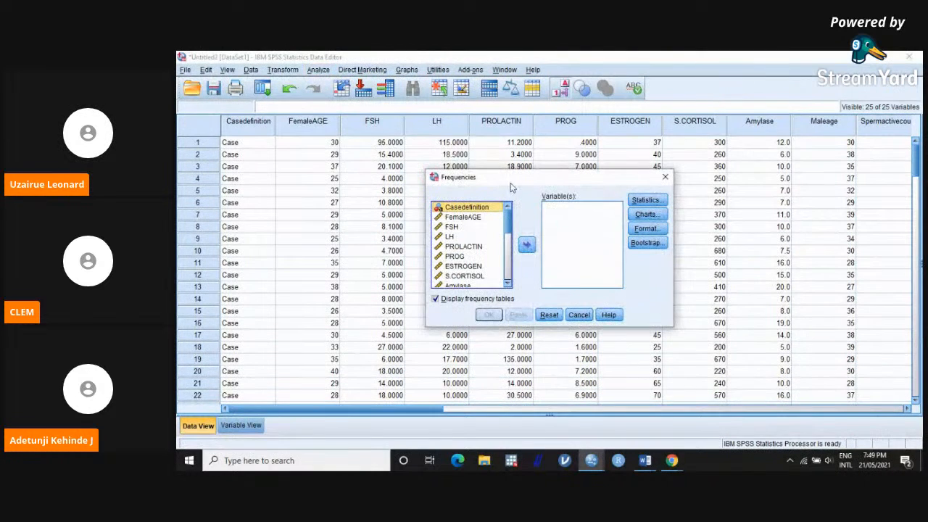
left_click(436, 301)
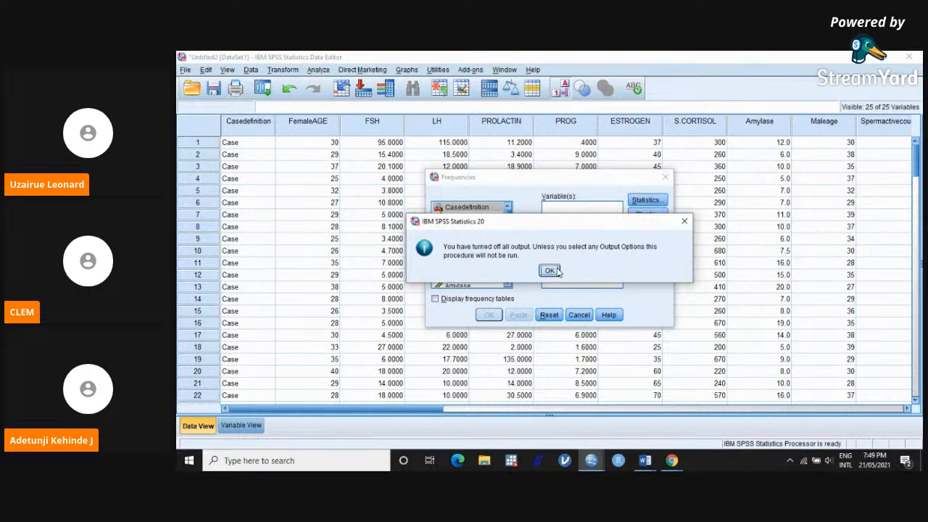
left_click(550, 270)
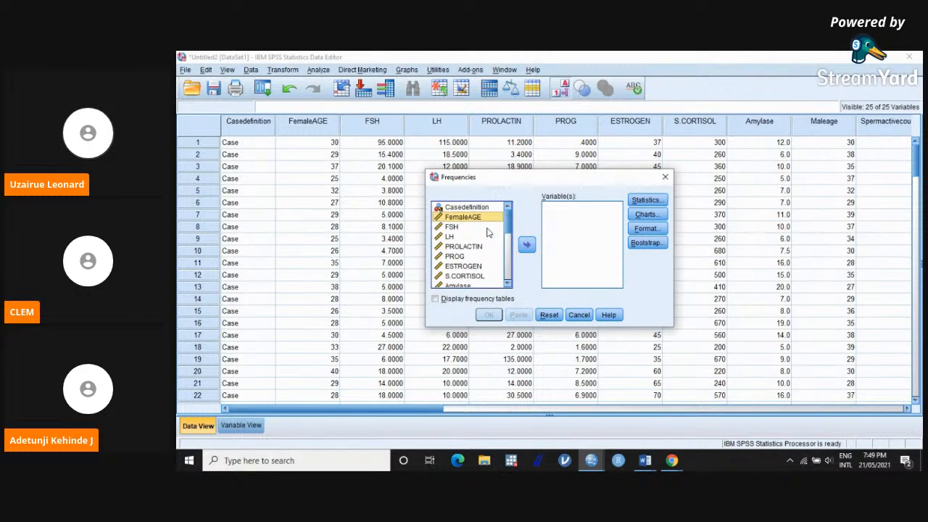
left_click(526, 244)
Step: Request the mean, median and quartiles among the Frequencies statistics for FemaleAGE
left_click(645, 200)
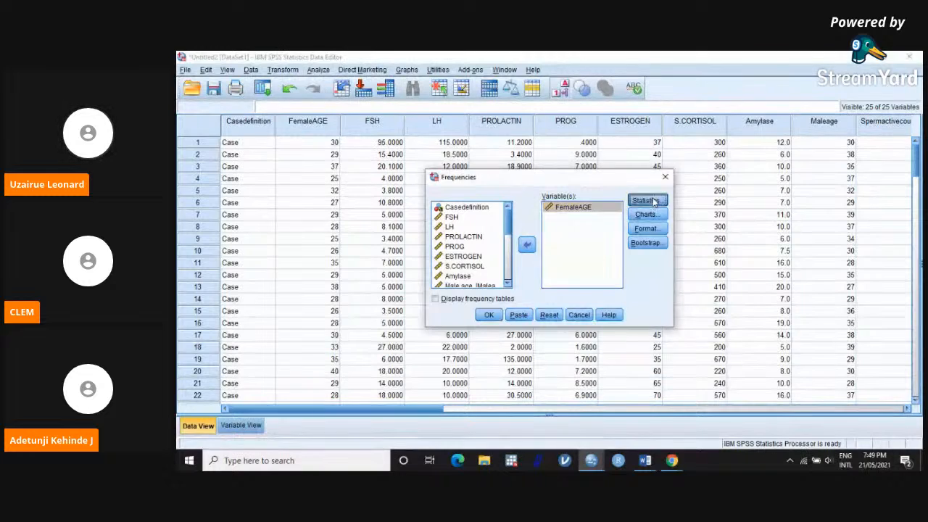
left_click(589, 178)
left_click(589, 190)
left_click(579, 215)
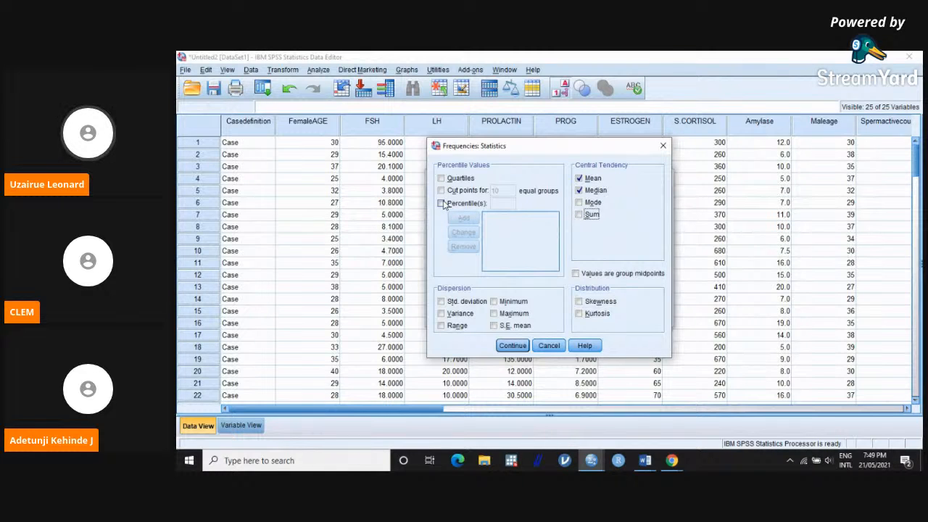
left_click(442, 179)
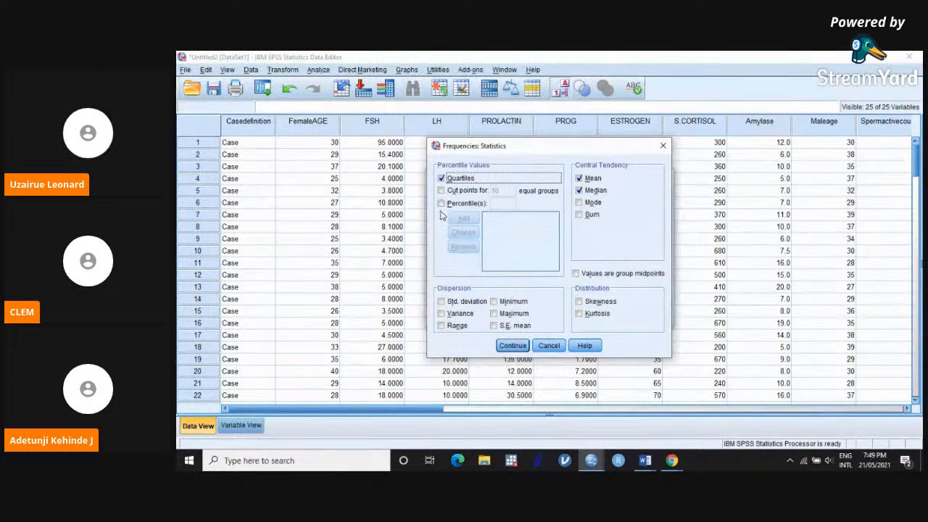
Step: Enable custom percentiles in the Frequencies statistics and add 25 and 50
left_click(441, 203)
left_click(493, 204)
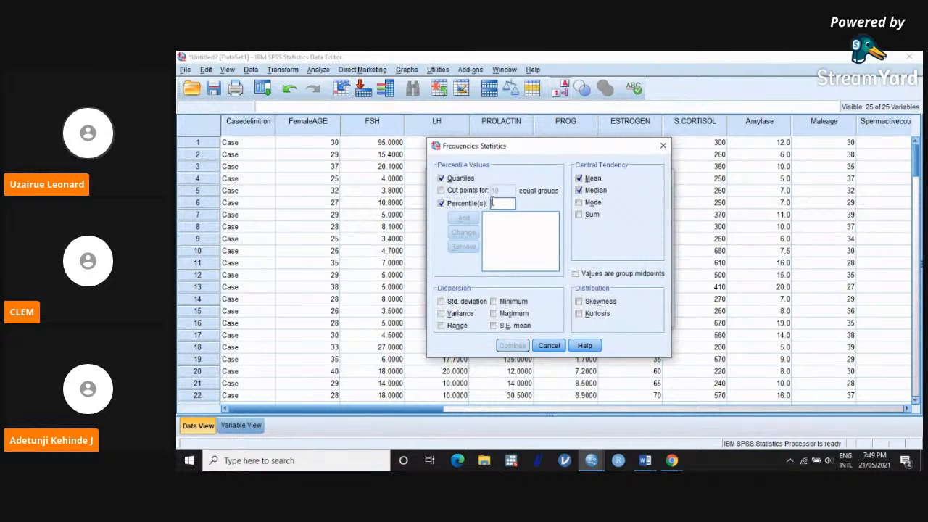
type("25")
left_click(476, 218)
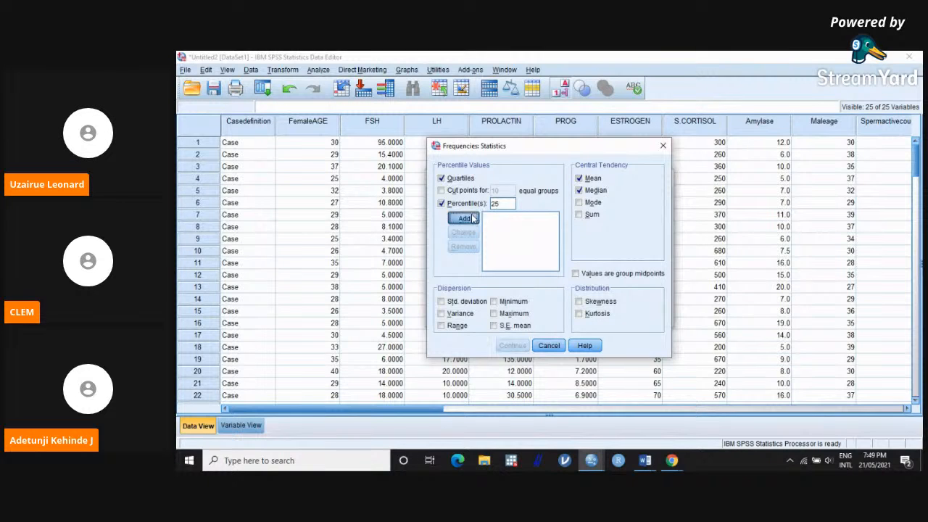
left_click(495, 205)
type("50")
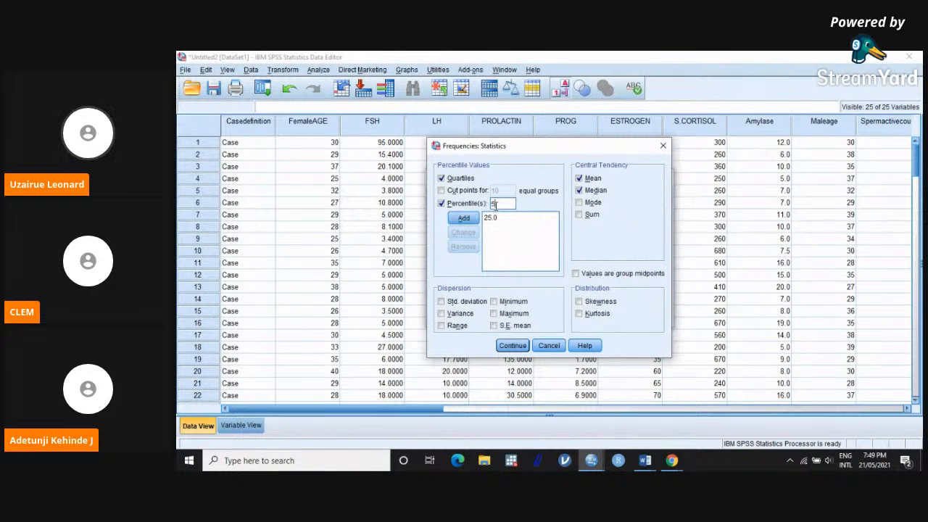
left_click(475, 219)
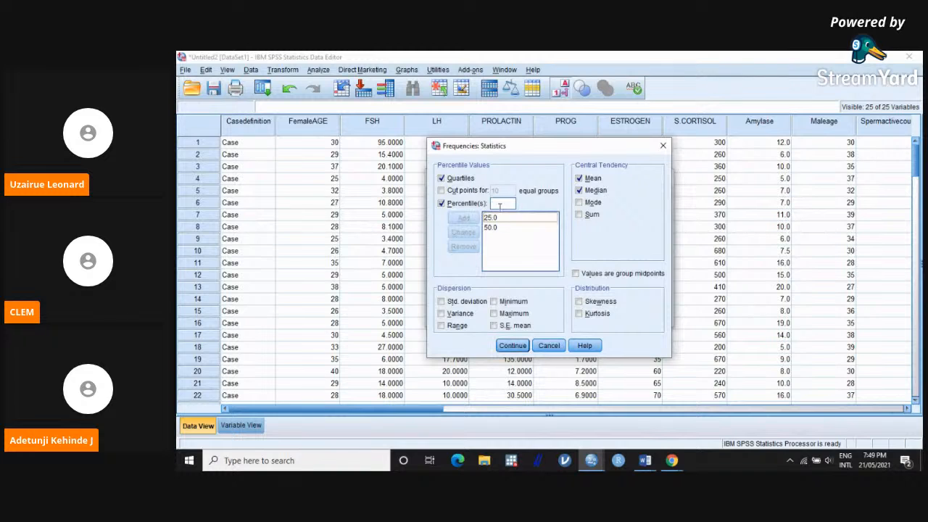
Step: Add 75 and 95 to the list of requested percentiles
left_click(505, 205)
type("75")
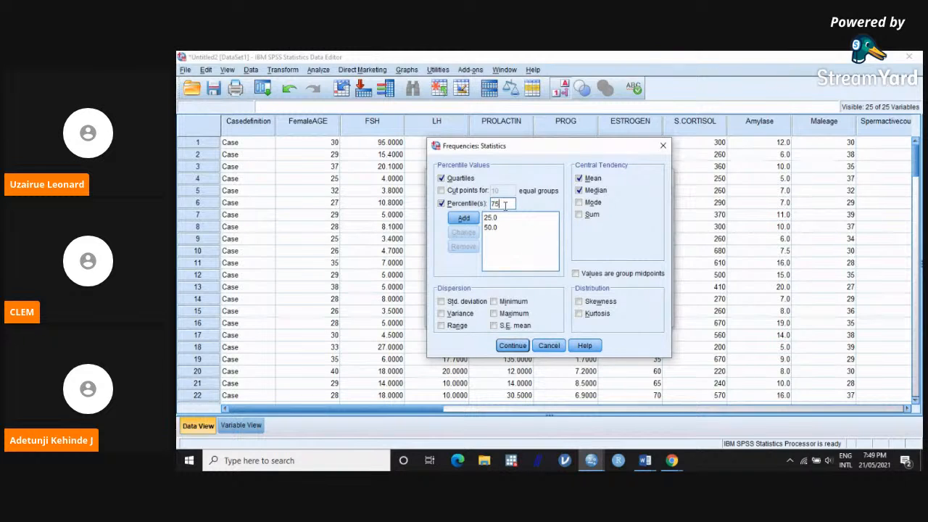
left_click(479, 219)
left_click(492, 204)
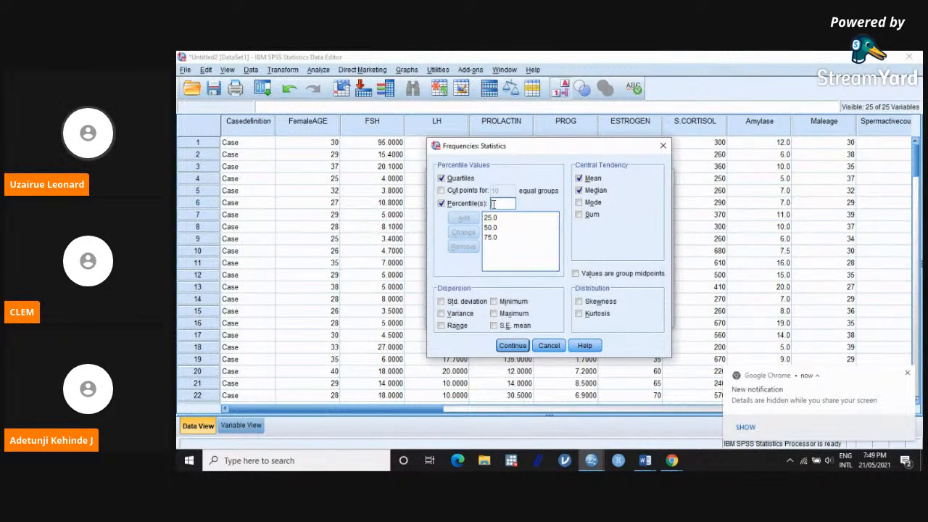
type("9")
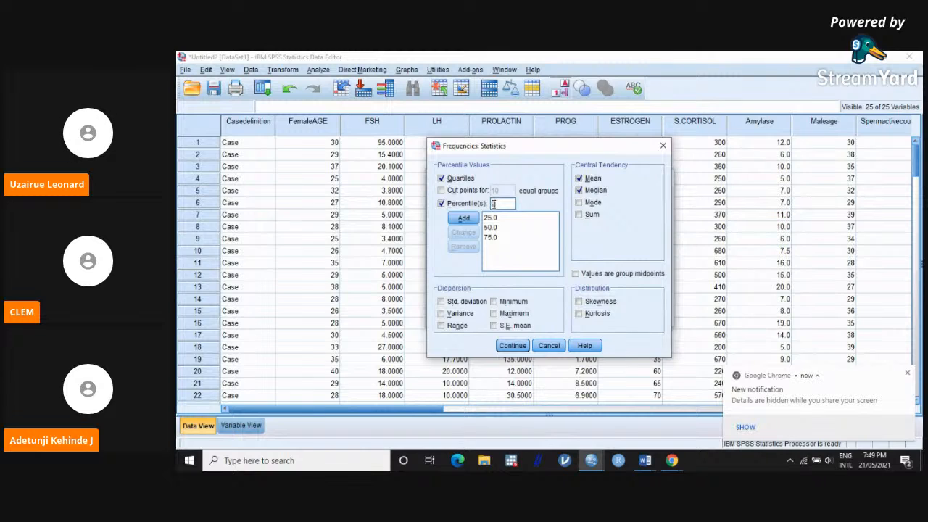
type("5")
left_click(464, 218)
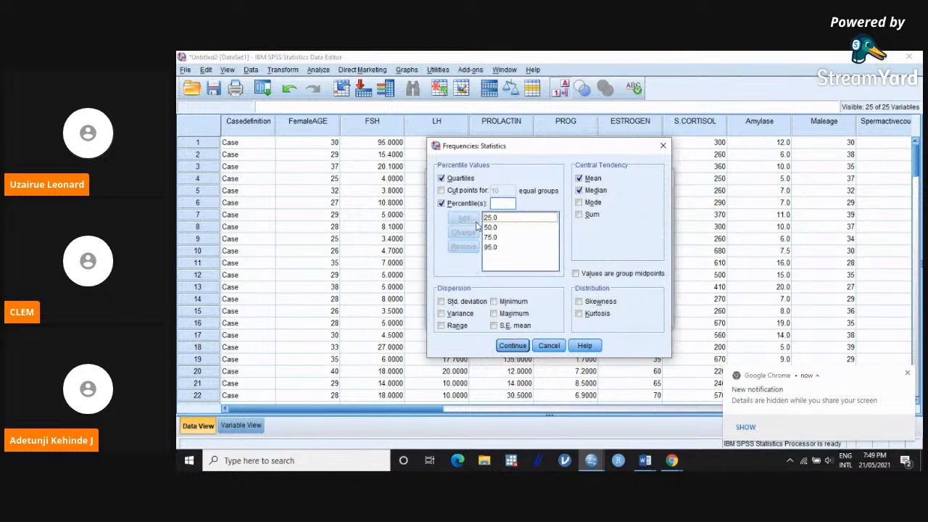
Step: Include standard deviation, variance, range, minimum, maximum, S.E. mean, skewness and kurtosis, and apply the statistics selection
left_click(442, 301)
left_click(442, 313)
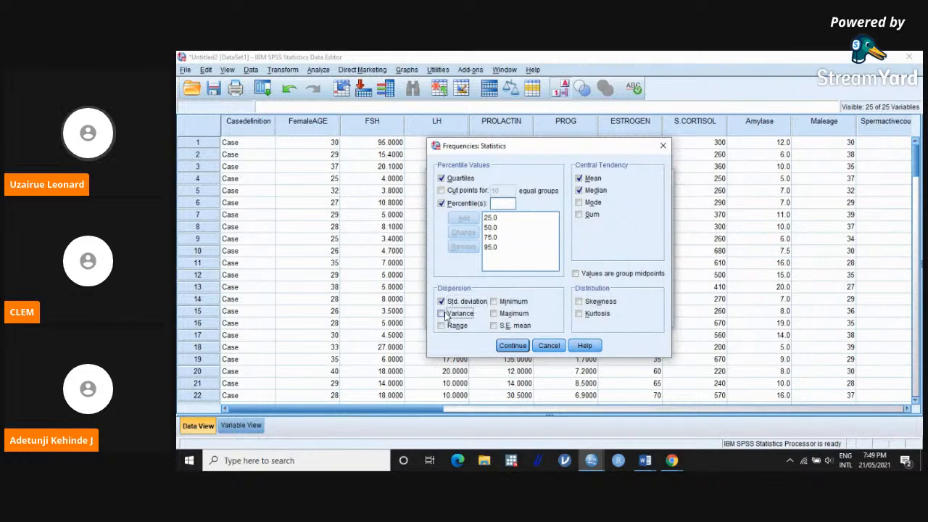
left_click(442, 325)
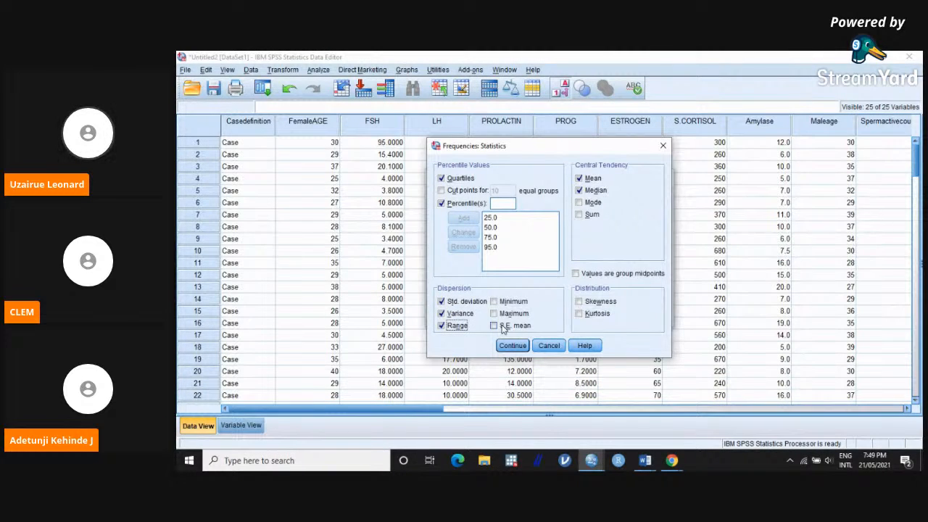
left_click(503, 327)
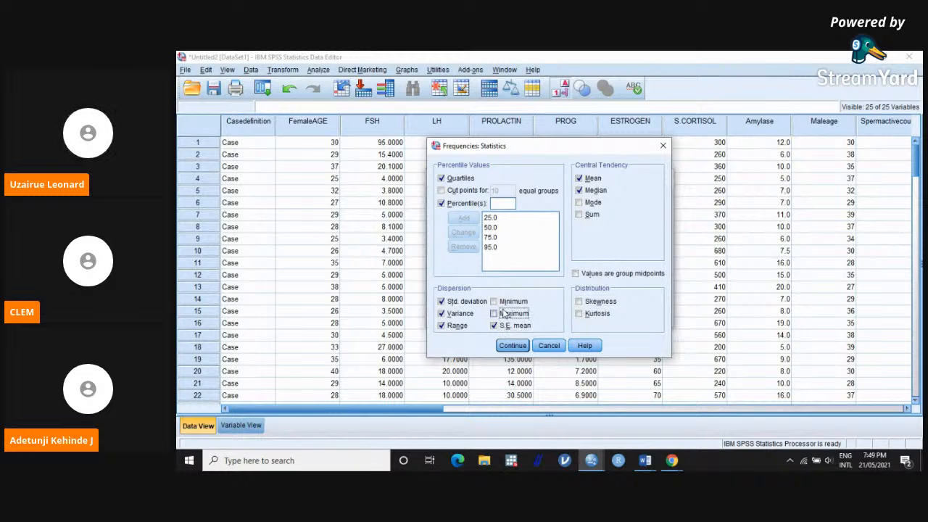
left_click(496, 301)
left_click(578, 302)
left_click(579, 314)
left_click(512, 345)
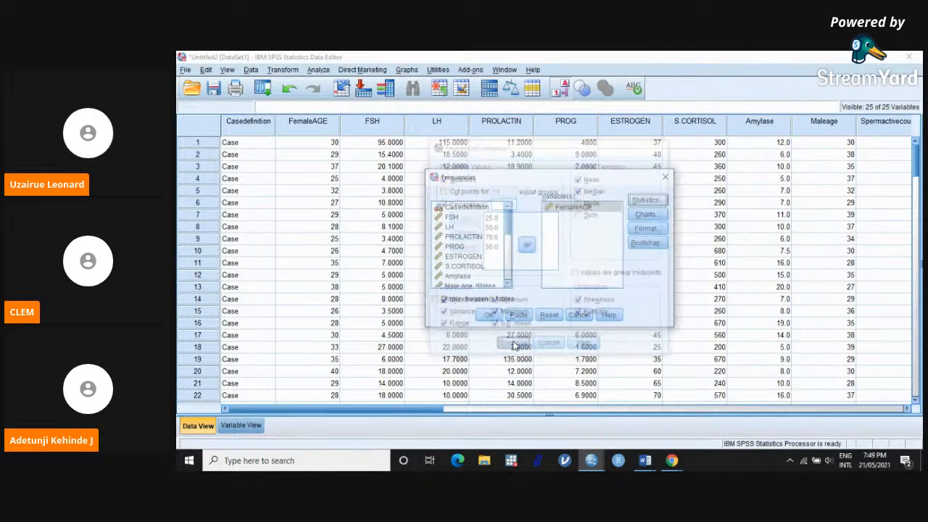
Step: Request a histogram with a normal curve as the chart for FemaleAGE
left_click(646, 214)
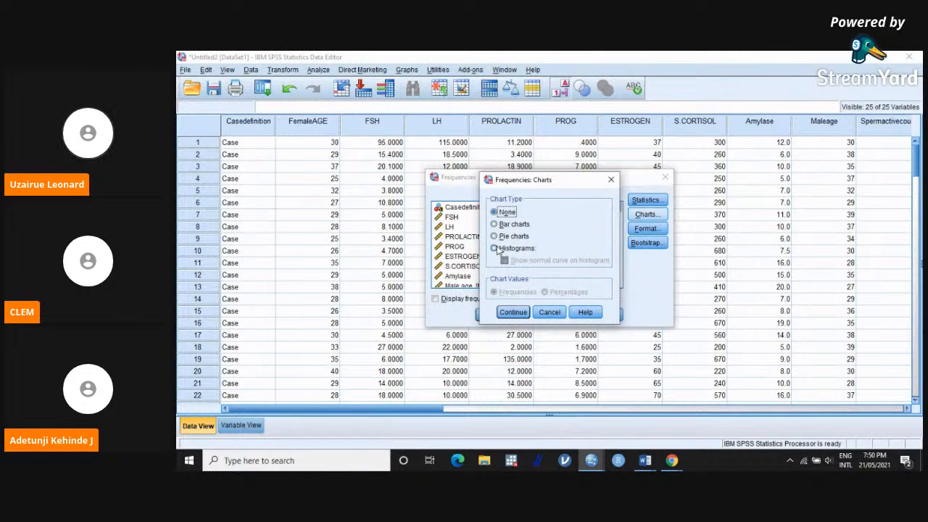
left_click(495, 248)
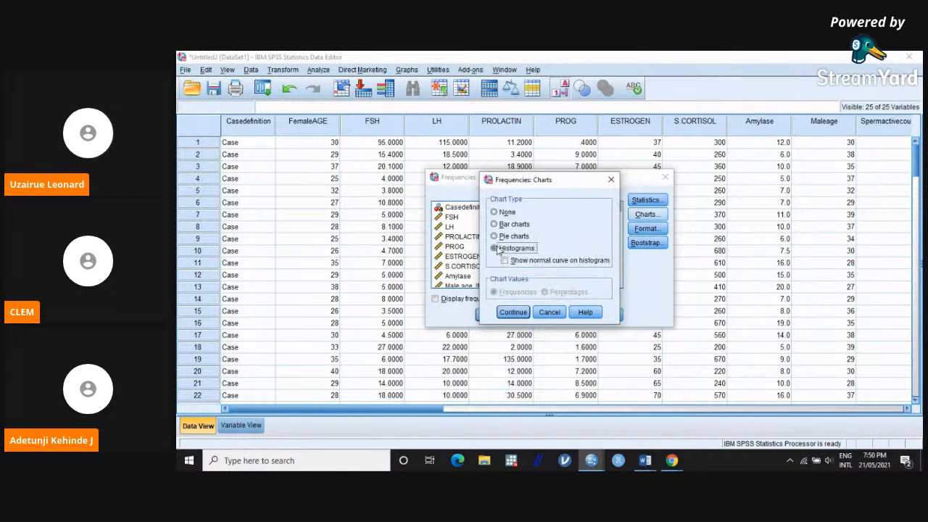
left_click(512, 264)
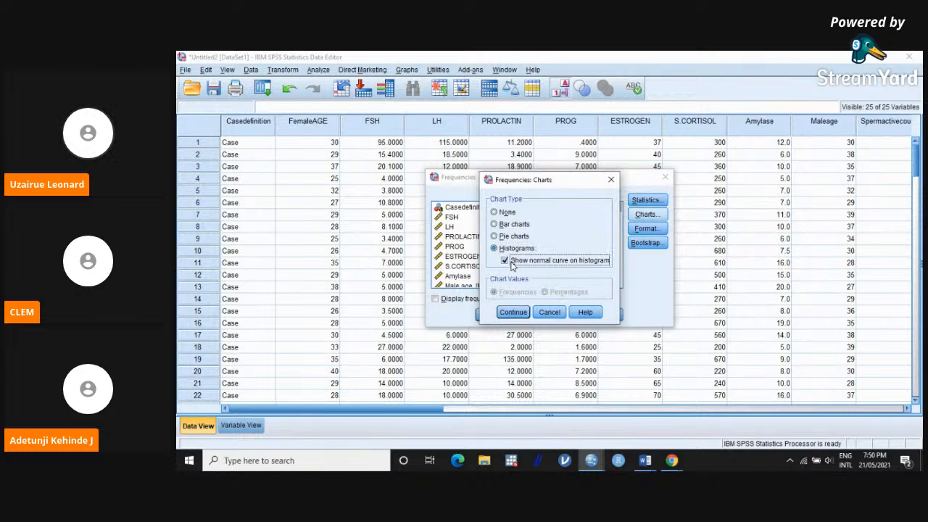
left_click(512, 312)
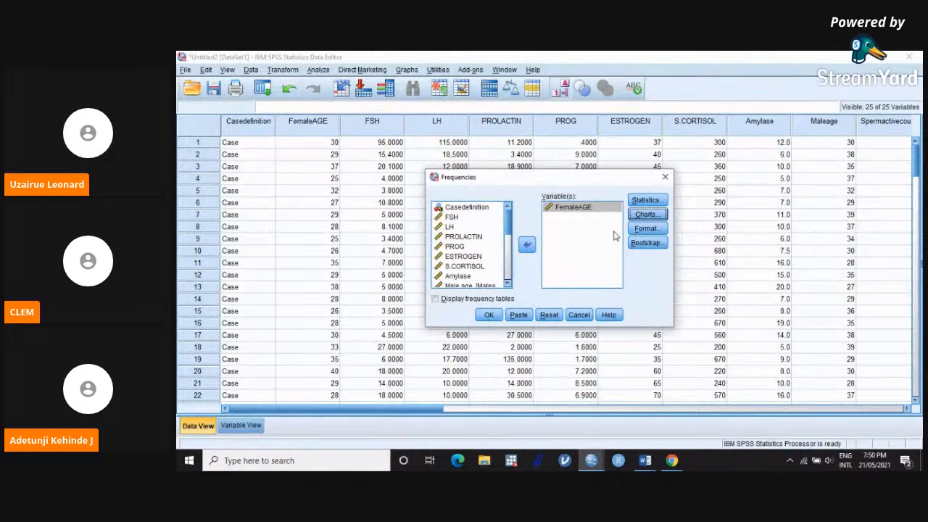
Step: Accept the output format with ascending values and compared variables, and run the Frequencies analysis
left_click(648, 229)
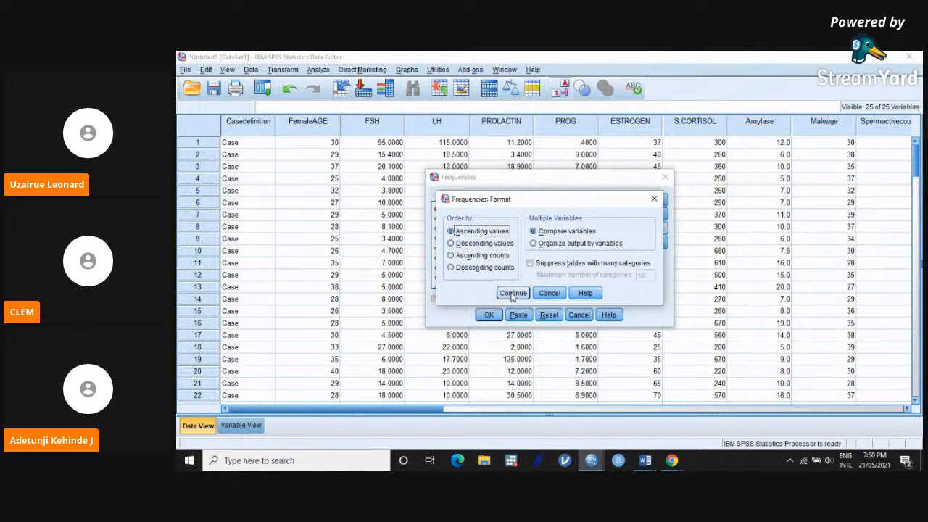
left_click(512, 295)
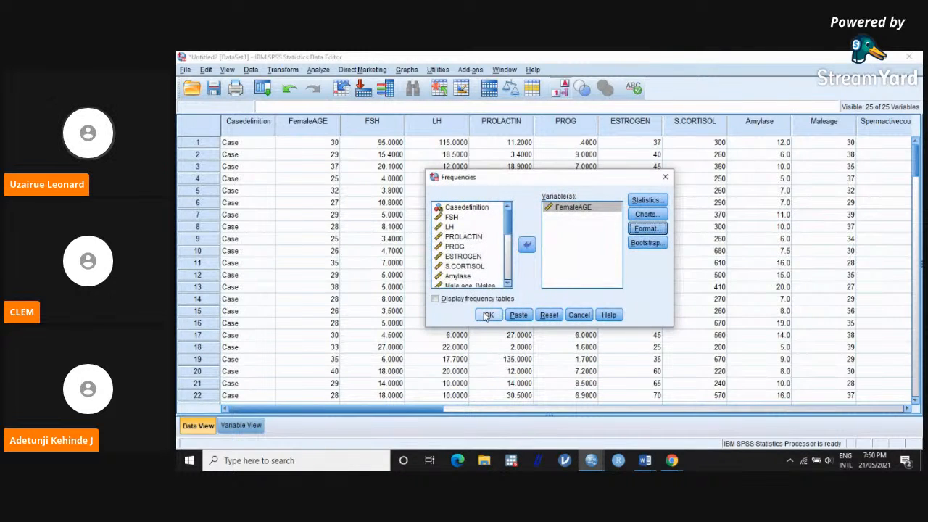
left_click(487, 315)
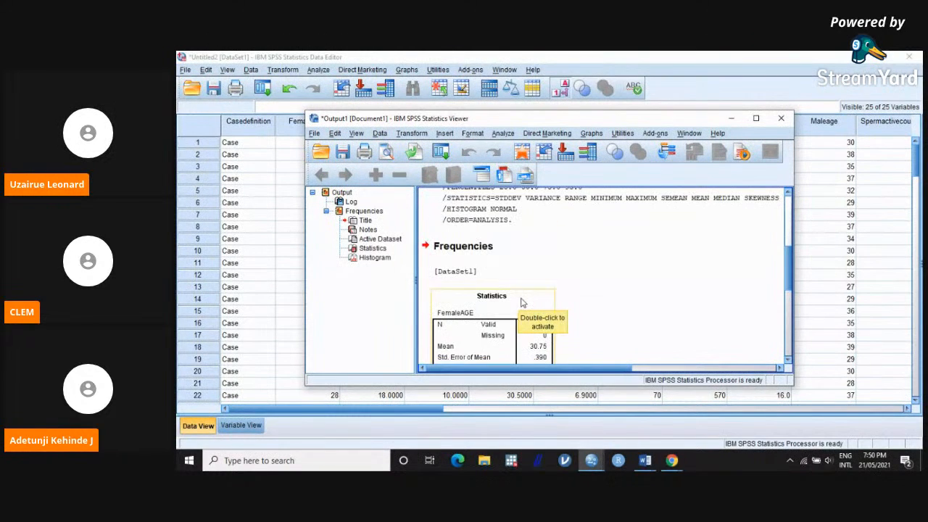
Step: Enlarge the output window and examine the FemaleAGE statistics table, the histogram with its normal curve and the logged syntax
left_click(756, 118)
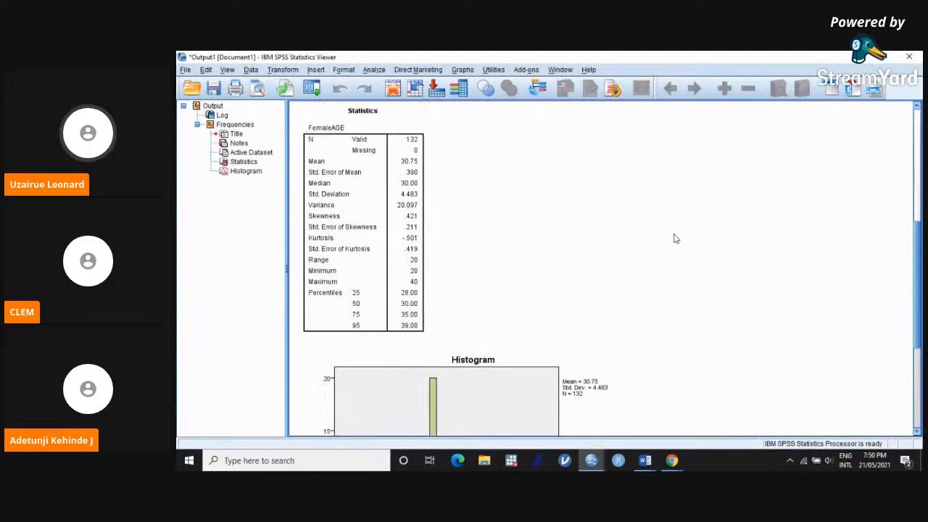
scroll(623, 238, "up", 5)
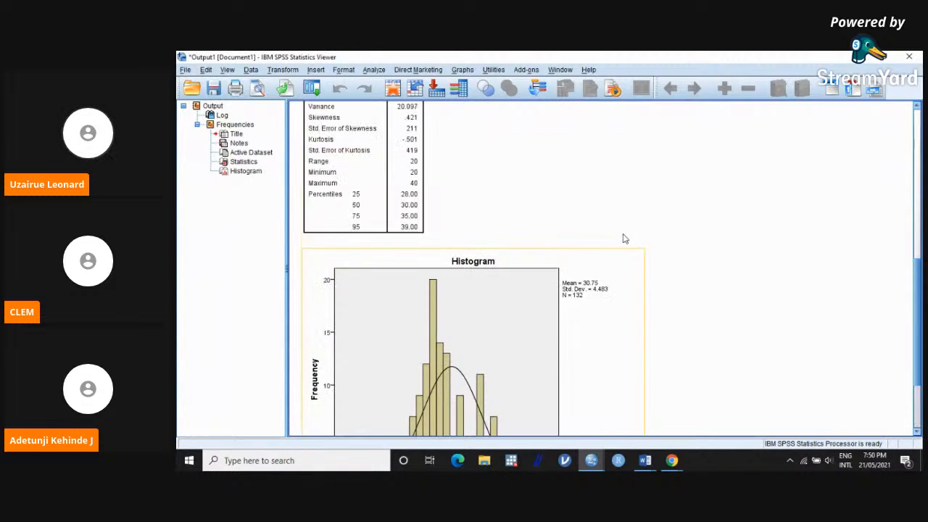
left_click(339, 244)
scroll(397, 278, "down", 5)
scroll(397, 278, "up", 5)
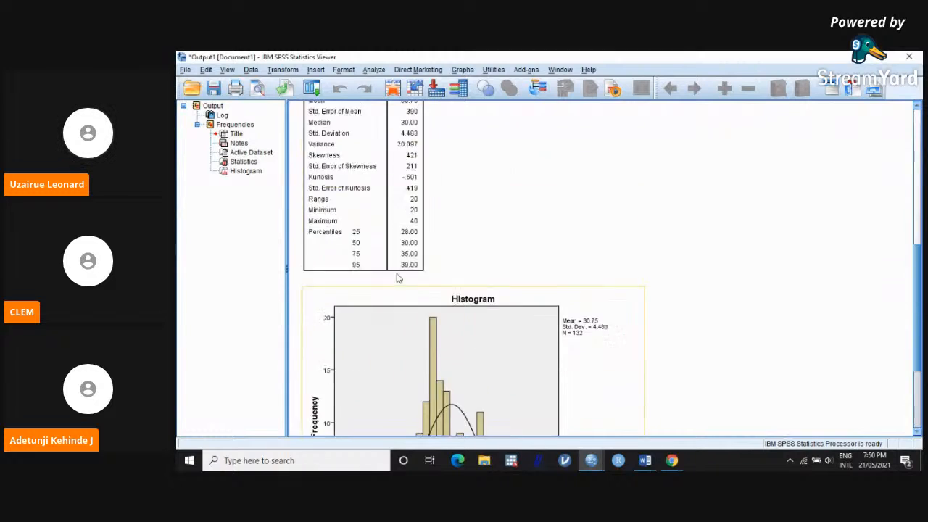
scroll(398, 278, "down", 5)
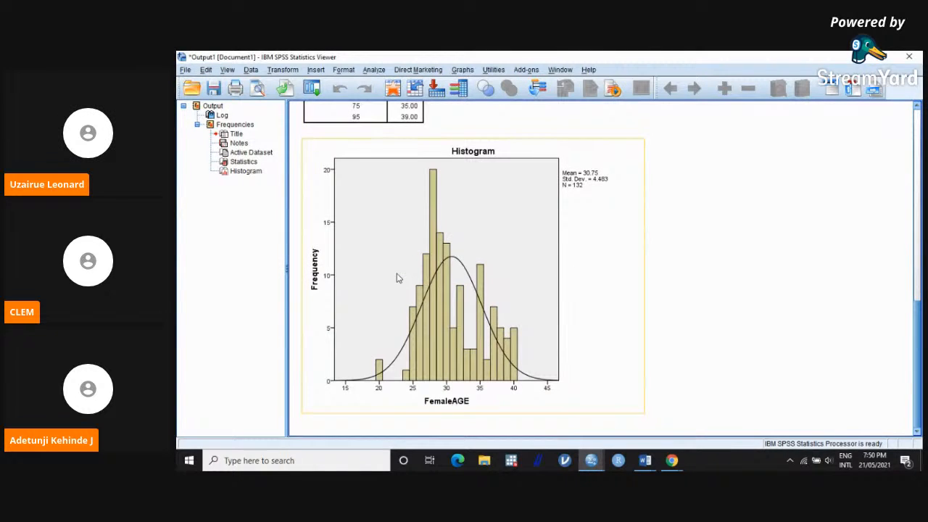
scroll(397, 278, "up", 8)
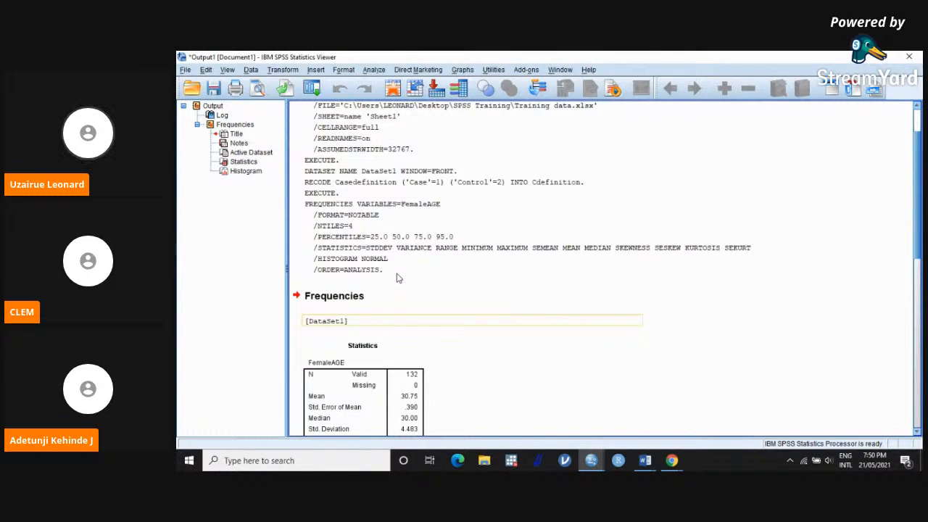
scroll(398, 278, "down", 6)
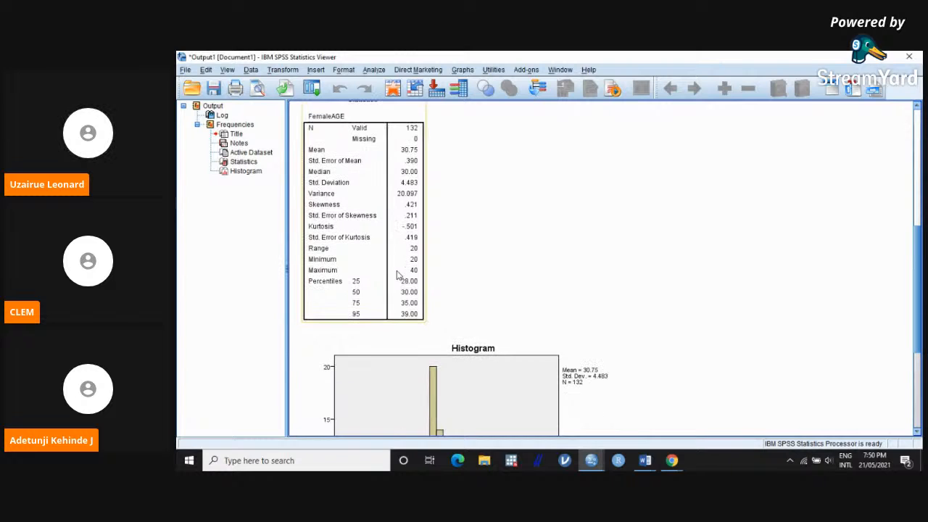
scroll(398, 275, "up", 3)
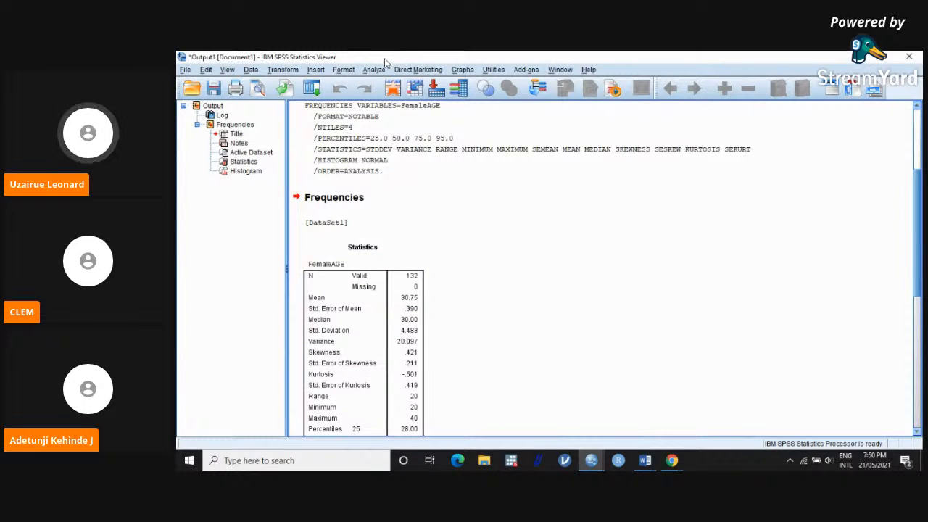
Step: Set up an Explore analysis with FemaleAGE as the dependent variable and descriptives with a 95% confidence interval for the mean
left_click(375, 70)
mouse_move(406, 97)
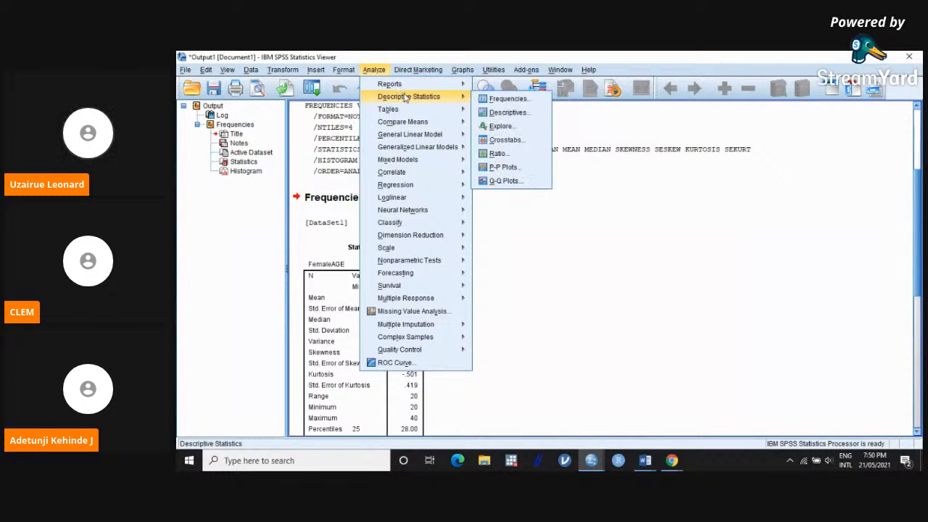
left_click(502, 126)
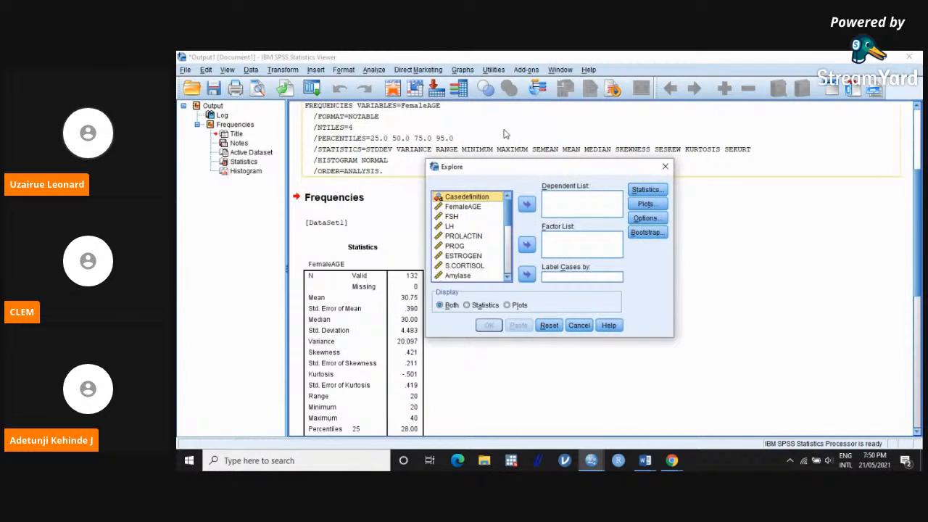
left_click(477, 208)
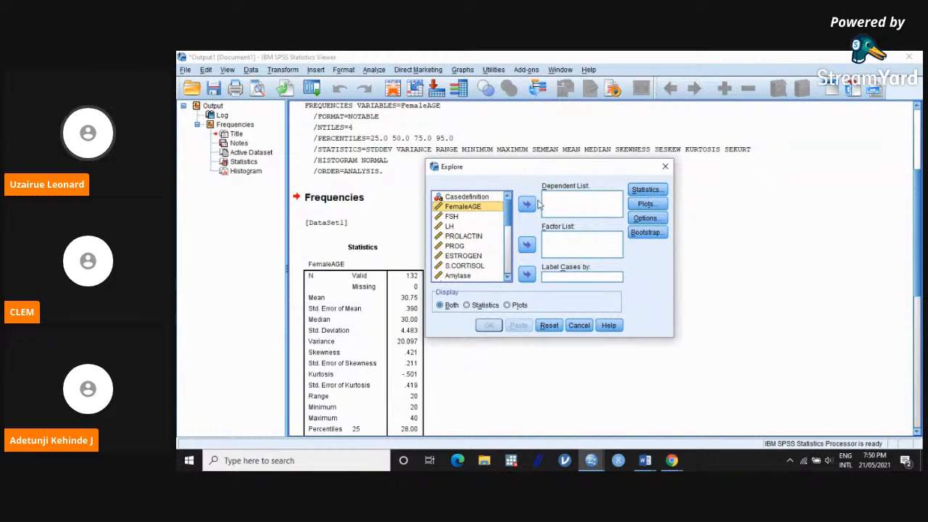
left_click(527, 206)
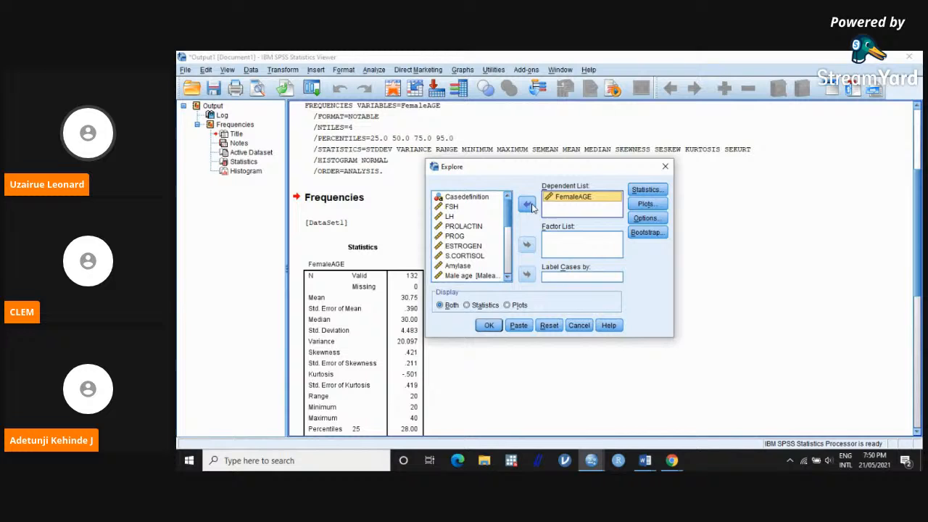
left_click(645, 190)
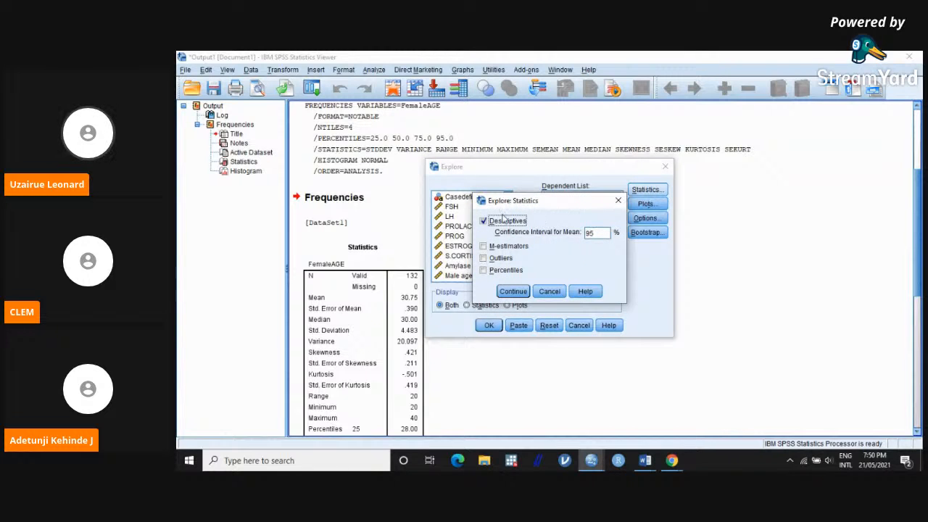
left_click(511, 291)
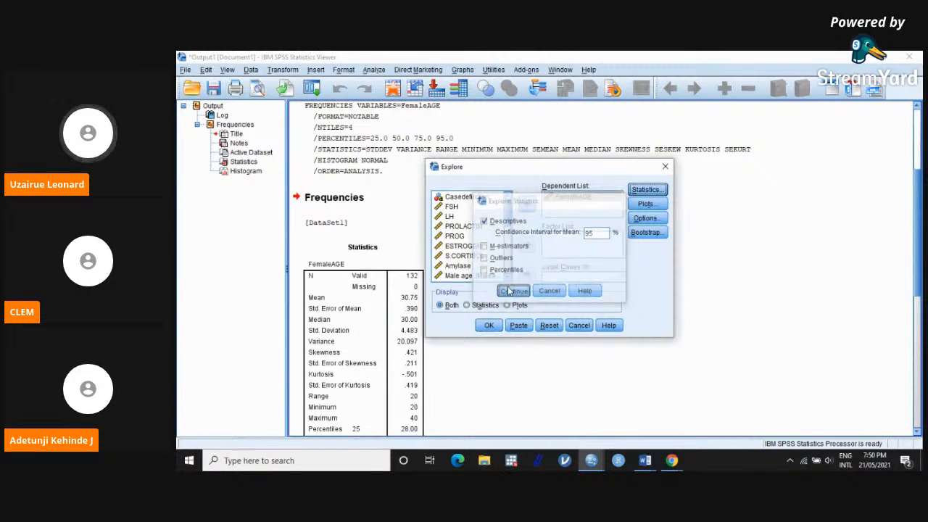
Step: In the Explore plots, exclude stem-and-leaf and include a histogram and normality plots with tests
left_click(657, 206)
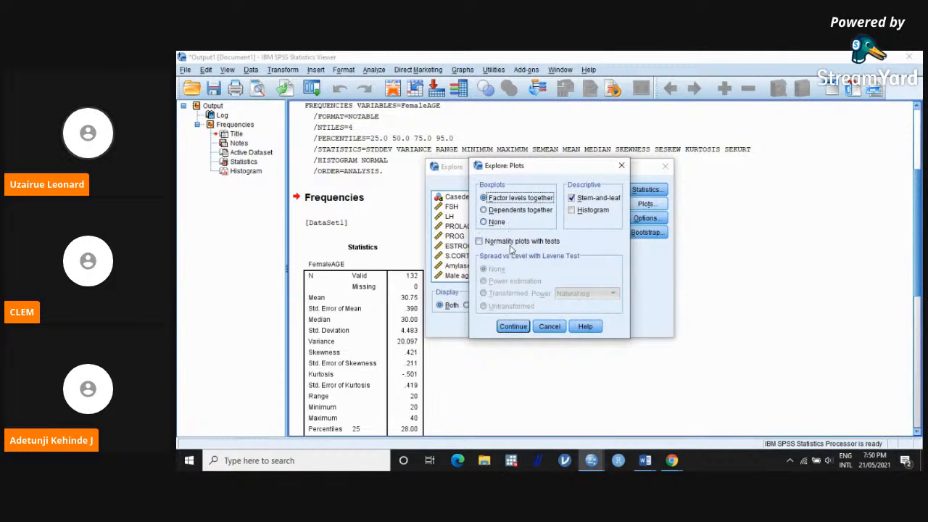
left_click(572, 198)
left_click(577, 211)
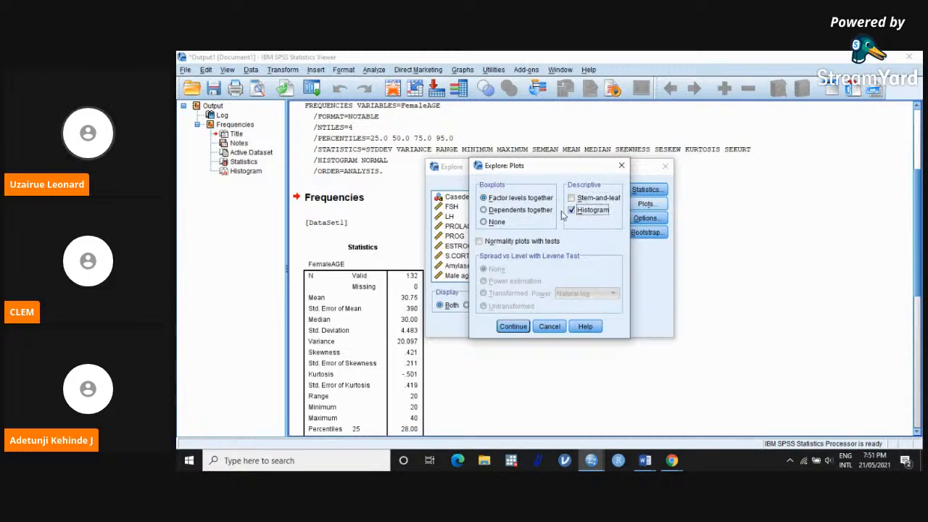
left_click(480, 242)
left_click(521, 326)
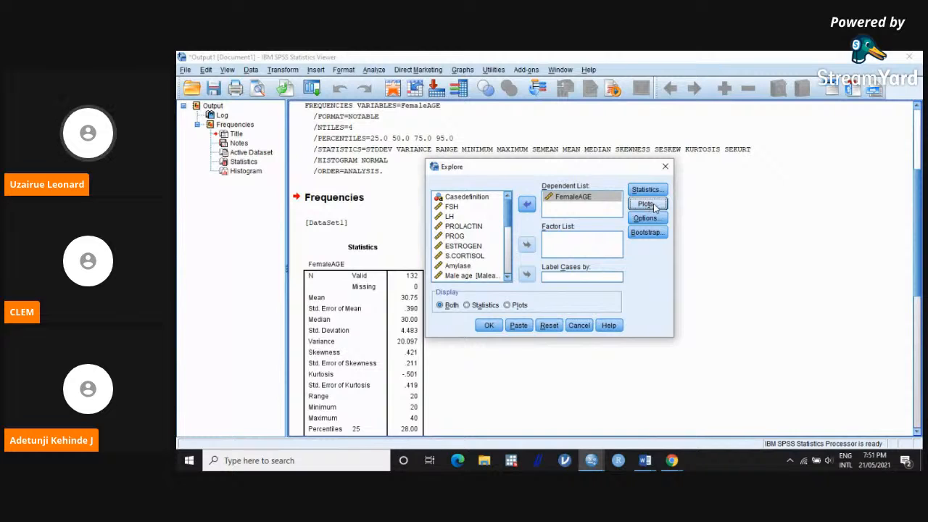
Step: Keep missing values excluded listwise and run the Explore analysis
left_click(646, 218)
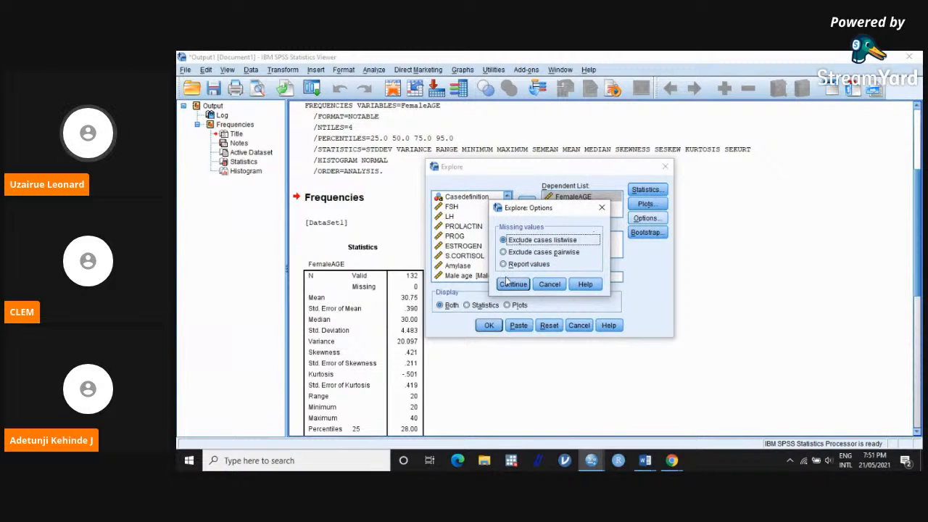
left_click(511, 284)
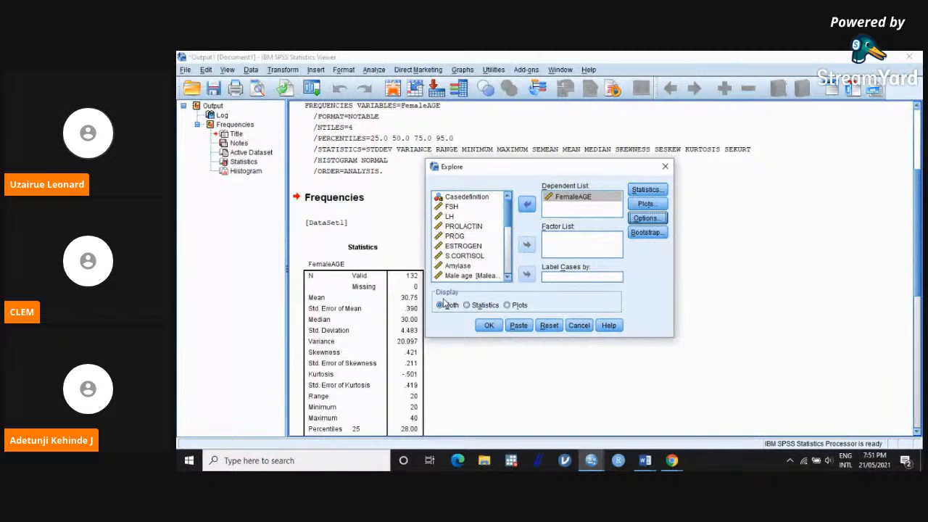
left_click(479, 326)
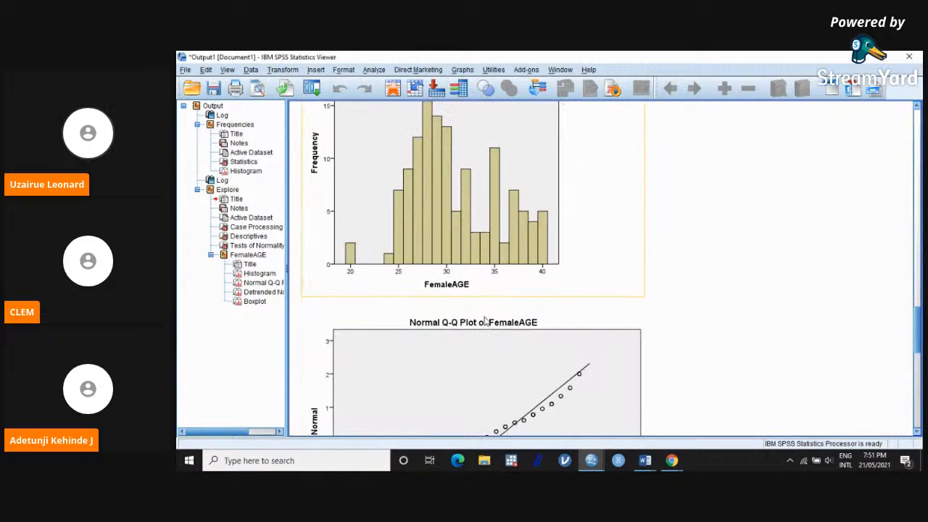
Step: Add a normal distribution curve to the FemaleAGE histogram in the Explore output and finish editing the chart
scroll(486, 321, "up", 15)
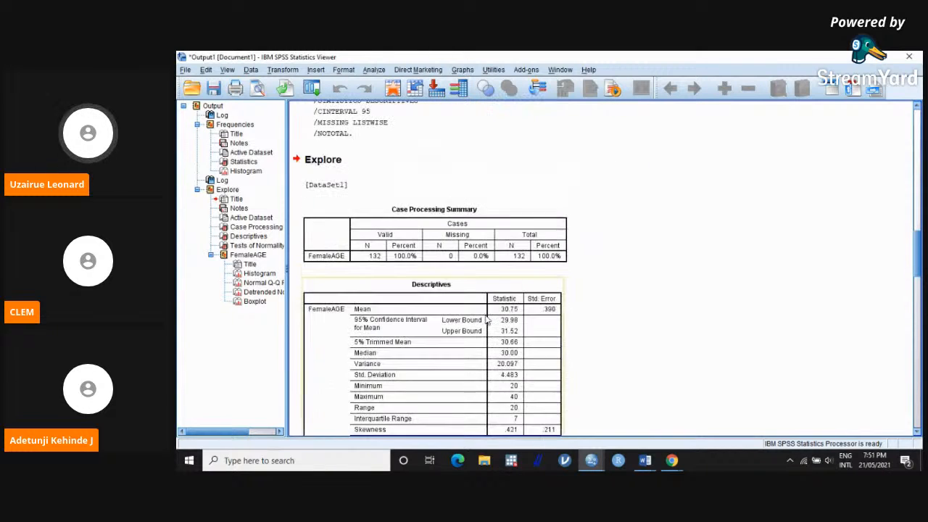
scroll(486, 321, "down", 15)
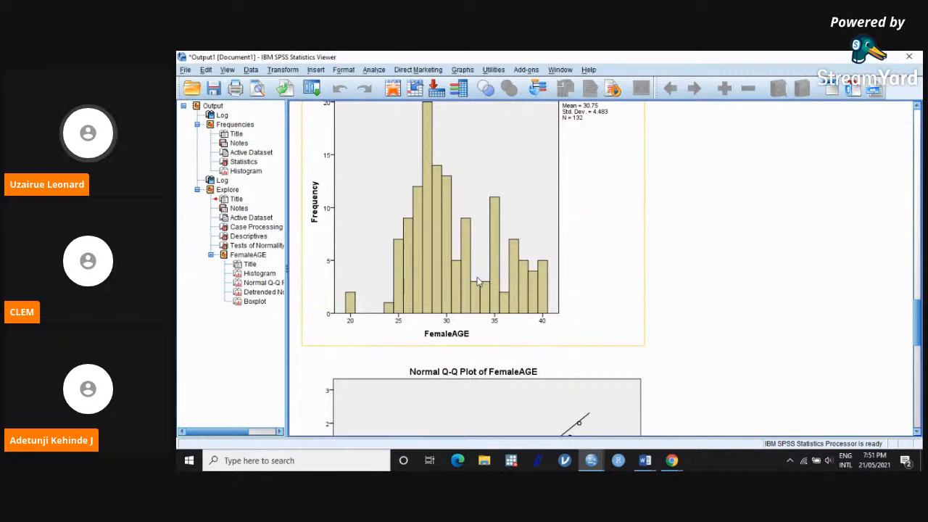
left_click(478, 282)
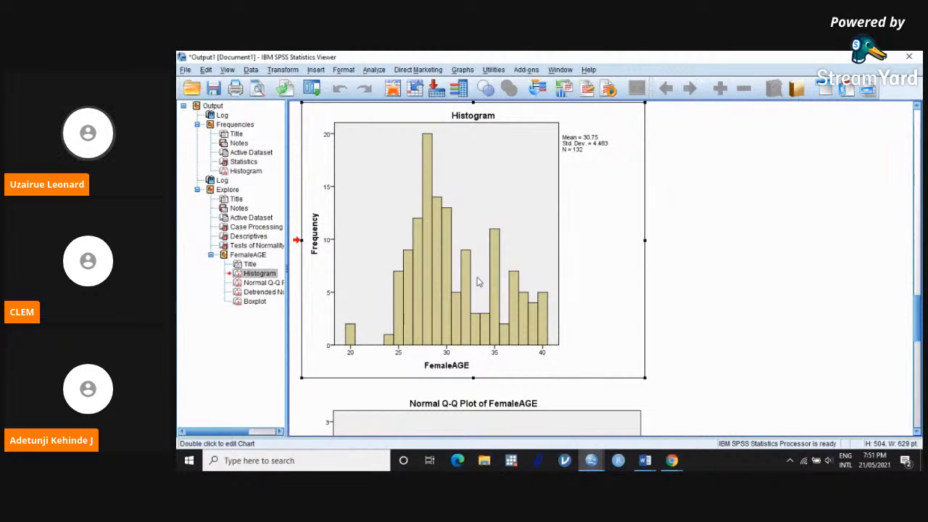
double_click(478, 282)
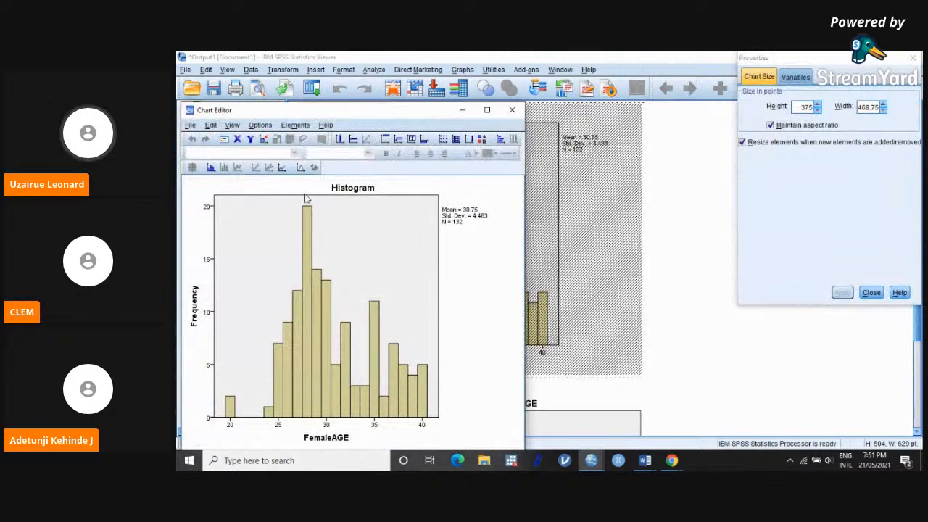
left_click(301, 167)
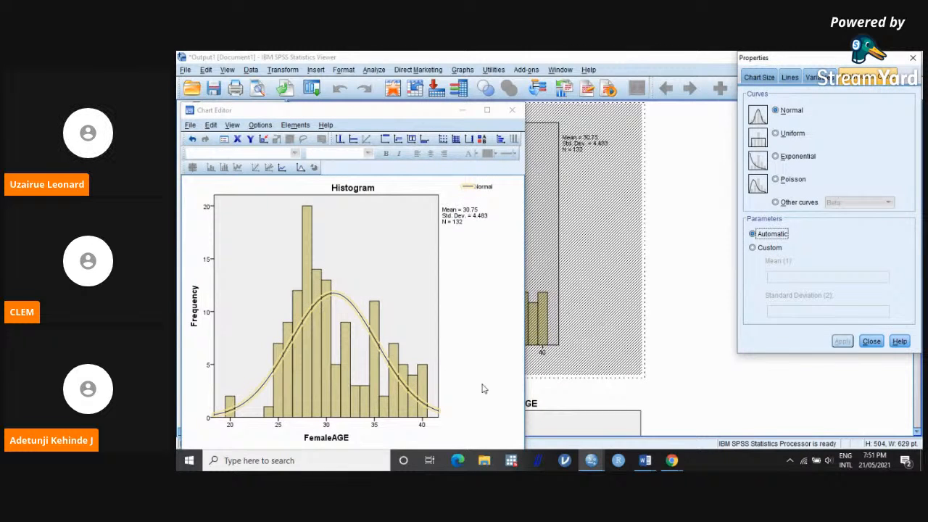
left_click(485, 358)
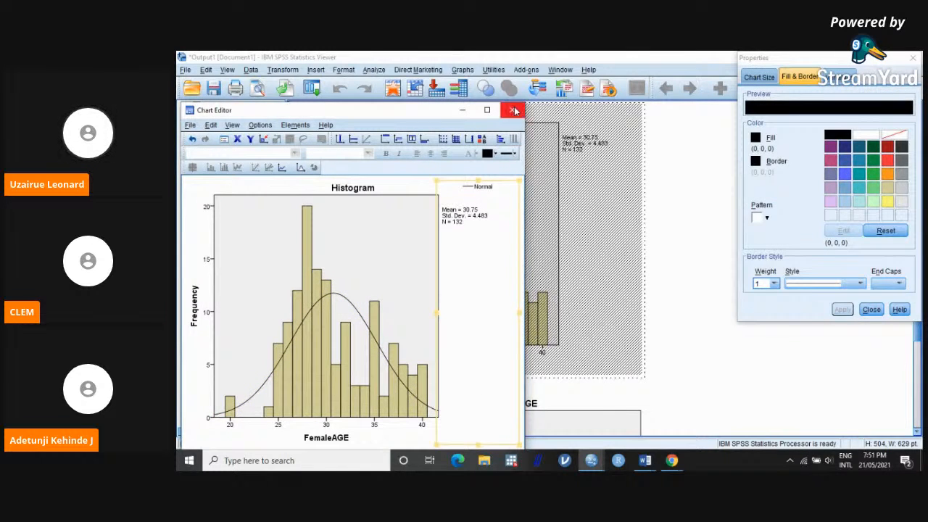
left_click(515, 110)
Step: Examine the FemaleAGE Descriptives and Tests of Normality tables in the Explore output
scroll(663, 276, "up", 10)
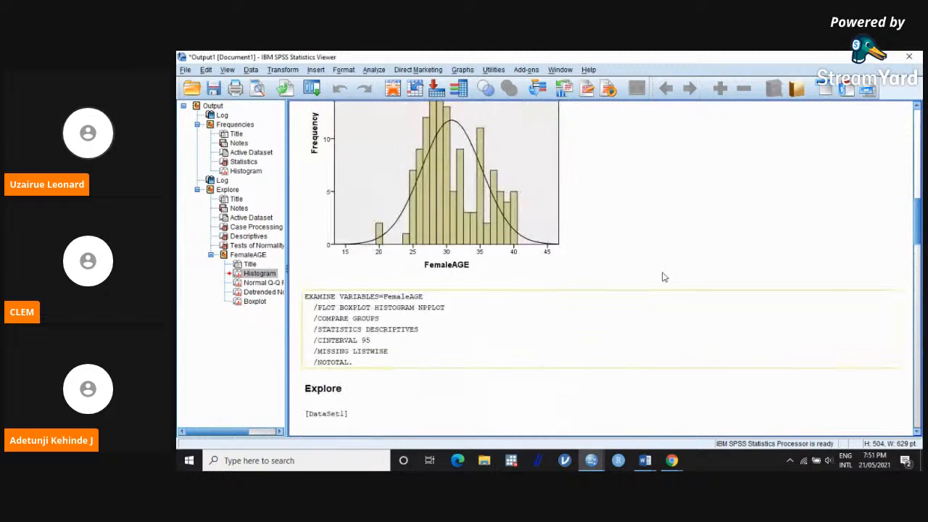
scroll(663, 277, "down", 10)
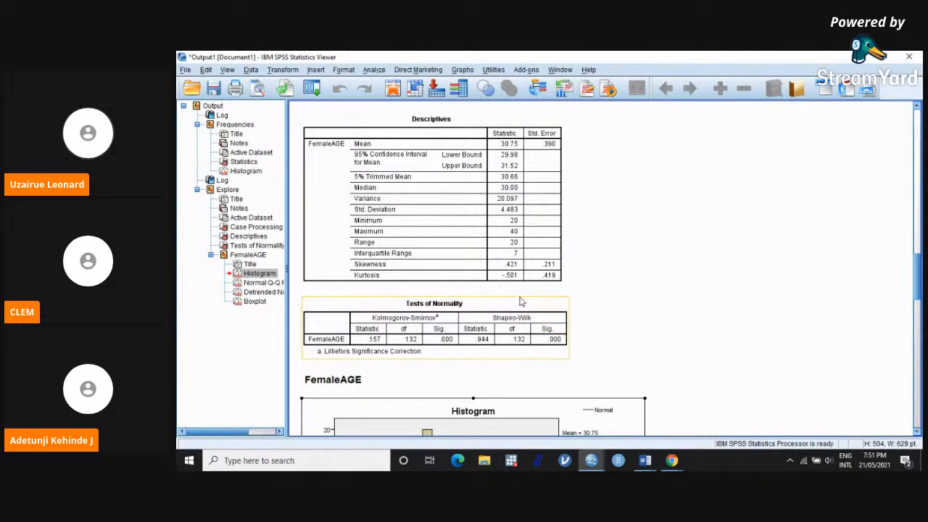
scroll(520, 302, "down", 2)
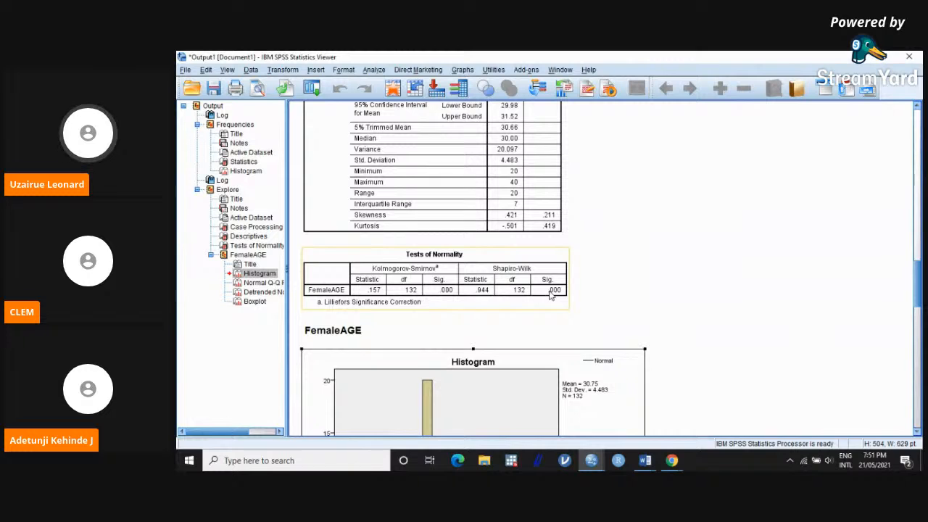
scroll(573, 283, "up", 6)
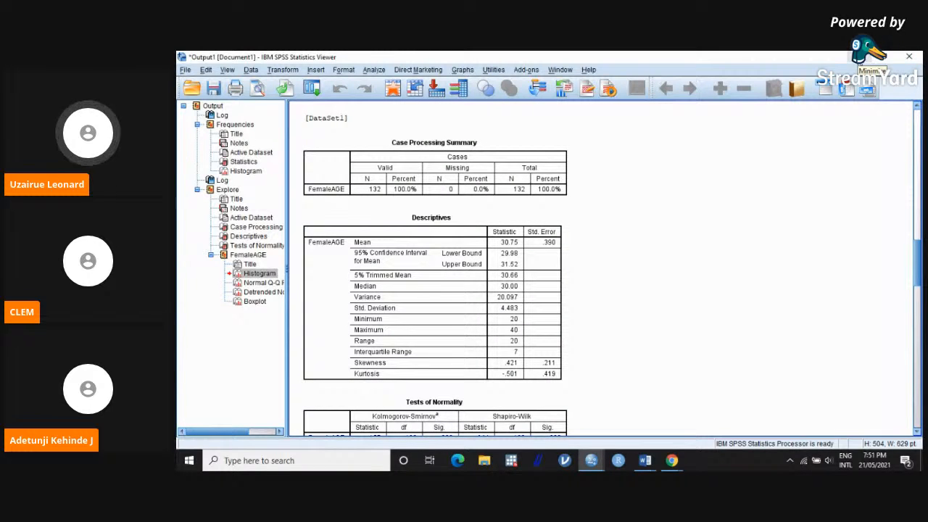
Step: Return from the output to the dataset and look over its case rows
left_click(863, 57)
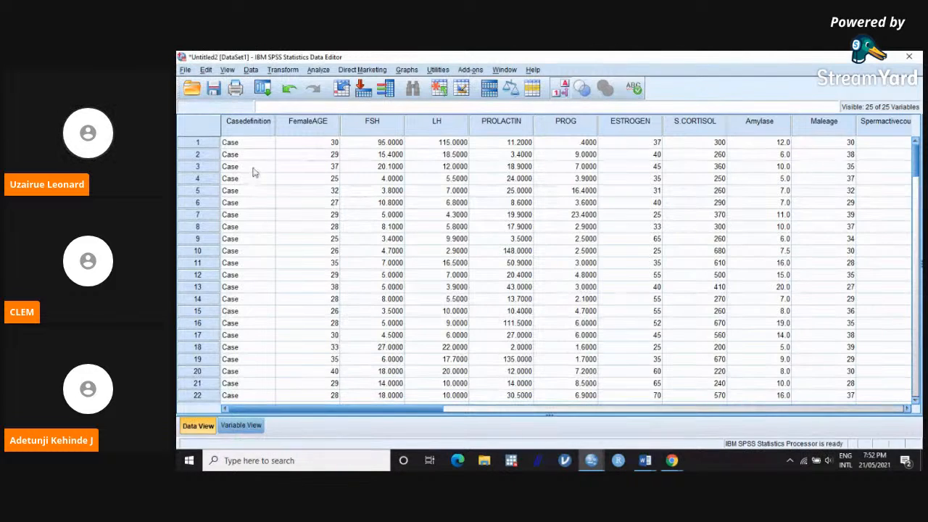
scroll(255, 155, "down", 2)
scroll(256, 155, "up", 2)
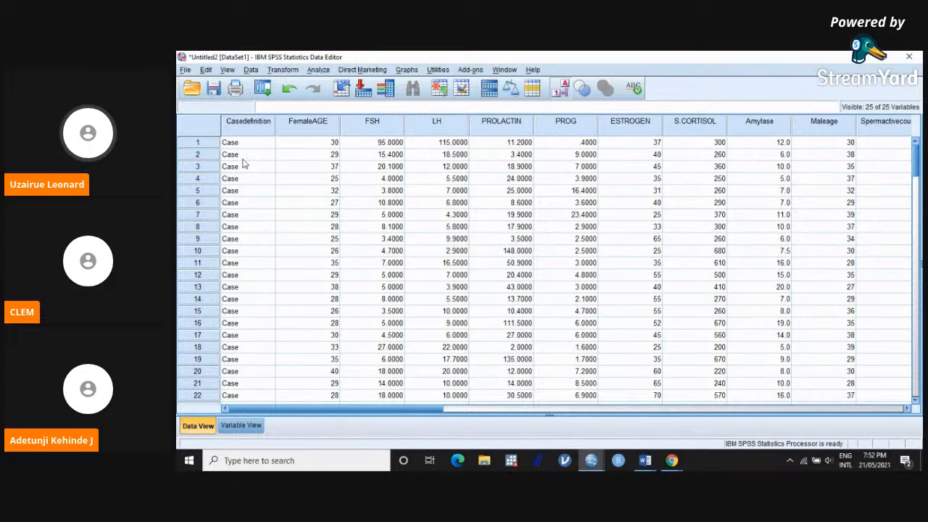
left_click(318, 70)
mouse_move(321, 84)
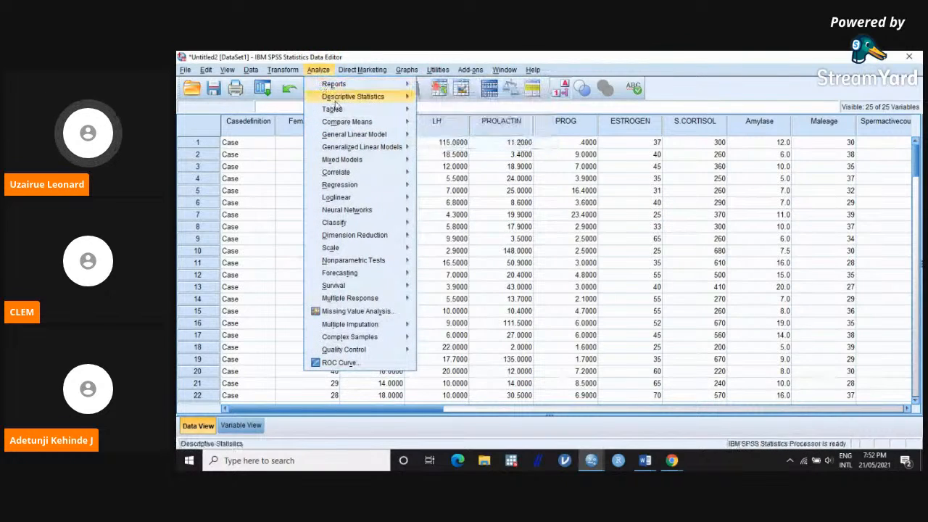
mouse_move(351, 125)
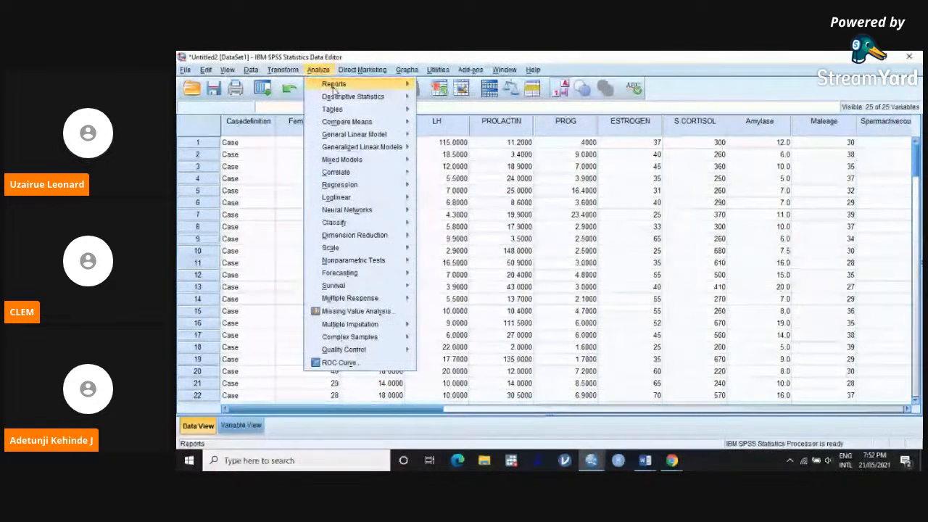
mouse_move(343, 124)
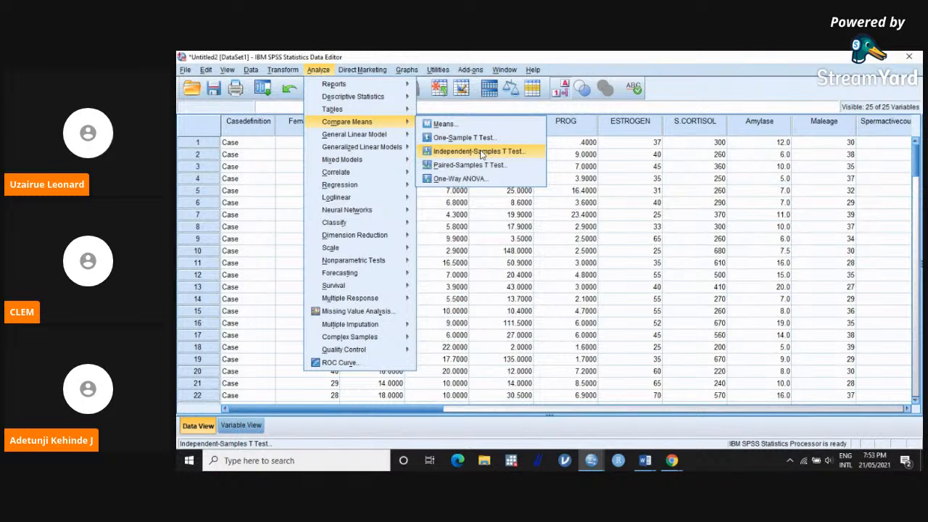
left_click(475, 231)
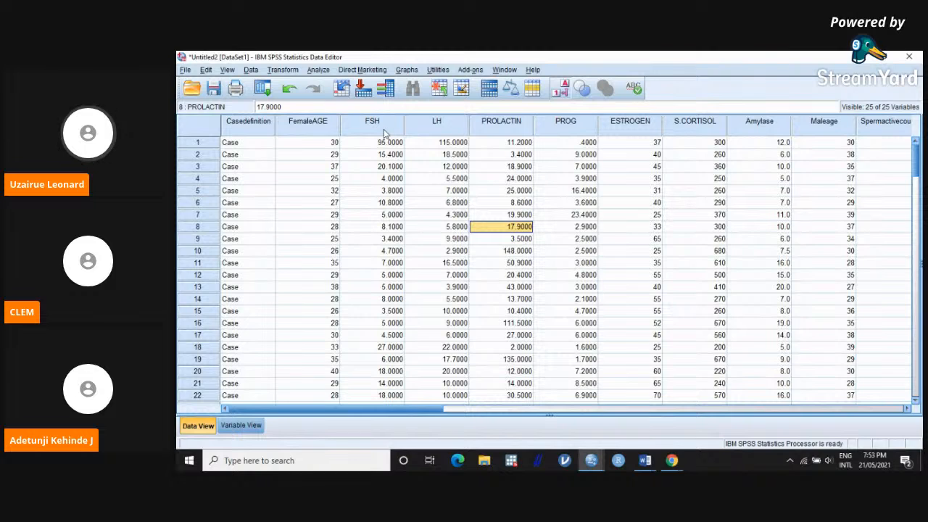
Step: Start an Independent-Samples T Test with FemaleAGE as the test variable
left_click(319, 72)
mouse_move(381, 123)
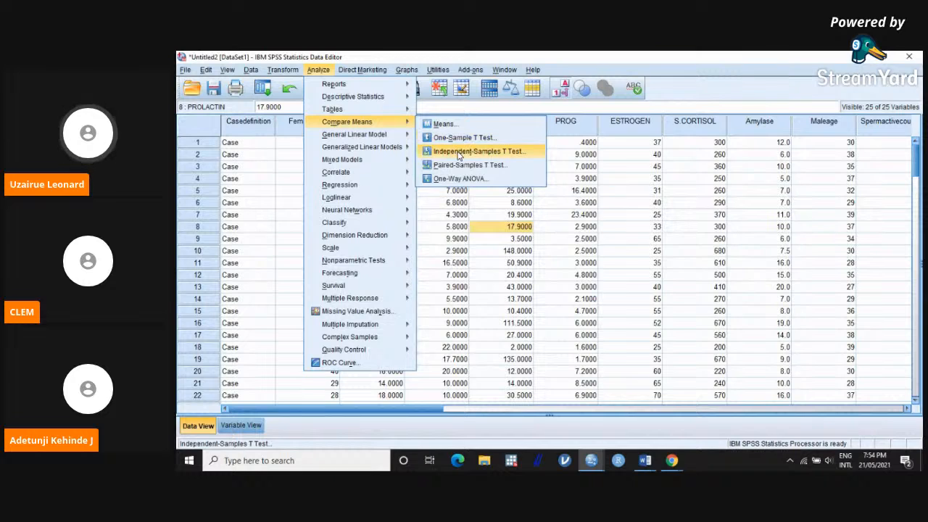
left_click(458, 152)
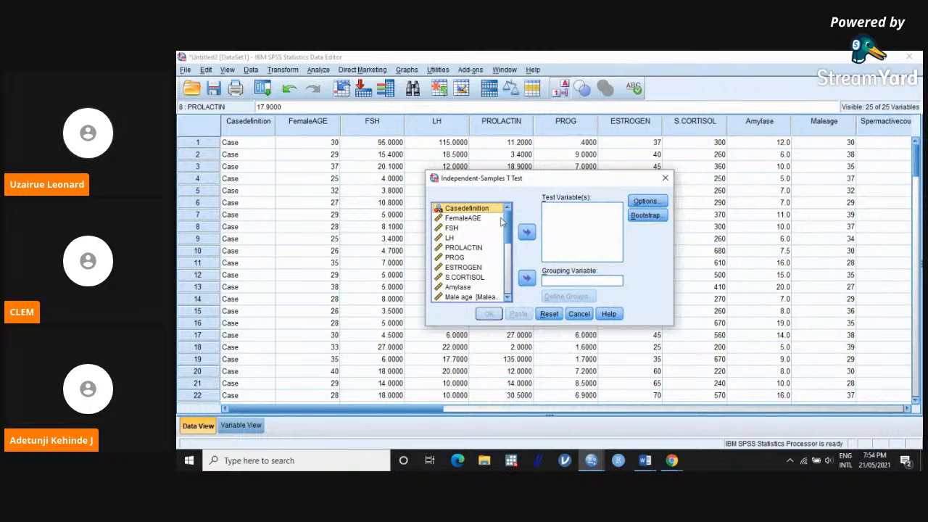
left_click(479, 218)
left_click(526, 231)
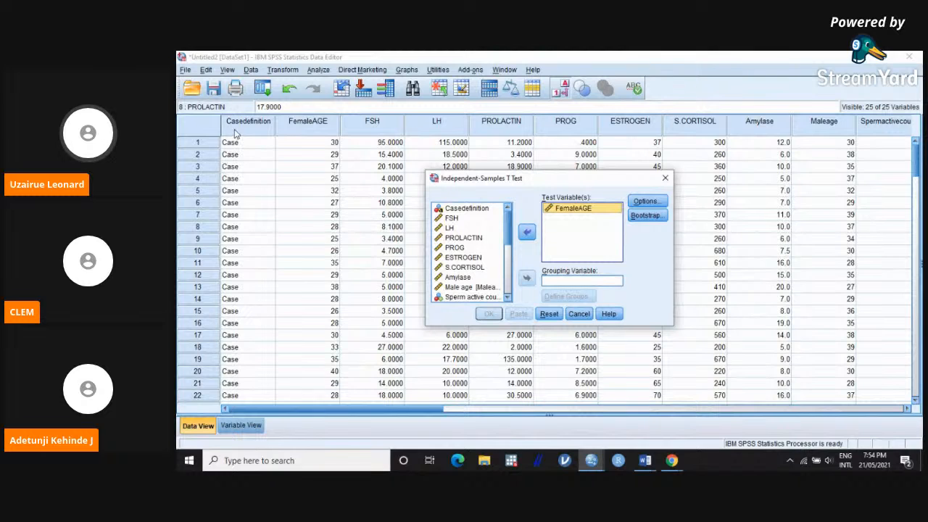
Step: Assign Casedefinition as the grouping variable, then view its group definition and close it without entering values
left_click(466, 209)
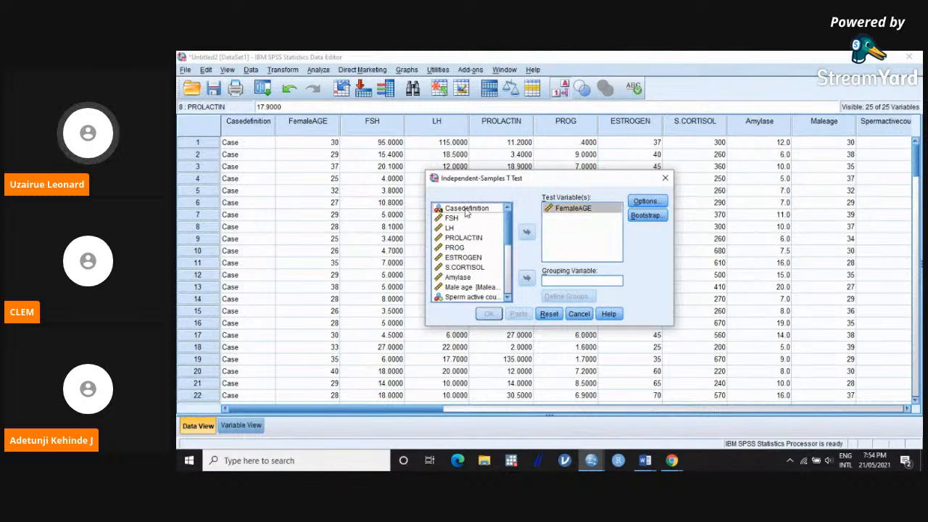
left_click(526, 278)
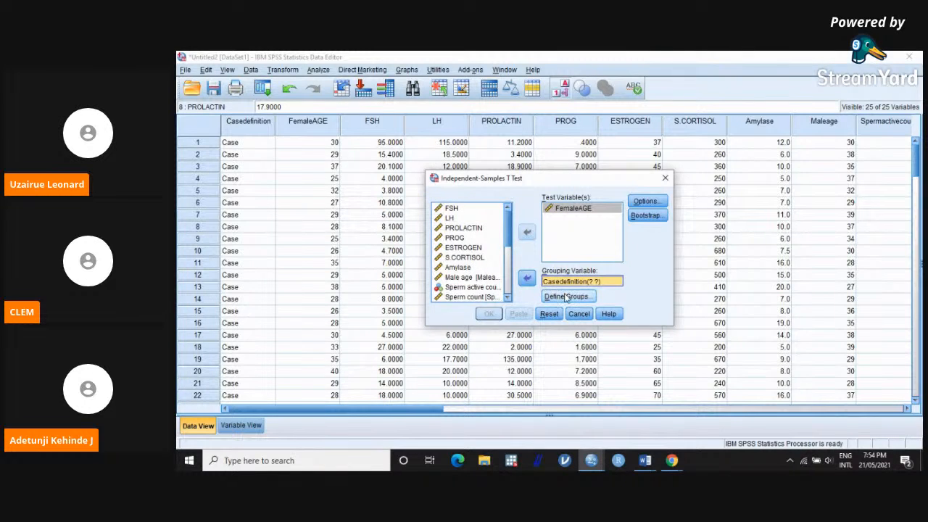
left_click(566, 296)
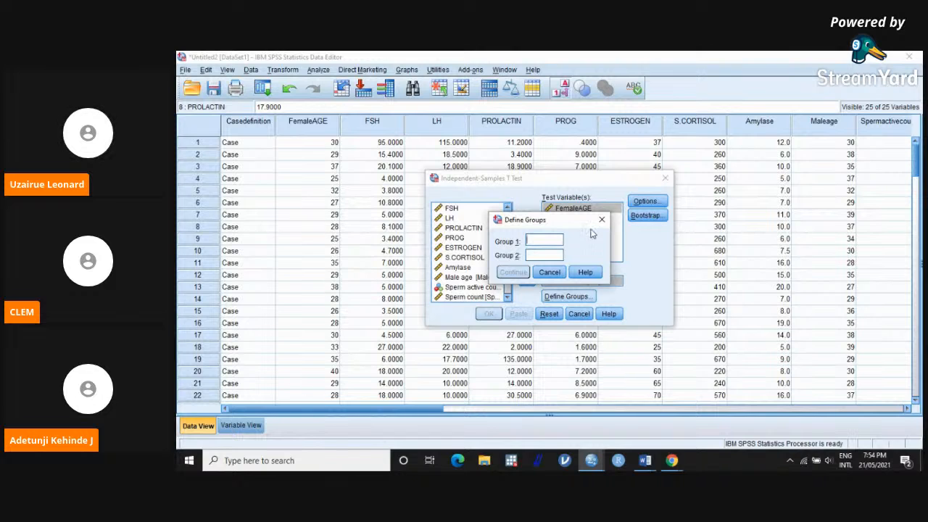
left_click(601, 220)
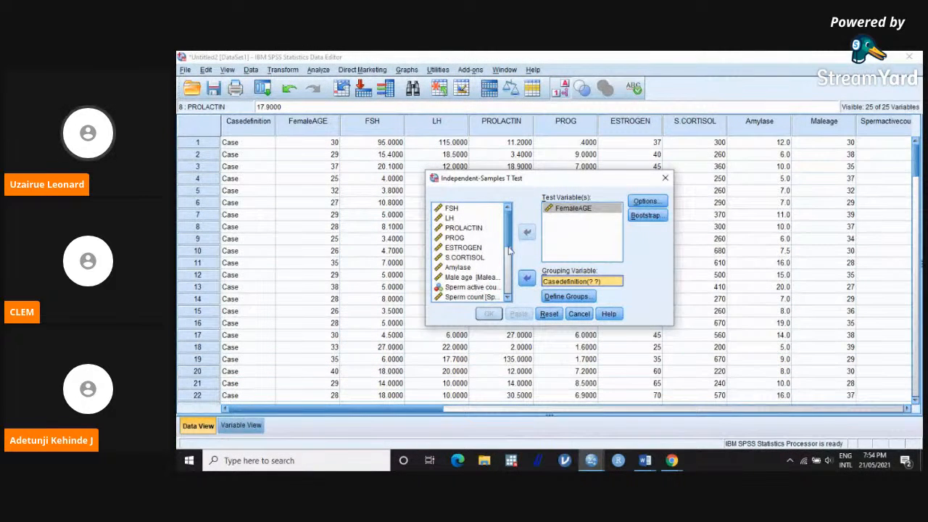
Step: Replace Casedefinition with Cdefinition as the grouping variable of the independent-samples t test
left_click(526, 278)
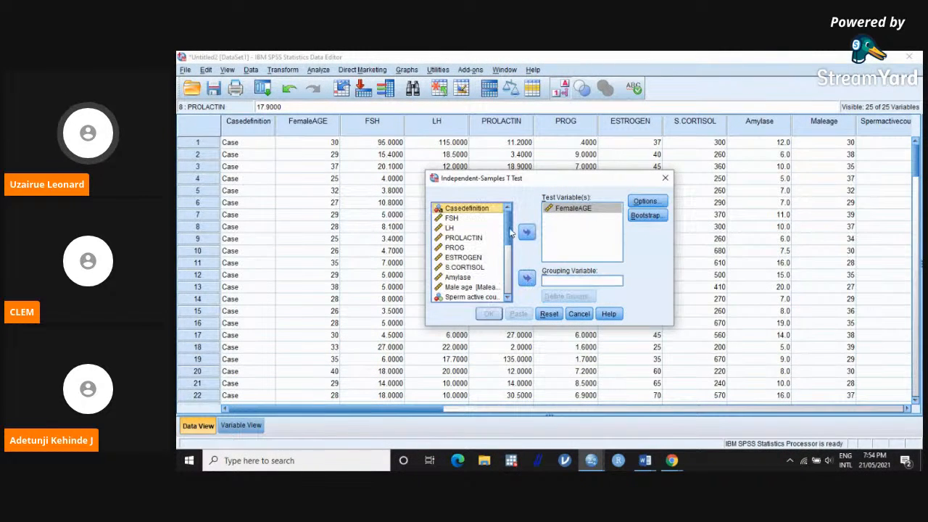
left_click_drag(512, 232, 510, 288)
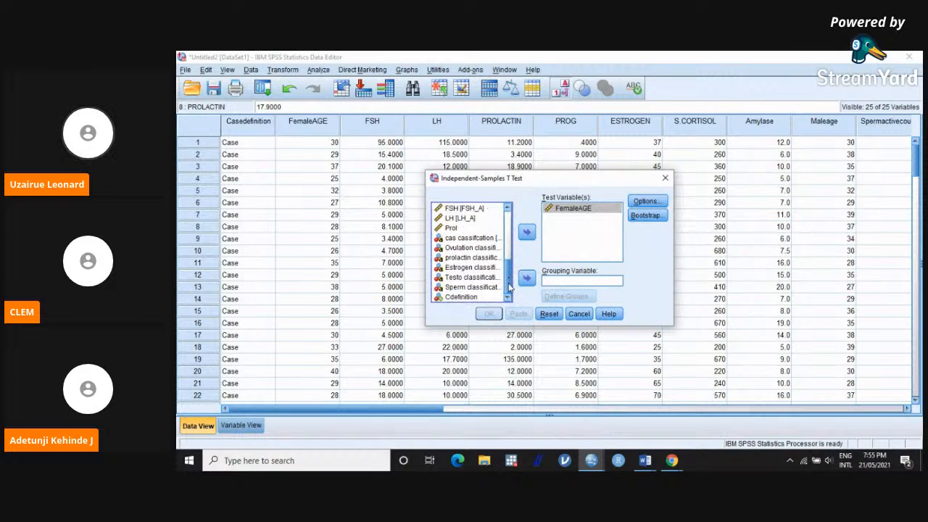
left_click(468, 298)
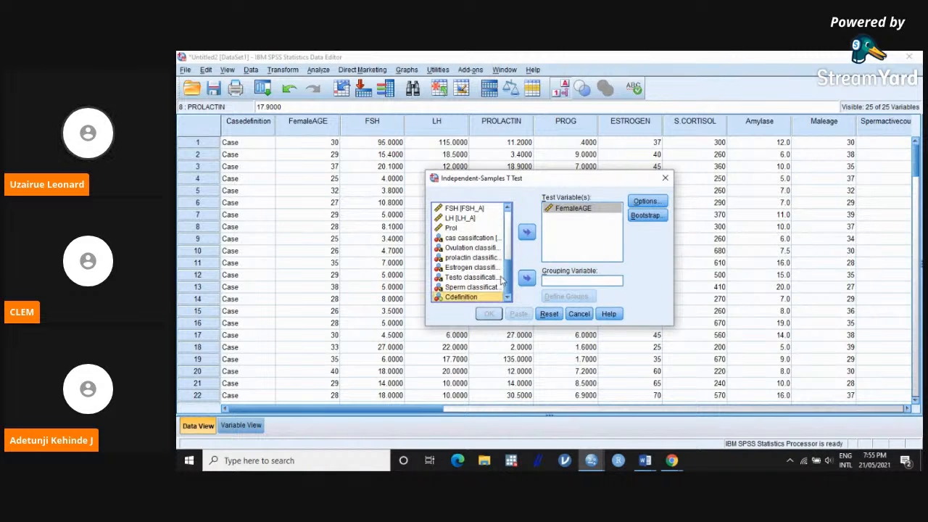
left_click(527, 279)
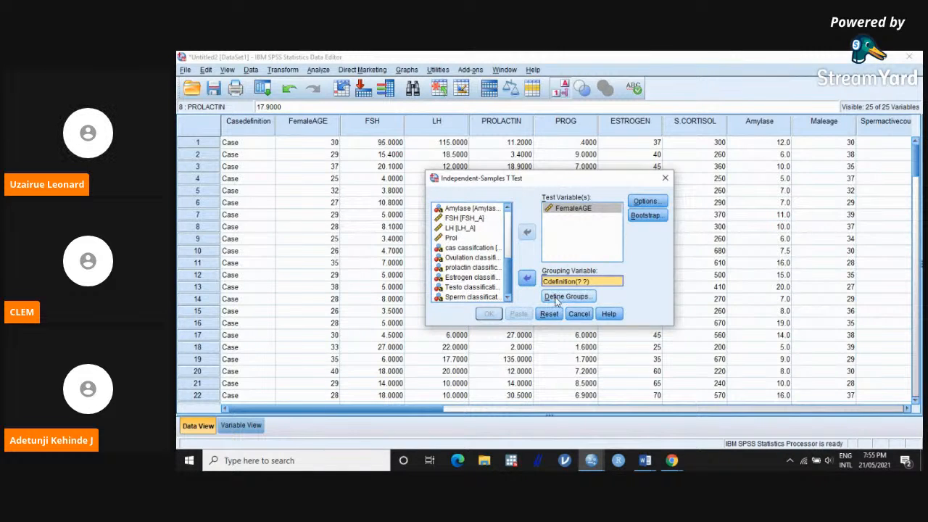
Step: Define the Cdefinition groups with specified values 1 for Group 1 and 2 for Group 2, and recheck them
left_click(557, 297)
left_click(578, 239)
type("1")
left_click(562, 254)
type("2")
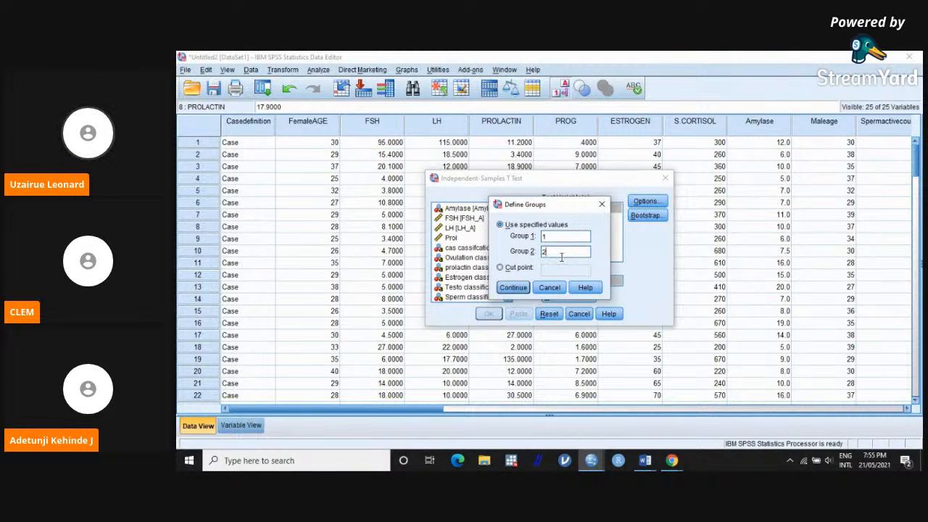
left_click(516, 289)
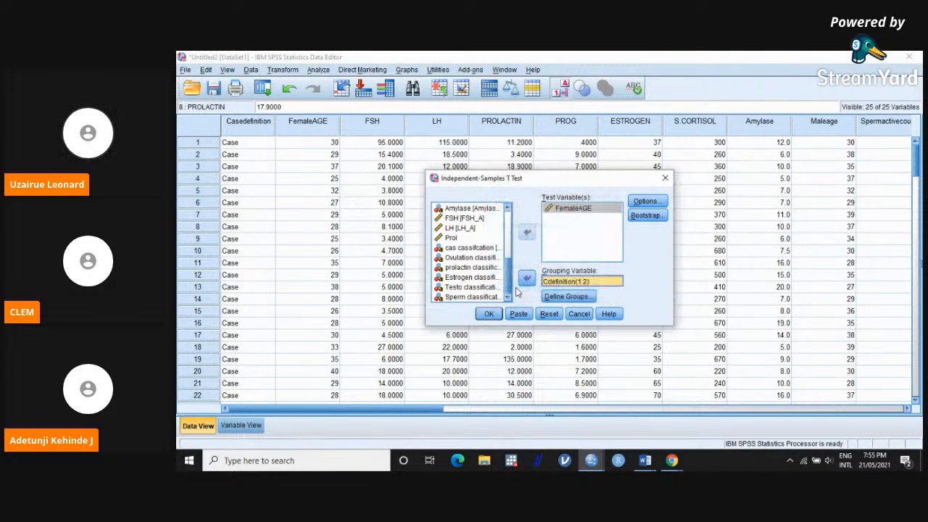
left_click(557, 297)
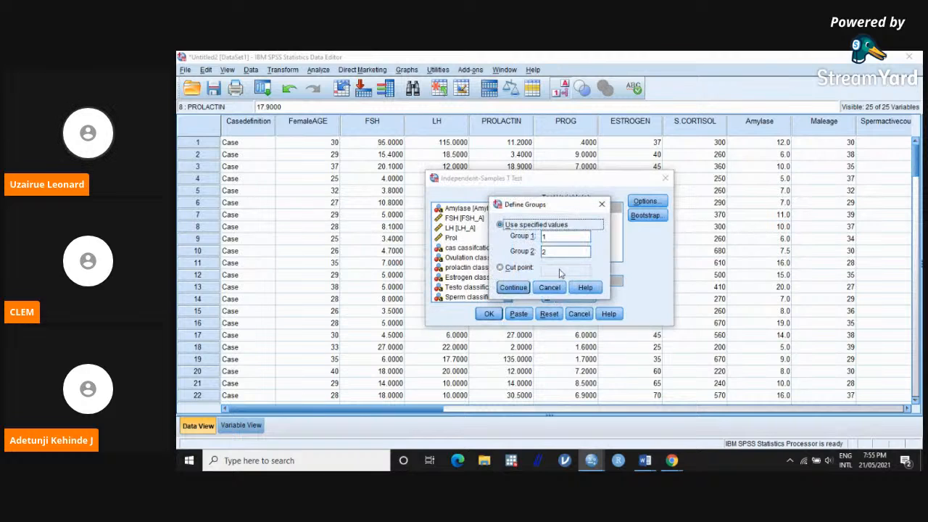
left_click(513, 287)
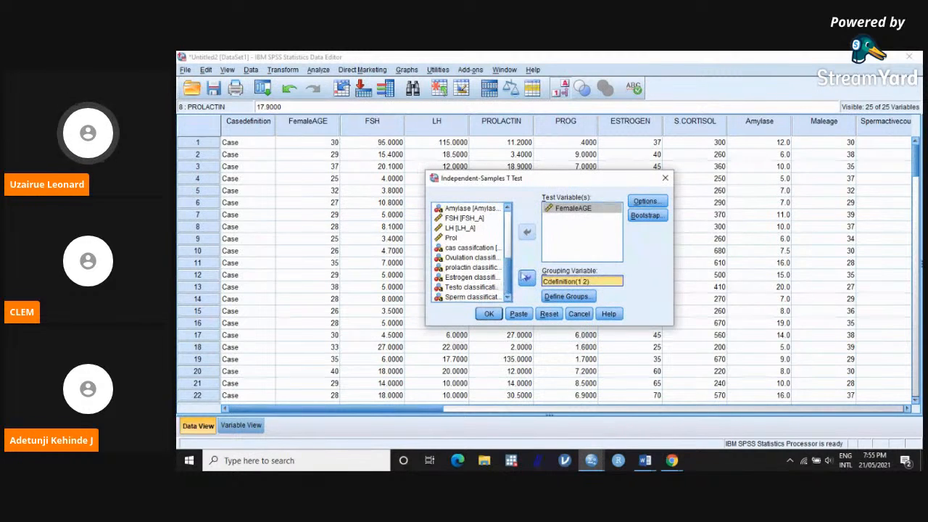
Step: Accept the 95% confidence interval with cases excluded analysis by analysis, and run the t test
left_click(638, 203)
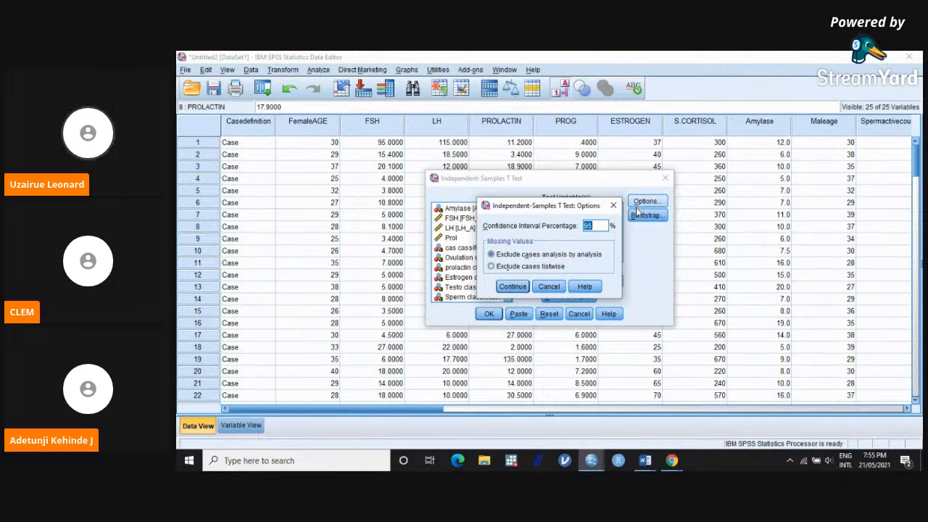
left_click(514, 287)
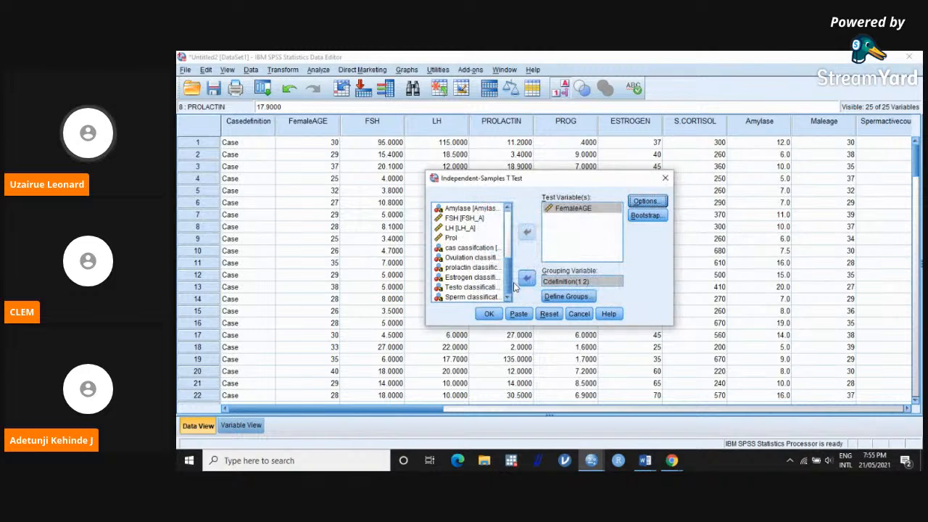
left_click(486, 316)
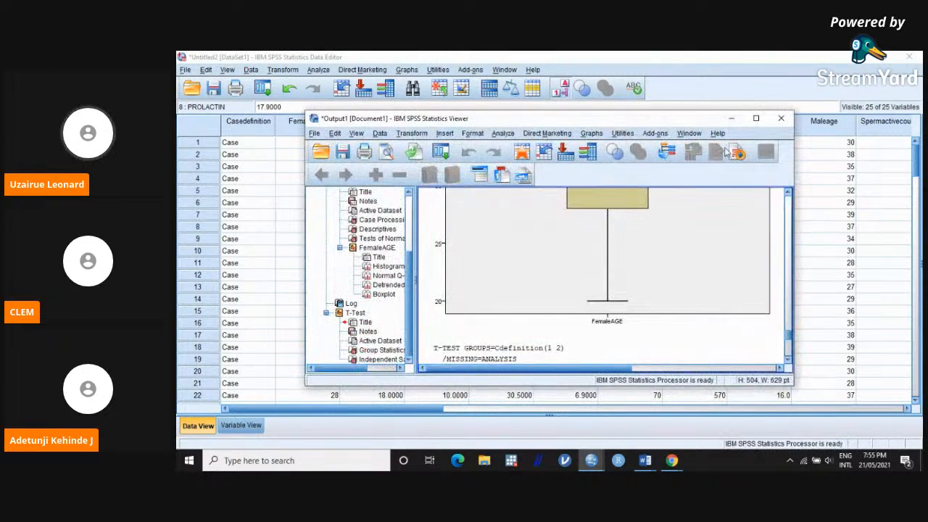
Step: Maximize the output window and look through the output for the T-Test results
left_click(755, 118)
scroll(671, 229, "down", 2)
scroll(672, 229, "up", 8)
scroll(670, 231, "down", 7)
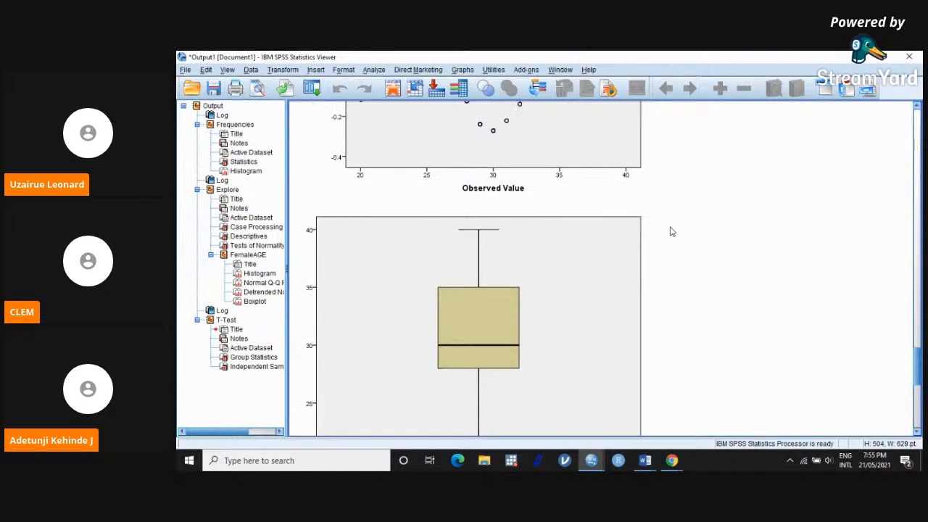
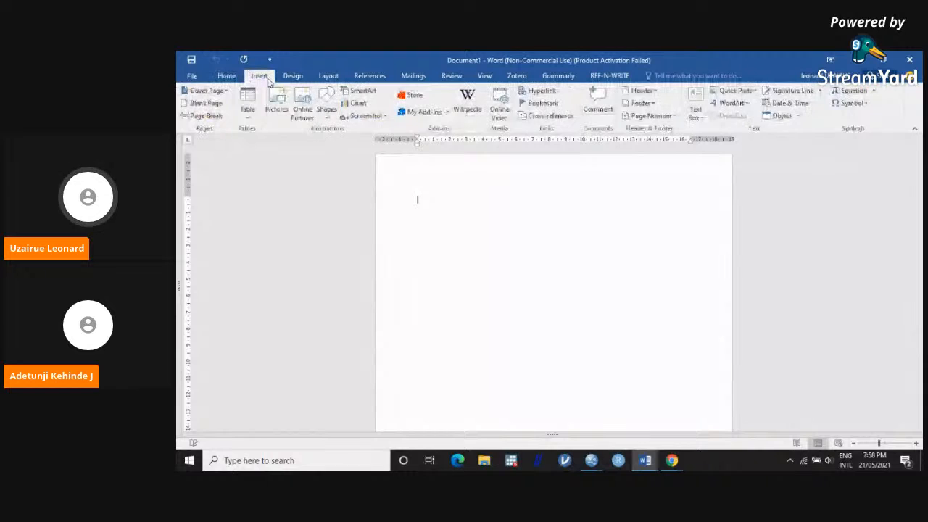
Step: Insert a table of four columns and two rows, and enter Age in the first cell of the second row
left_click(247, 101)
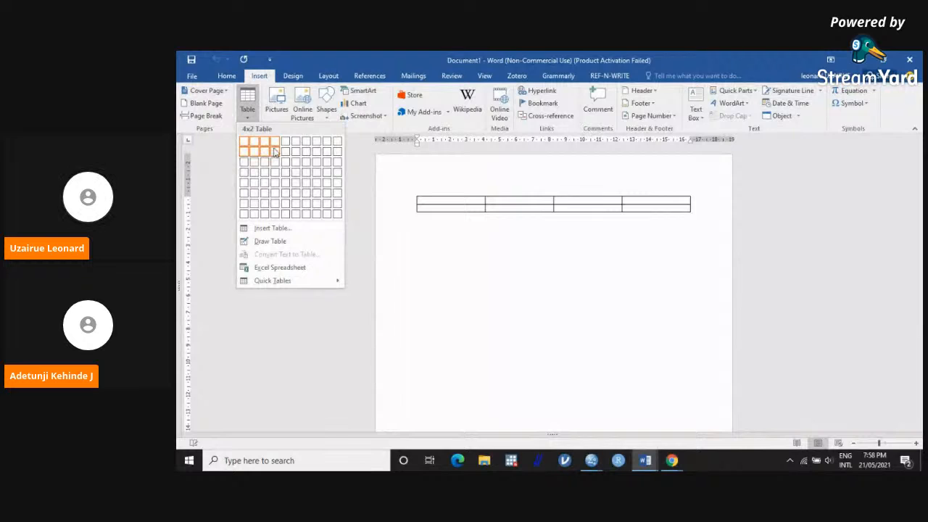
left_click(274, 151)
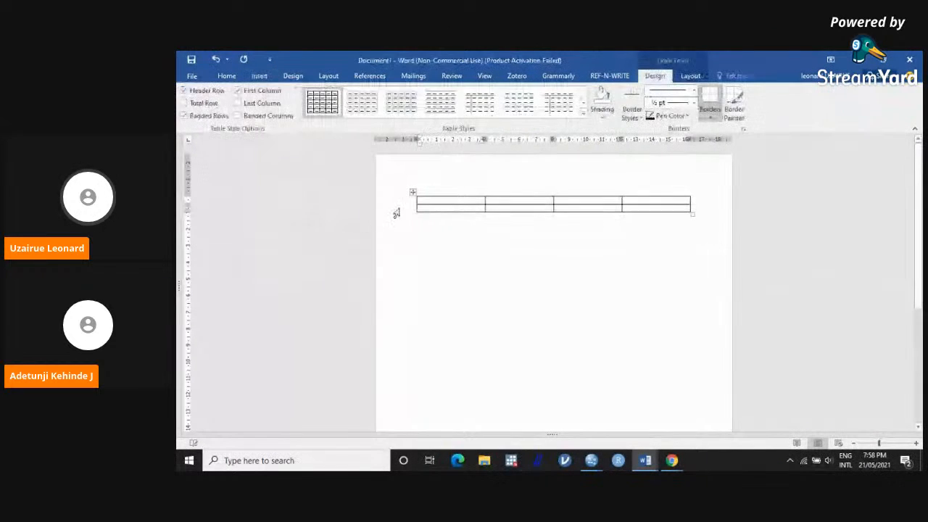
left_click(451, 210)
type("Age")
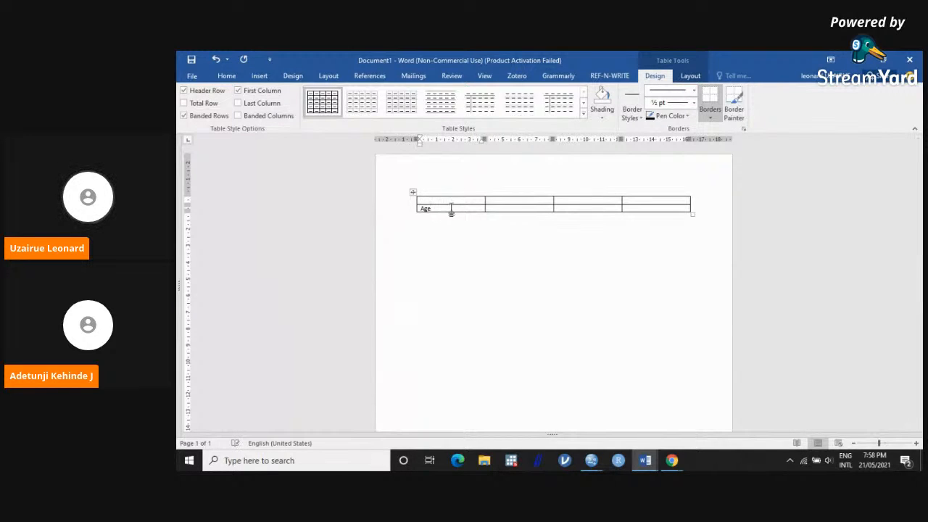
Step: Fill the table's header row with Case, Control and T-value in the second, third and fourth columns
left_click(505, 200)
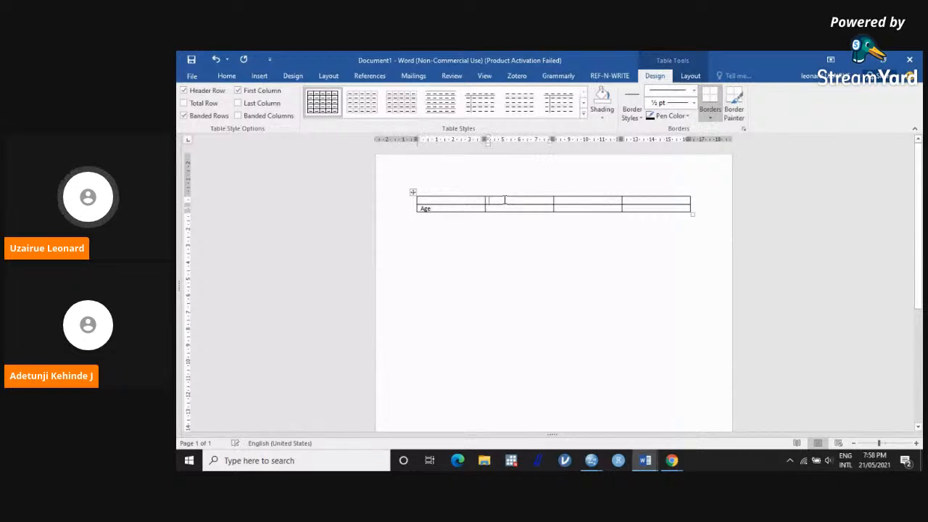
type("Cases")
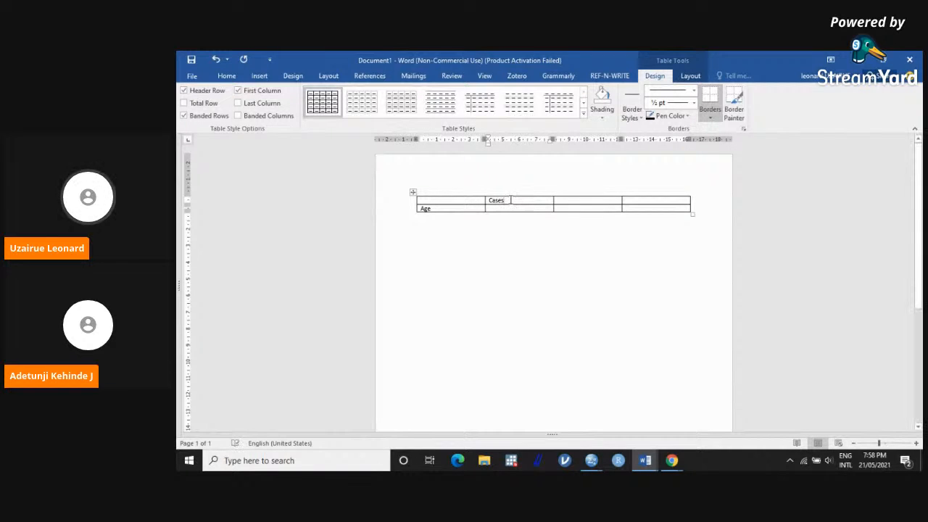
key("BackSpace")
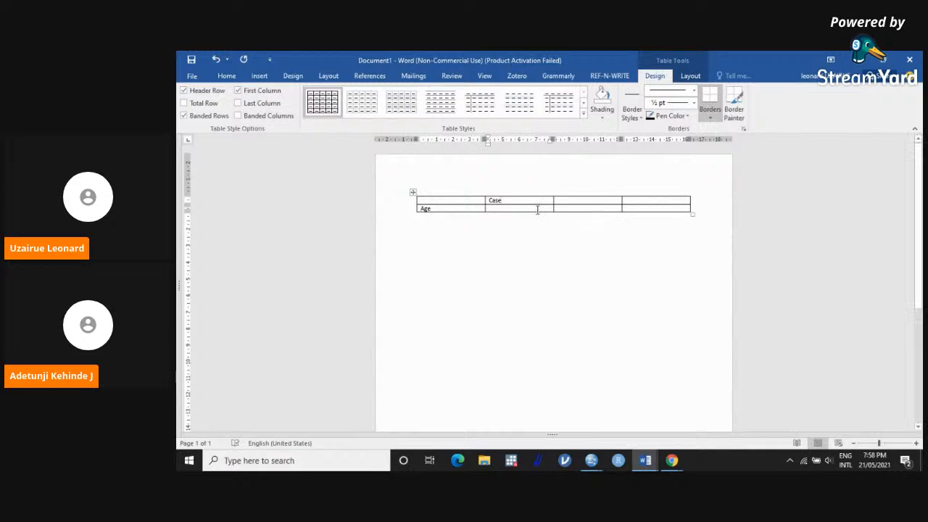
left_click(572, 204)
type("c")
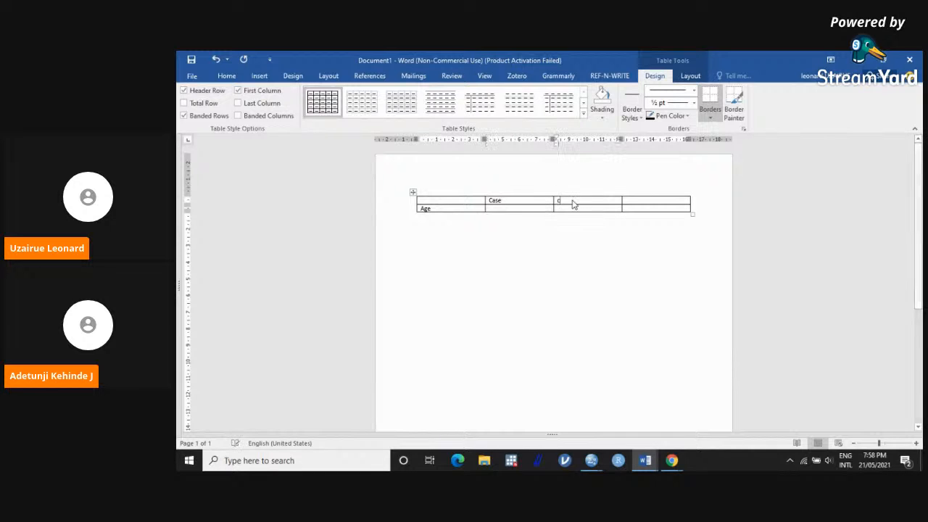
type("o")
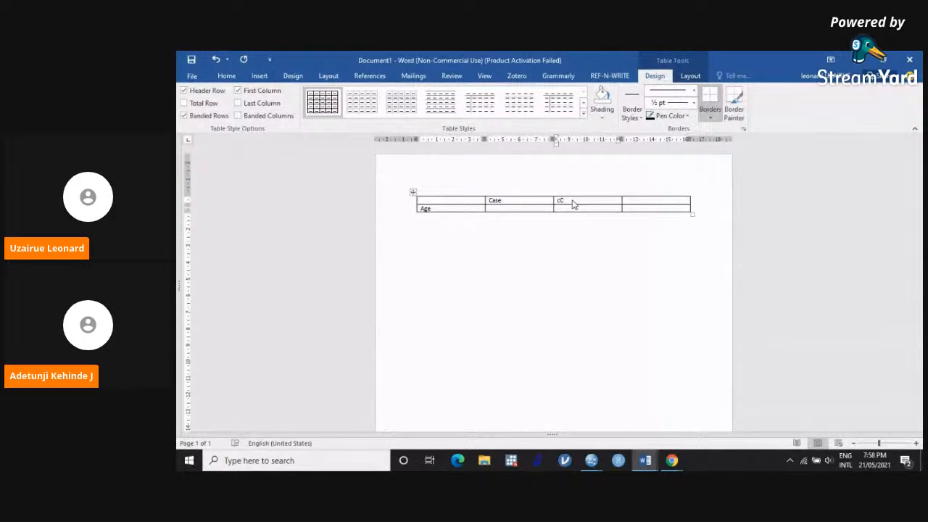
key("BackSpace")
key("BackSpace")
type("Control")
left_click(649, 198)
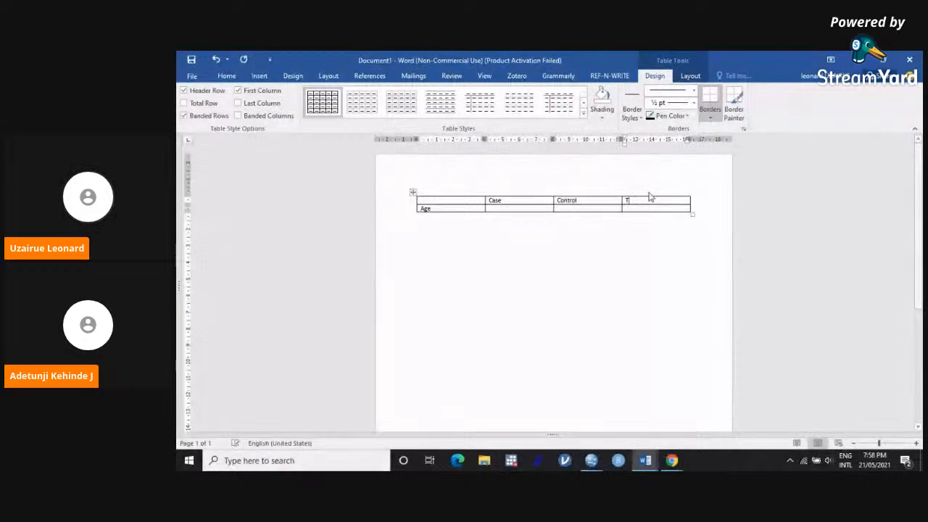
type("T-value")
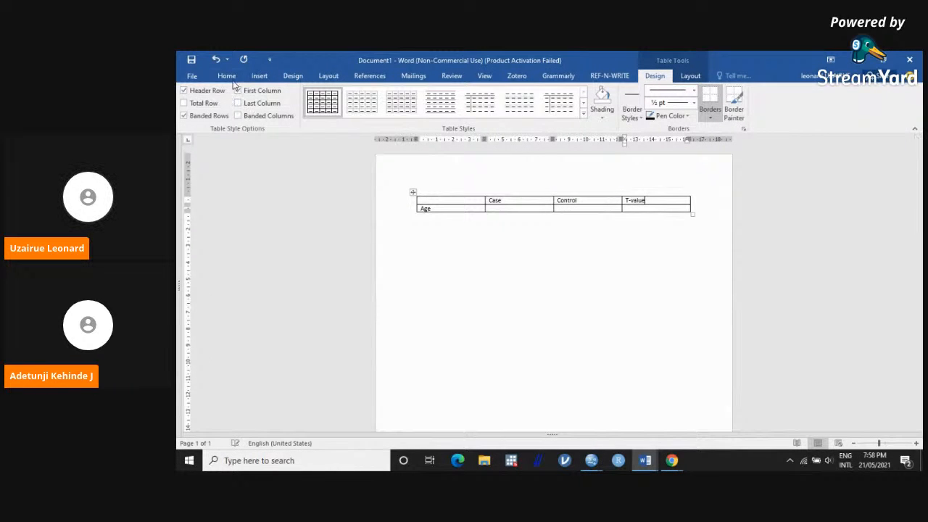
Step: Split the T-value column in two by drawing a vertical line through both rows, and head the new column p-value
left_click(229, 78)
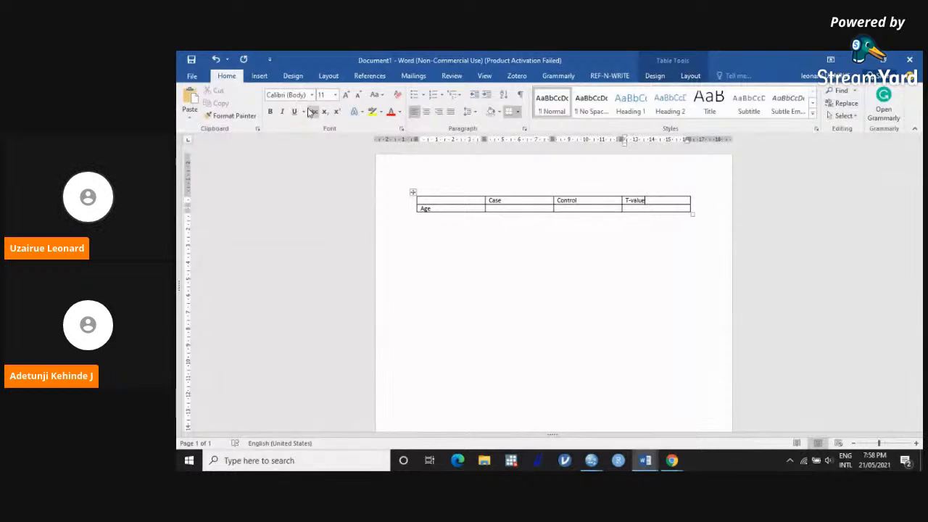
left_click(263, 78)
left_click(247, 106)
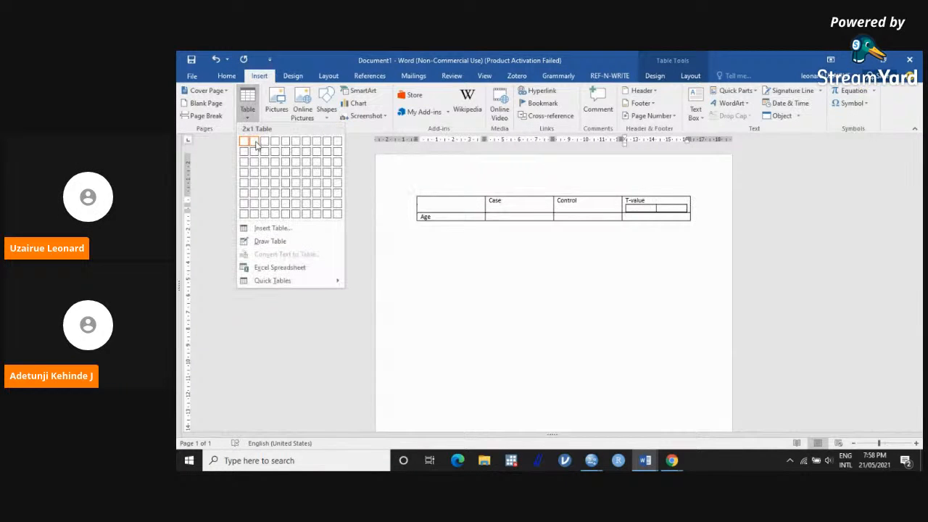
left_click(290, 241)
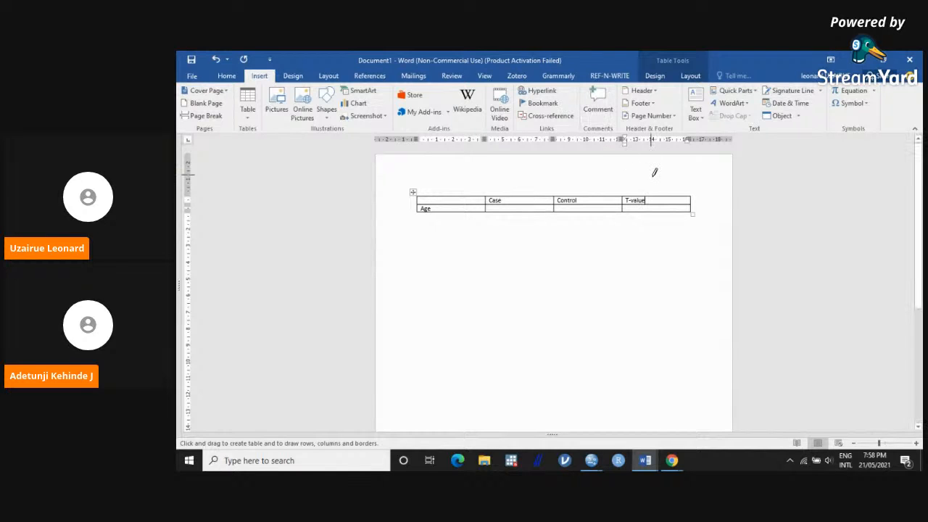
left_click_drag(655, 195, 652, 218)
double_click(646, 242)
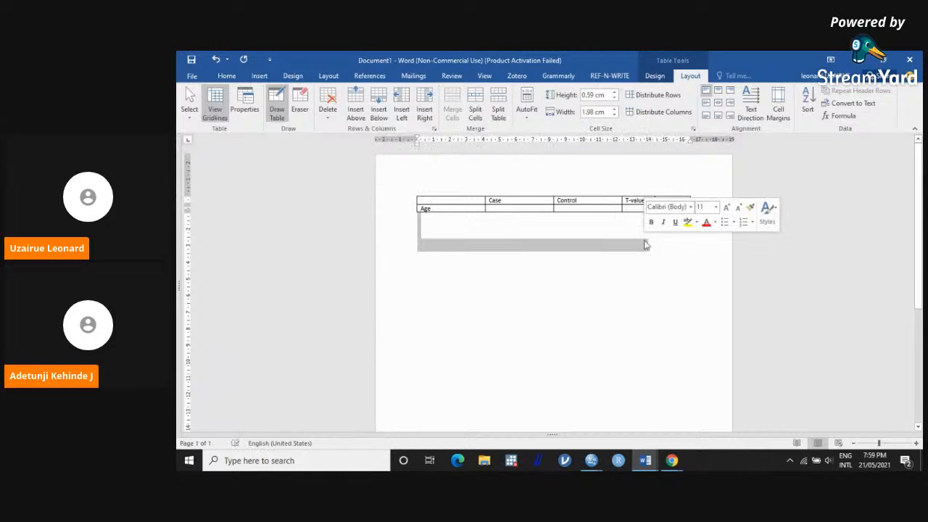
left_click(658, 203)
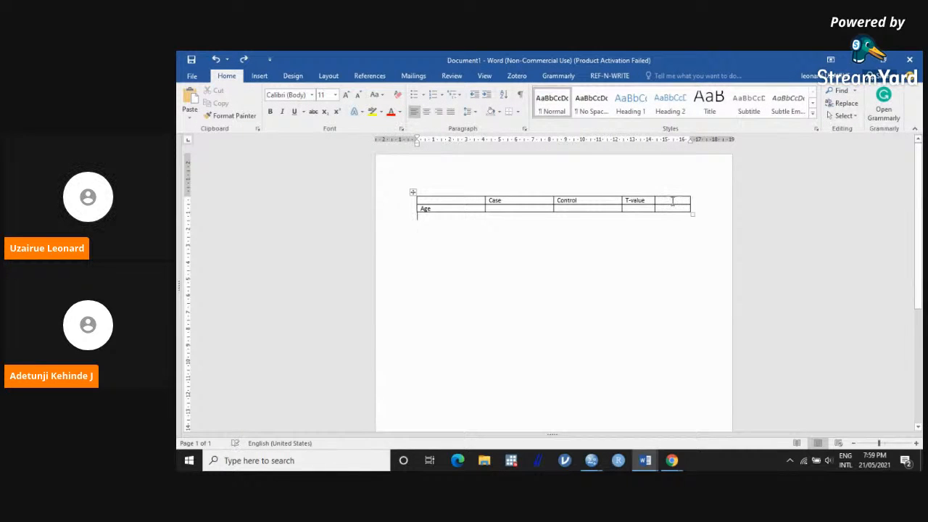
type("P-value")
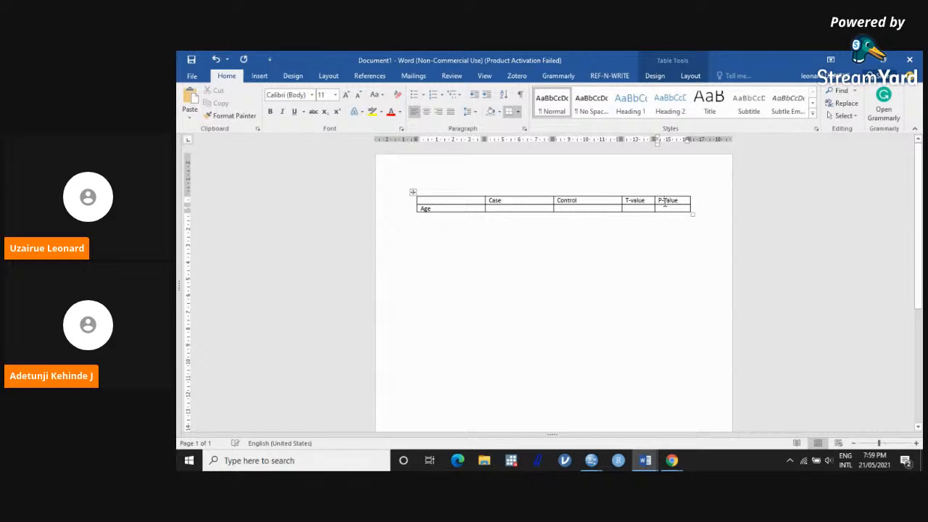
key("BackSpace")
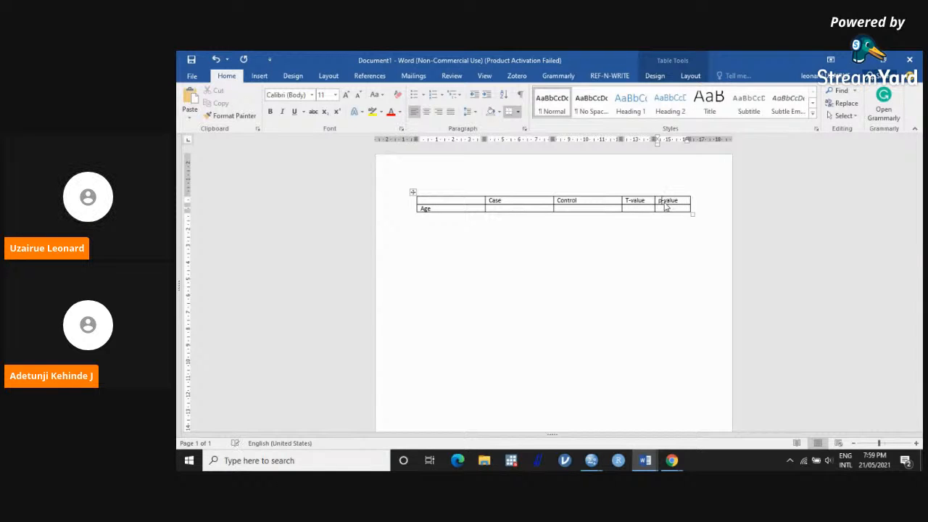
Step: Place the document beside the SPSS t-test output, add an N= line and a blank line below Case, and maximize the document again
left_click(870, 59)
left_click_drag(405, 112, 688, 63)
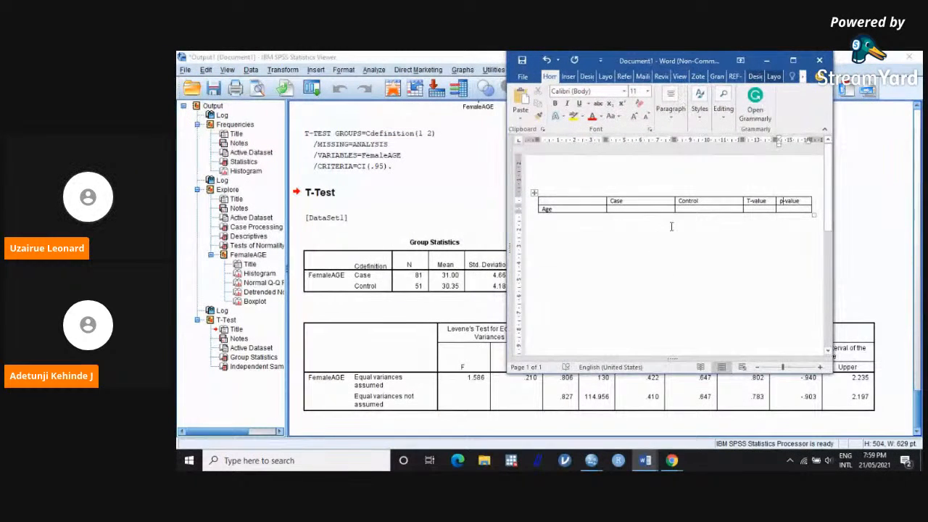
left_click(658, 200)
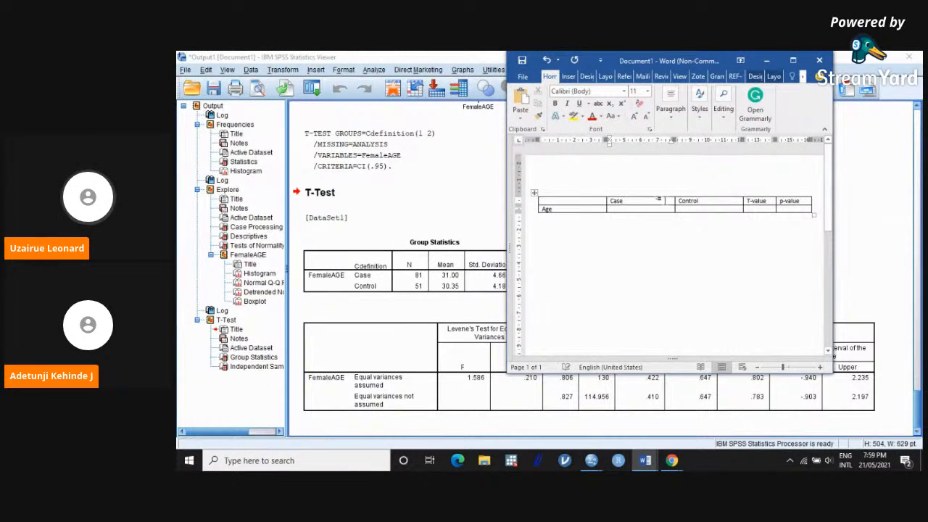
key("Return")
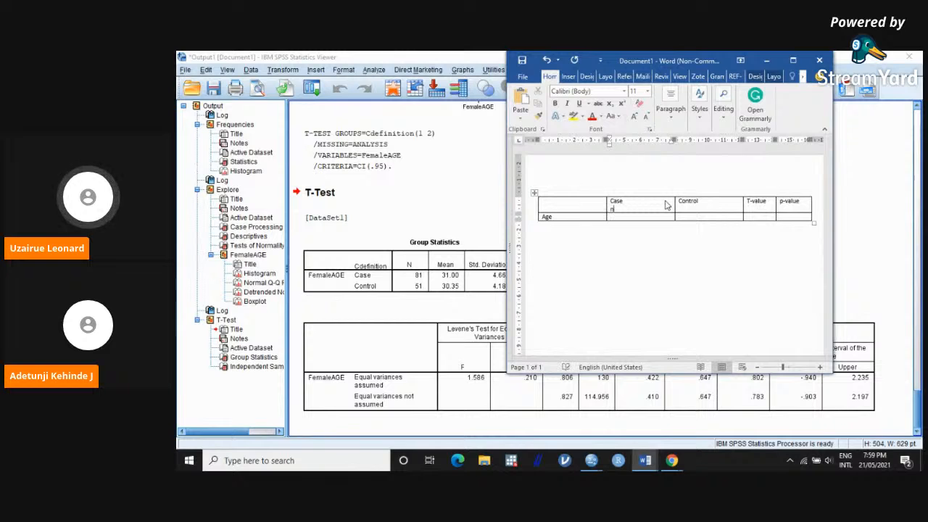
type("N=")
key("Return")
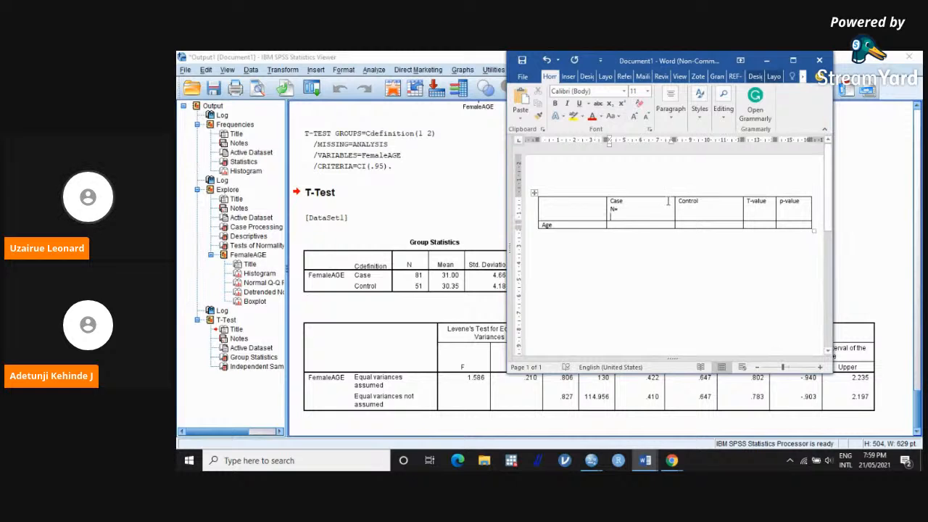
left_click(794, 61)
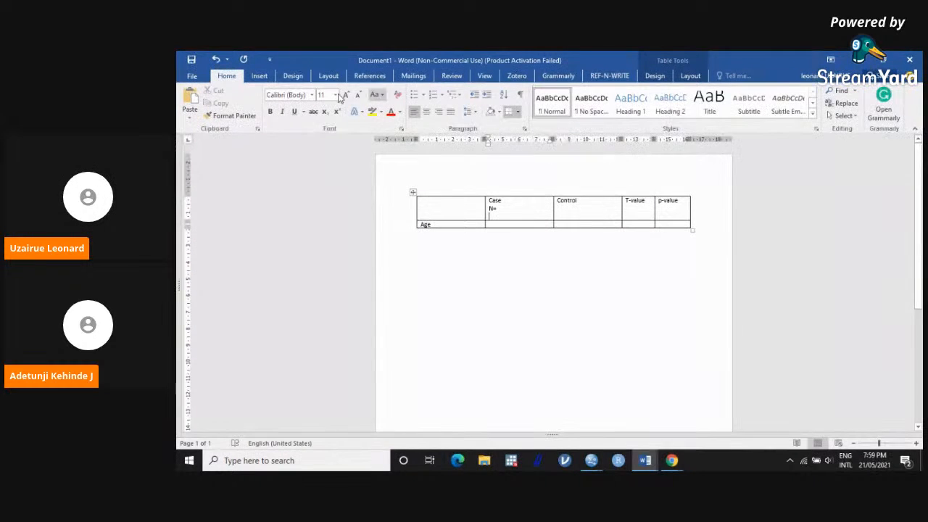
left_click(260, 76)
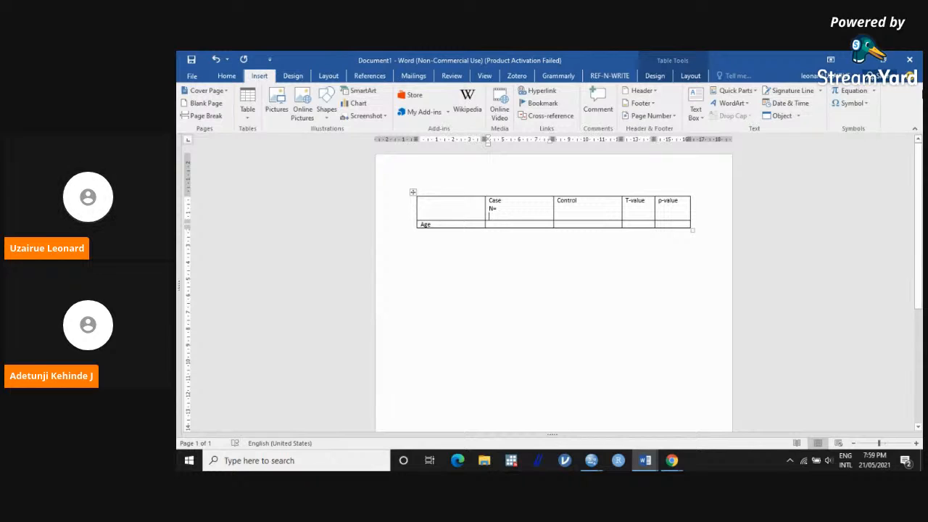
left_click(853, 103)
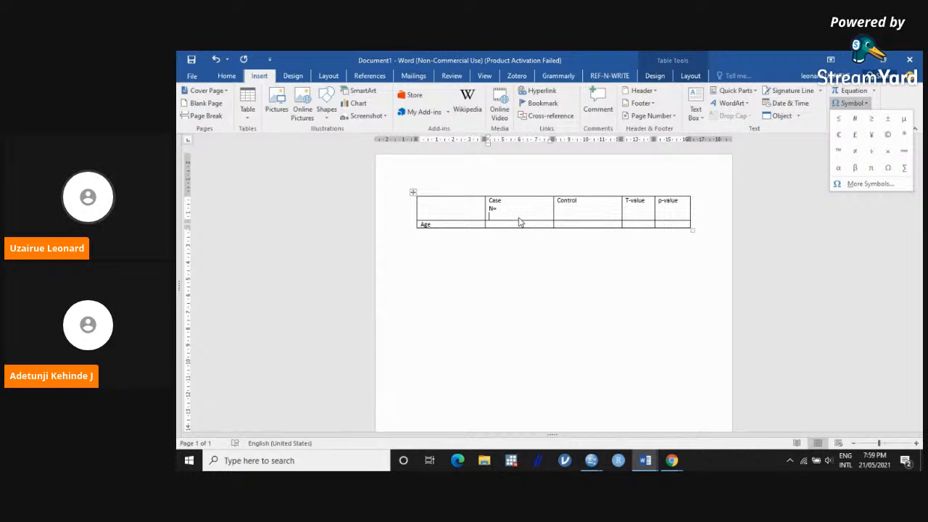
key("Escape")
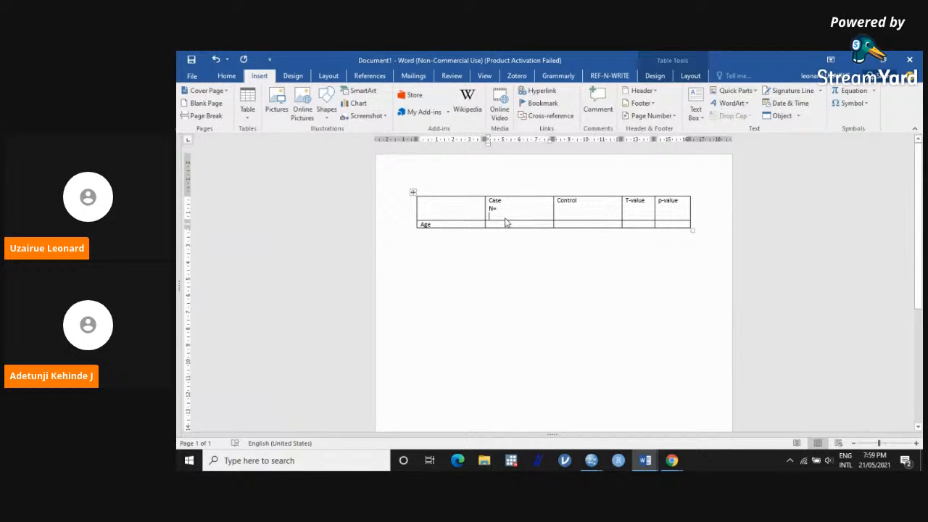
left_click(507, 222)
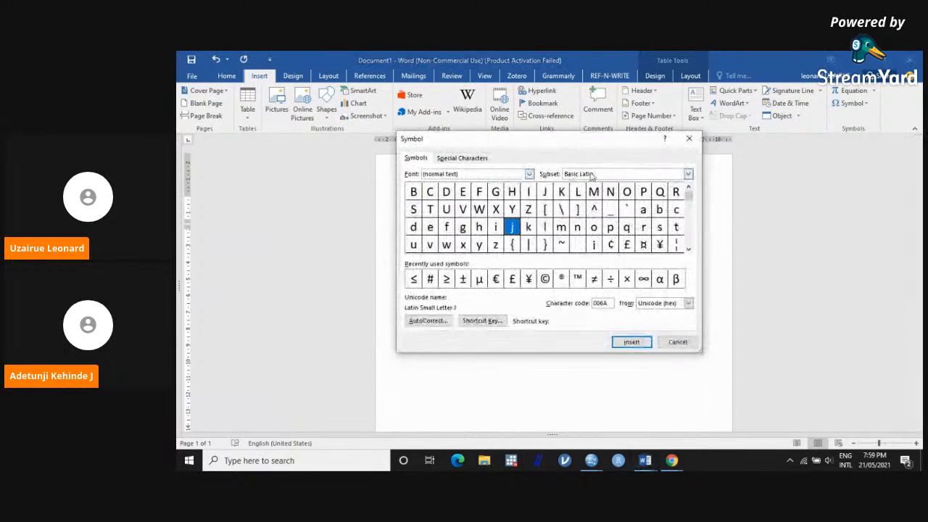
left_click(688, 141)
Step: Enter X±SEM on the third line of the Case header with the inserted ± symbol, and complete the line above as N=81
type("M")
key("BackSpace")
type("x")
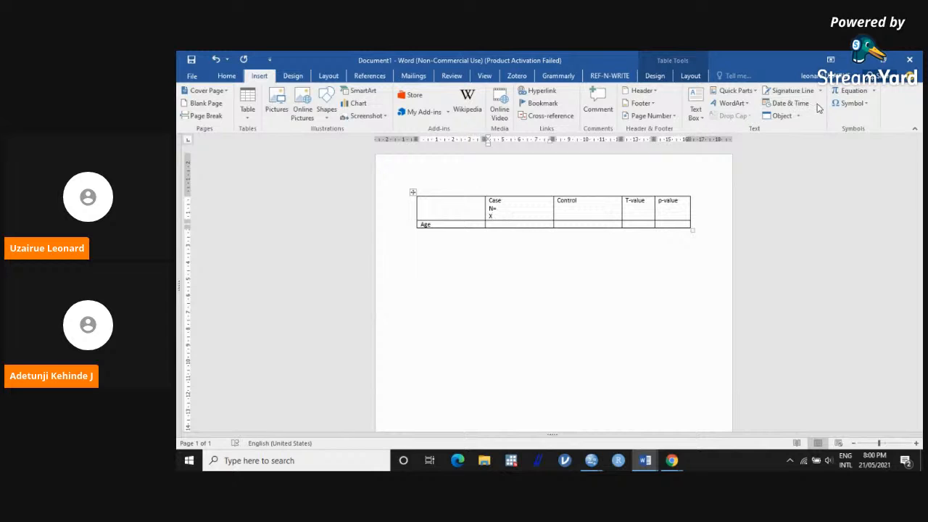
left_click(848, 103)
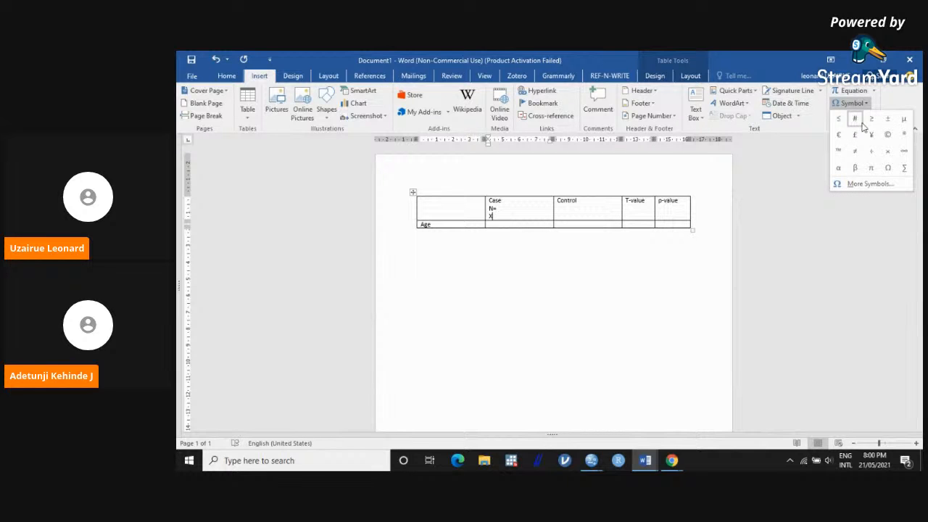
left_click(888, 122)
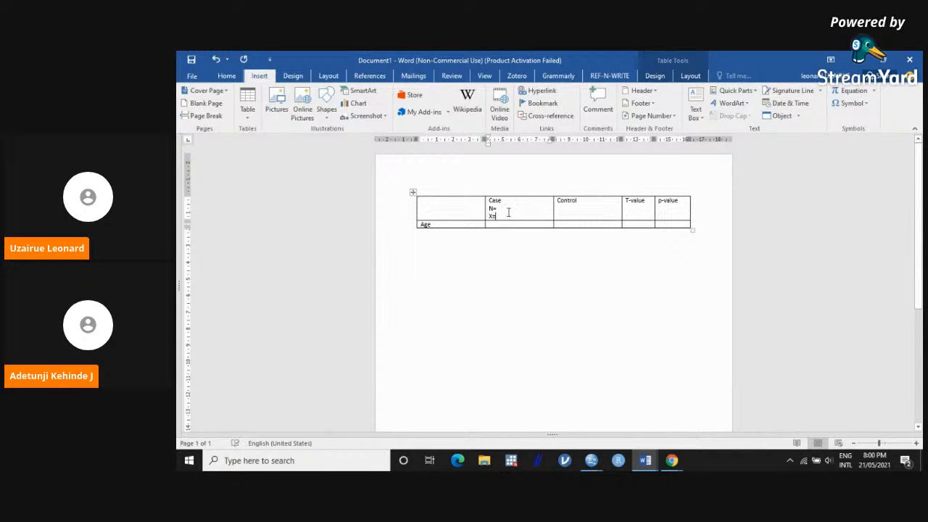
type("5")
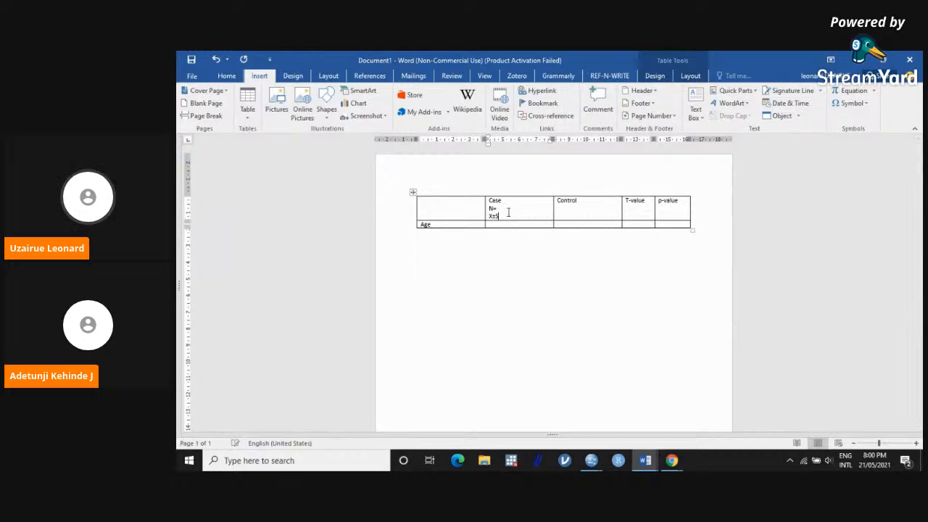
type(".D")
key("BackSpace")
key("BackSpace")
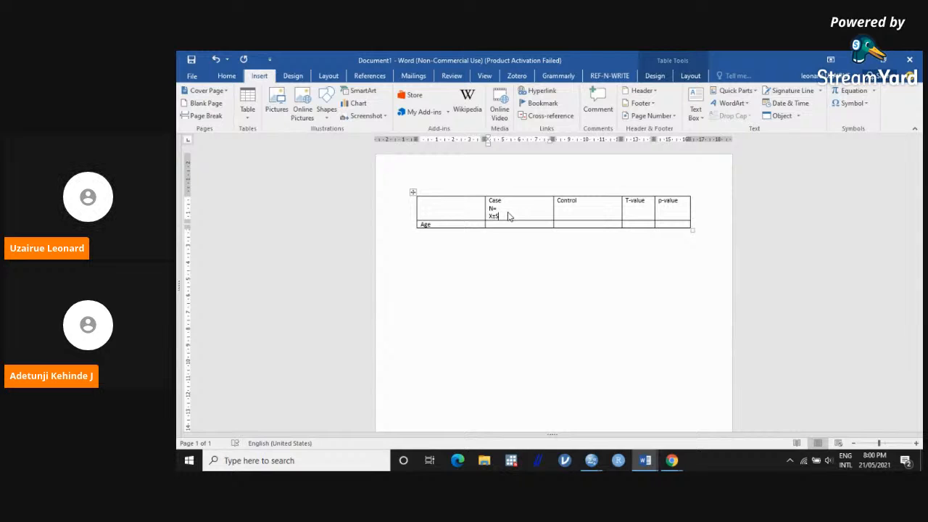
type("EM")
left_click(508, 209)
type("81")
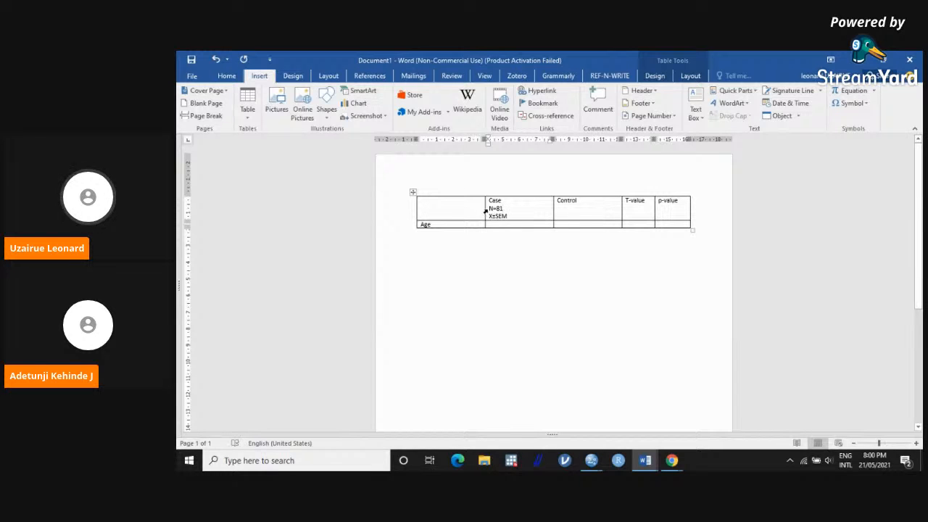
Step: Copy the N=81 and X±SEM lines from the Case header cell to below Control in the next header cell
left_click(487, 210)
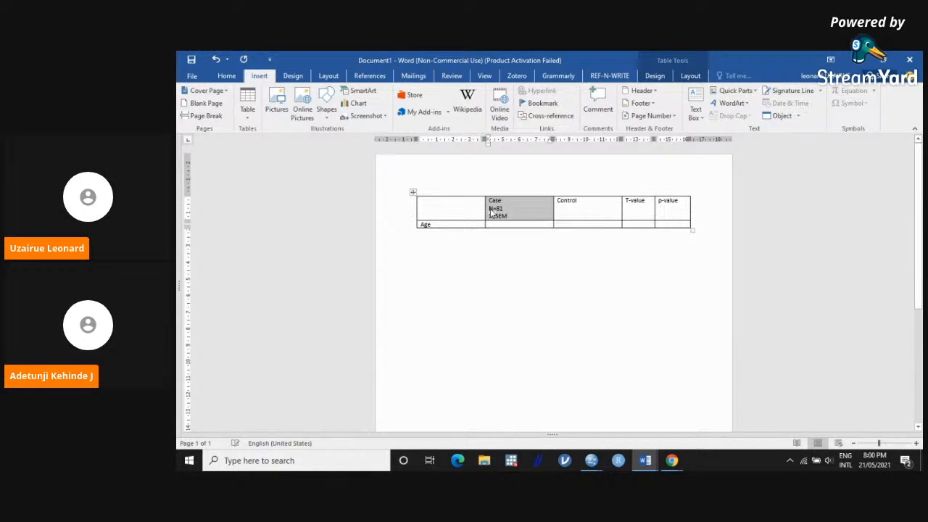
left_click(491, 208)
left_click_drag(490, 209, 498, 216)
key("ctrl+c")
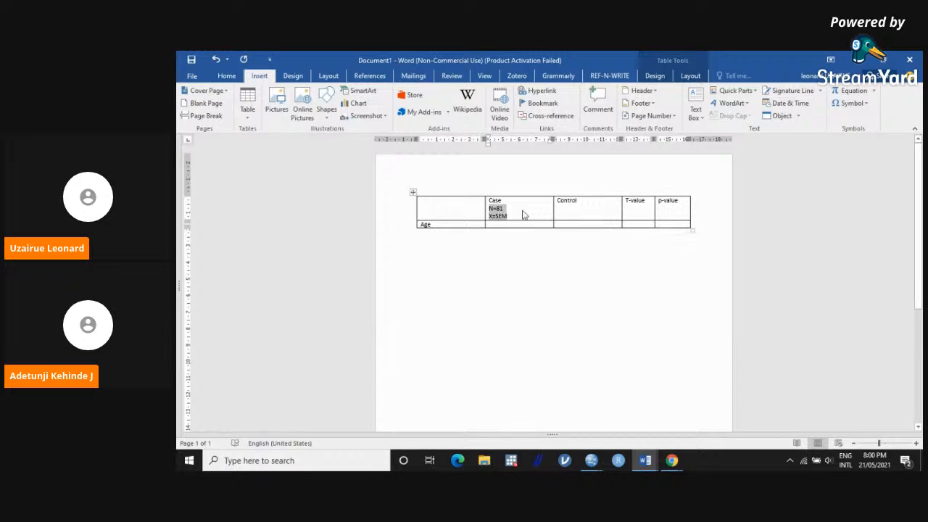
left_click(565, 210)
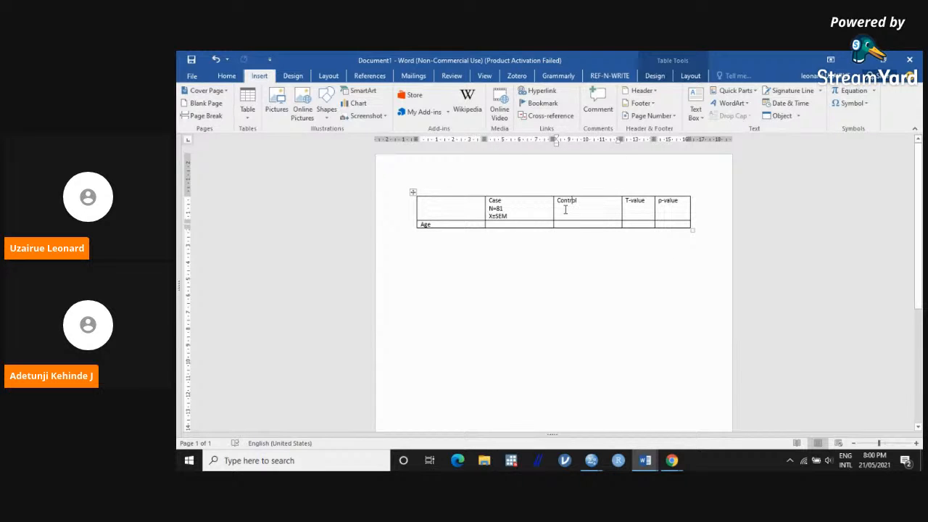
key("Return")
key("ctrl+v")
Step: Arrange the SPSS output viewer beside a reduced Word window, with the Data Editor minimized and the viewer heightened to show the Group Statistics table
left_click(880, 64)
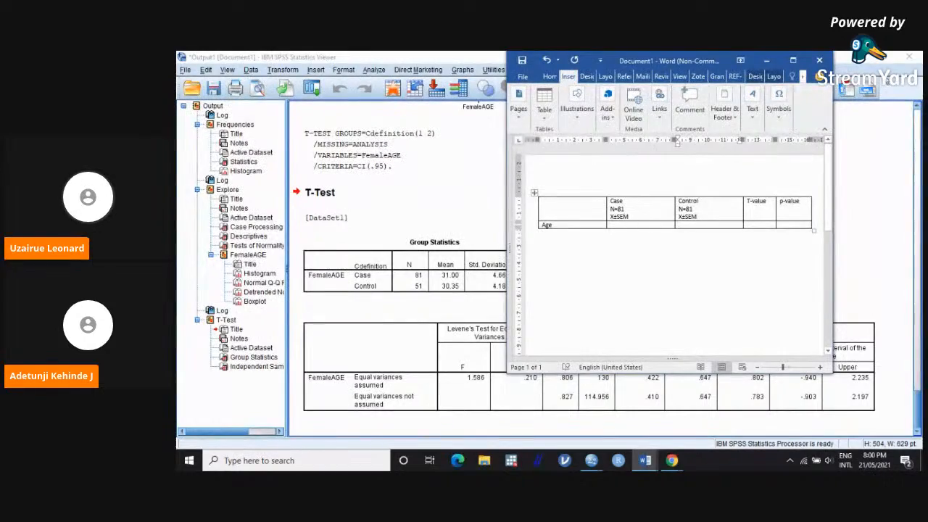
left_click(881, 58)
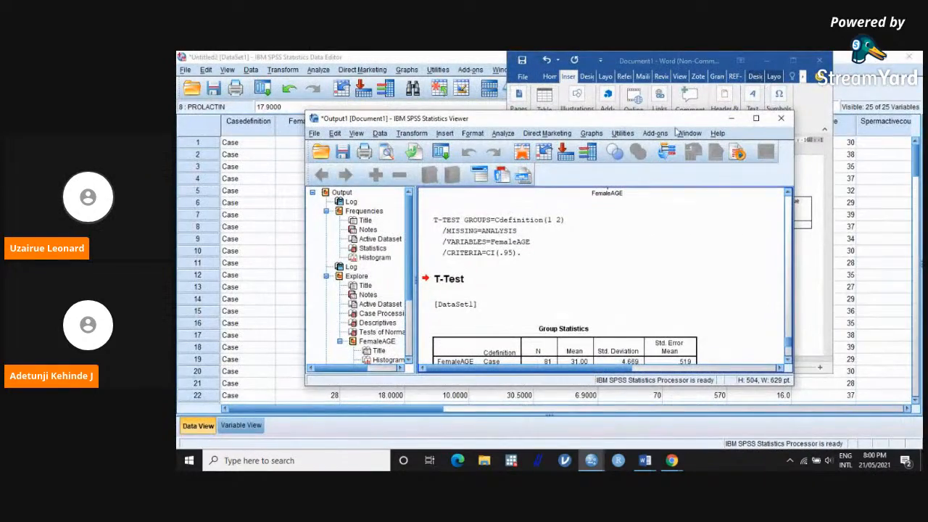
left_click(859, 57)
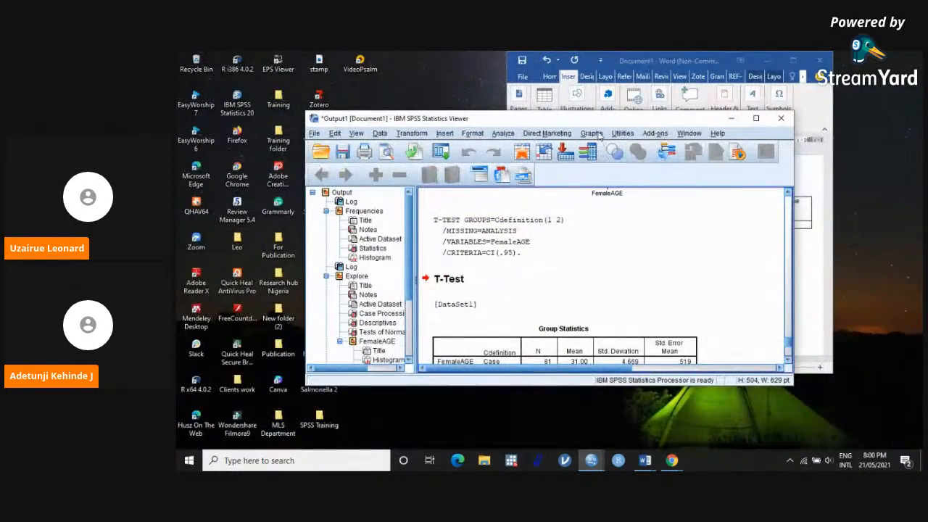
left_click_drag(602, 121, 478, 67)
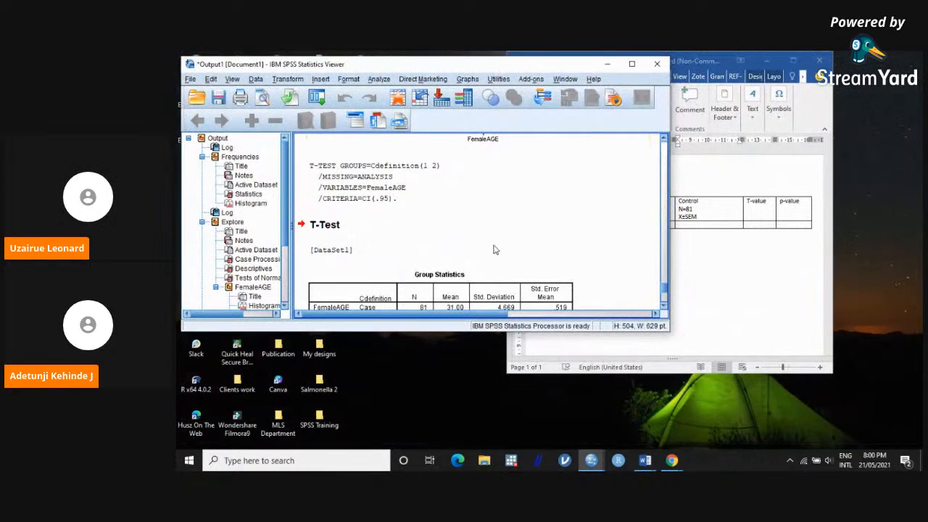
left_click_drag(453, 331, 452, 443)
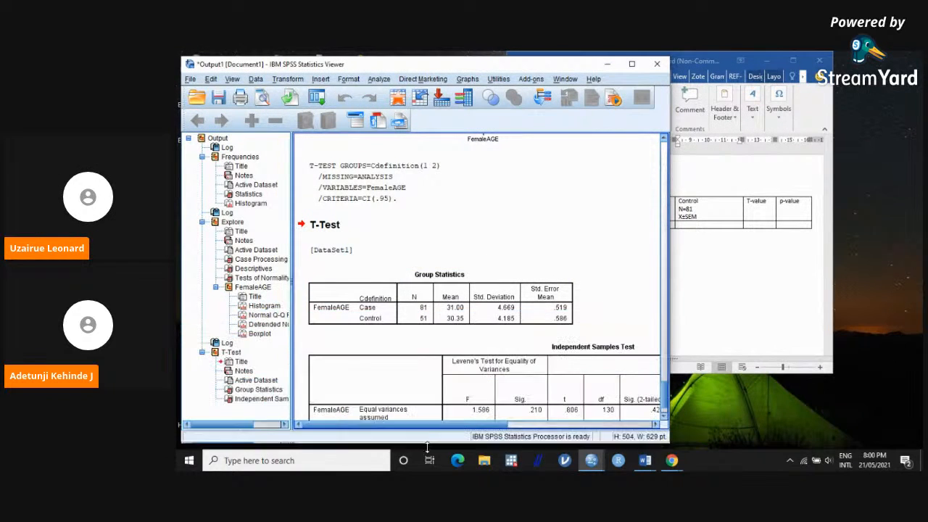
Step: Switch back to the Word document and enter the mean 31 in the Age row under Case
left_click(713, 337)
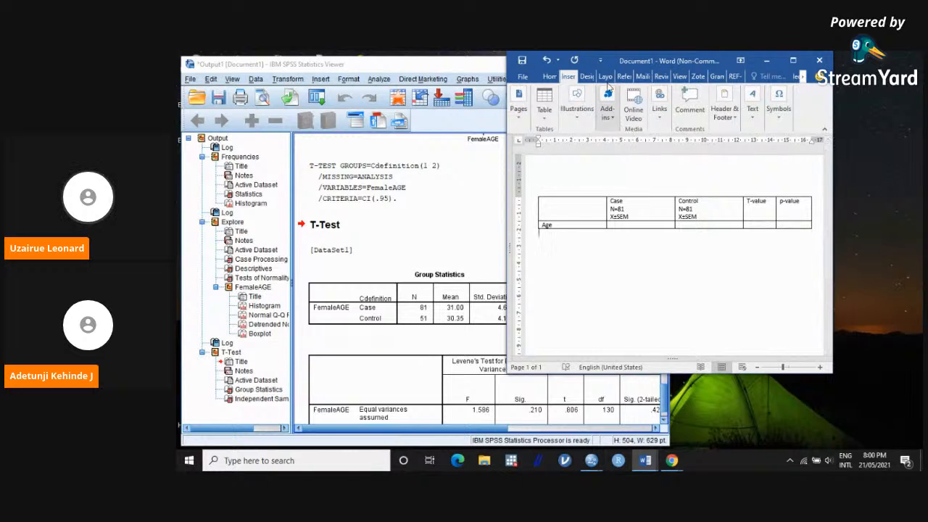
left_click(598, 61)
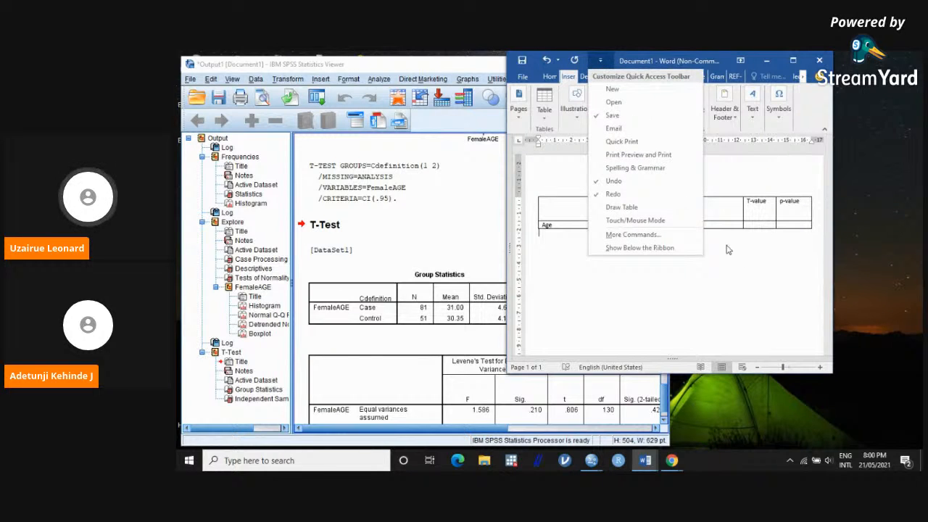
left_click(598, 61)
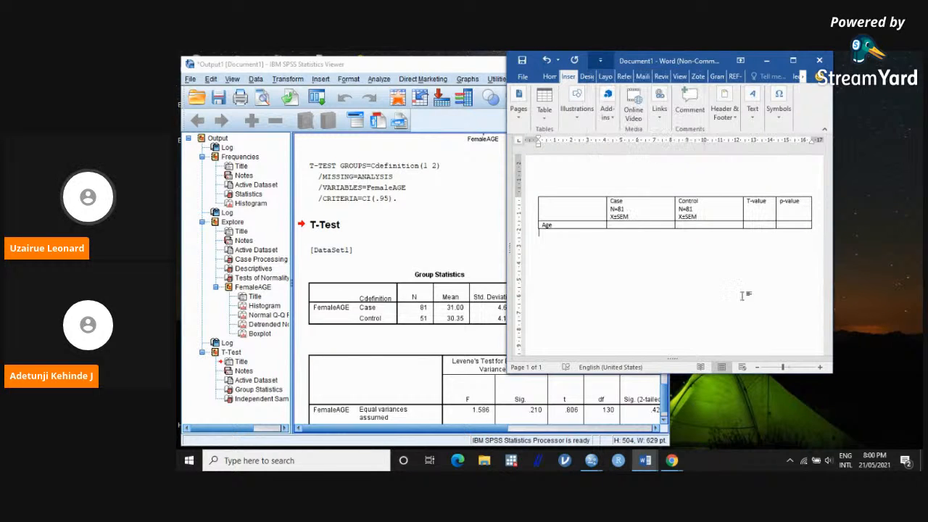
left_click(616, 226)
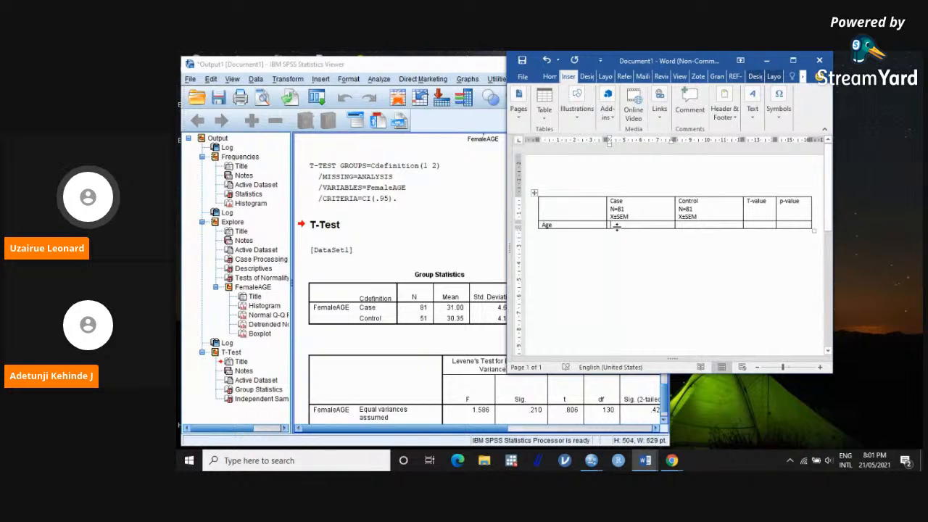
type("31")
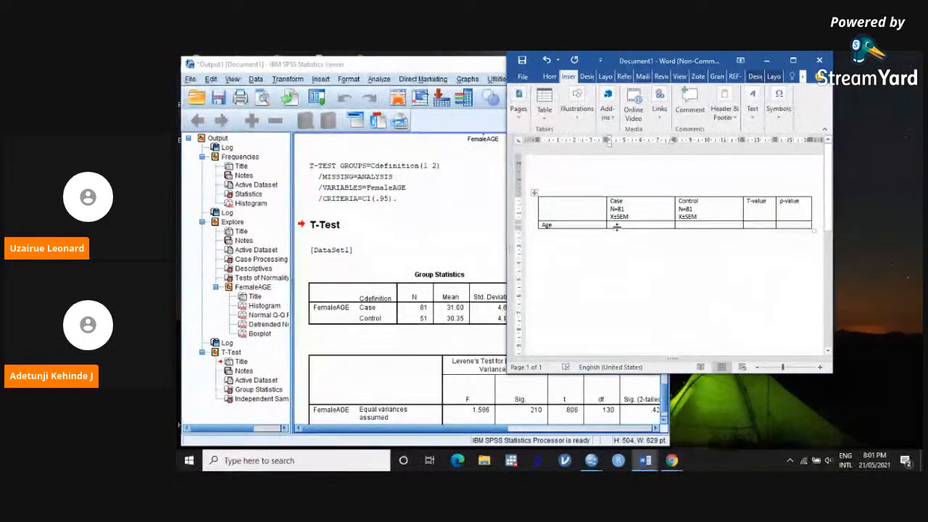
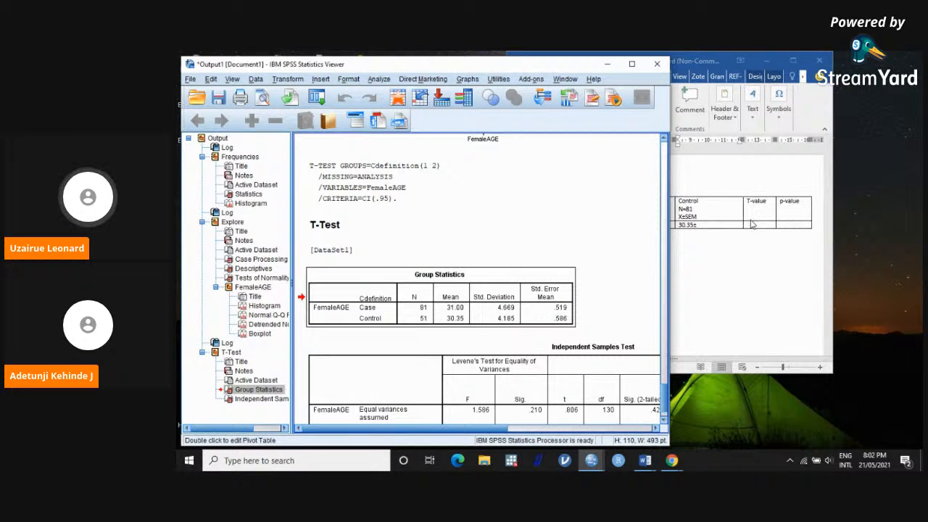
Step: Complete the Age row's Control value in the Word table as 30.35±0.59
left_click(714, 228)
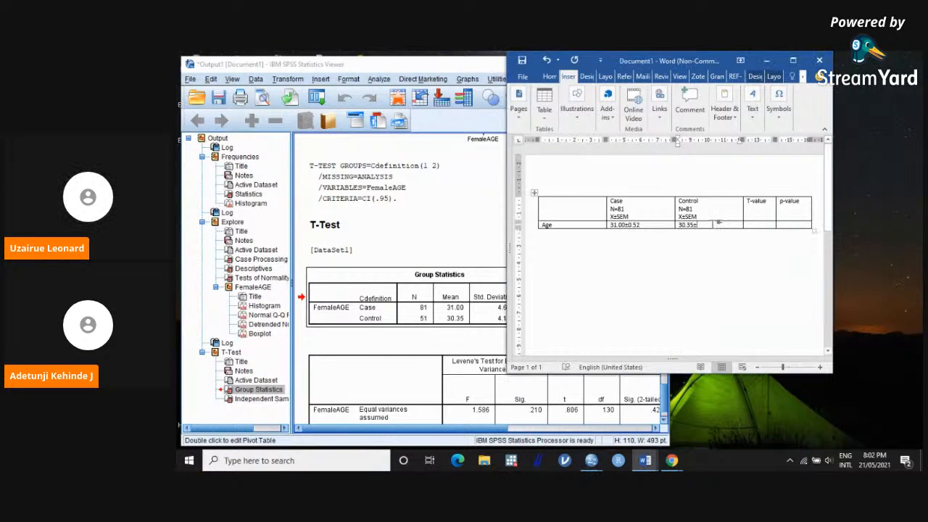
type("0.59")
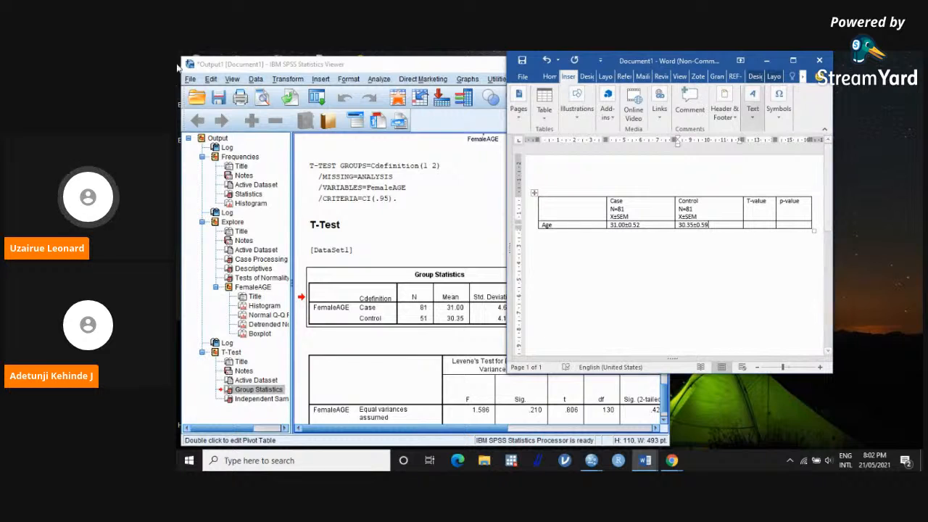
Step: Find the t statistic for equal variances not assumed in the SPSS output and enter 0.827 as the Age row's T-value
left_click(364, 341)
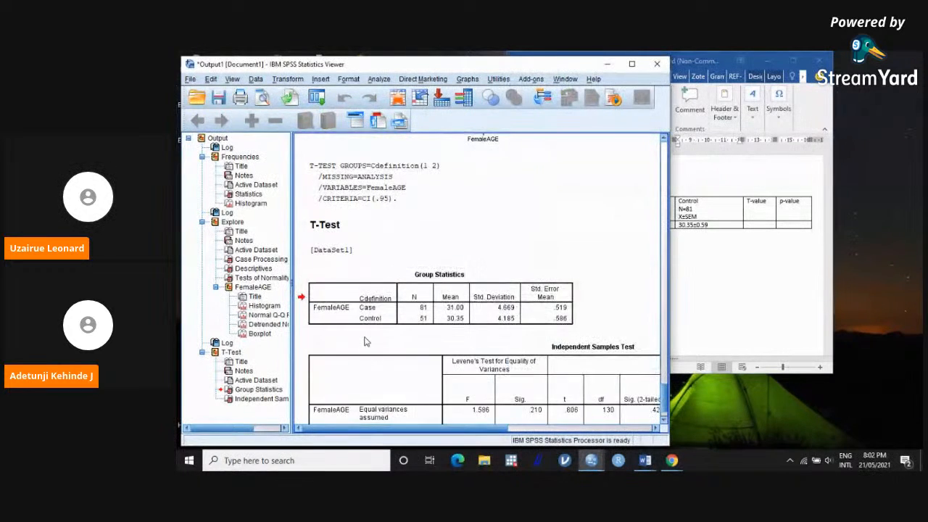
scroll(365, 342, "down", 1)
left_click(365, 341)
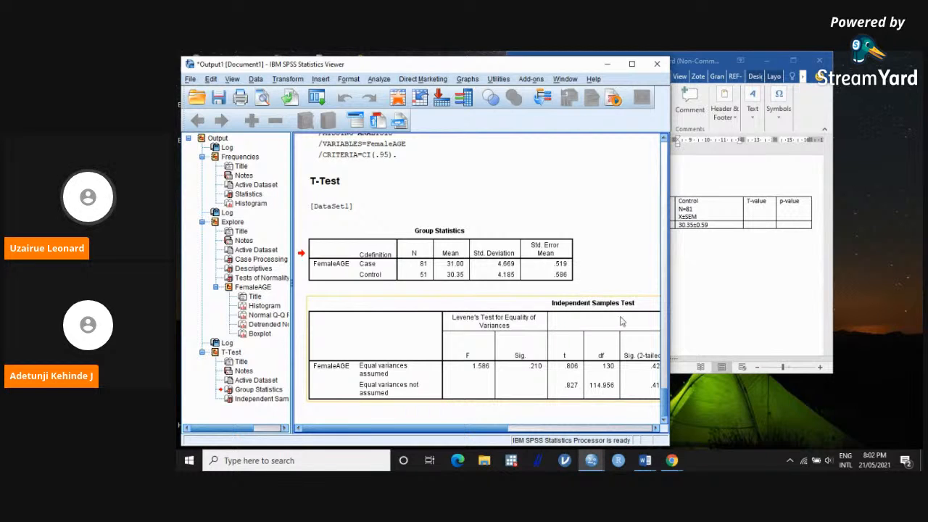
left_click(762, 225)
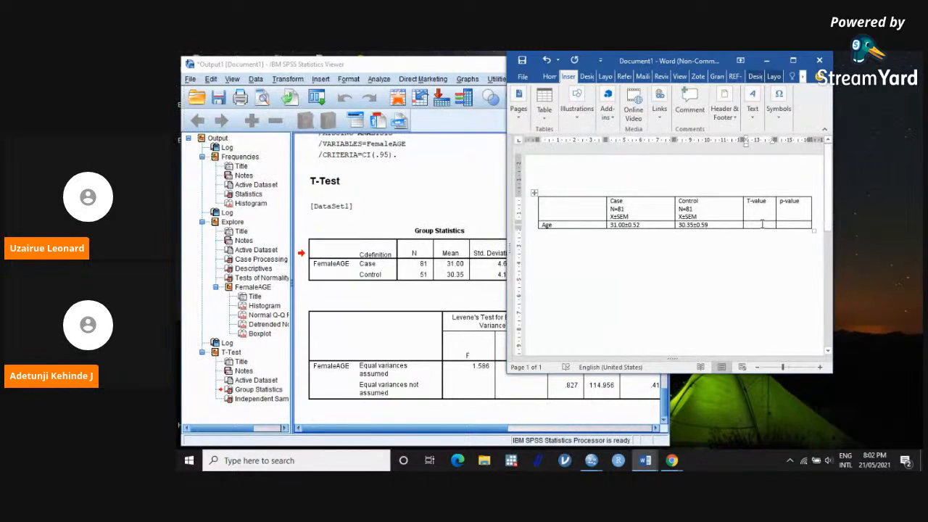
type("0.827")
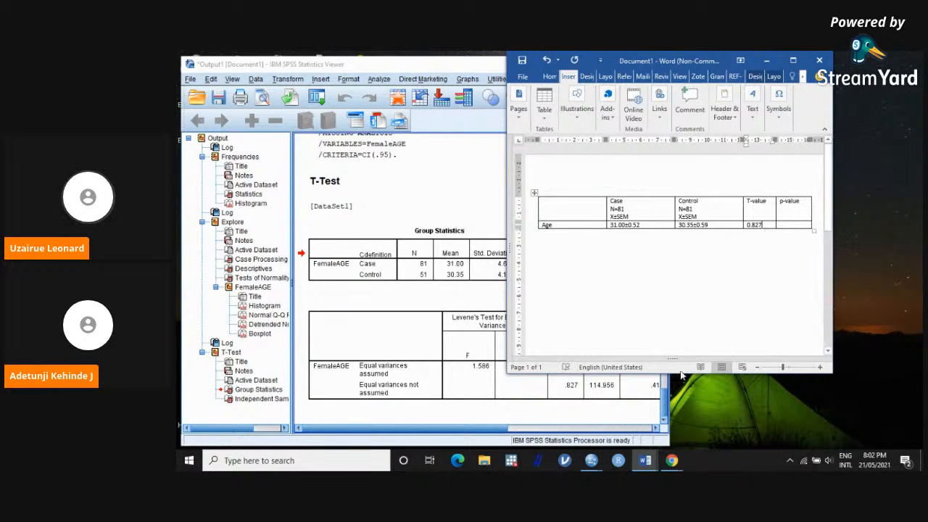
Step: Bring the Sig. (2-tailed) column into view in the SPSS output and enter 0.41 as the Age row's p-value in Word
left_click(641, 395)
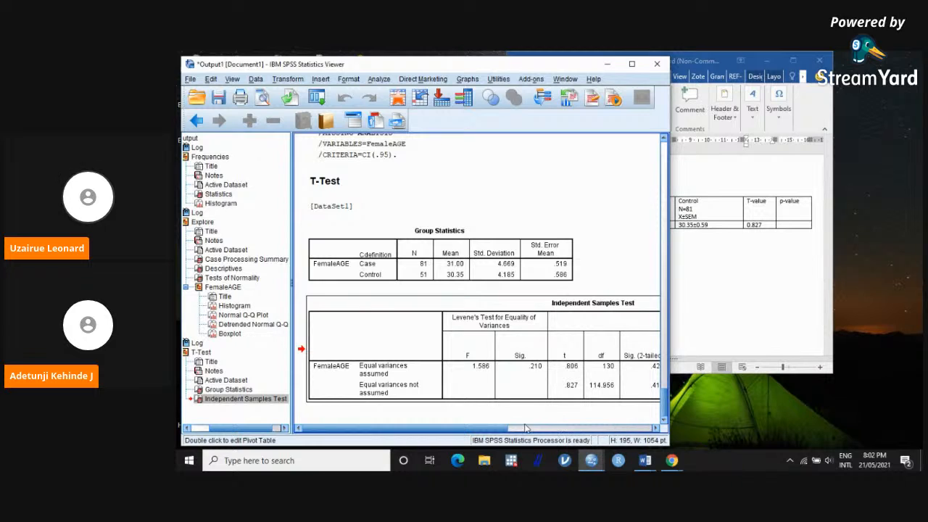
scroll(526, 428, "right", 3)
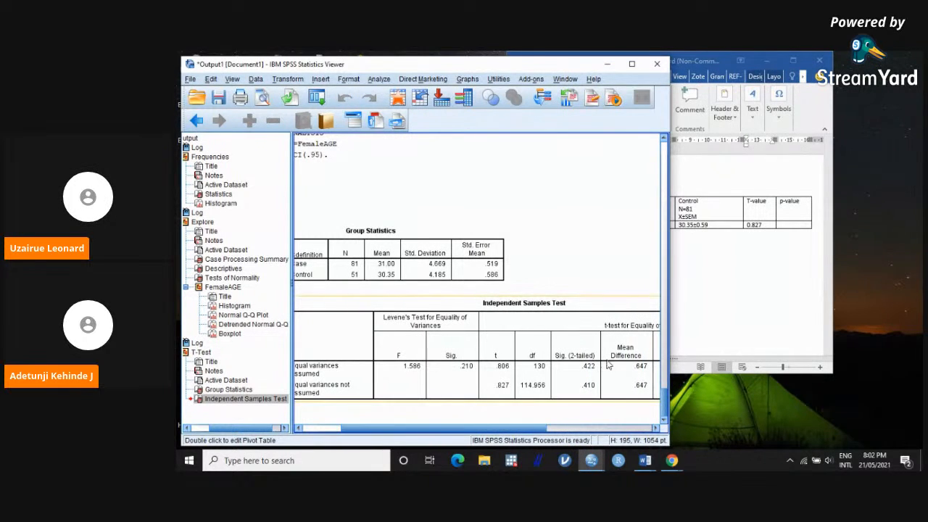
left_click(808, 226)
type("0.41")
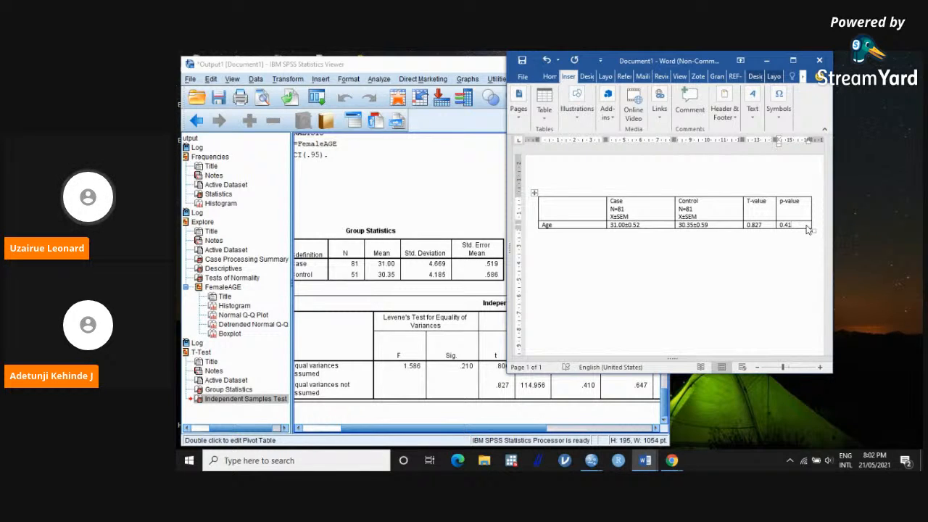
Step: Maximize the Word window and heighten the Age row by adding three blank lines below the p-value
left_click(790, 63)
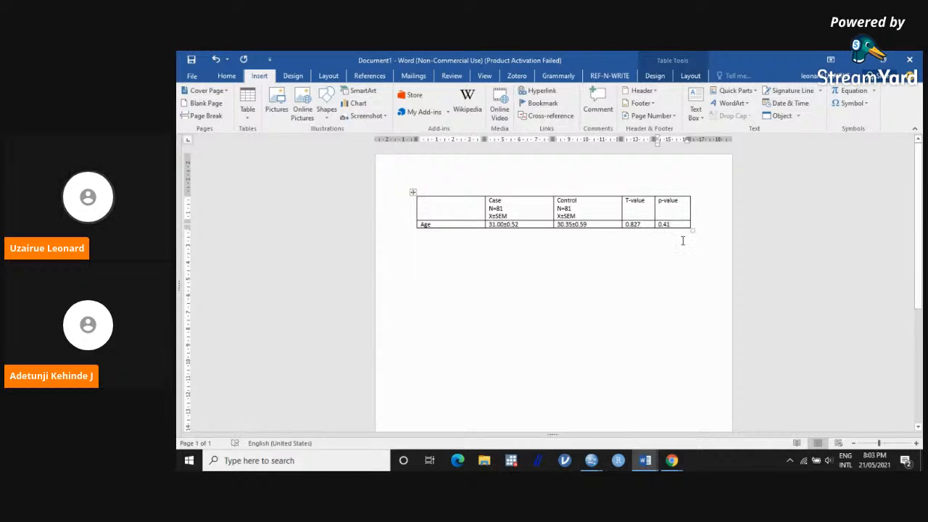
key("Return")
key("Return")
key("Return")
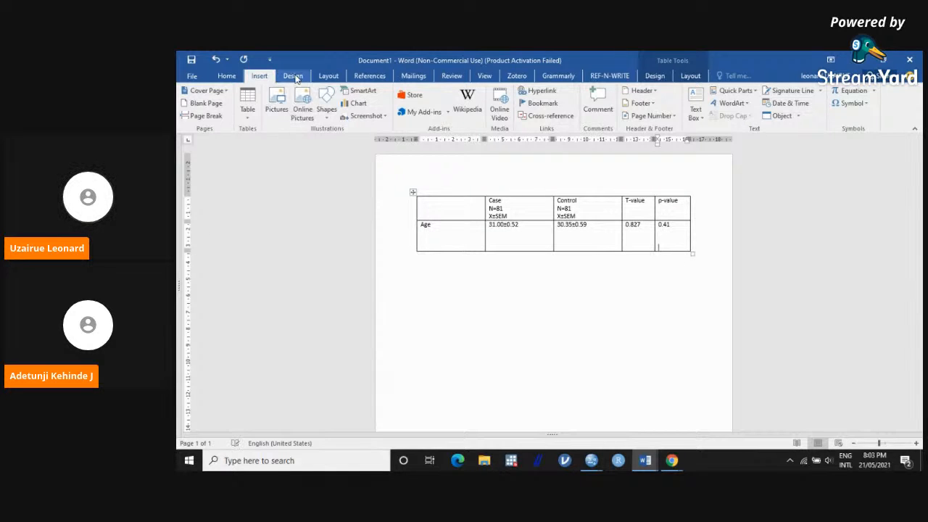
Step: Use Draw Table to add four horizontal lines across the table below the Age entries, creating four empty rows
left_click(247, 104)
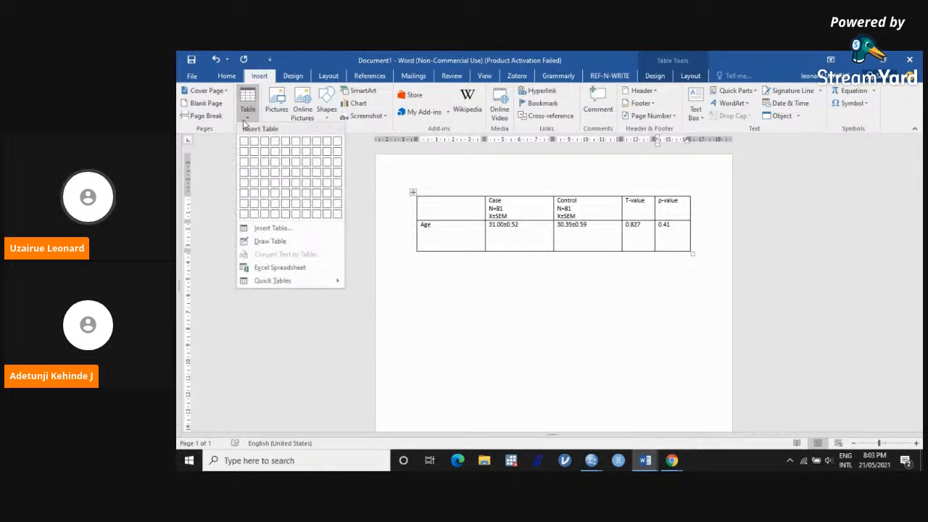
left_click(251, 242)
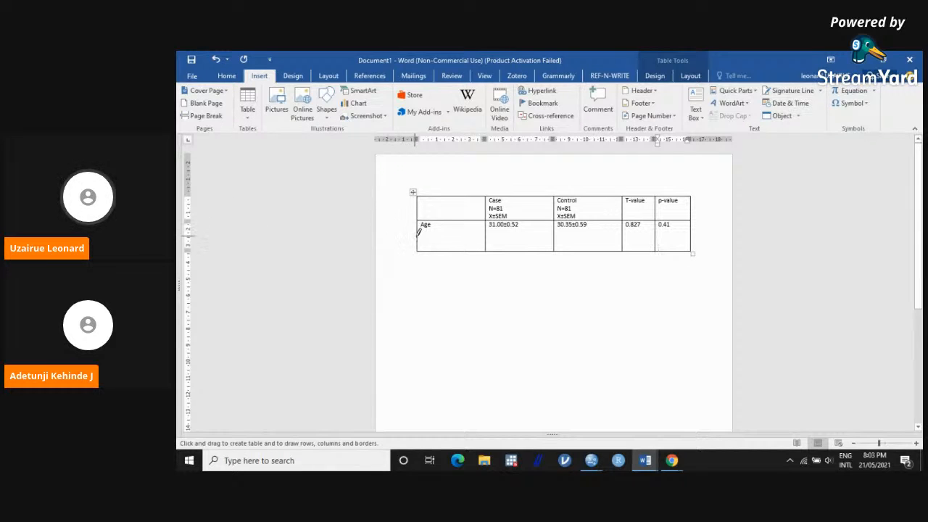
mouse_move(420, 230)
left_mouse_down()
mouse_move(627, 243)
mouse_move(685, 235)
left_mouse_up()
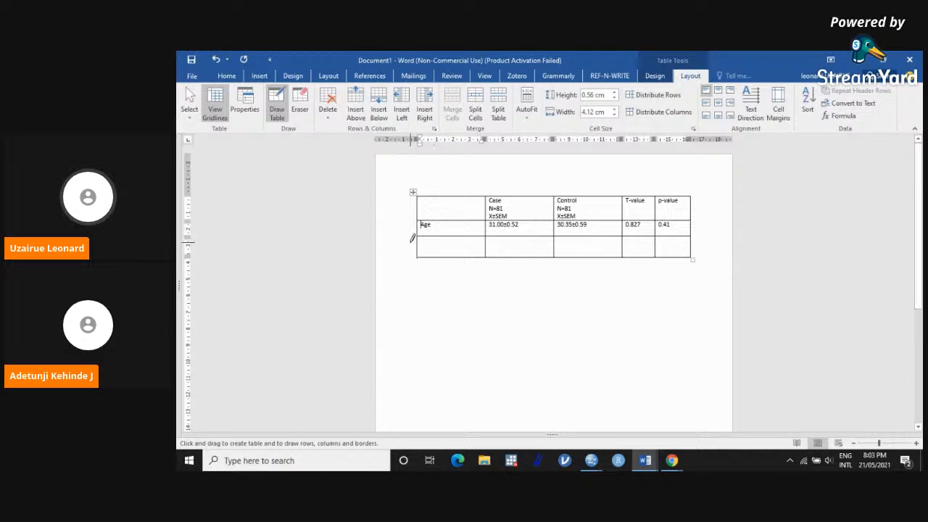
mouse_move(420, 241)
left_mouse_down()
mouse_move(498, 251)
mouse_move(626, 236)
mouse_move(681, 242)
left_mouse_up()
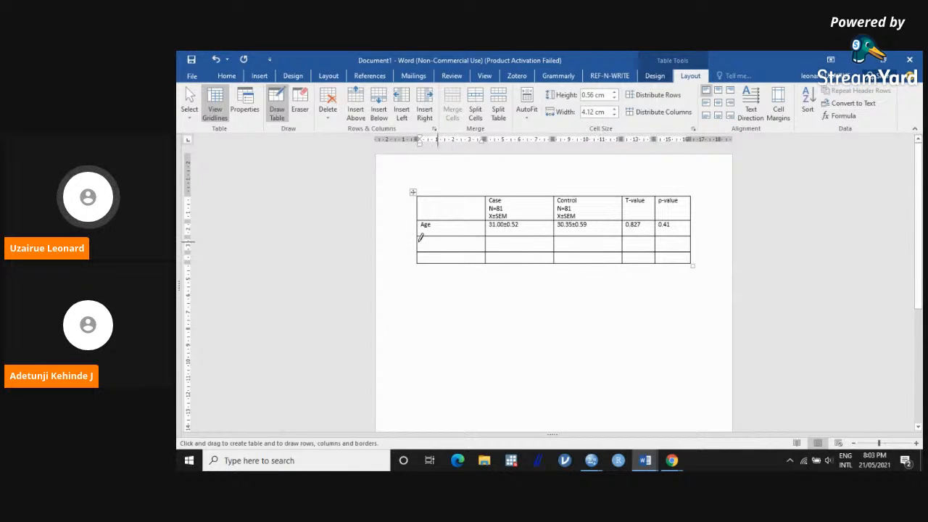
left_click_drag(421, 239, 698, 244)
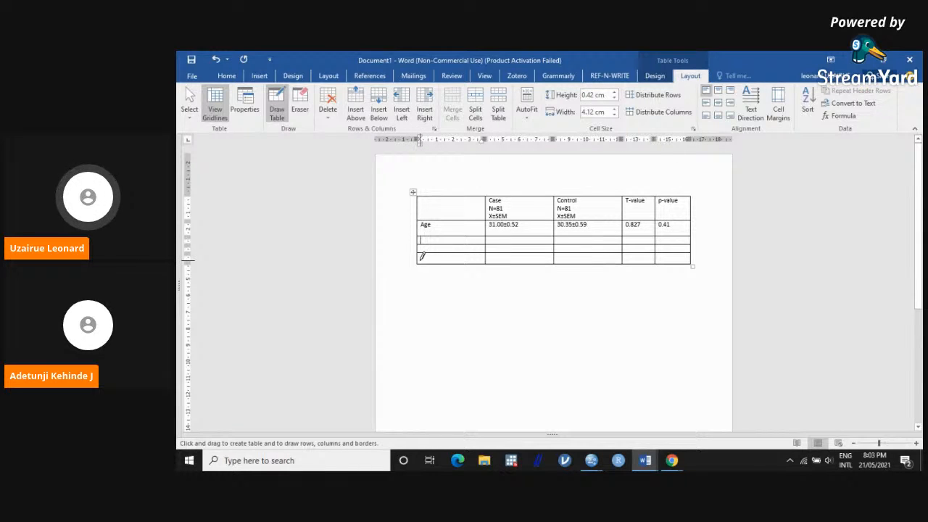
left_click_drag(421, 254, 670, 255)
key("Escape")
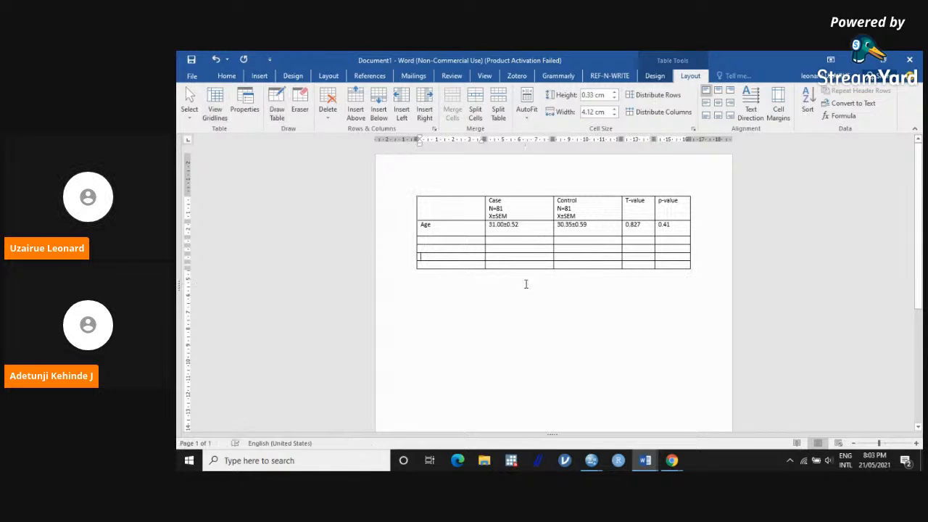
Step: Label the first empty row FST and extend the Age row label to Age(years)
left_click(525, 284)
left_click(448, 240)
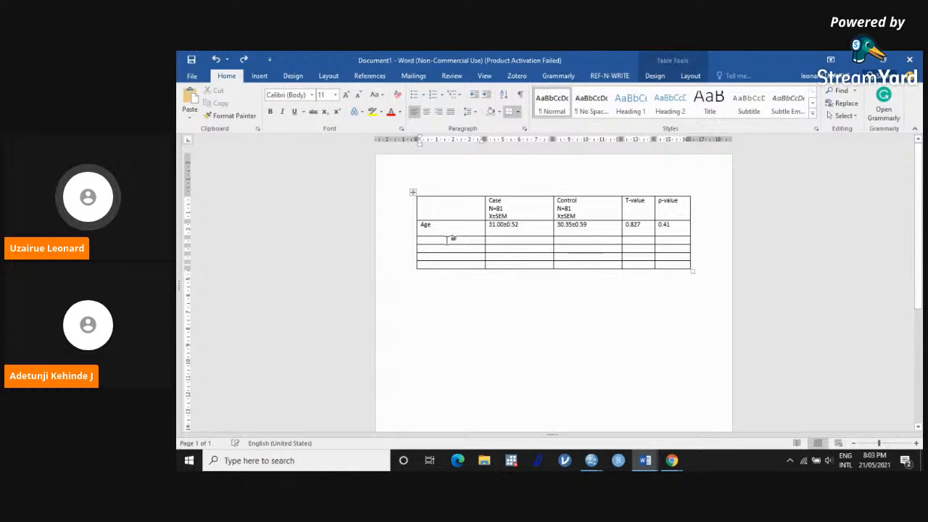
type("FST")
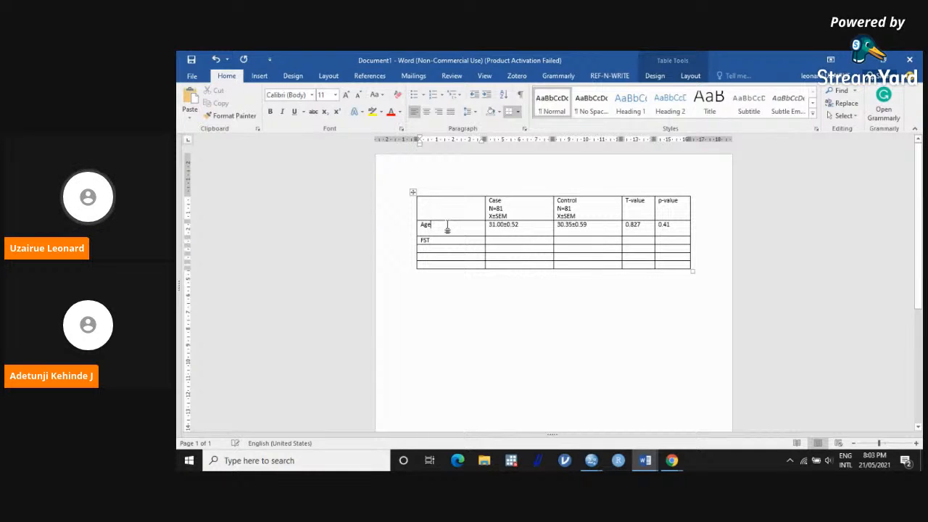
left_click(448, 228)
type("(")
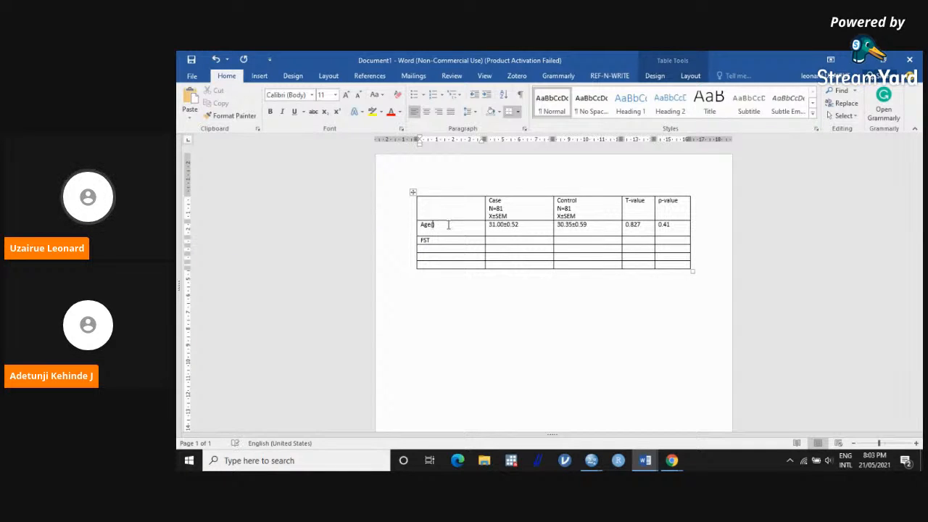
type("years)")
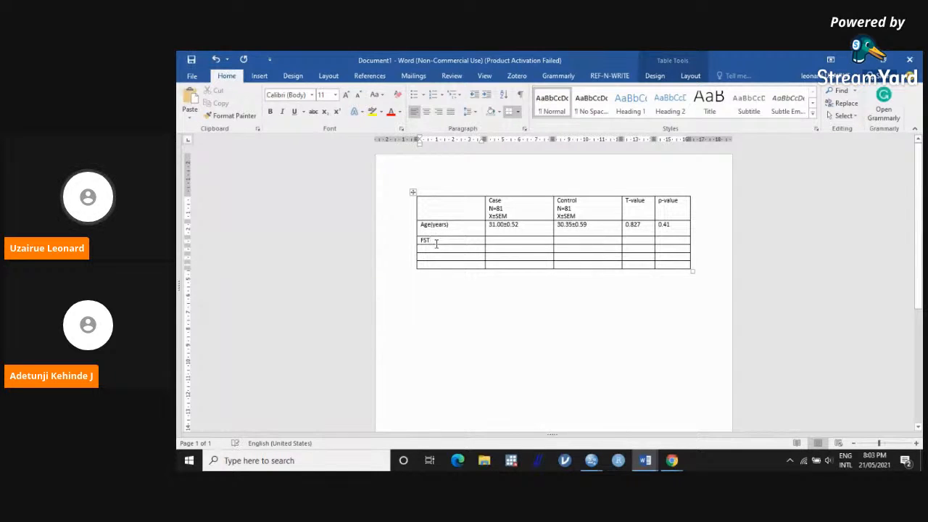
Step: Switch to the SPSS Data Editor, open the Independent-Samples T Test, and remove FemaleAGE from the test variables
mouse_move(672, 464)
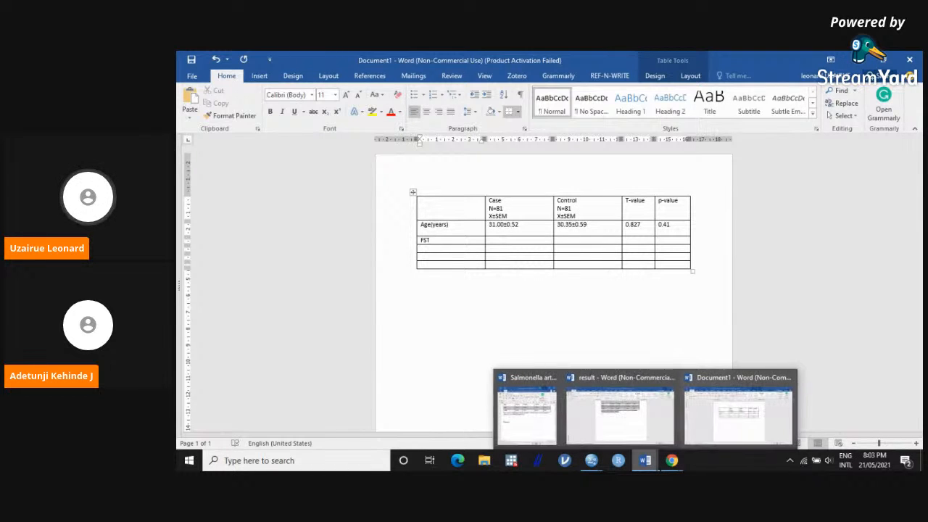
mouse_move(592, 457)
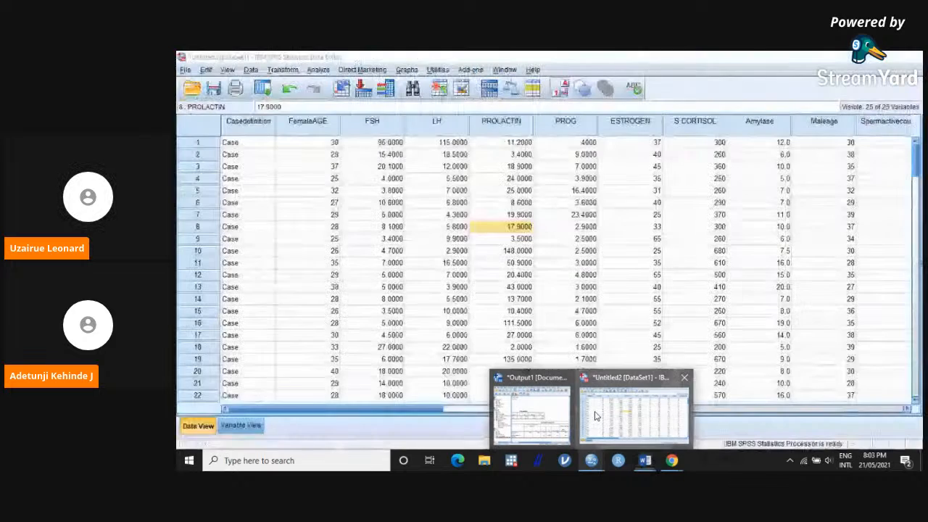
left_click(595, 435)
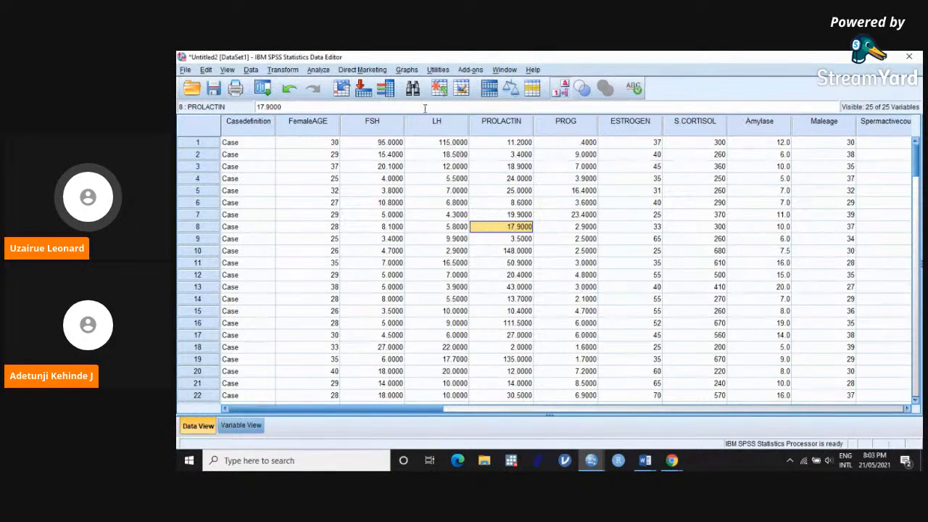
left_click(323, 71)
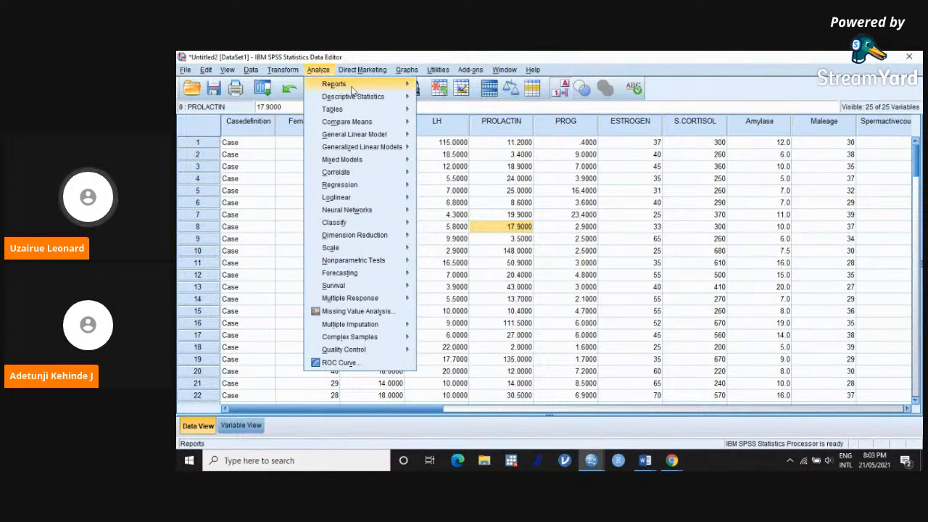
mouse_move(377, 125)
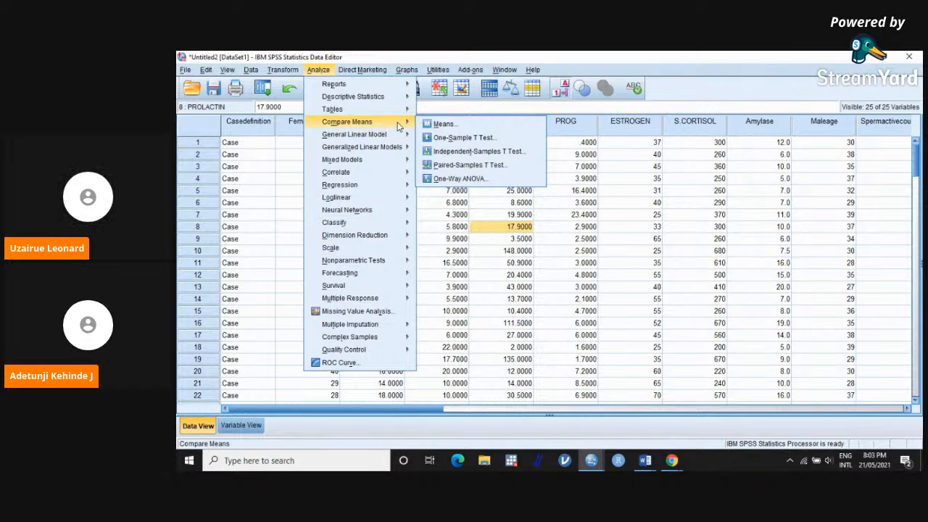
left_click(475, 151)
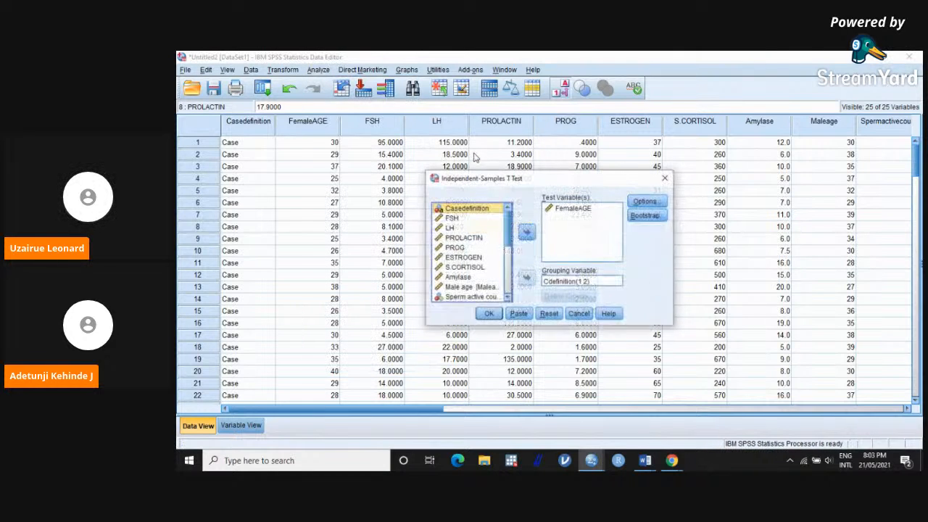
left_click(568, 209)
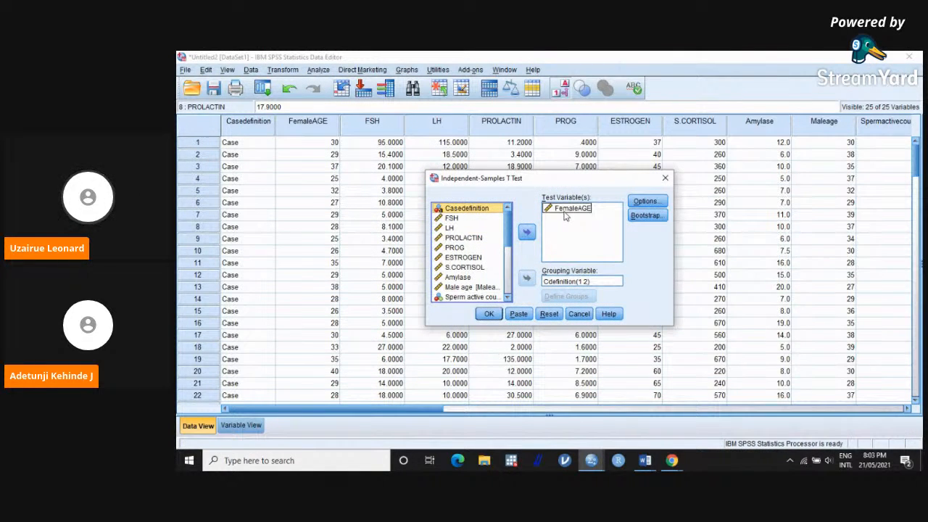
left_click(527, 232)
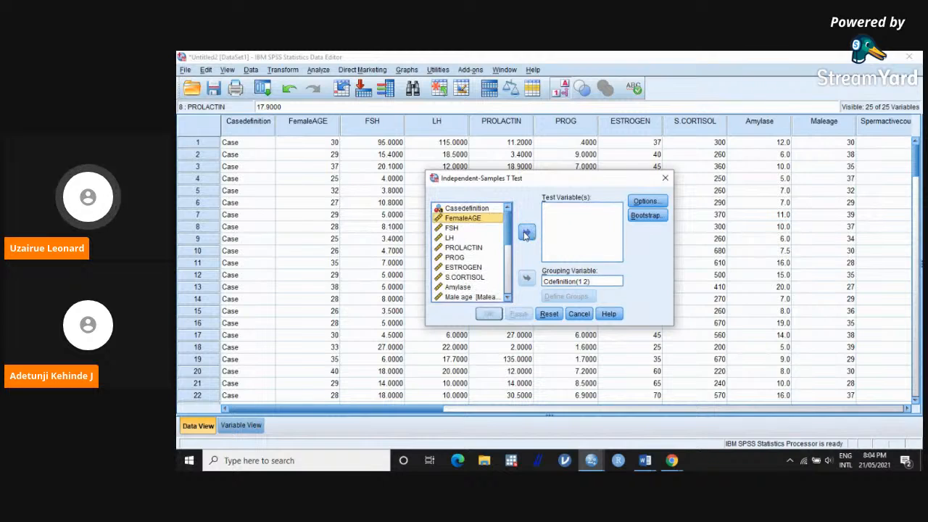
Step: Run the t test with FSH, LH, PROLACTIN, PROG, ESTROGEN, S.CORTISOL and Amylase as test variables, grouped by Cdefinition(1 2)
left_click(457, 229)
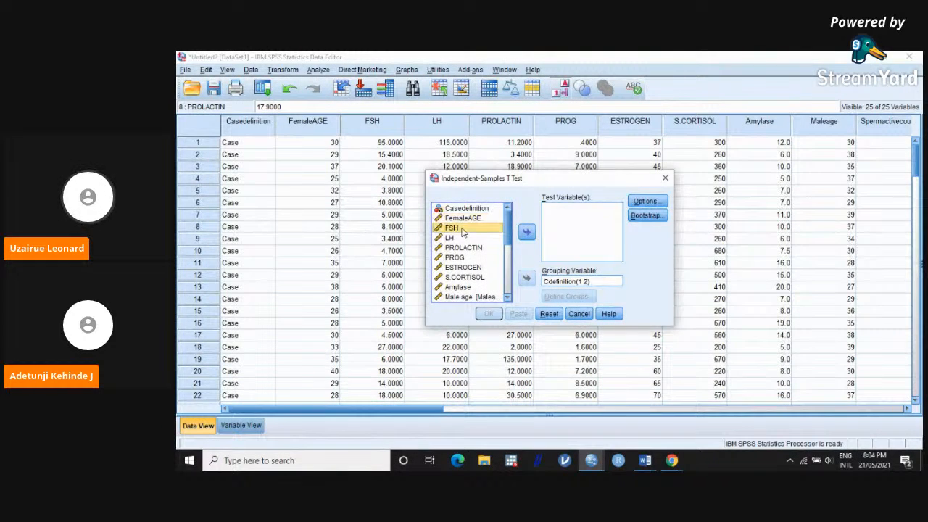
left_click(507, 298)
left_click(507, 298)
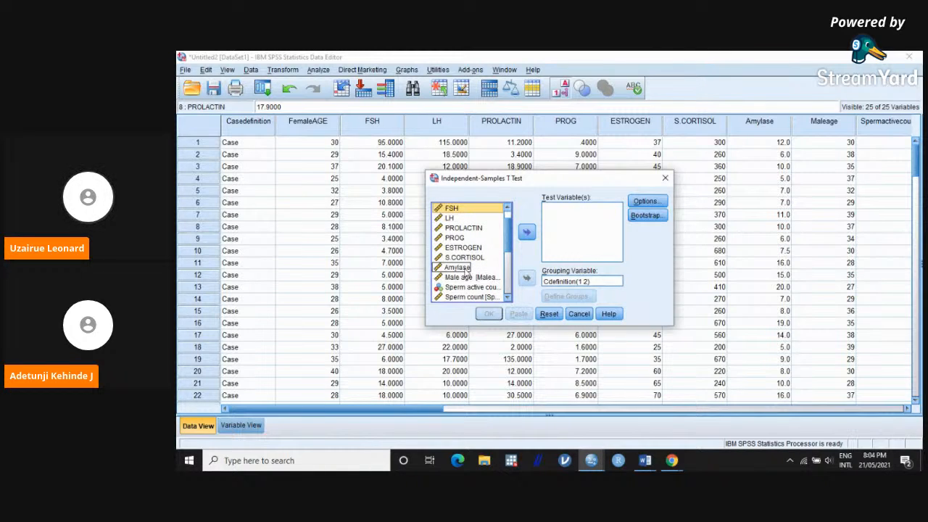
left_click(465, 270, "shift")
left_click(527, 232)
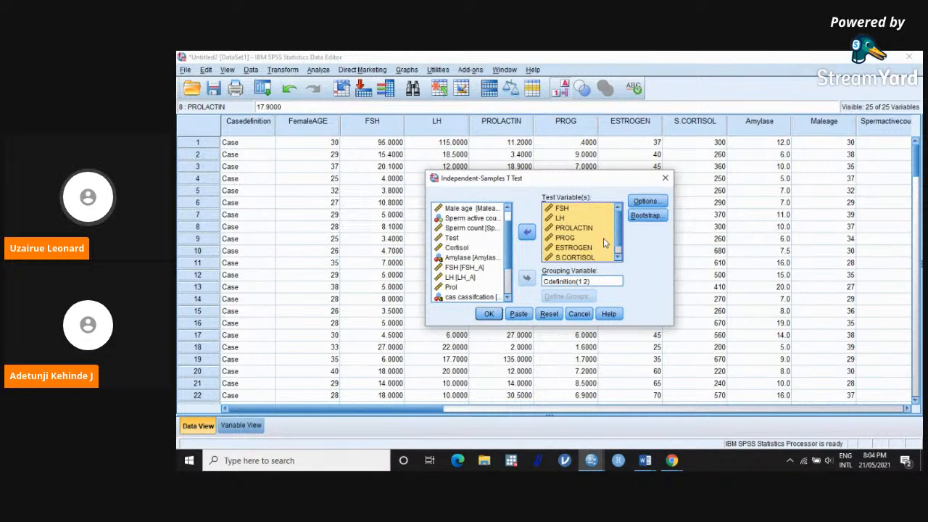
left_click(489, 314)
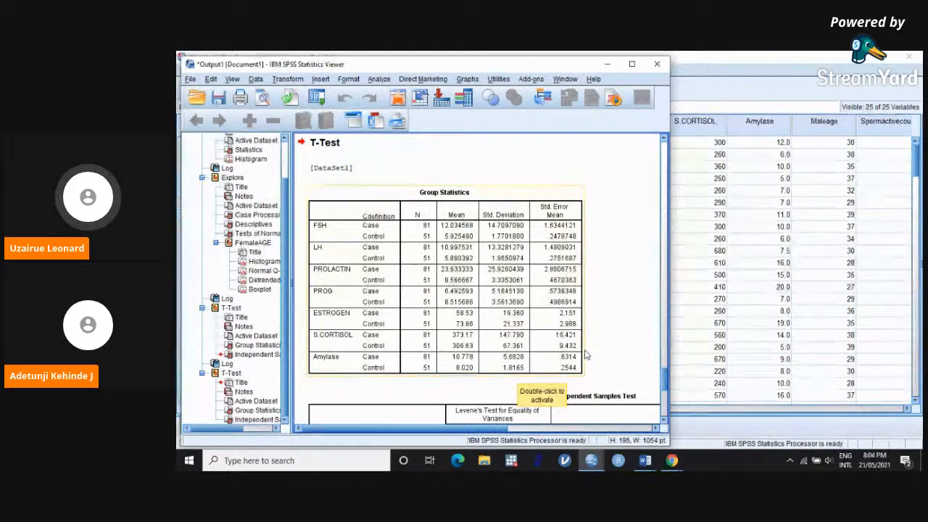
Step: Check the results table in Word, and examine the t and Sig. (2-tailed) columns of the latest Independent Samples Test output in SPSS
mouse_move(645, 459)
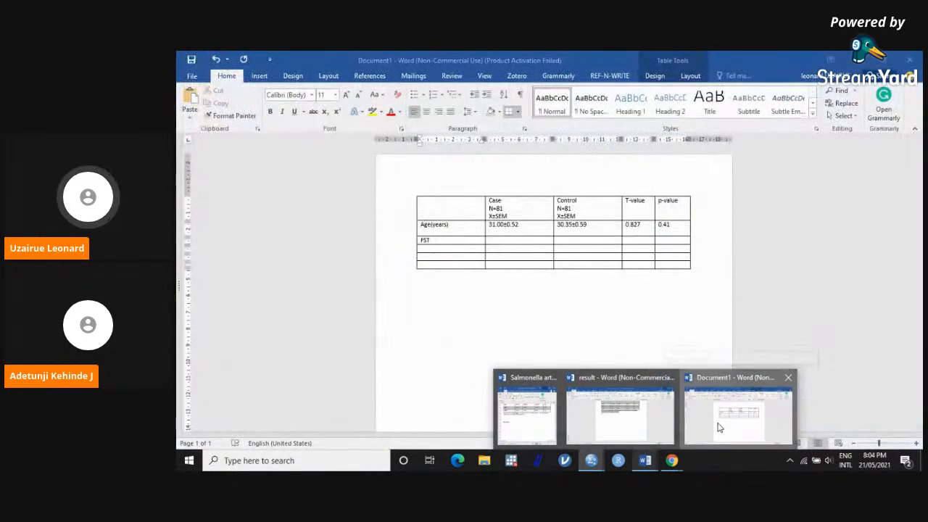
left_click(719, 428)
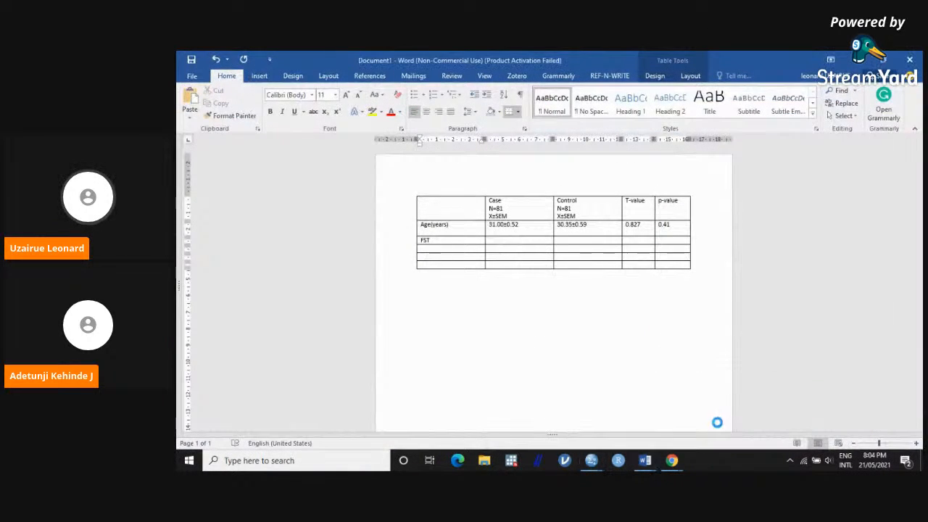
key("alt+Tab")
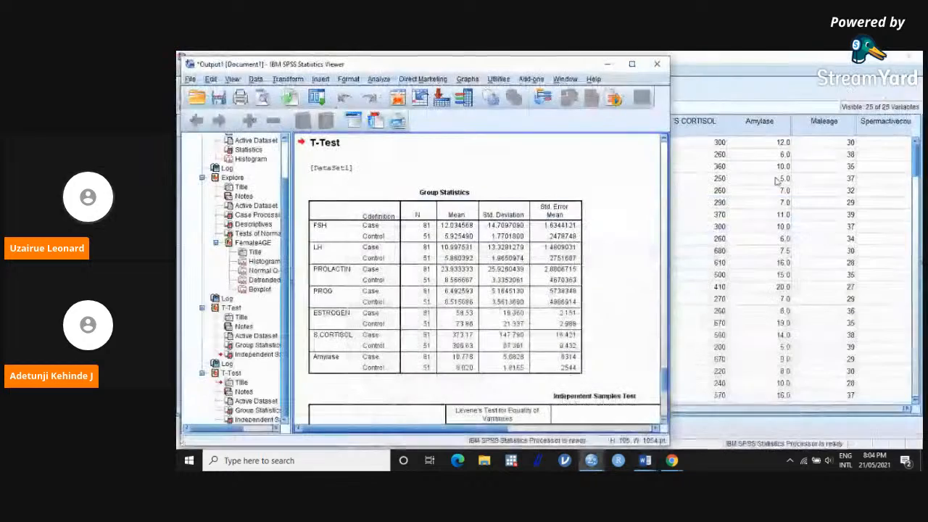
scroll(628, 330, "down", 8)
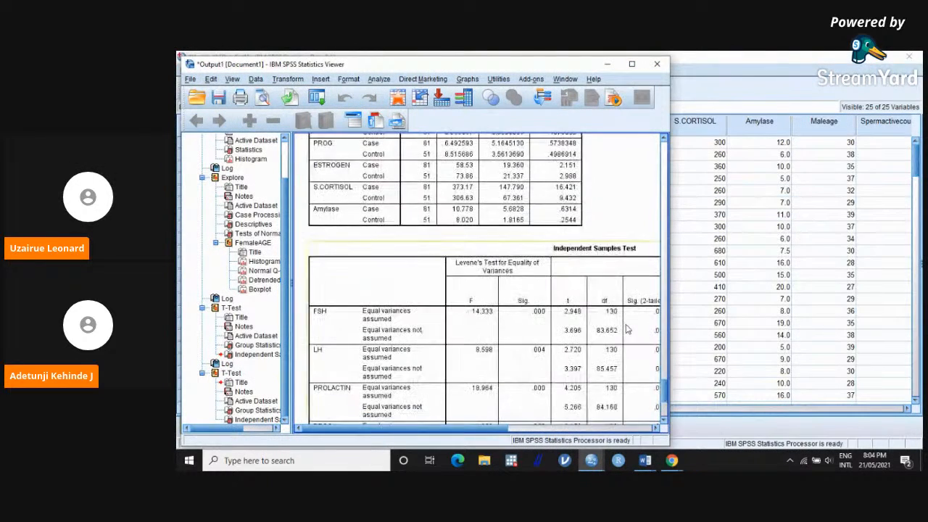
scroll(628, 330, "down", 1)
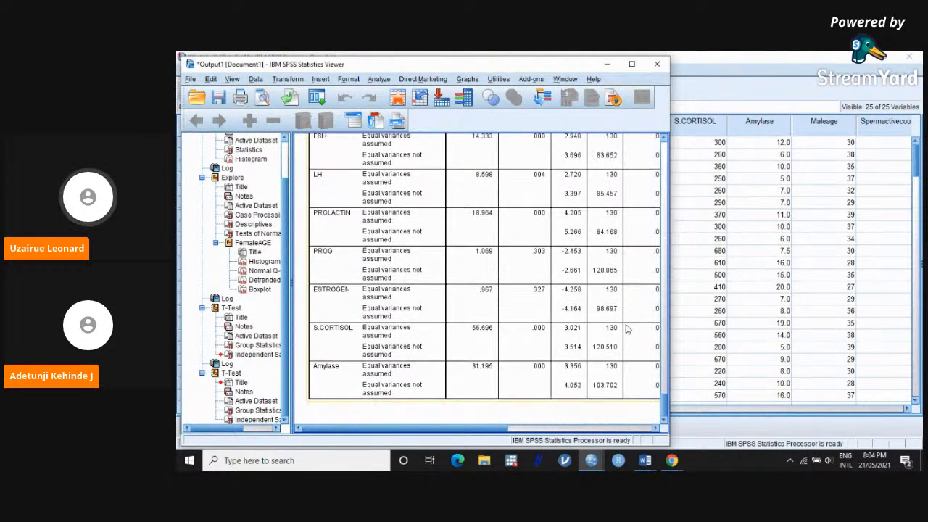
scroll(627, 329, "up", 2)
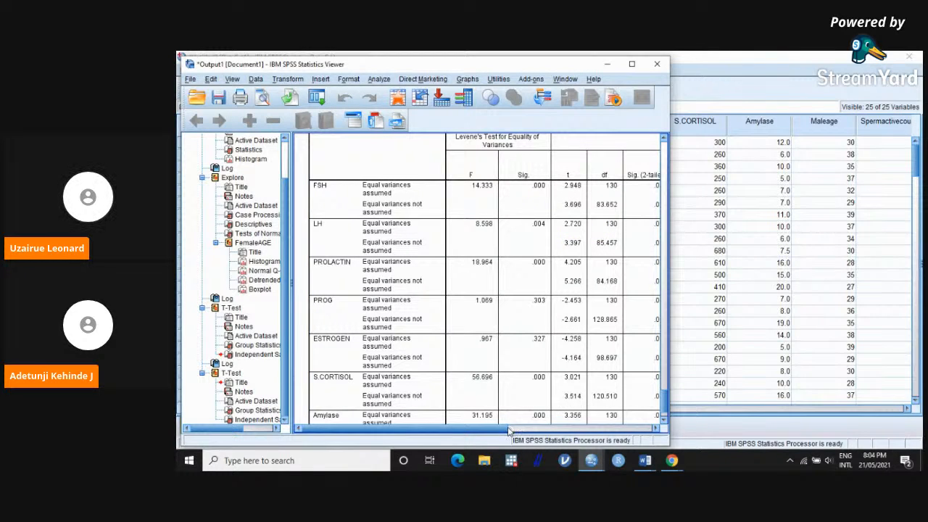
left_click_drag(506, 428, 571, 429)
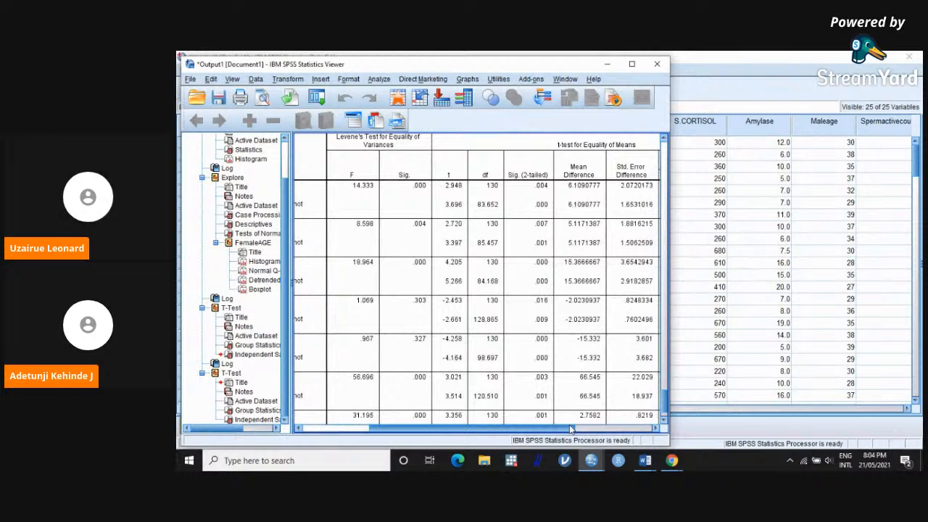
left_click(701, 311)
mouse_move(671, 459)
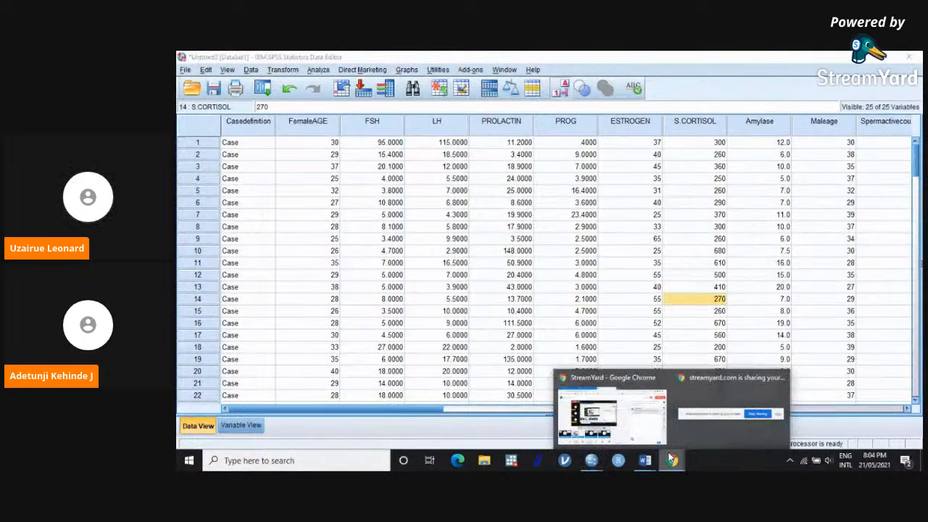
left_click(637, 419)
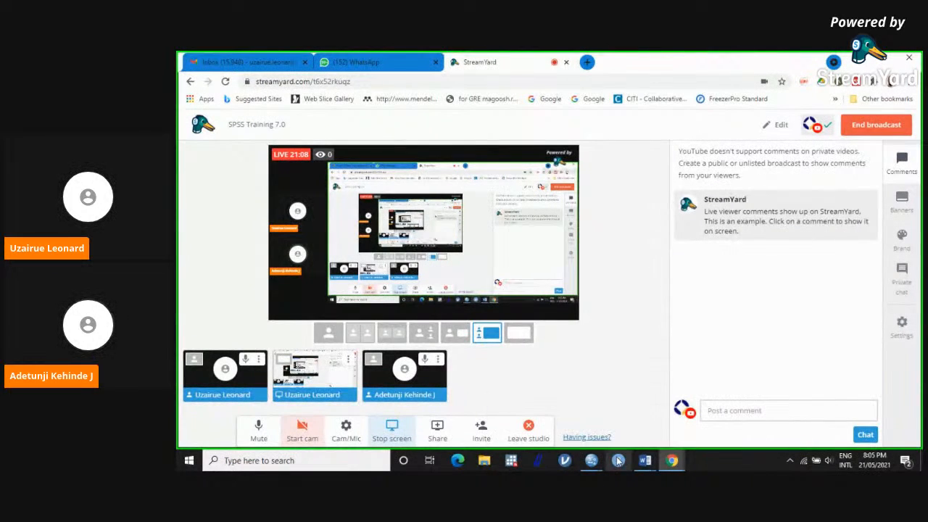
mouse_move(594, 464)
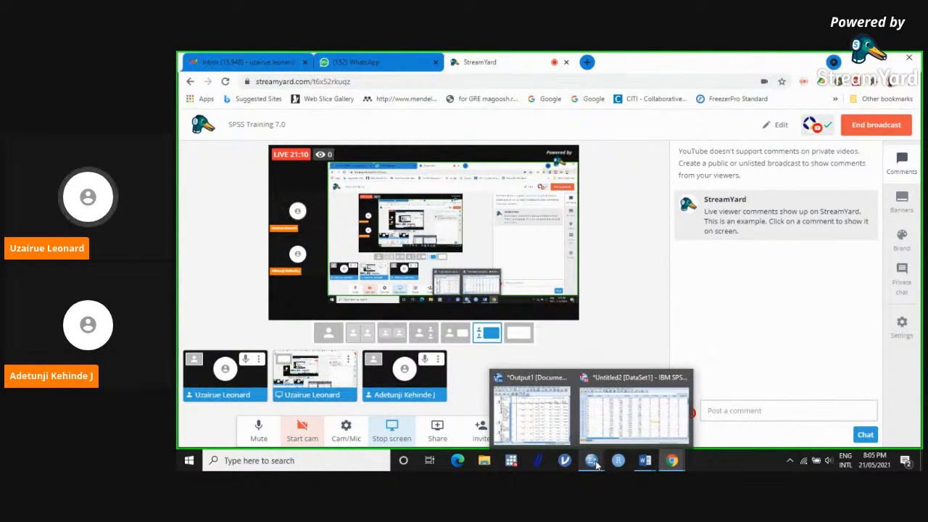
Step: Switch to the SPSS Data Editor and examine how the Casedefinition and Cdefinition columns separate the Case rows from the Control rows
left_click(604, 425)
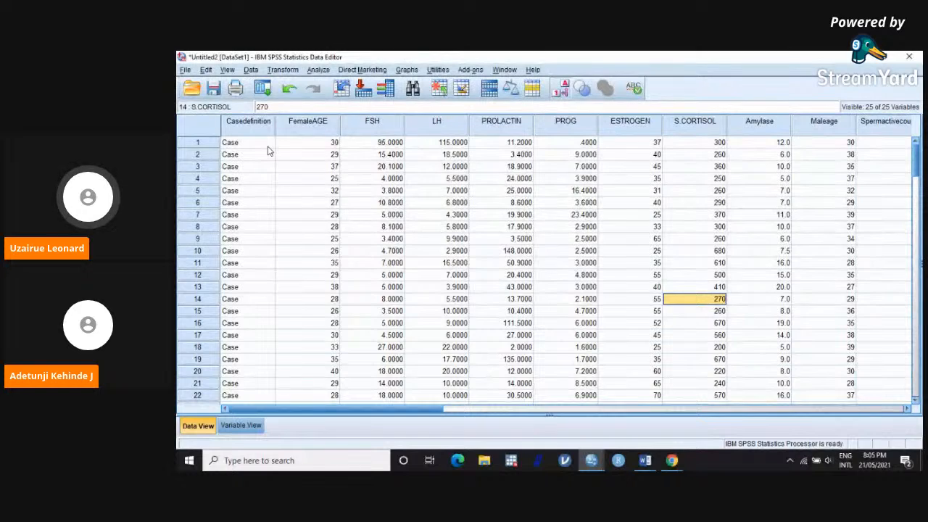
scroll(268, 150, "down", 18)
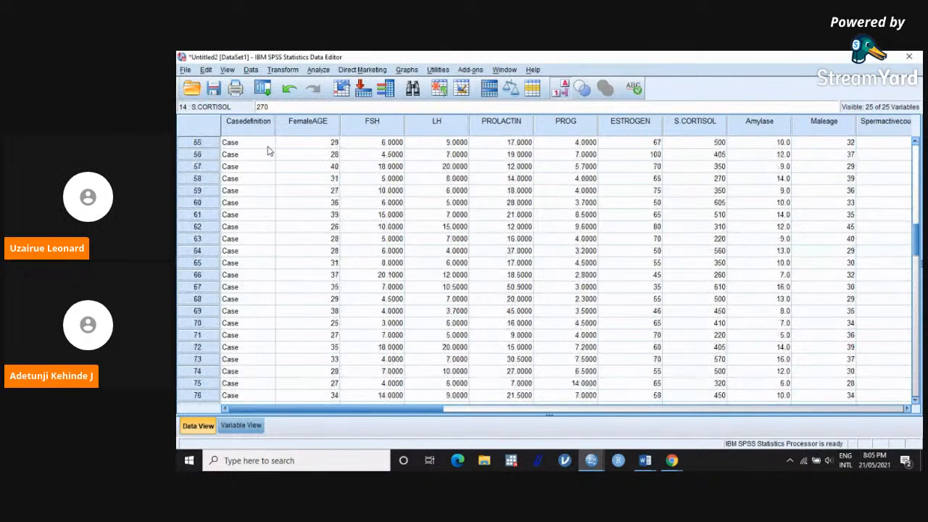
scroll(268, 150, "down", 7)
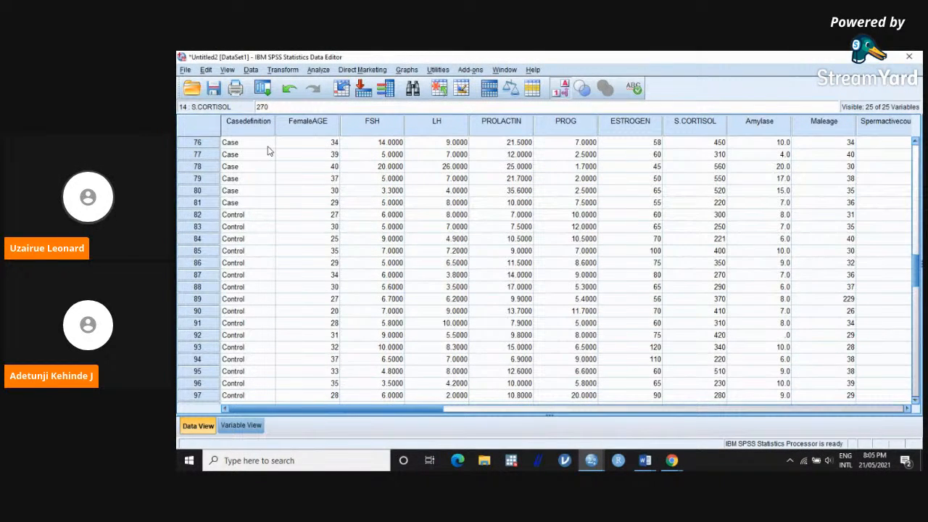
scroll(268, 150, "up", 1)
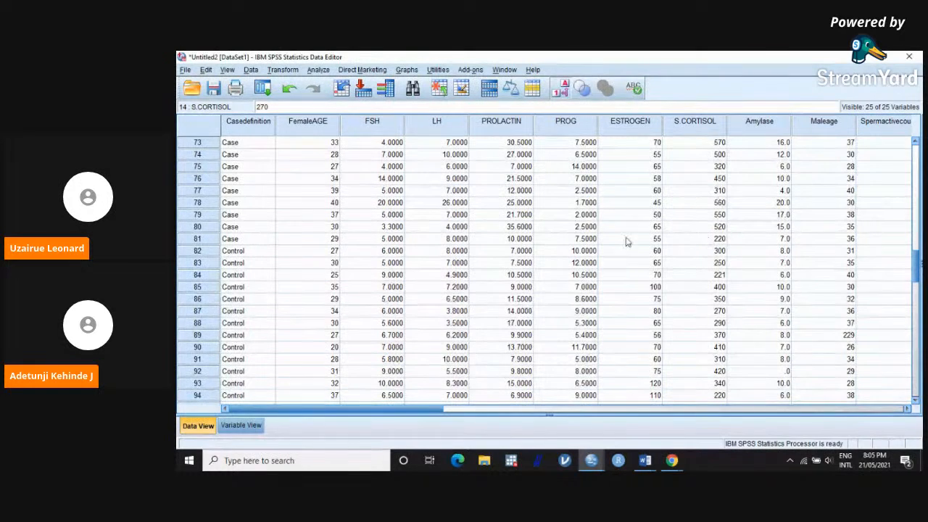
left_click_drag(243, 239, 755, 431)
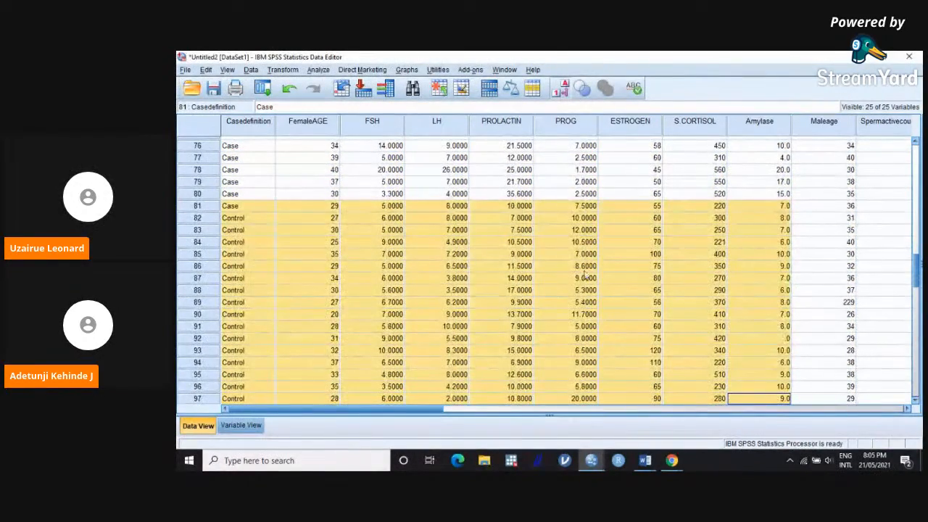
left_click(251, 219)
left_click_drag(276, 221, 648, 348)
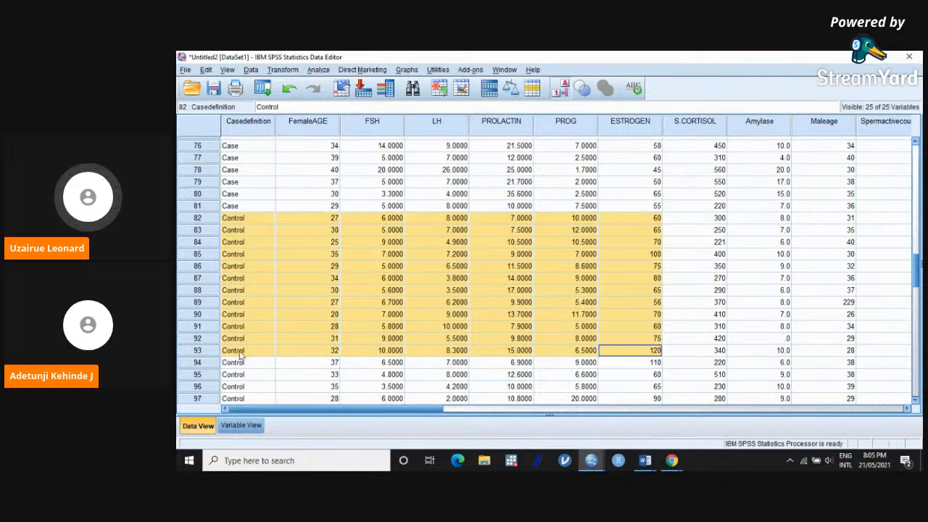
left_click_drag(297, 404, 741, 451)
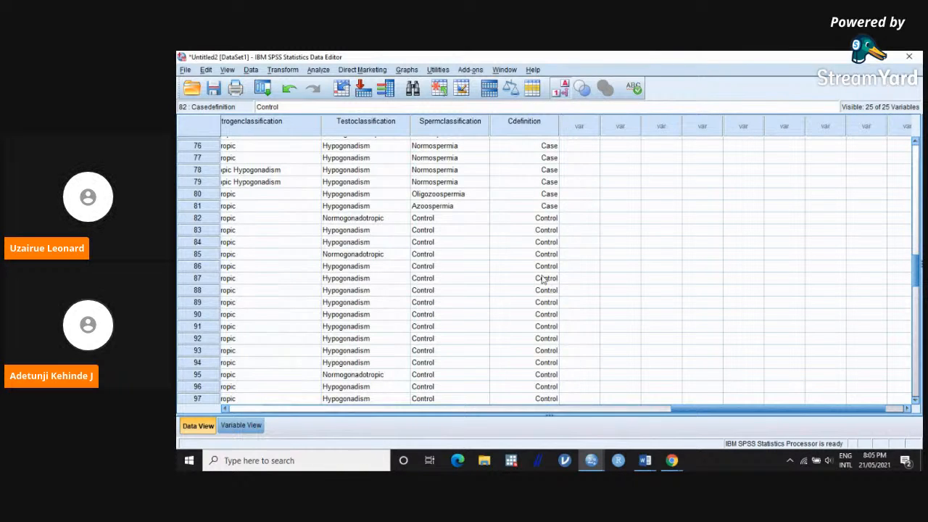
left_click_drag(750, 412, 277, 414)
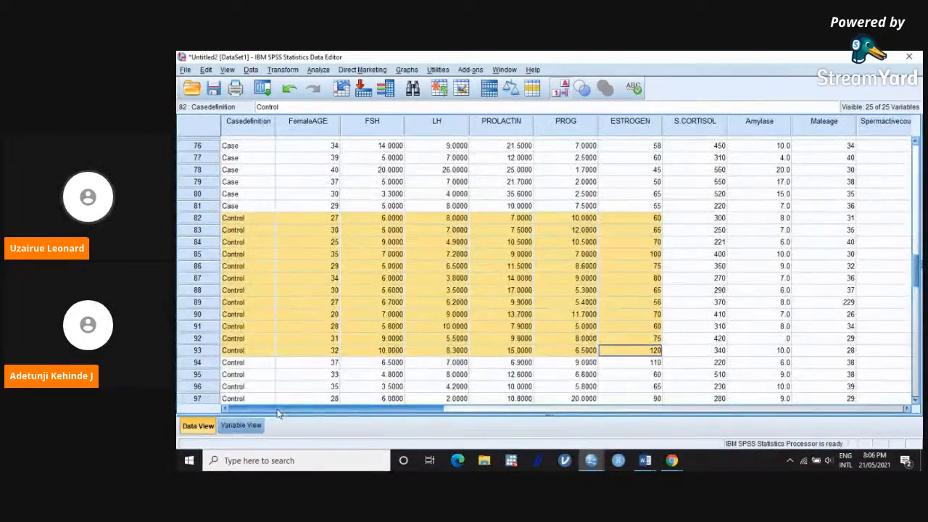
left_click(385, 317)
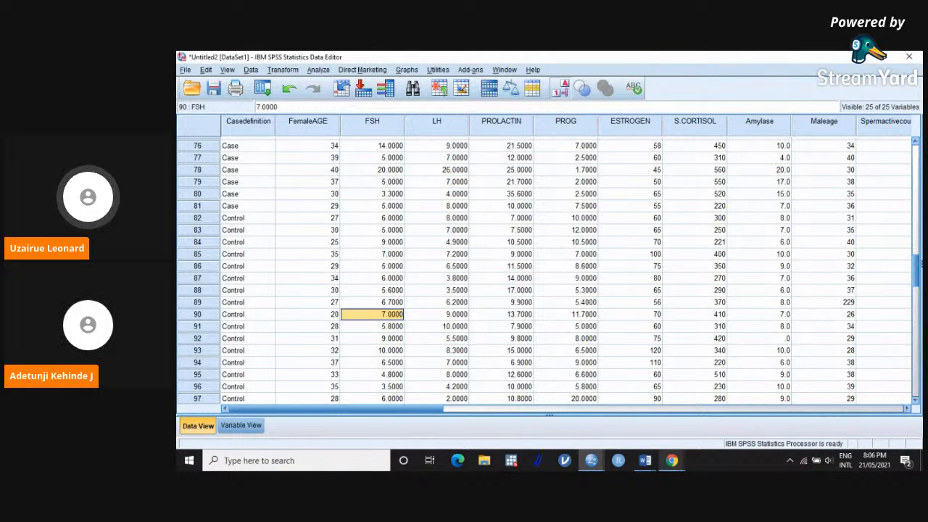
mouse_move(672, 461)
left_click(648, 431)
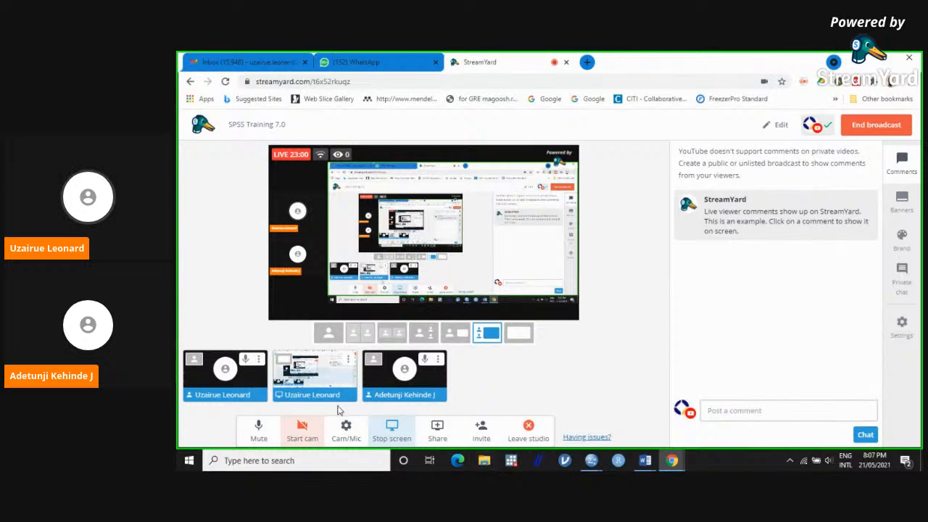
left_click(337, 461)
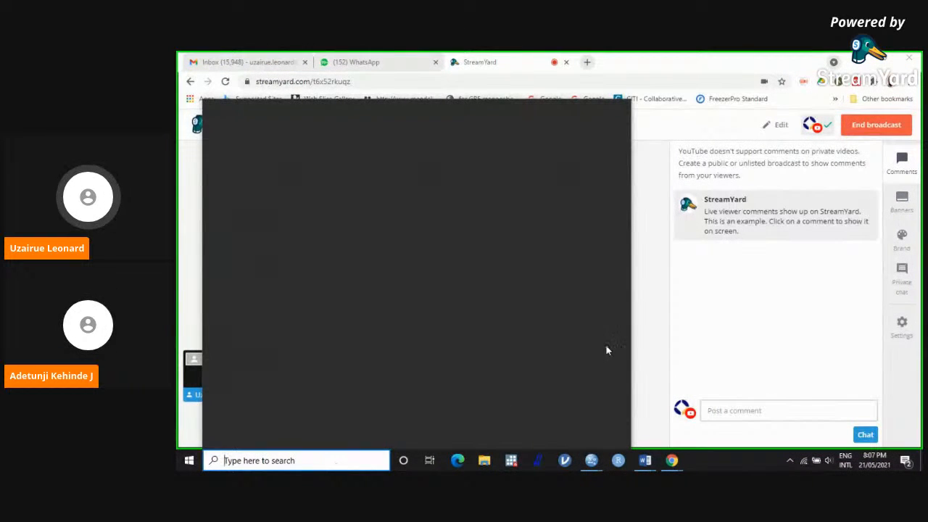
left_click(689, 299)
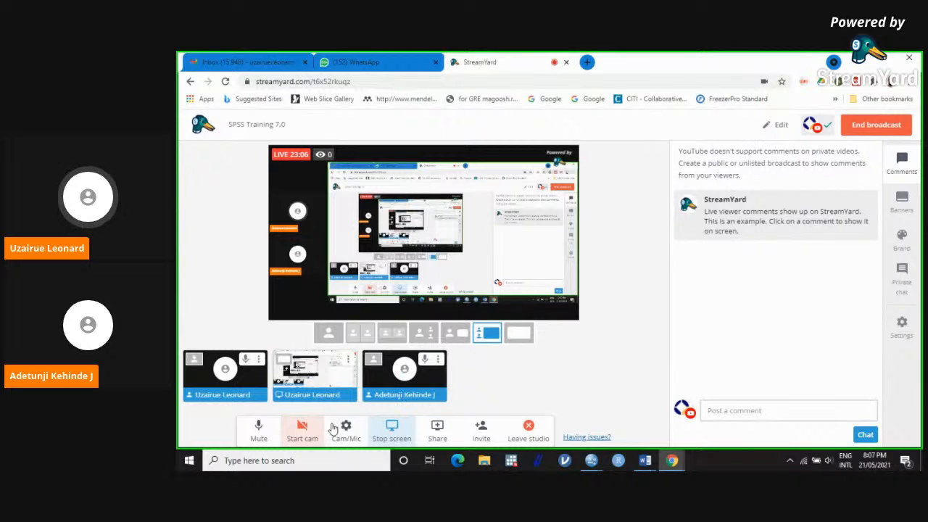
Step: Launch Excel, dismiss the Office activation wizard, and create a blank workbook
left_click(327, 466)
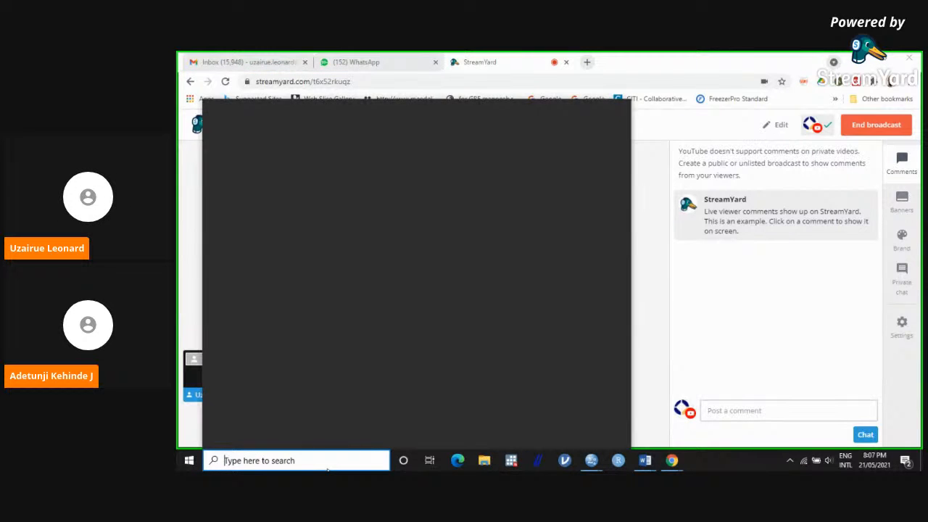
type("ex")
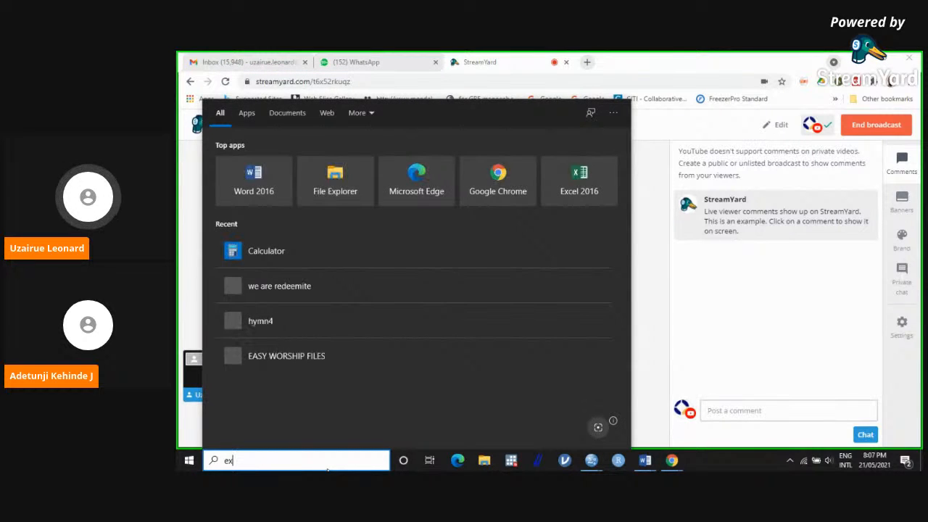
left_click(351, 158)
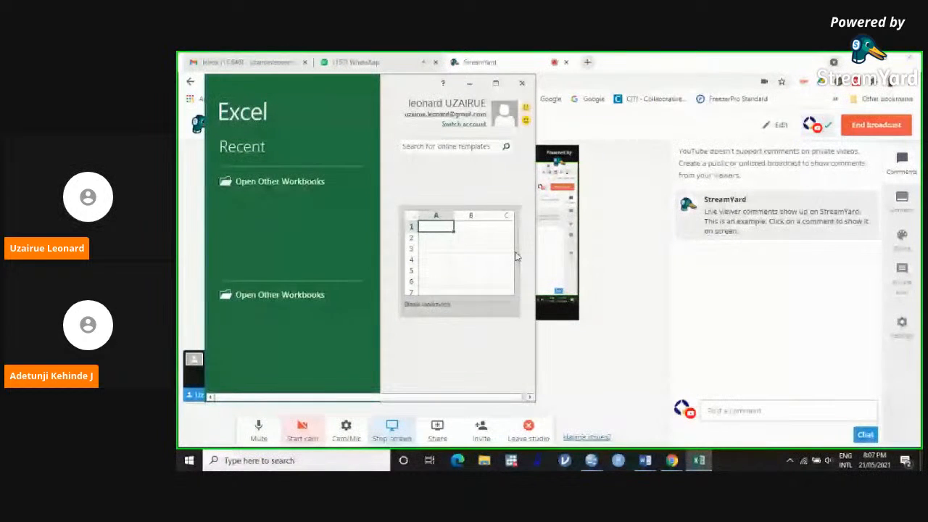
left_click(502, 89)
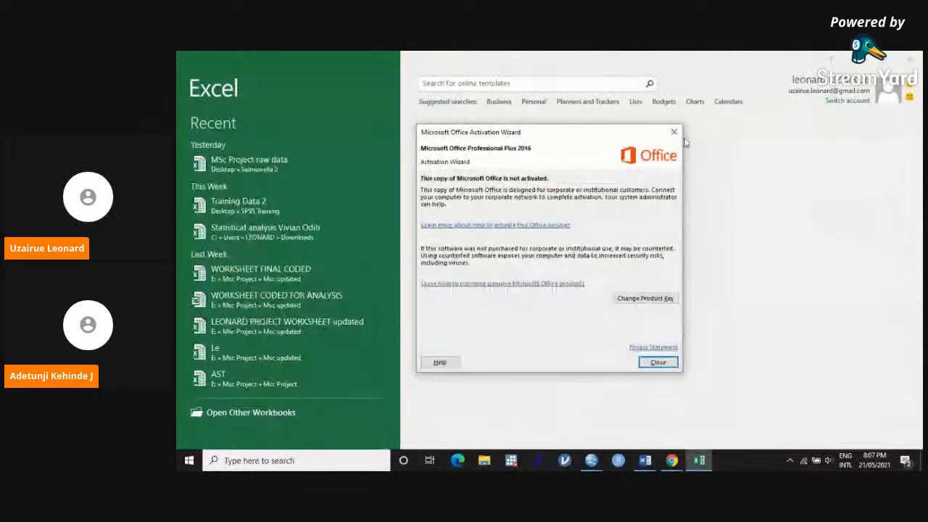
left_click(673, 132)
left_click(518, 192)
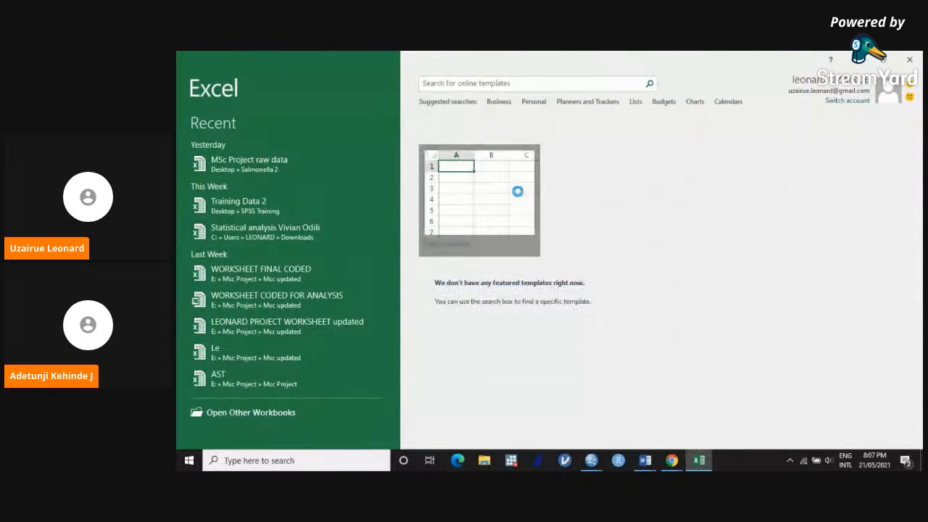
left_click(518, 194)
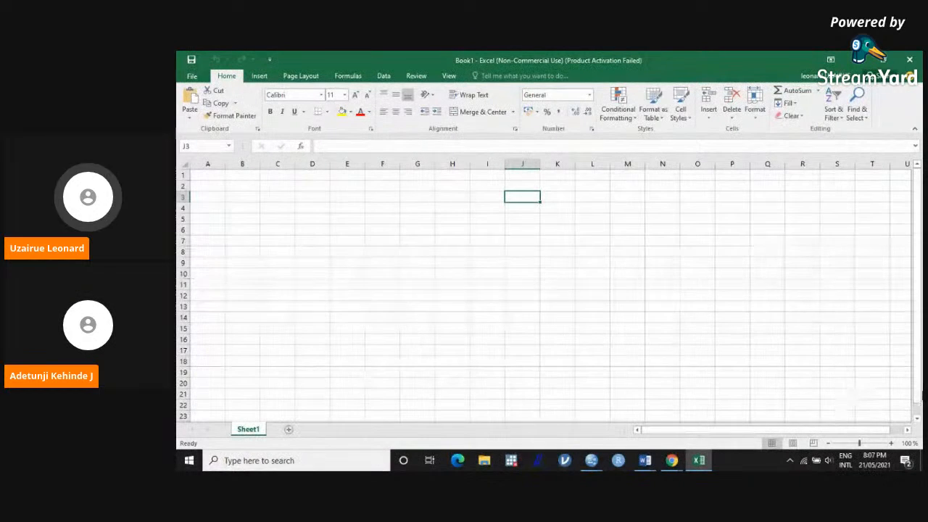
Step: Enter the header Casedefinition in cell A1 and widen column A to fit it
left_click(207, 176)
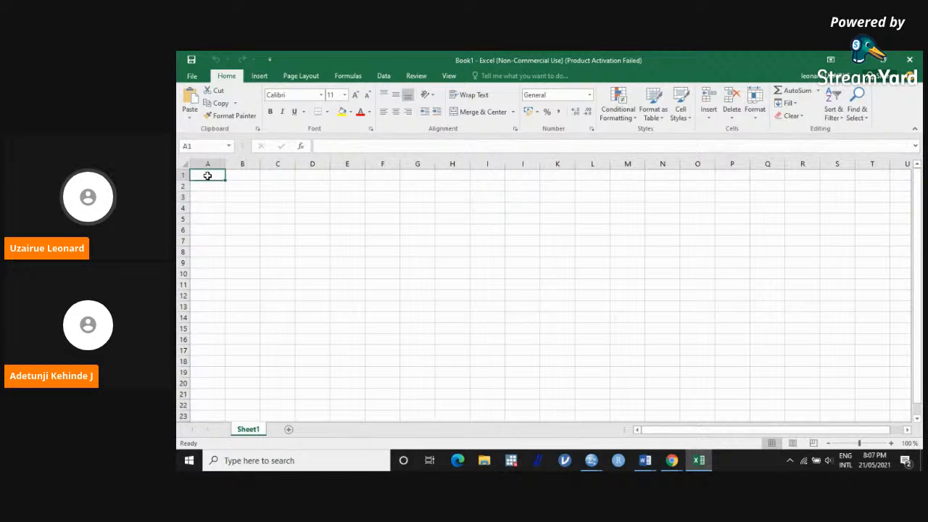
type("Cas")
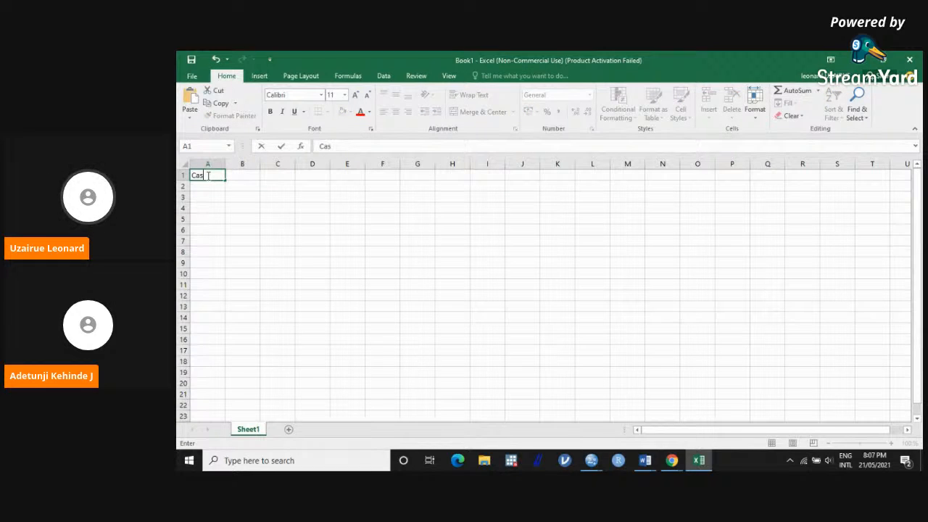
type("edefinition")
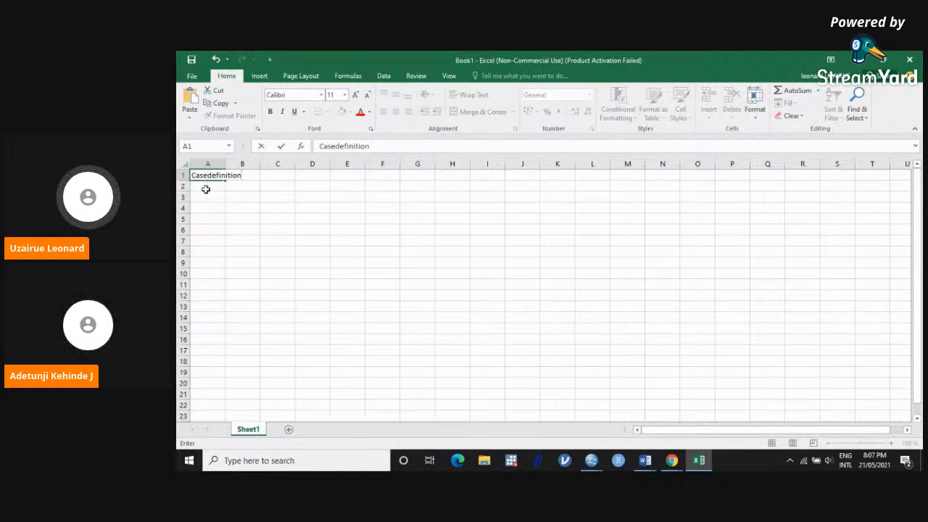
left_click(206, 188)
left_click_drag(224, 164, 257, 168)
Step: Enter the column headers age, fsh and Lh in cells B1 to D1
left_click(261, 175)
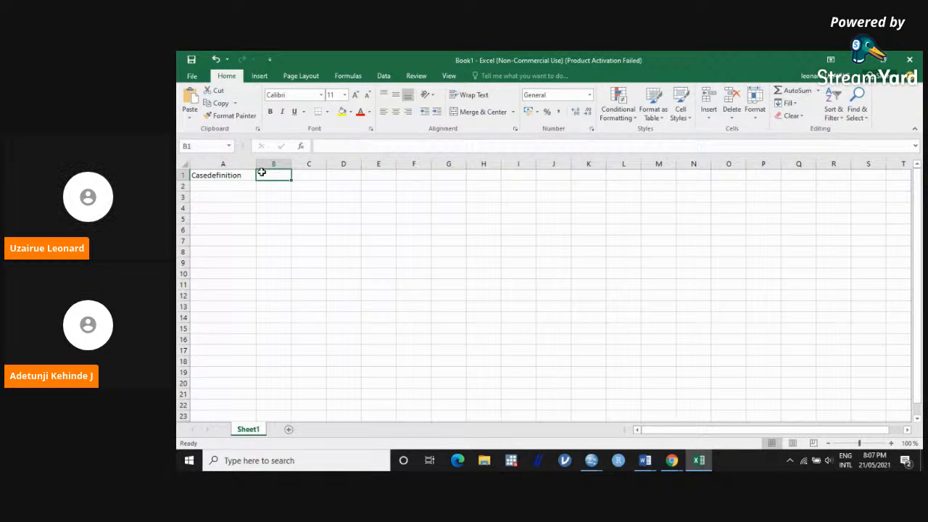
type("age")
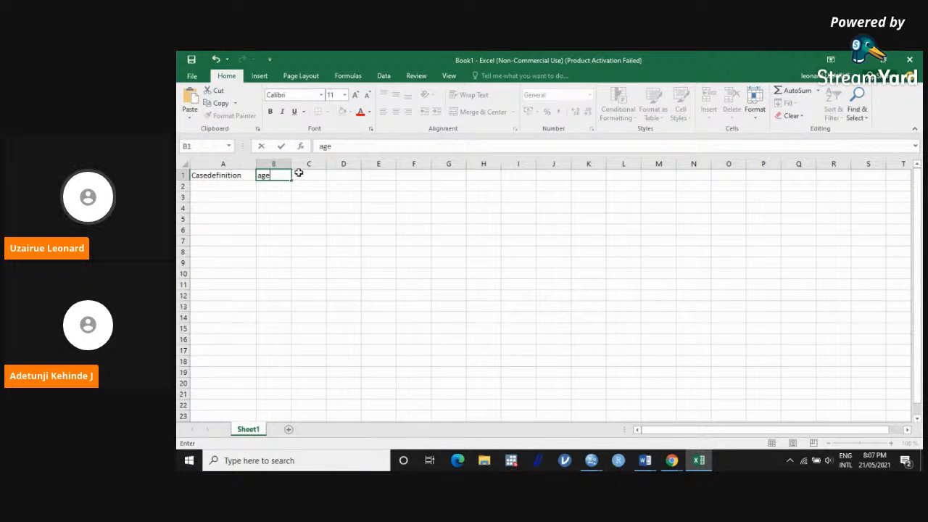
left_click(299, 174)
type("fsh")
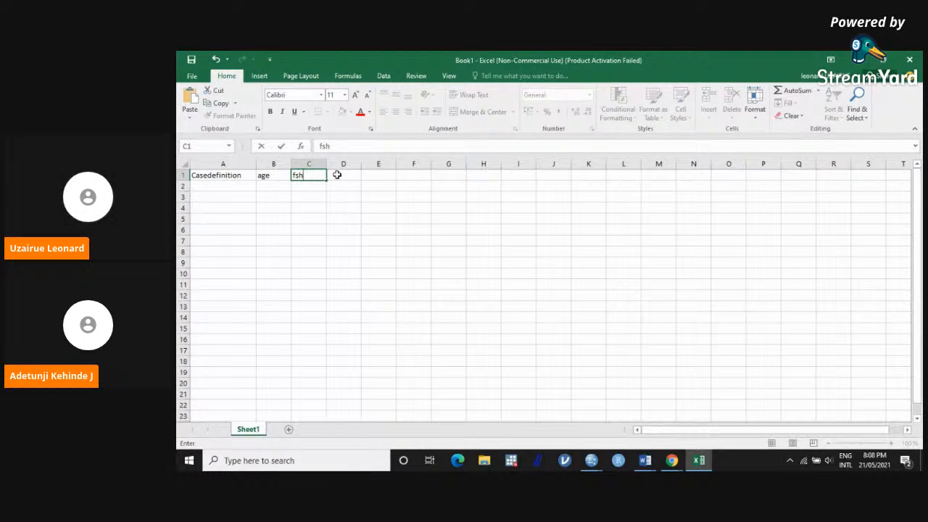
left_click(337, 175)
type("l")
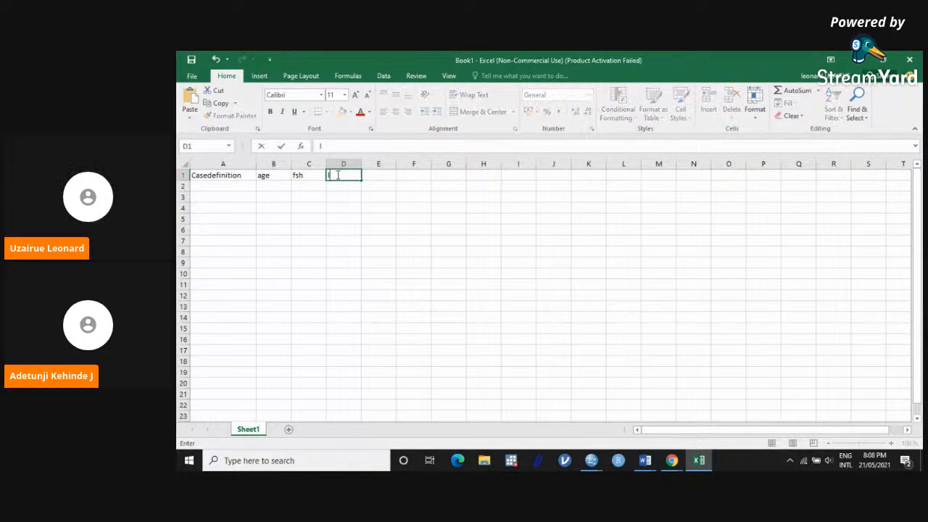
type("h")
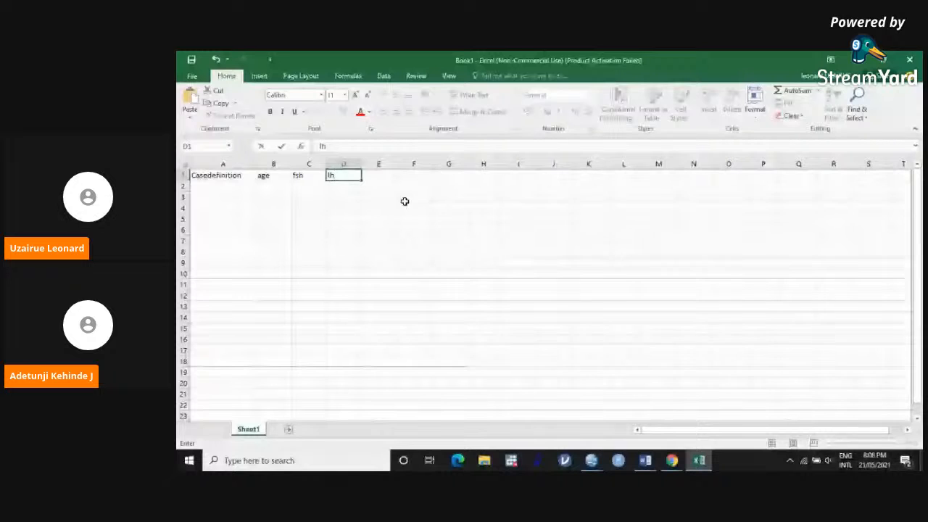
key("BackSpace")
key("BackSpace")
type("lh")
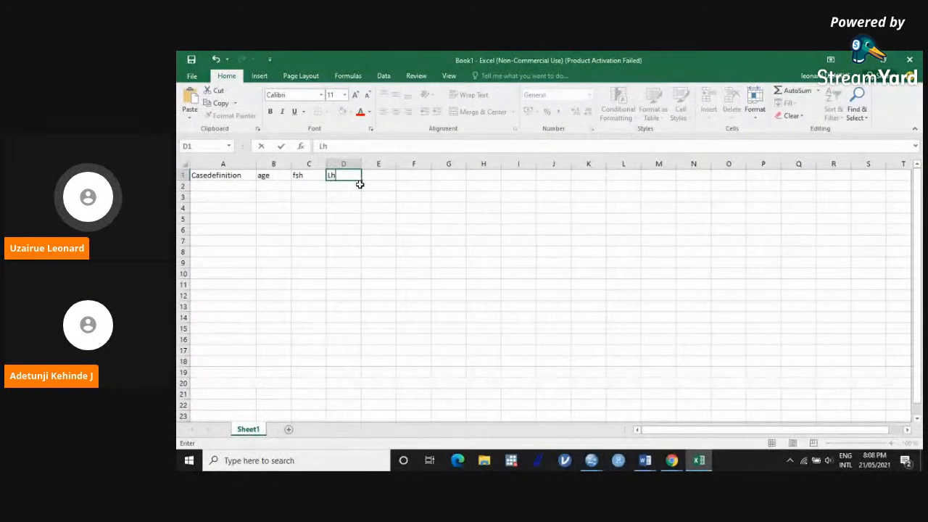
left_click(238, 190)
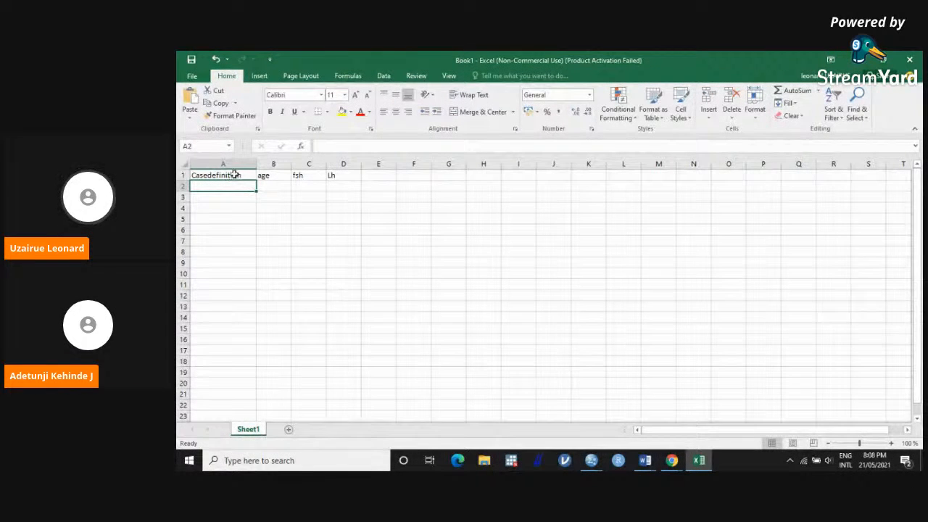
Step: Move the four headers one column over to start at B1, and enter the header Lab in cell A1
left_click_drag(230, 175, 334, 176)
key("ctrl+c")
left_click(277, 175)
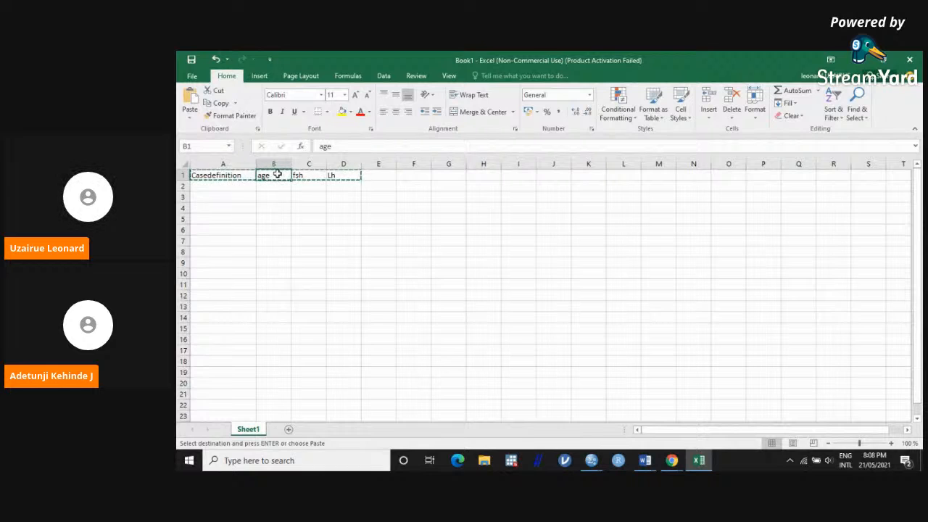
key("ctrl+v")
left_click(237, 175)
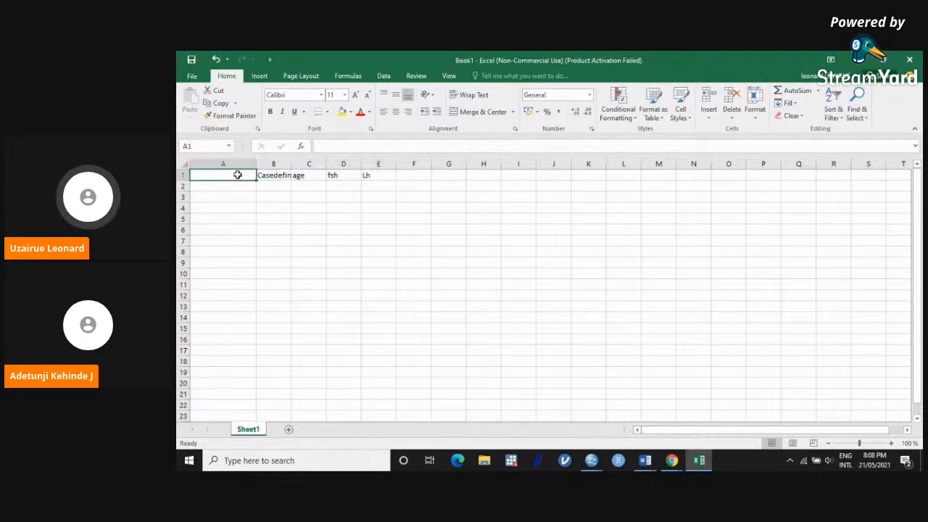
type("Lab")
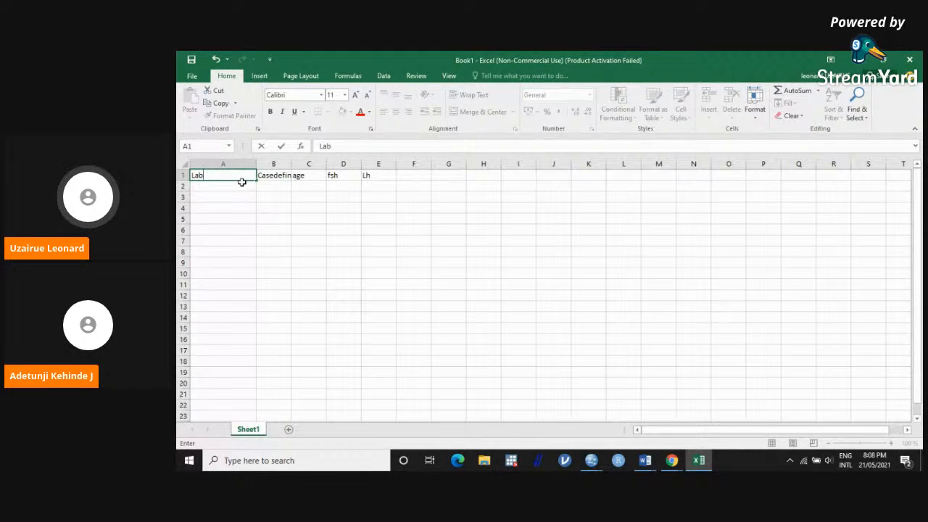
Step: Fill row 2 with Lab 002, Casedefinition case, age 35, fsh 4.6 and Lh 5.7
left_click(234, 187)
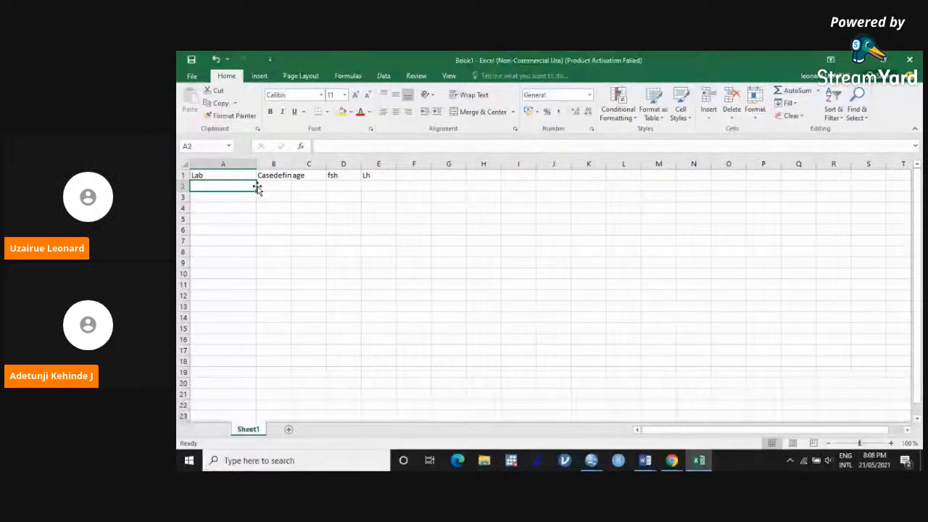
type("002")
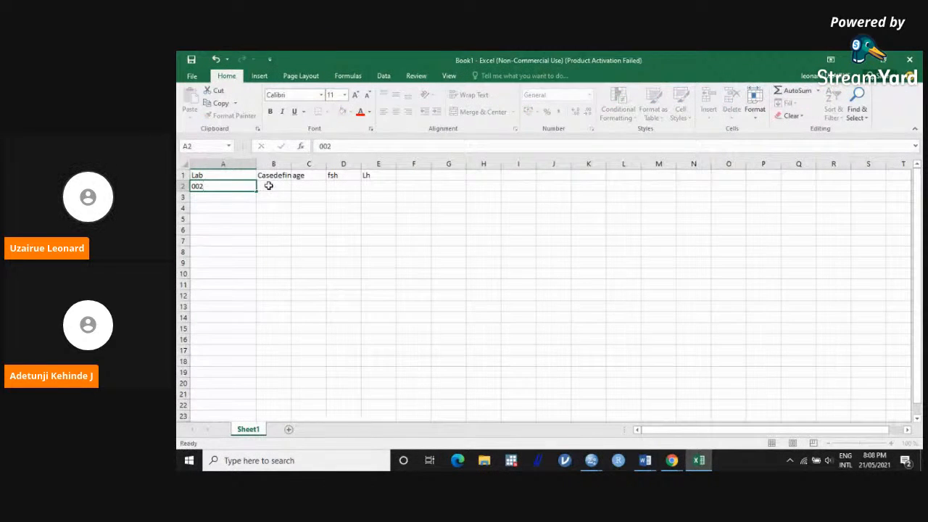
left_click(268, 186)
type("case")
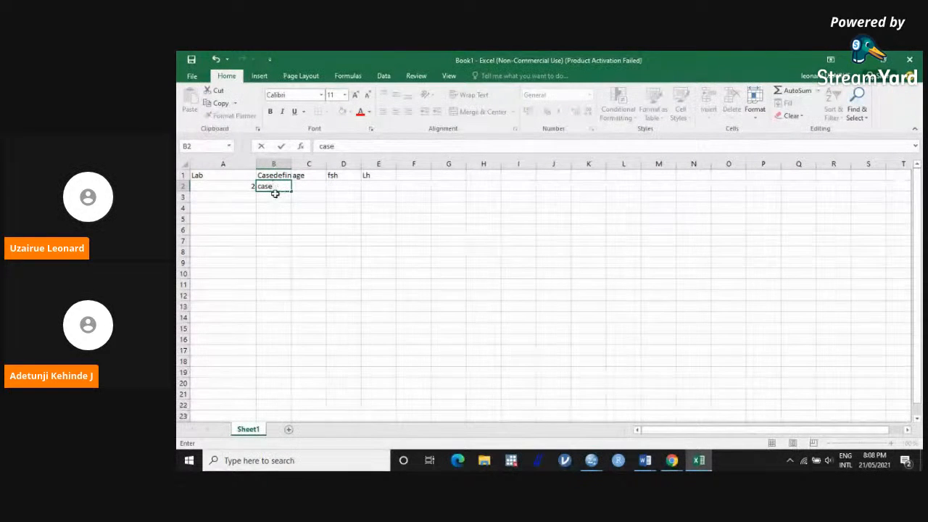
left_click(299, 185)
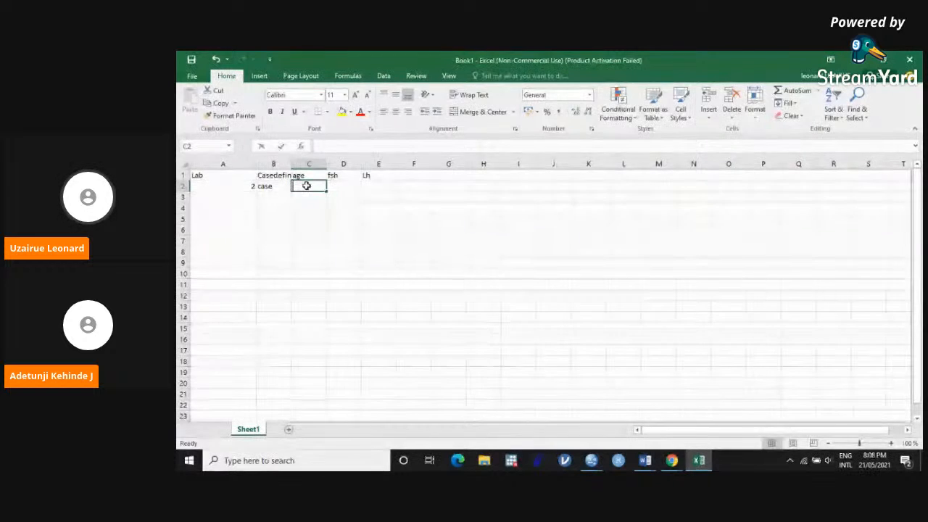
type("35")
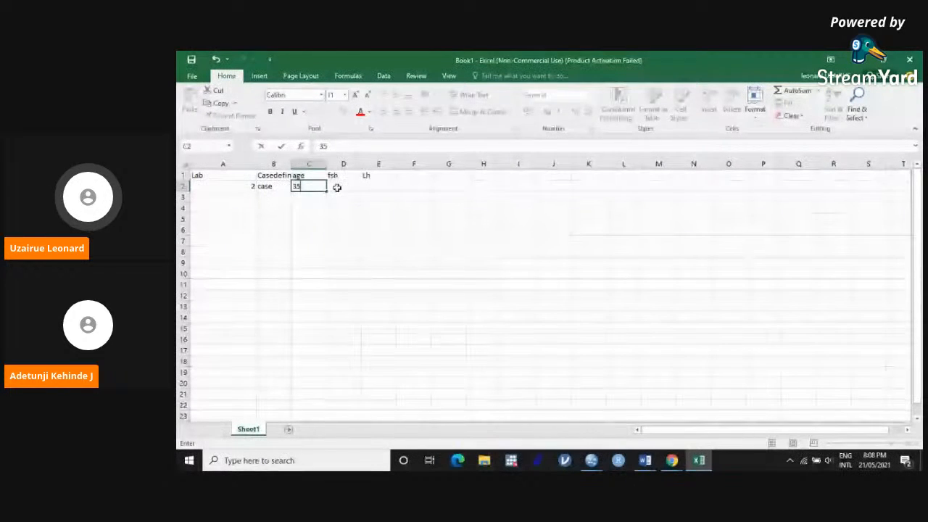
left_click(335, 187)
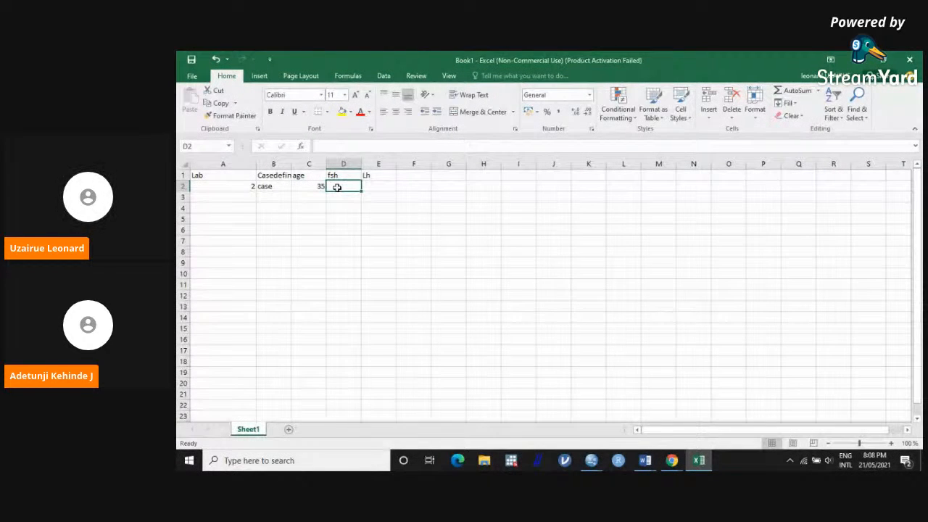
type("4")
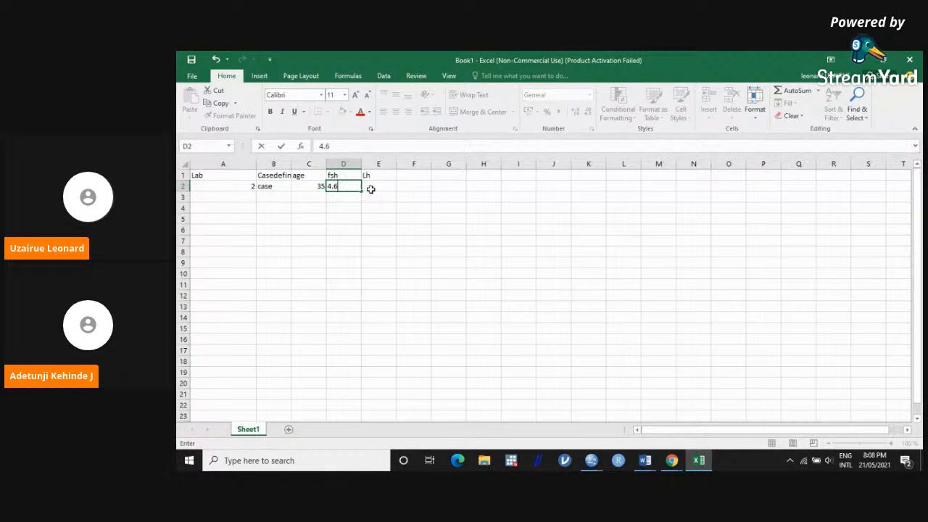
type(".6")
left_click(370, 189)
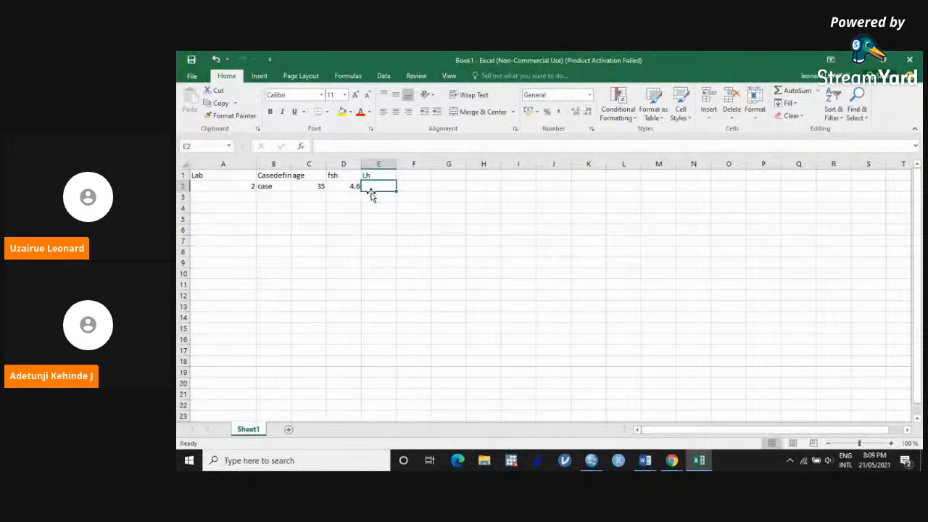
type("5.7")
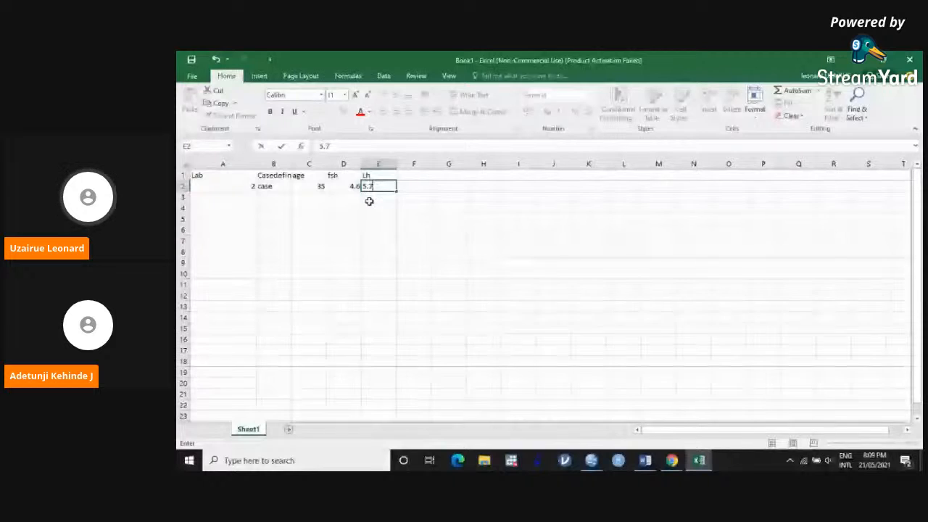
key("Return")
left_click(202, 186)
left_click_drag(232, 187, 377, 188)
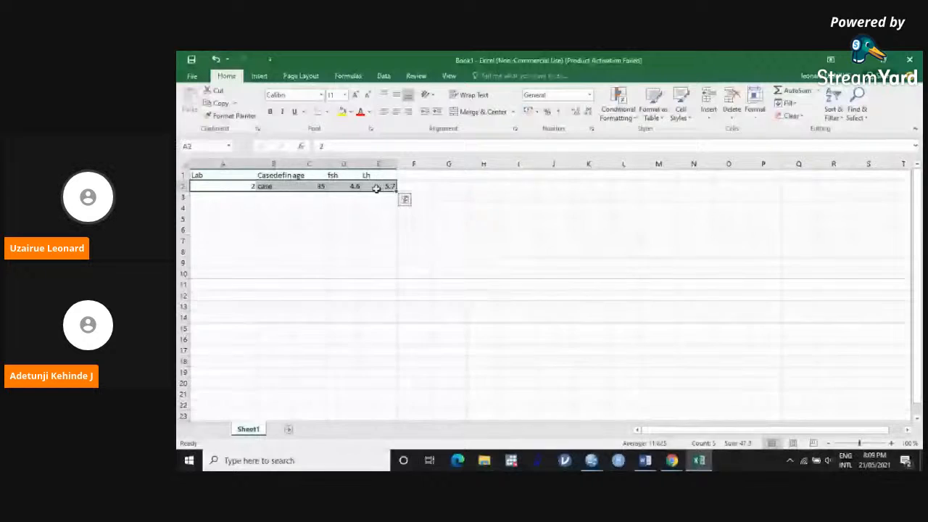
Step: Fill row 3 with Lab 003, Casedefinition control, age 25, fsh 4.2 and Lh 7.4
left_click(249, 199)
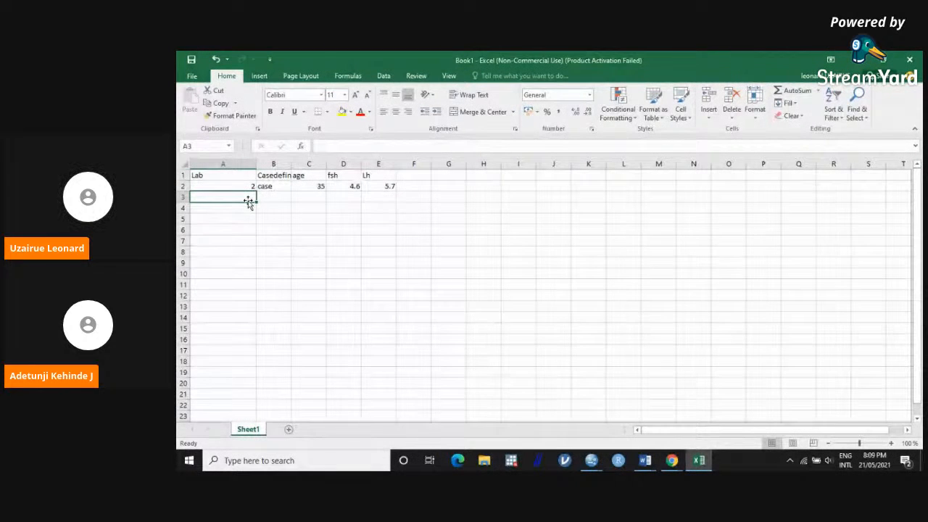
type("003")
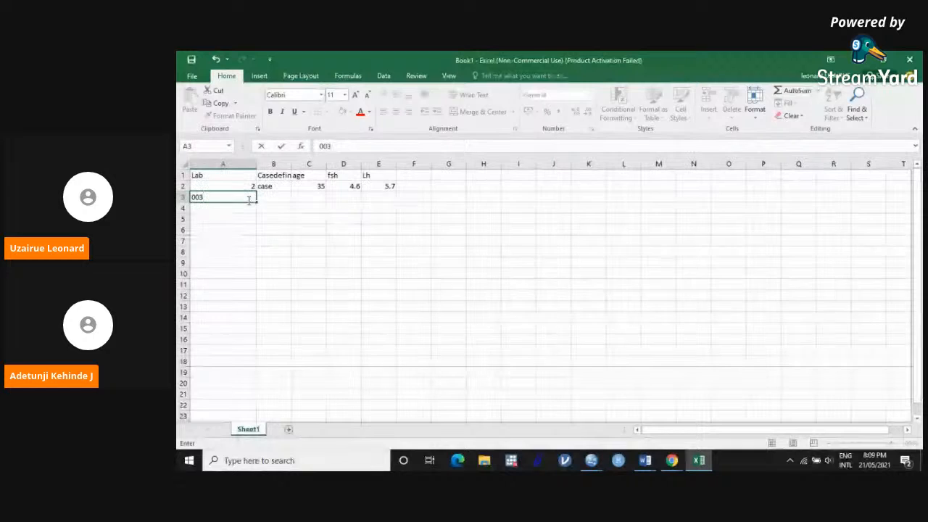
left_click(281, 197)
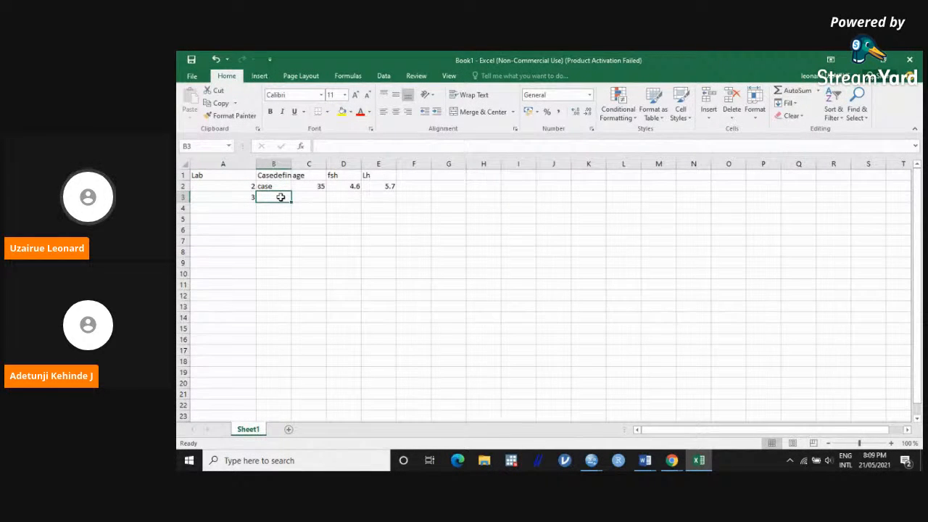
type("control")
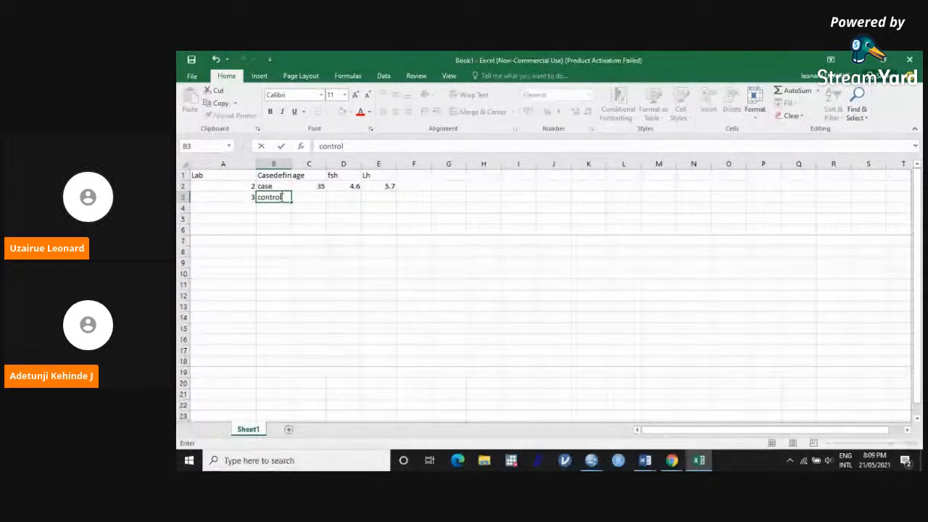
left_click(322, 207)
left_click(320, 196)
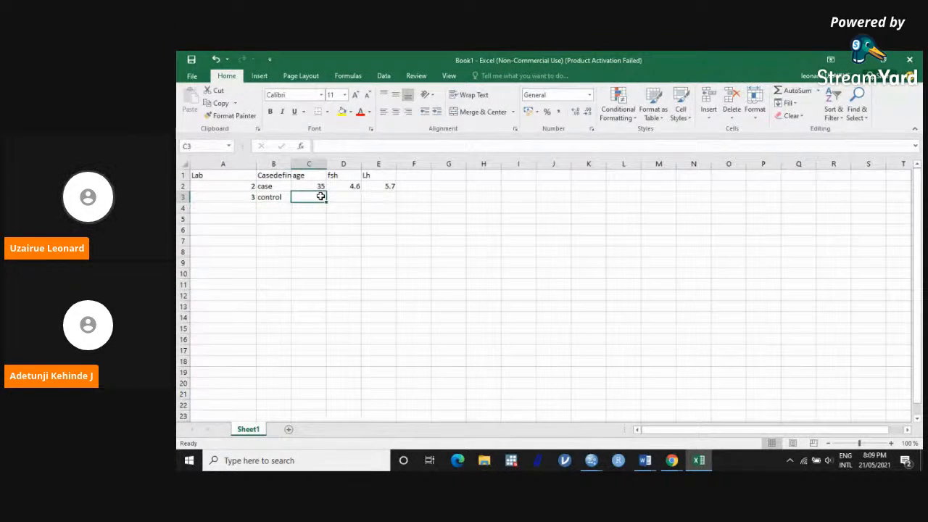
type("25")
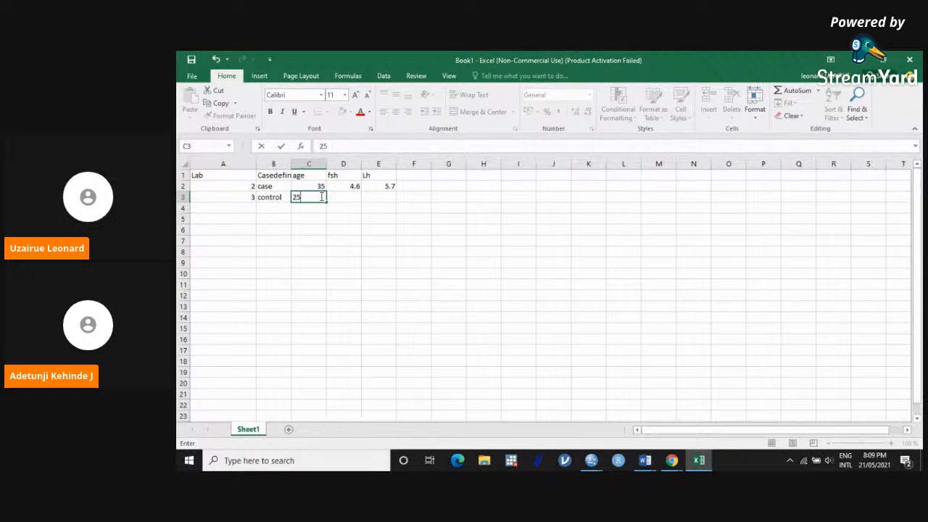
left_click(344, 197)
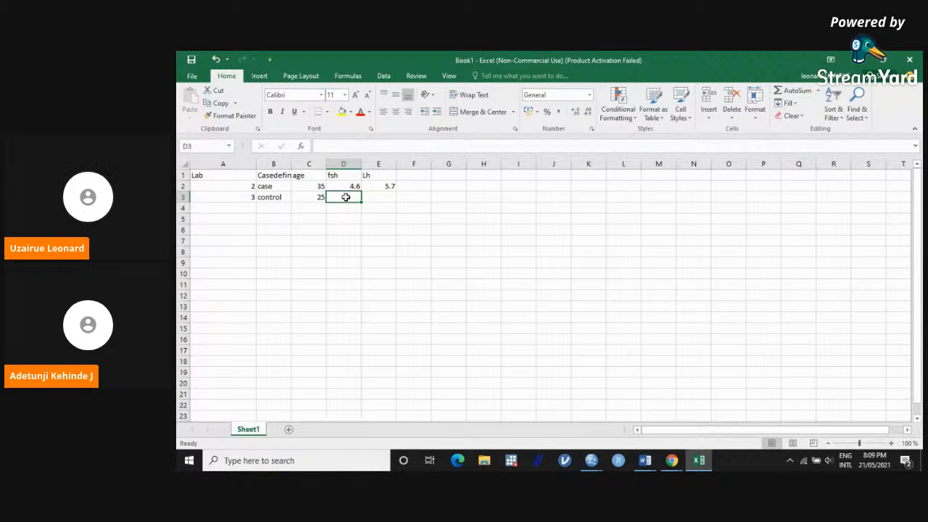
type("4.2")
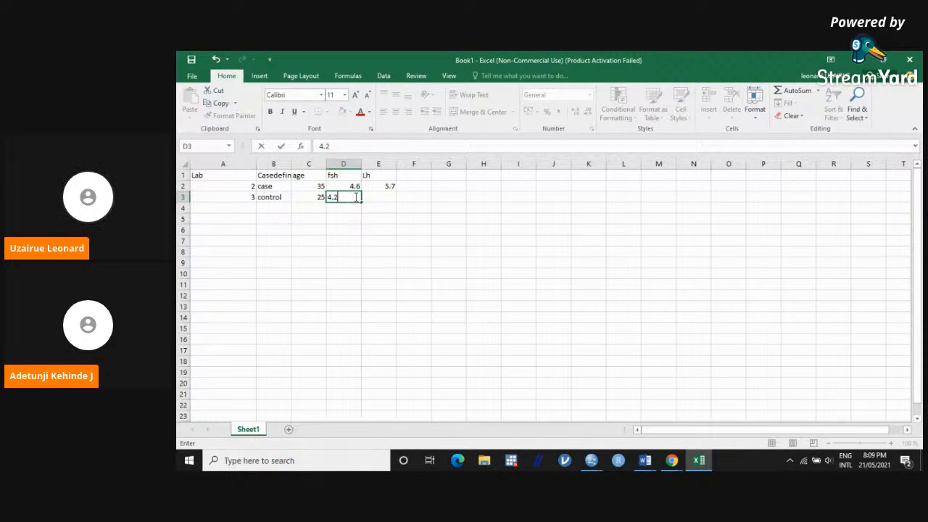
left_click(371, 195)
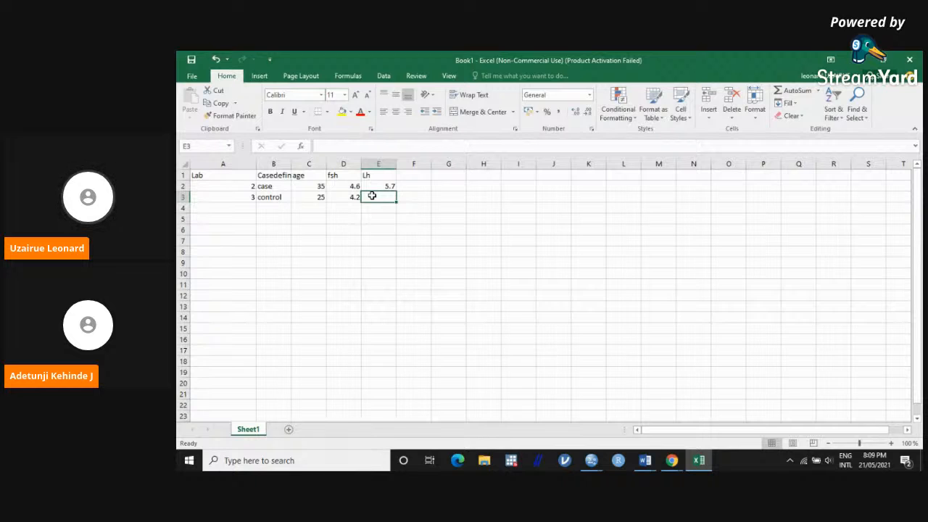
type("7.4")
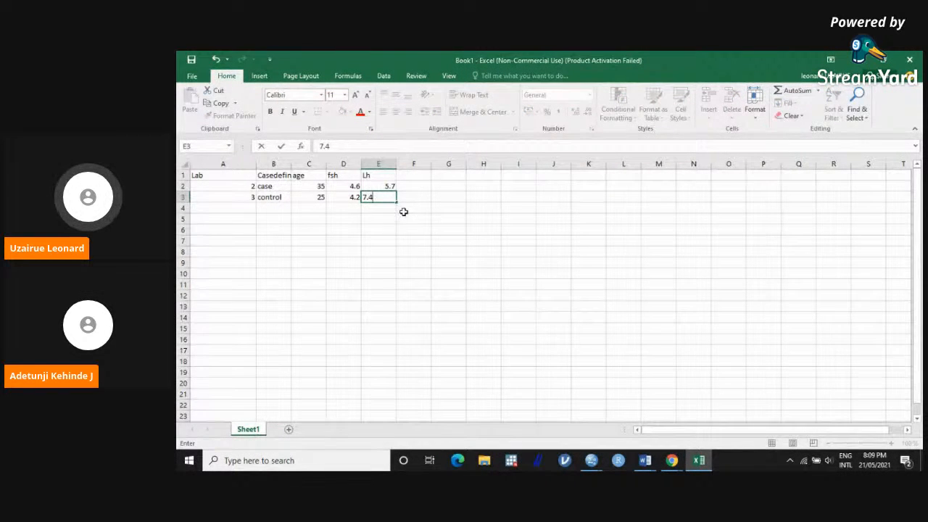
left_click(404, 211)
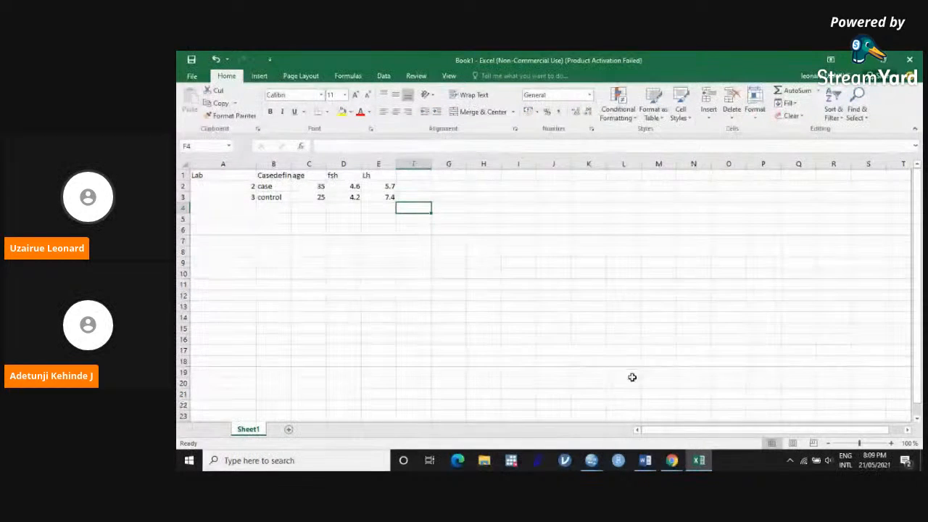
mouse_move(674, 461)
left_click(645, 406)
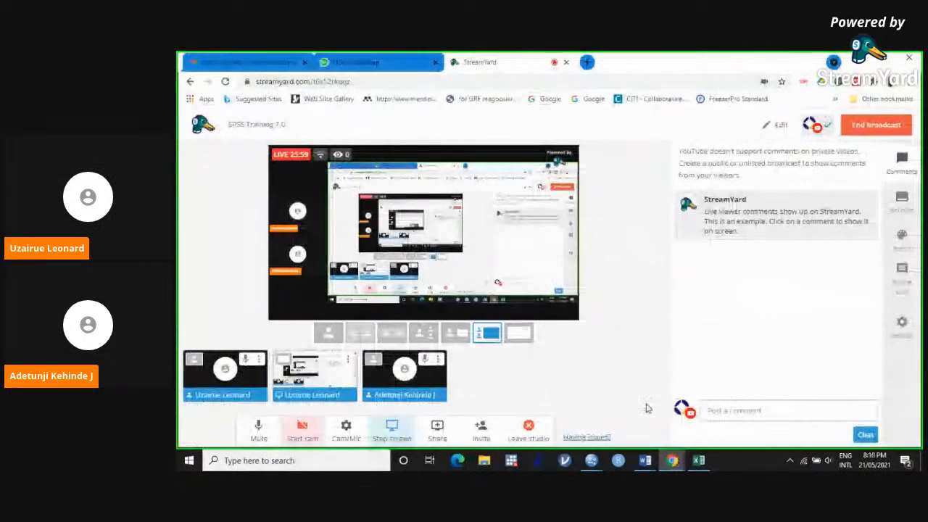
left_click(857, 62)
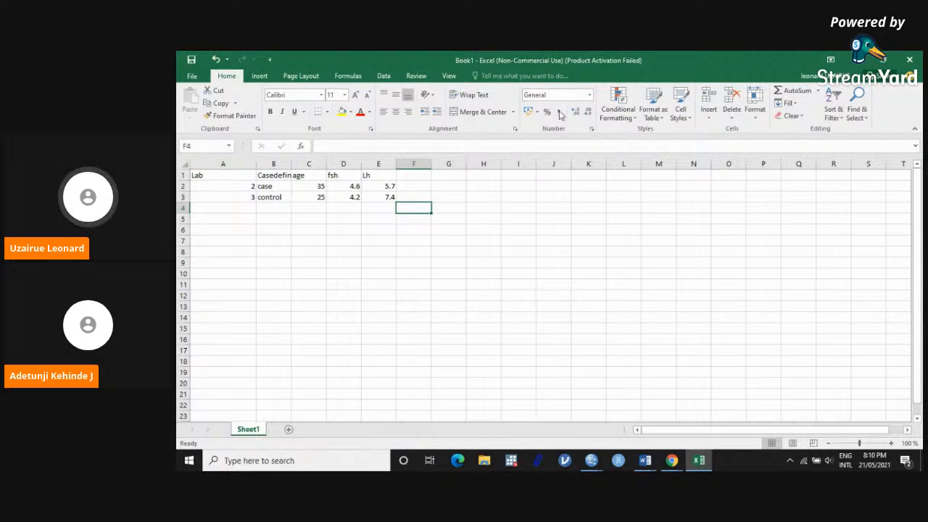
Step: Save the workbook as Test in the SPSS Training folder on this PC's Desktop
left_click(188, 81)
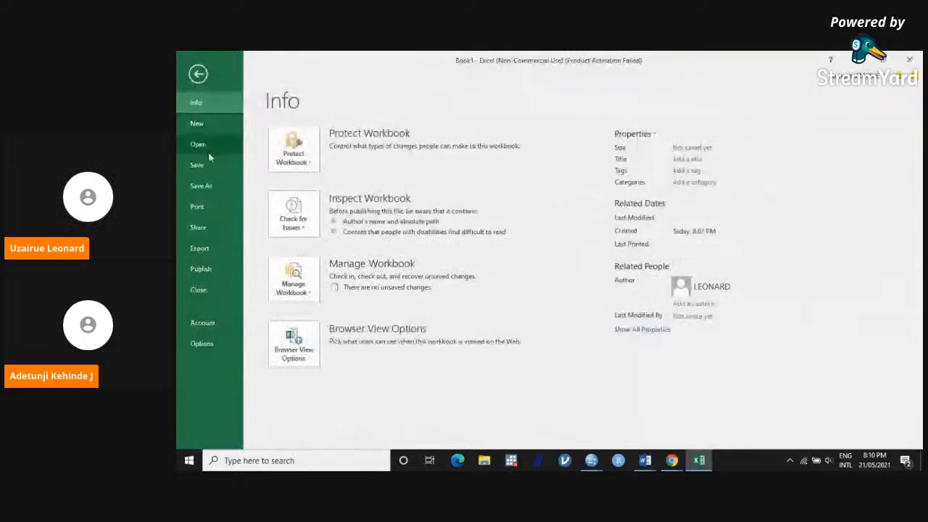
left_click(207, 165)
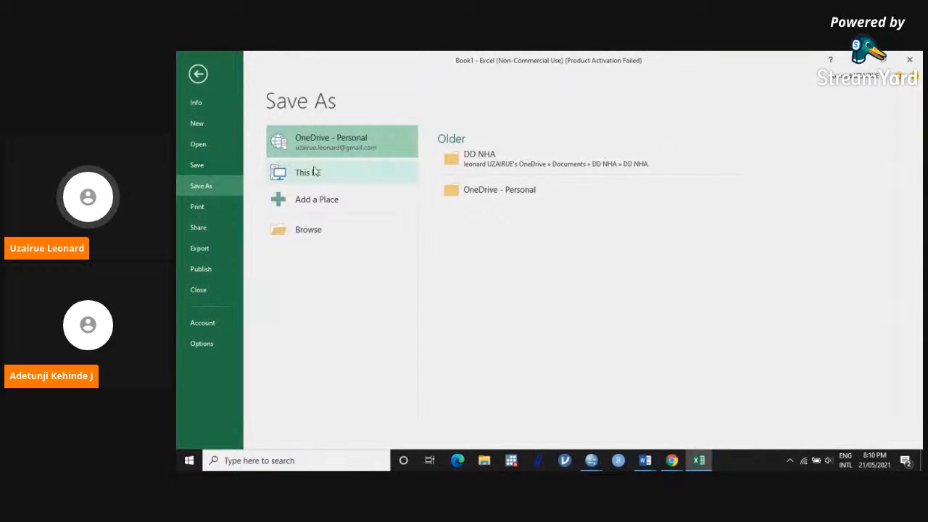
left_click(365, 173)
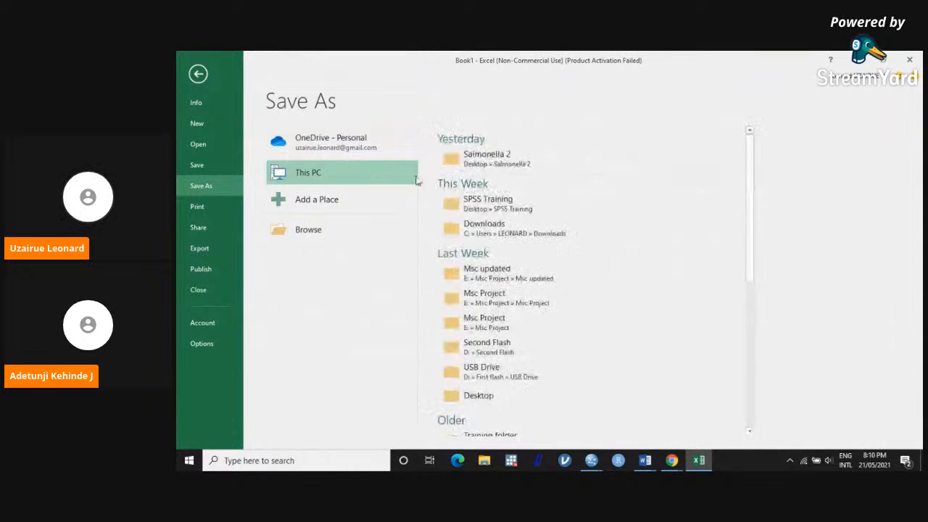
left_click(518, 206)
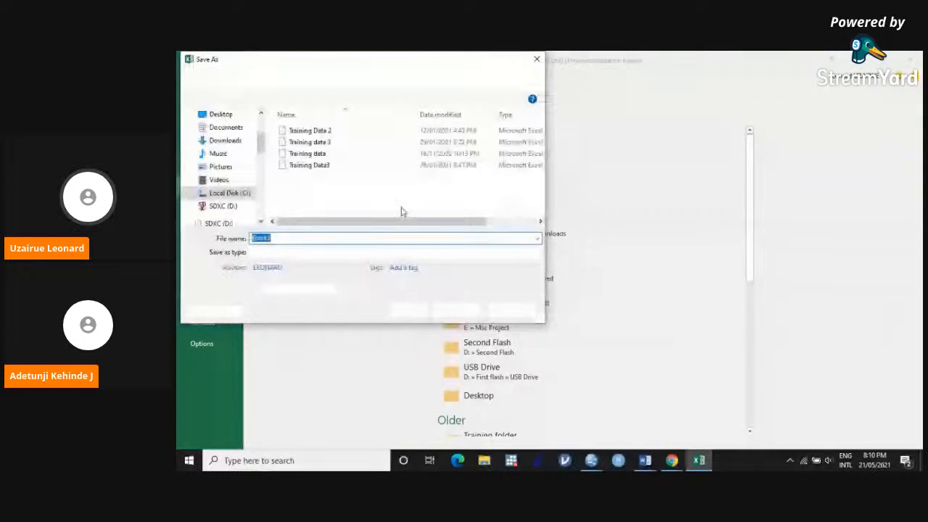
type("Test")
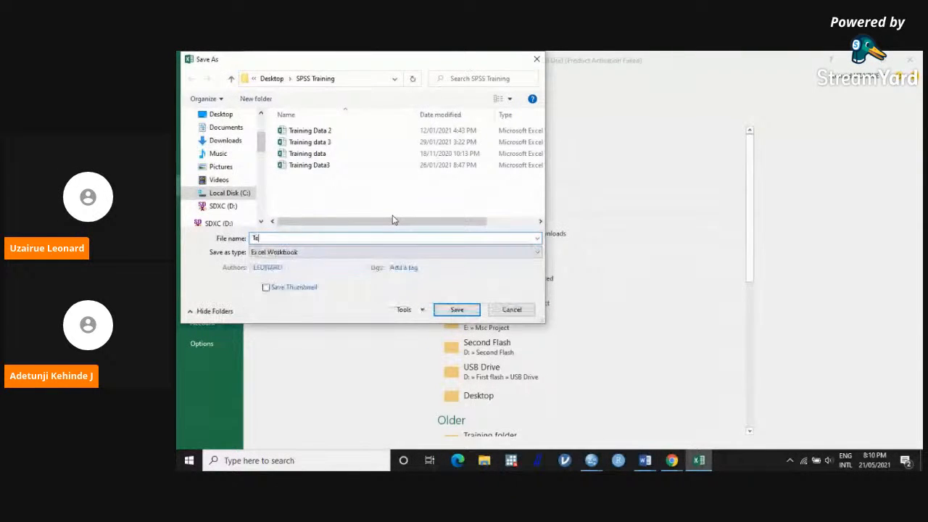
left_click(457, 310)
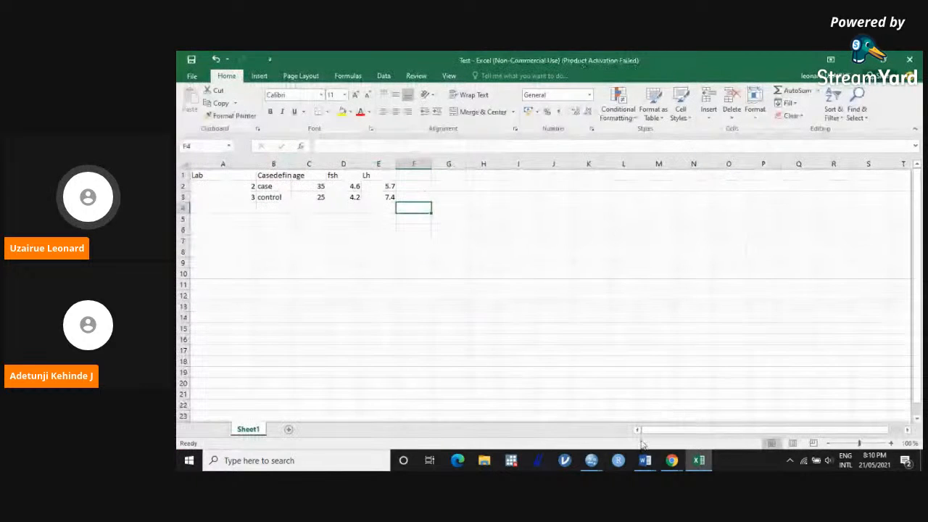
Step: Switch to the SPSS Data Editor and browse to the Desktop's SPSS Training folder for a data file to open
left_click(593, 457)
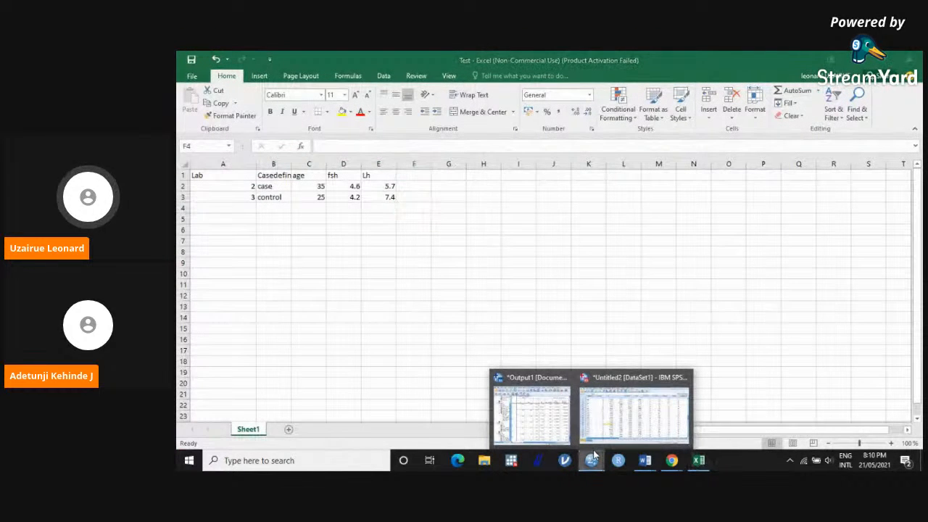
mouse_move(596, 448)
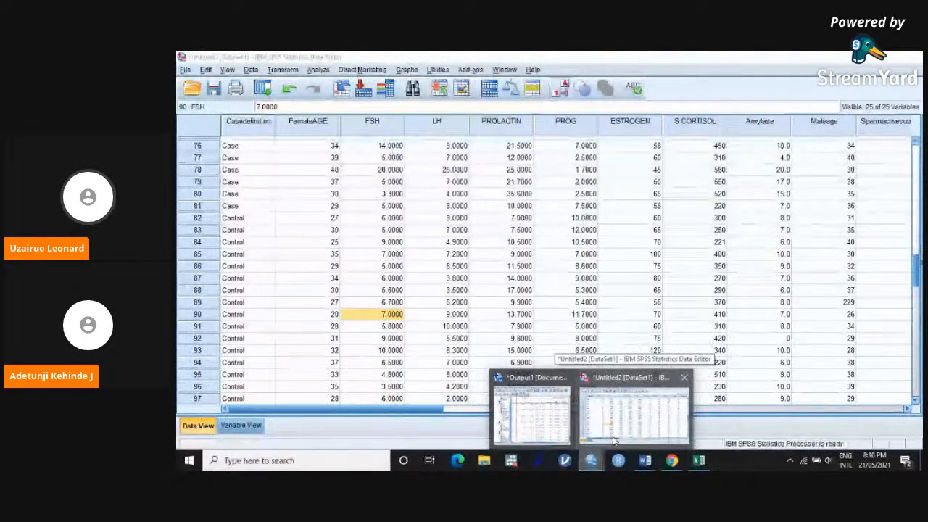
left_click(610, 423)
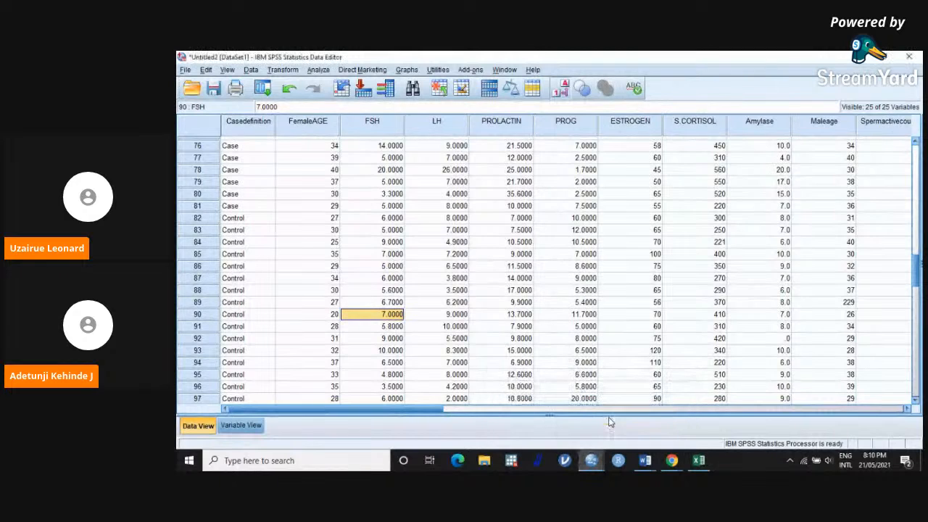
left_click(187, 71)
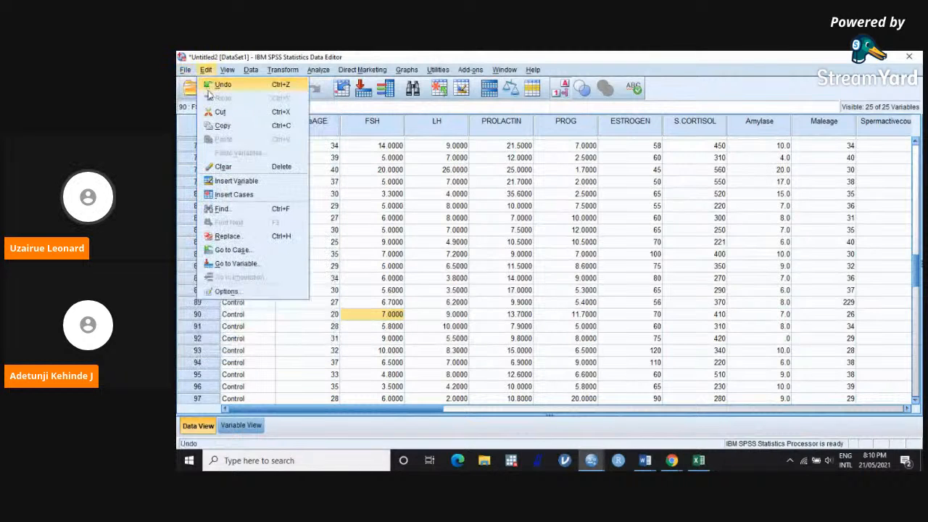
mouse_move(200, 101)
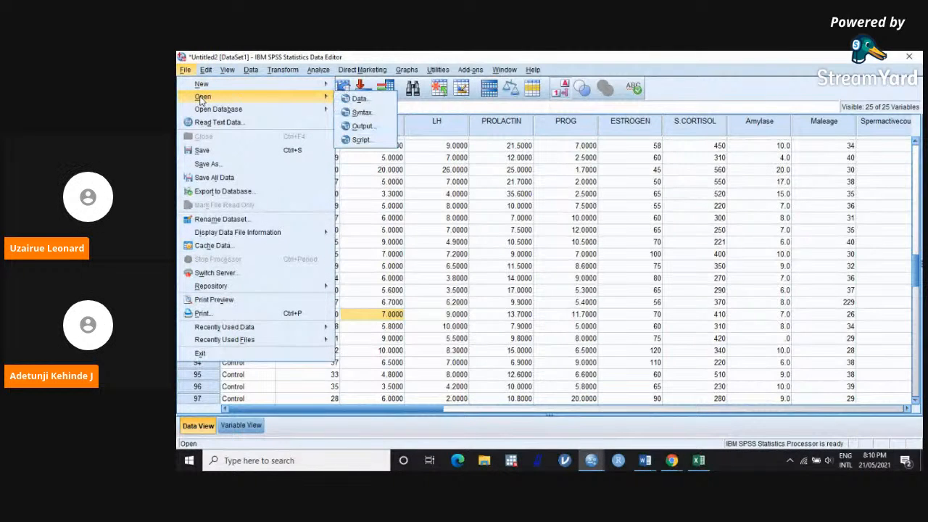
left_click(360, 100)
left_click(520, 177)
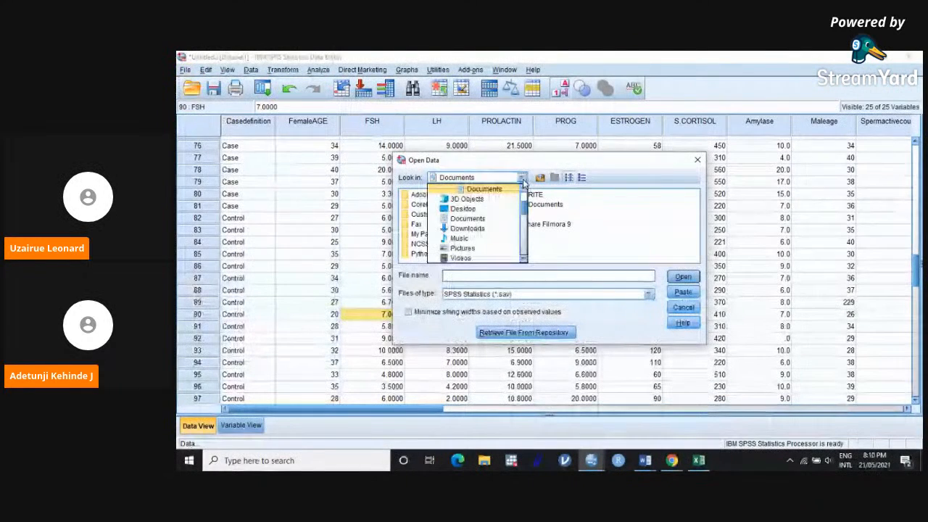
left_click(501, 211)
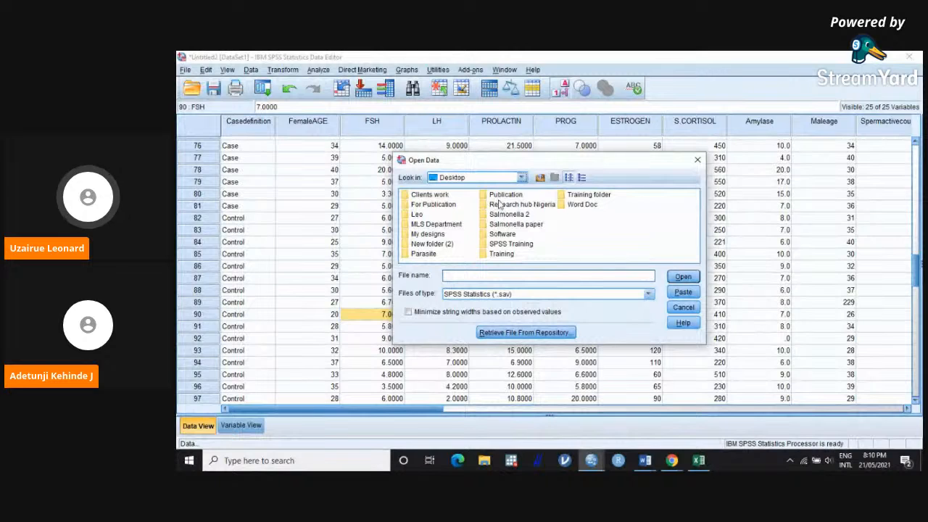
left_click(516, 245)
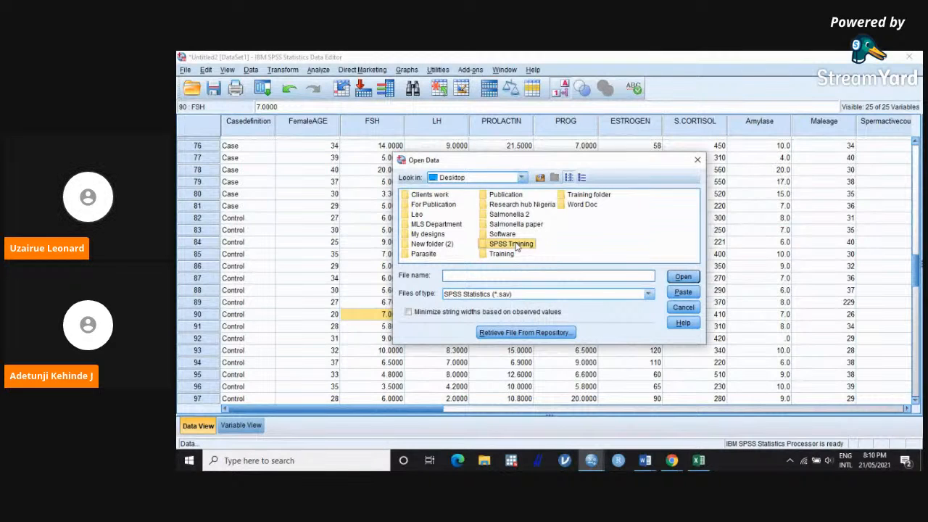
double_click(516, 245)
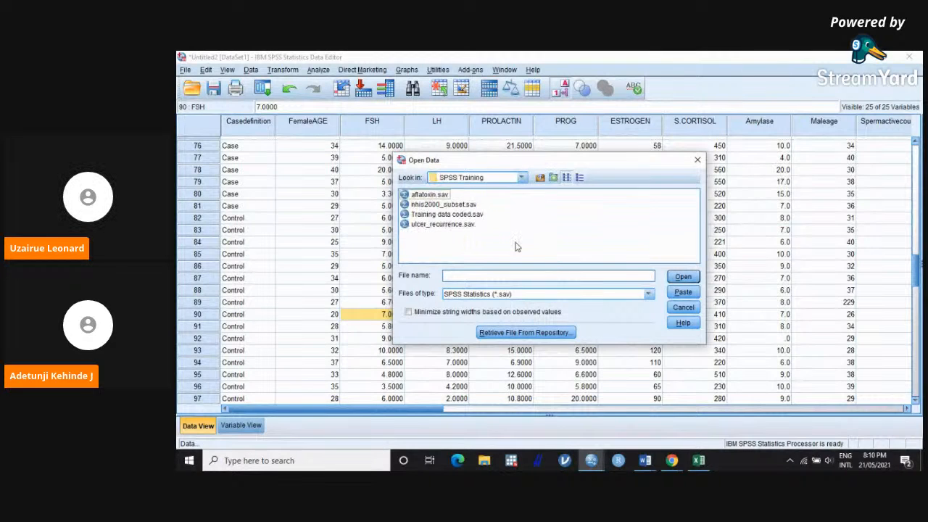
Step: Open the Excel file Test.xlsx, reading variable names from the first row of Sheet1
left_click(649, 295)
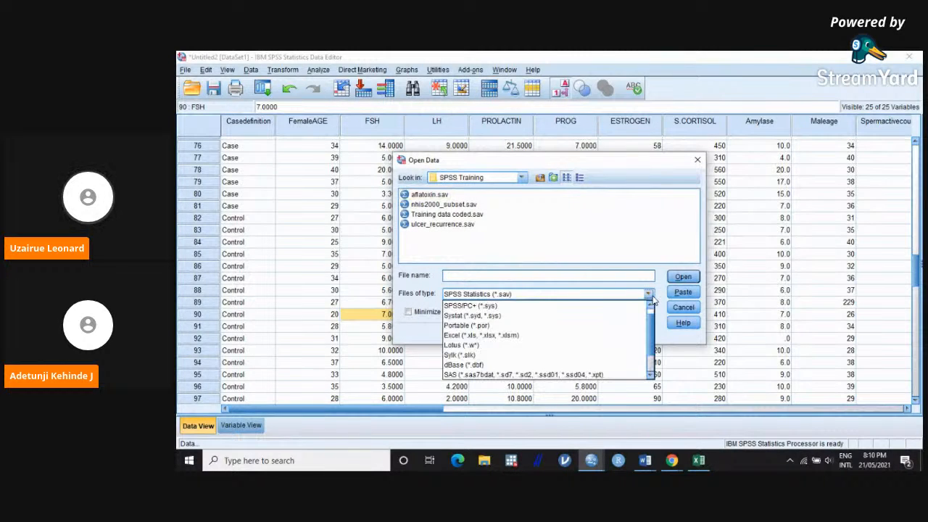
left_click(557, 336)
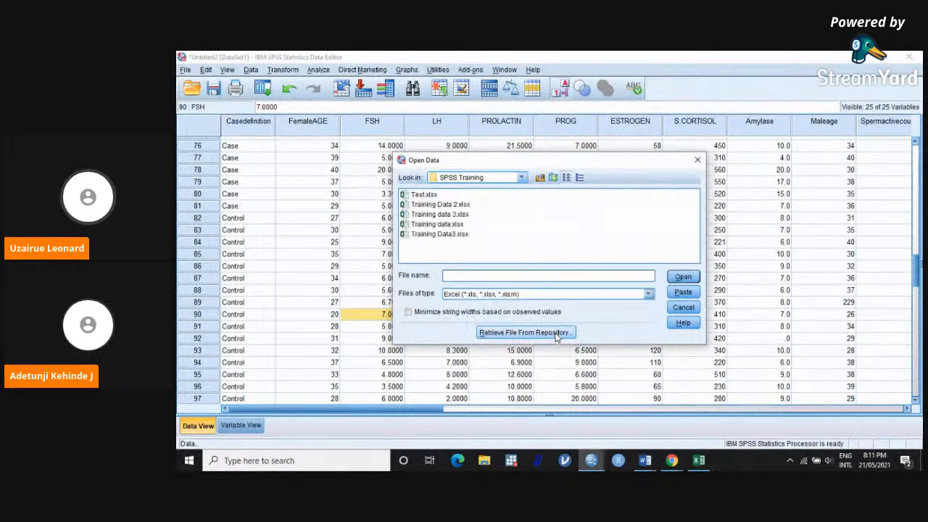
left_click(424, 196)
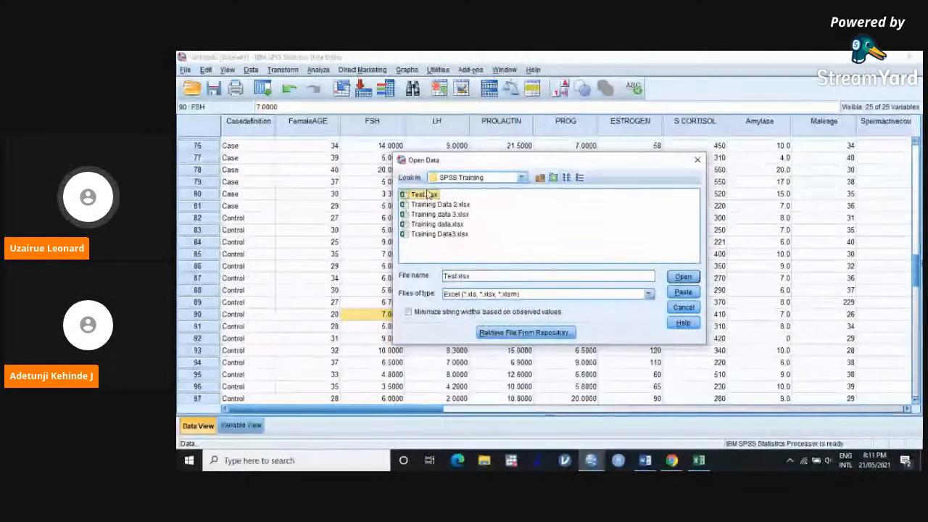
left_click(689, 278)
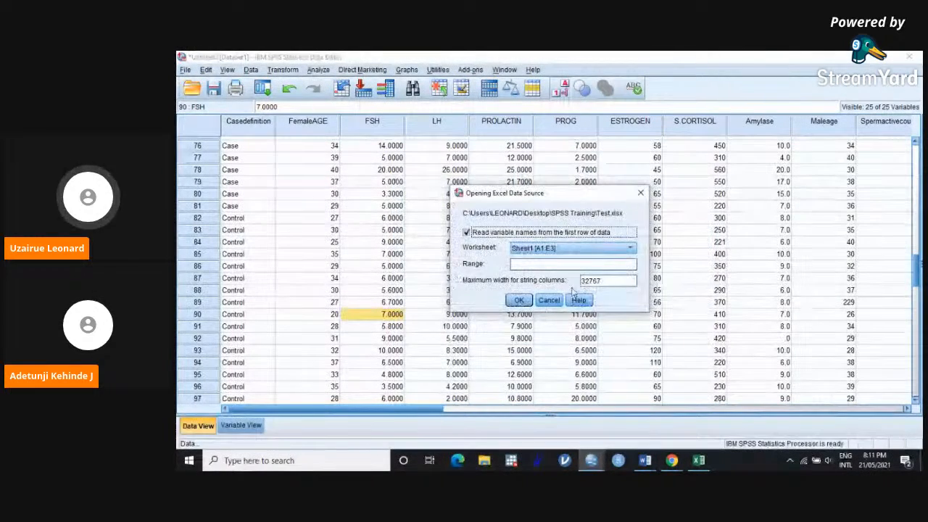
left_click(531, 301)
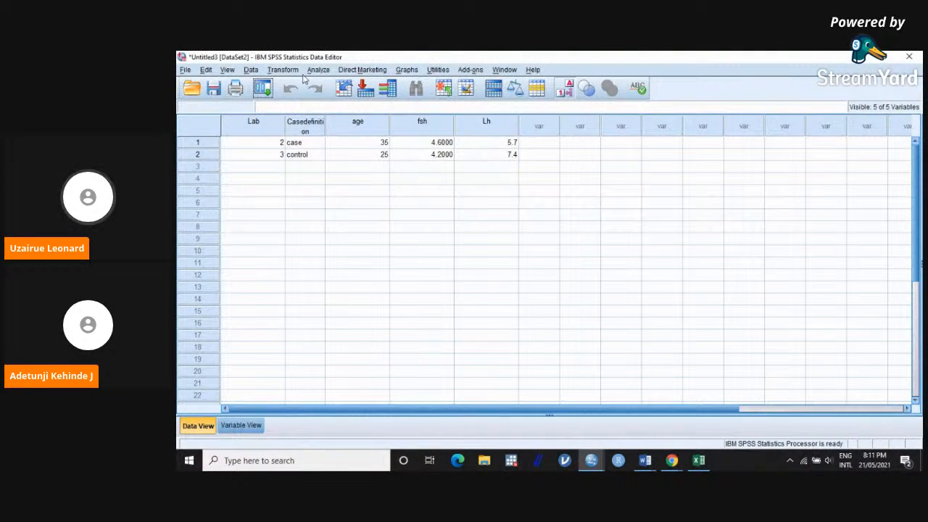
left_click(283, 70)
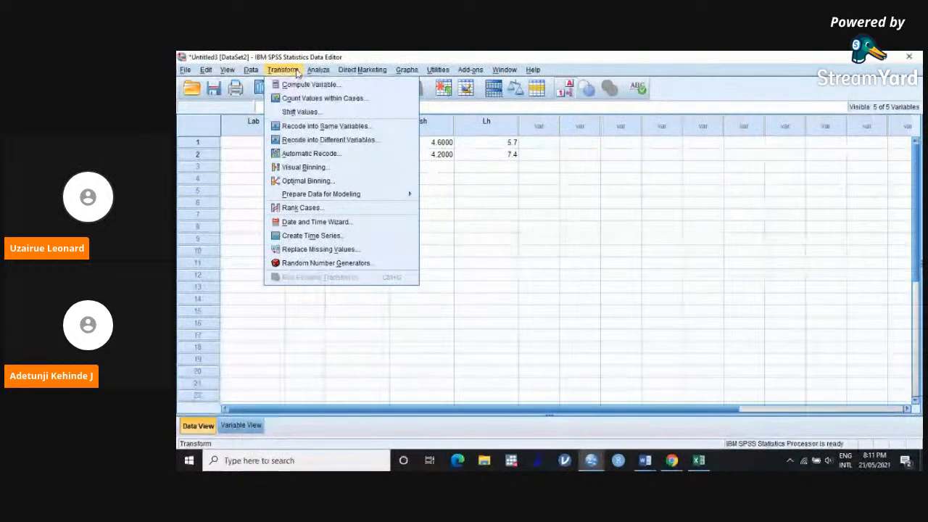
left_click(314, 140)
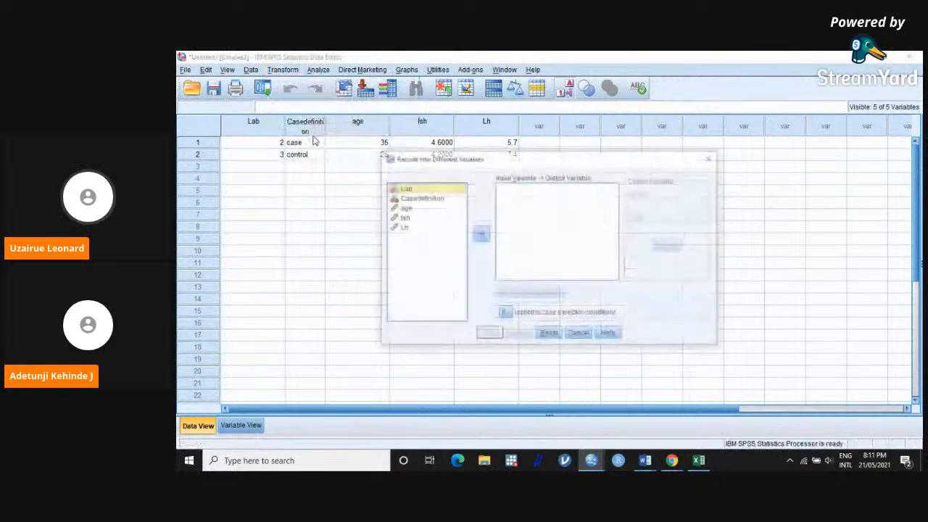
left_click(433, 202)
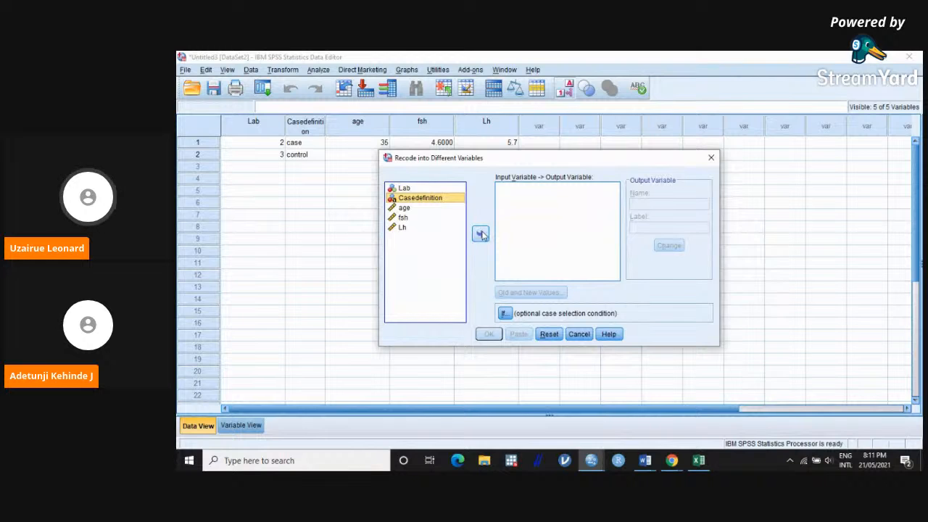
left_click(481, 234)
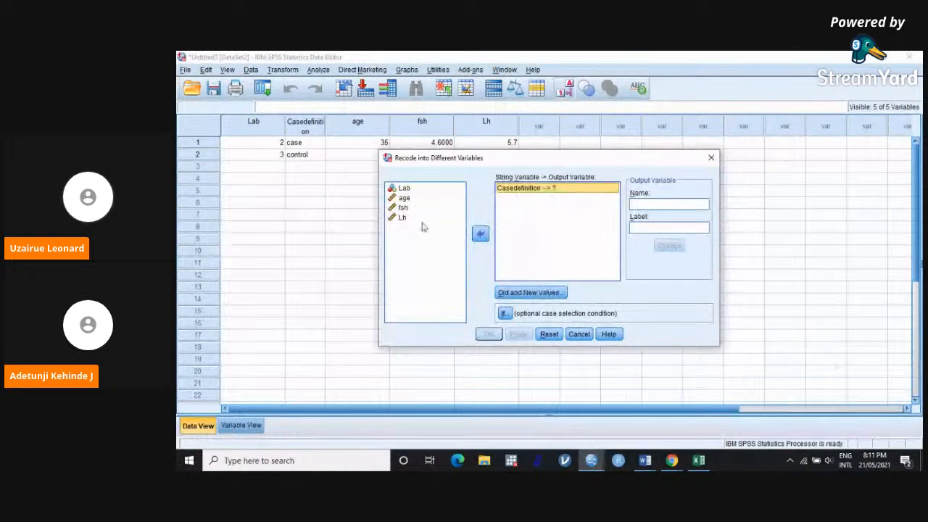
left_click(712, 158)
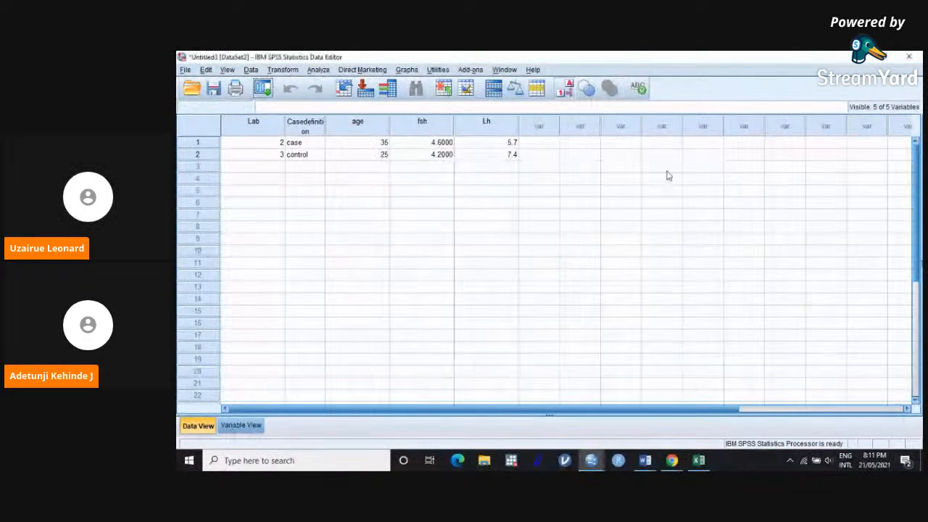
Step: Return to the Untitled2 dataset and show the Cdefinition column as numeric codes instead of value labels
left_click(859, 59)
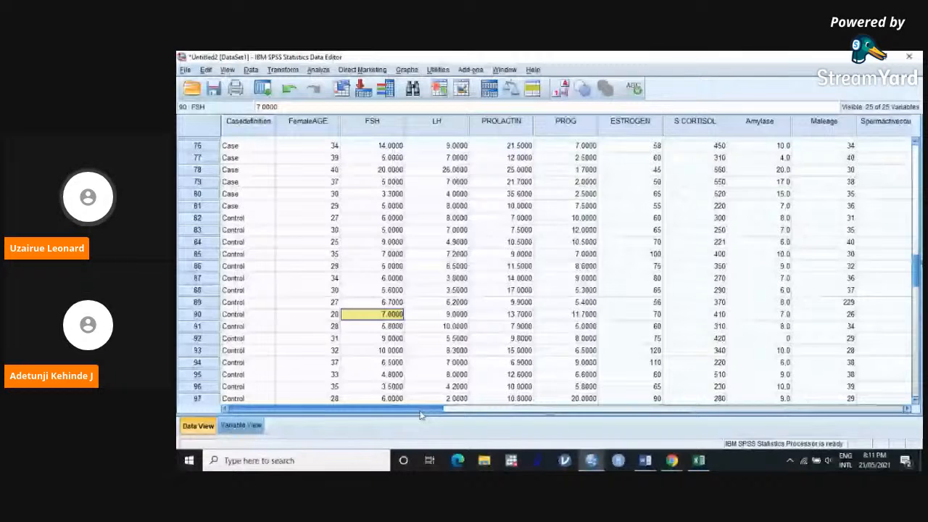
left_click_drag(419, 410, 789, 444)
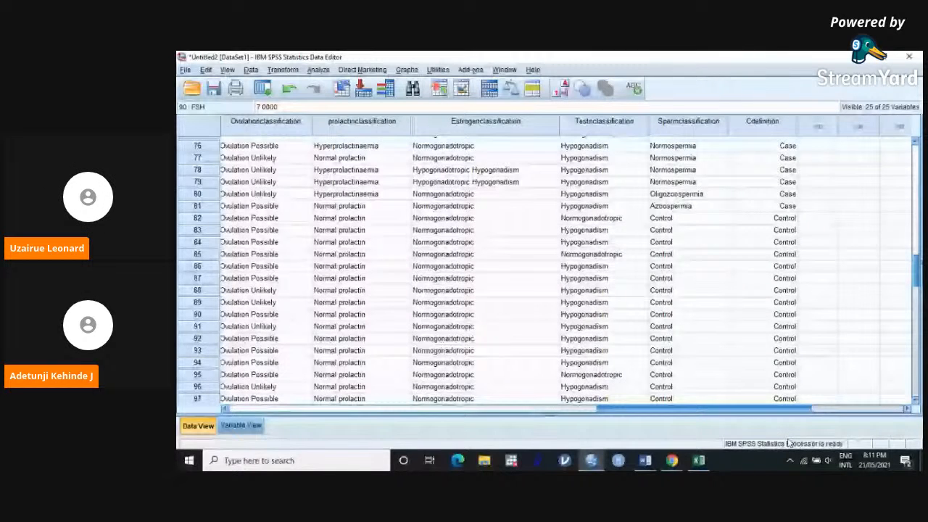
left_click_drag(790, 443, 805, 443)
left_click(561, 88)
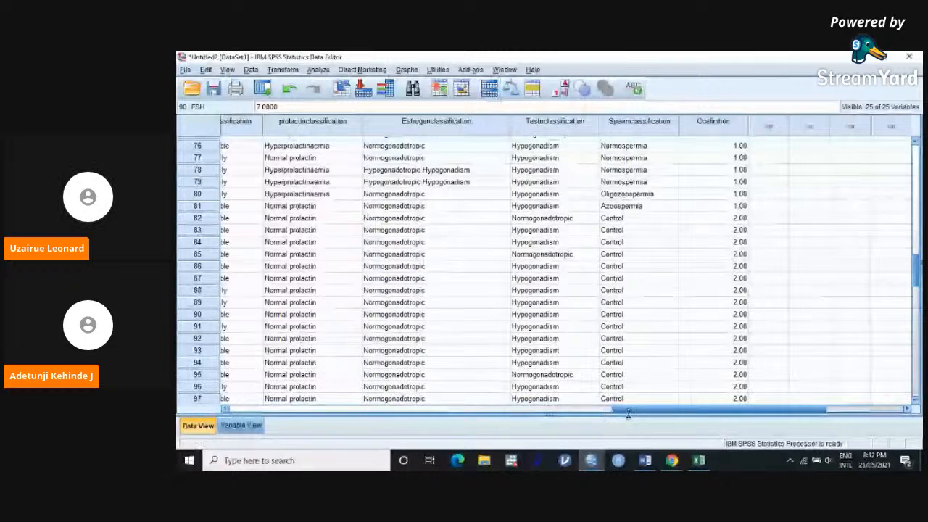
left_click_drag(633, 414, 271, 382)
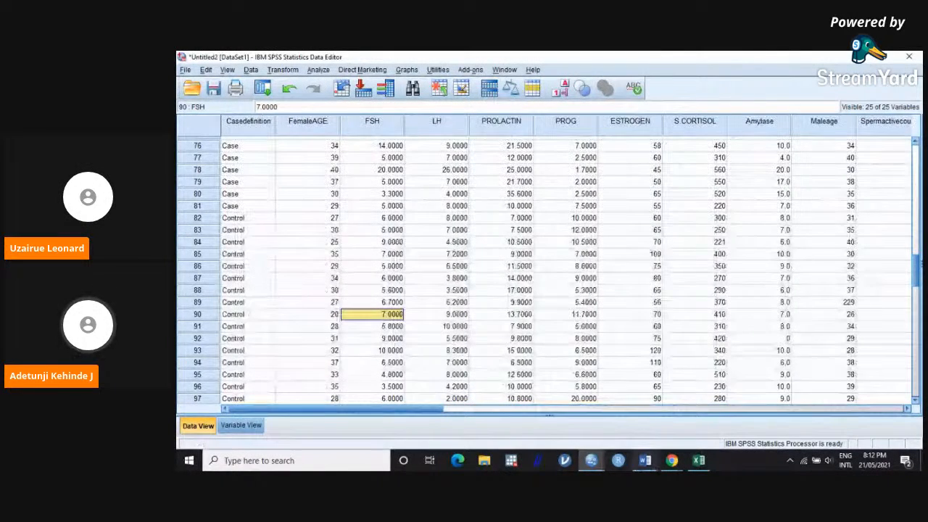
mouse_move(674, 468)
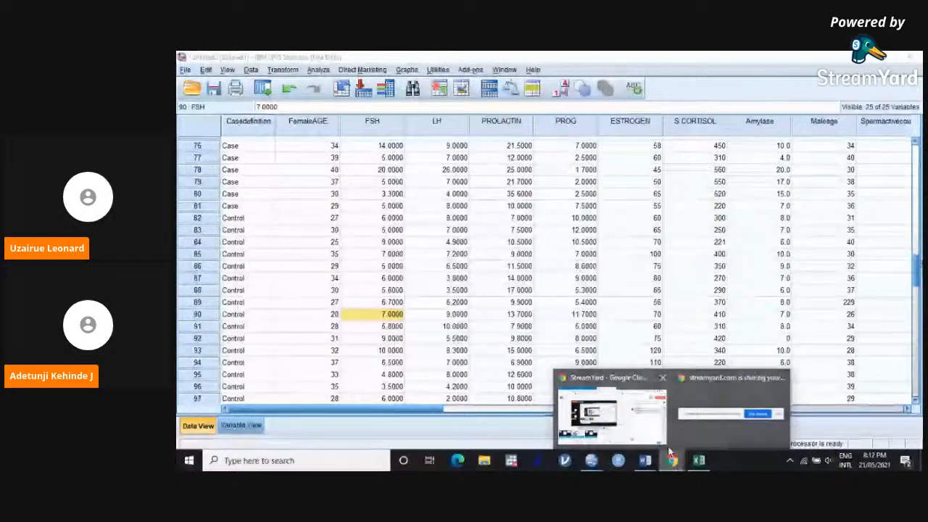
left_click(604, 409)
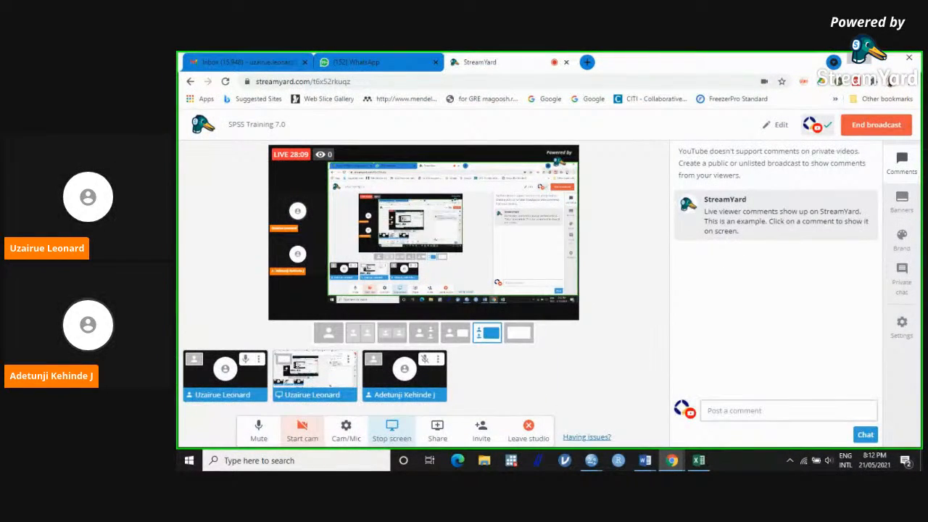
left_click(851, 58)
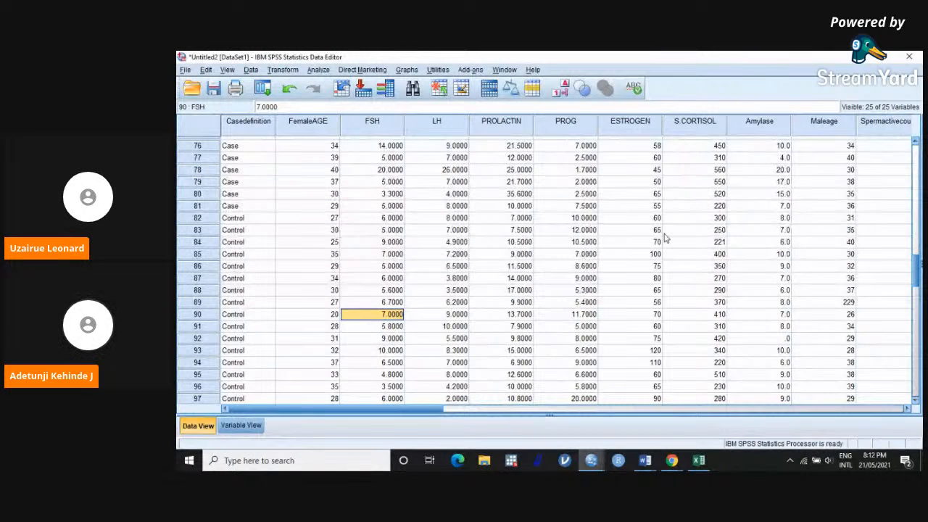
left_click(671, 460)
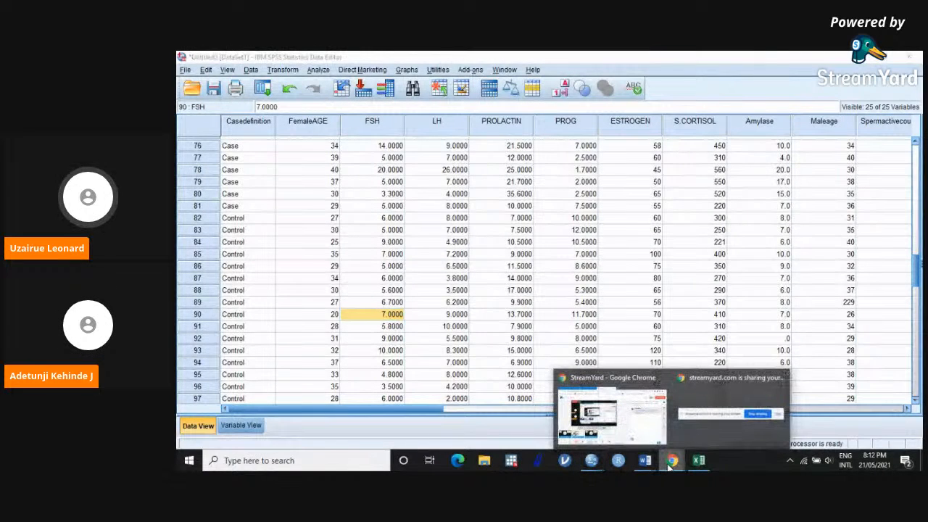
left_click(647, 430)
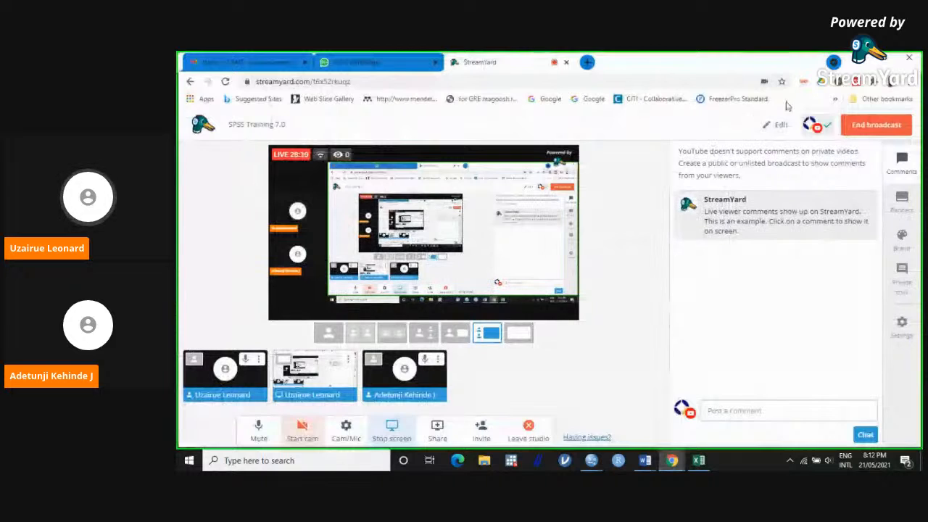
left_click(865, 61)
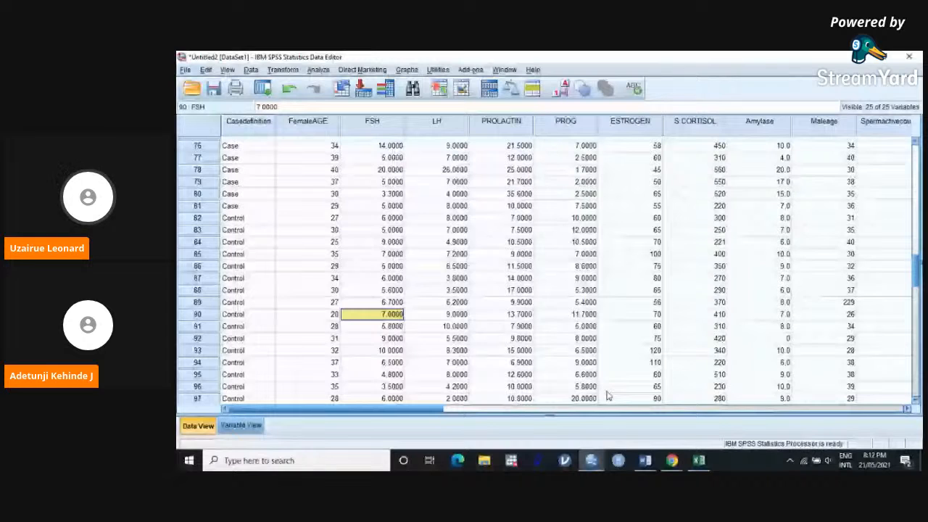
Step: Examine how the Cdefinition codes run from the case rows to the control rows of the dataset
left_click(644, 410)
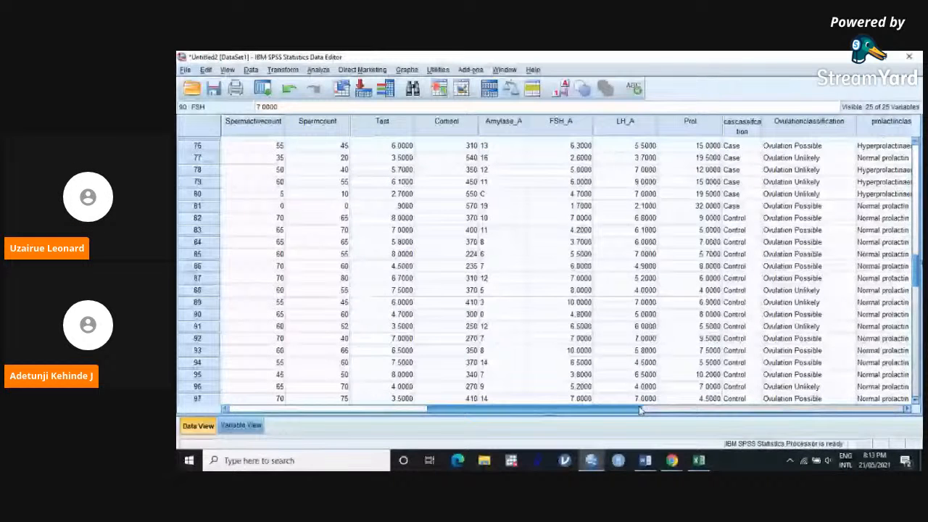
left_click_drag(641, 410, 801, 434)
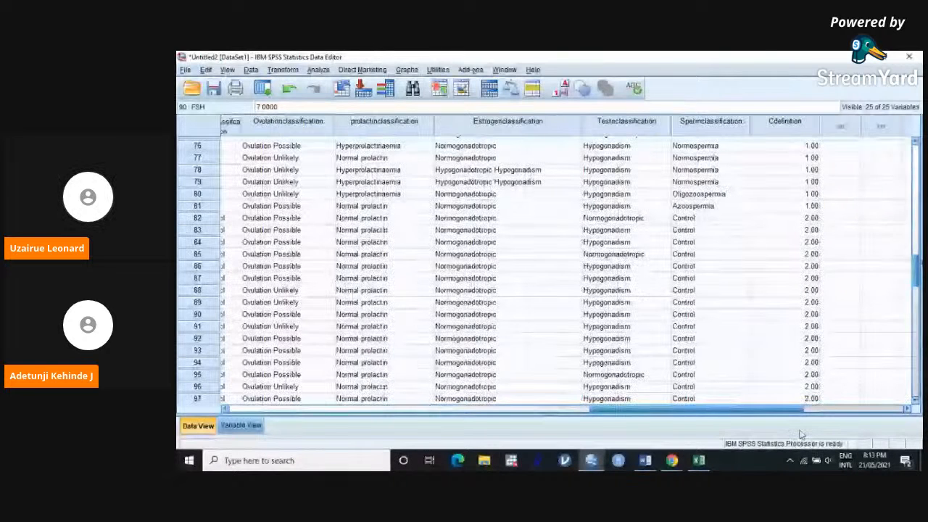
left_click_drag(919, 272, 918, 138)
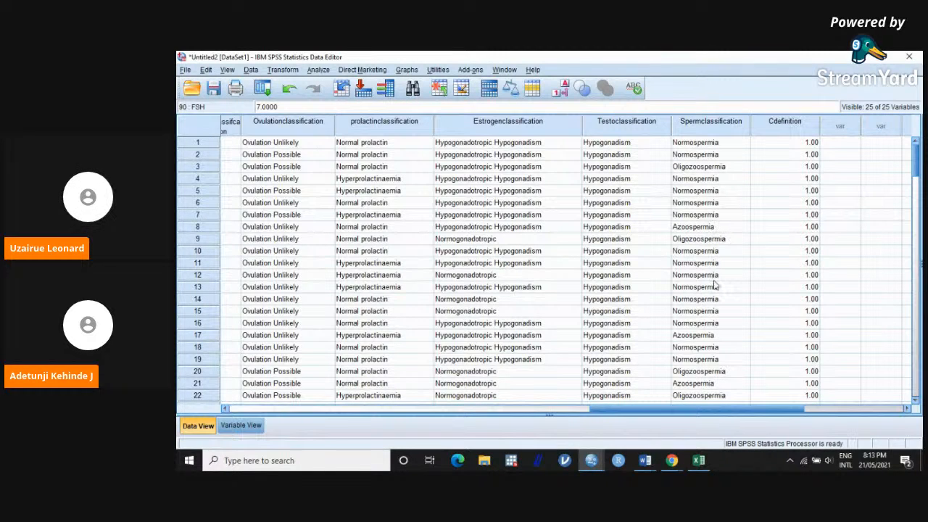
scroll(715, 284, "down", 4)
scroll(715, 284, "down", 20)
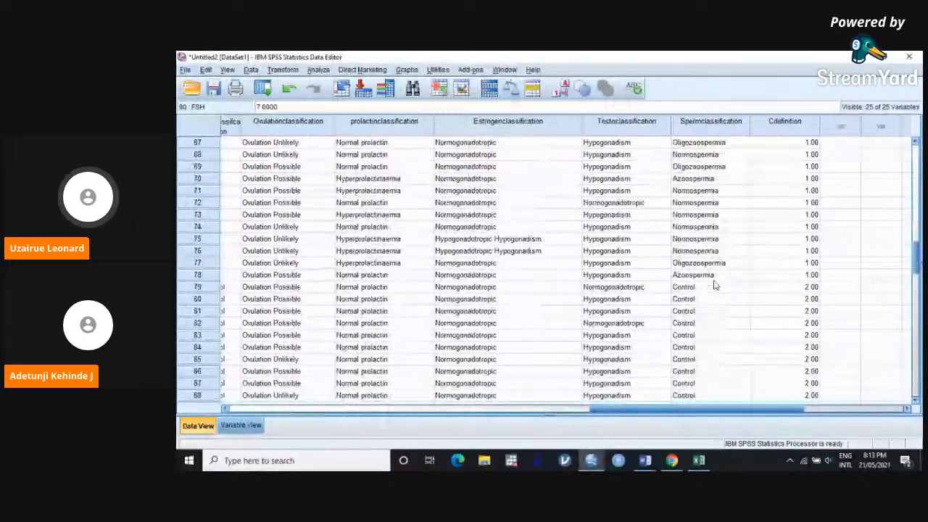
scroll(712, 232, "up", 20)
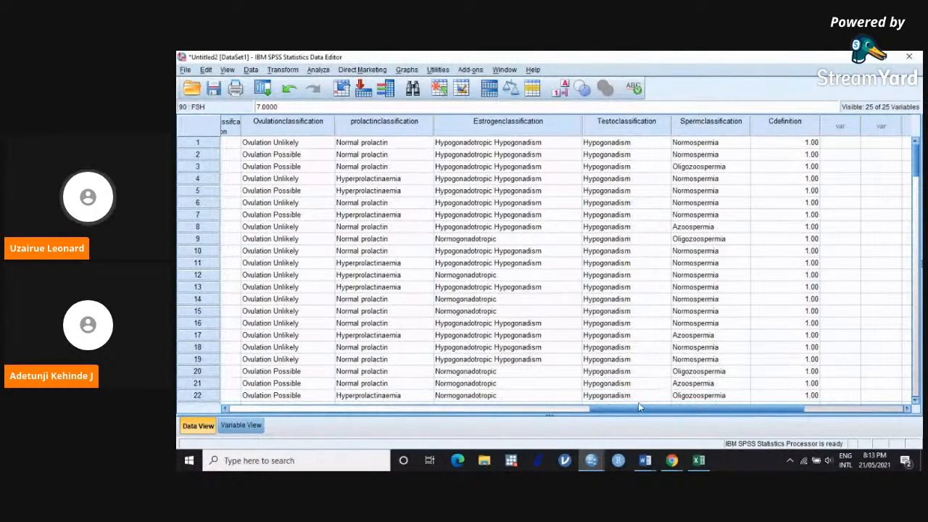
Step: Review the measurement columns and the Spermclassification groups across the case and control rows
left_click_drag(639, 412, 471, 413)
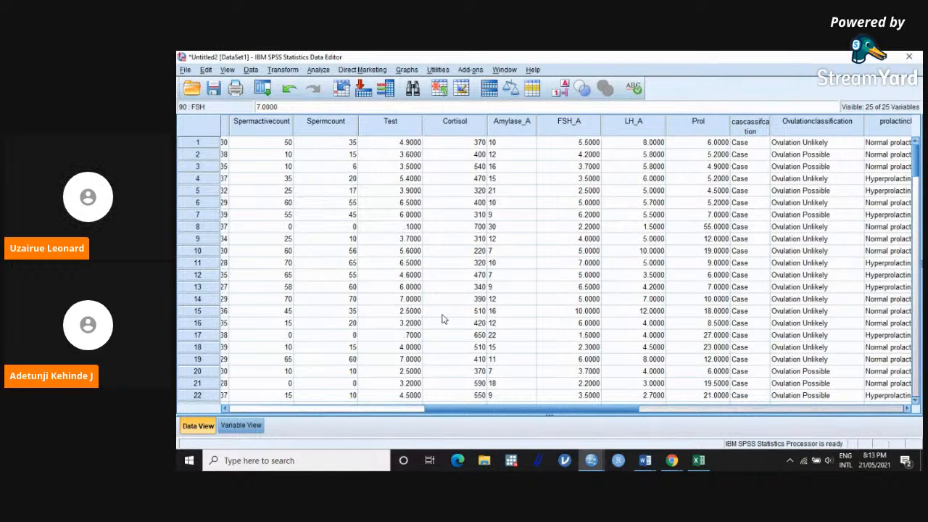
left_click_drag(480, 408, 667, 428)
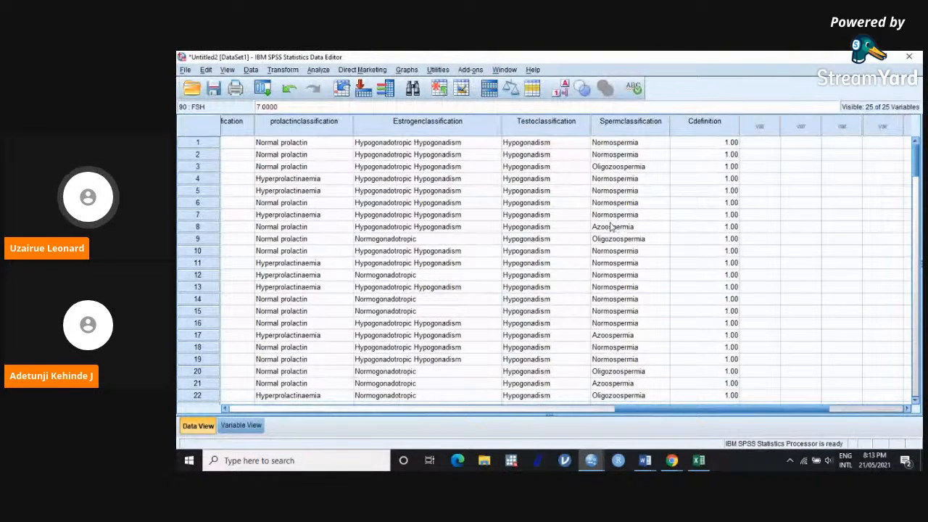
scroll(611, 226, "down", 4)
scroll(611, 227, "down", 20)
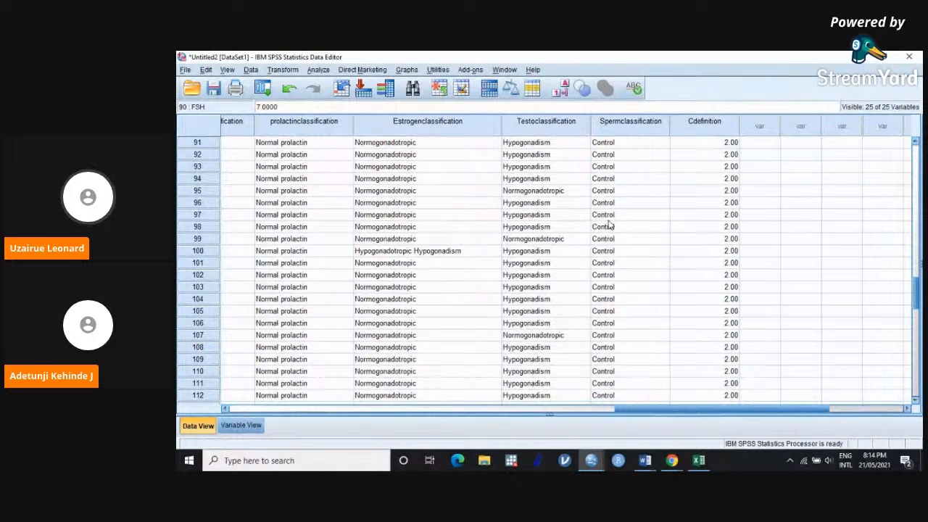
scroll(609, 226, "up", 20)
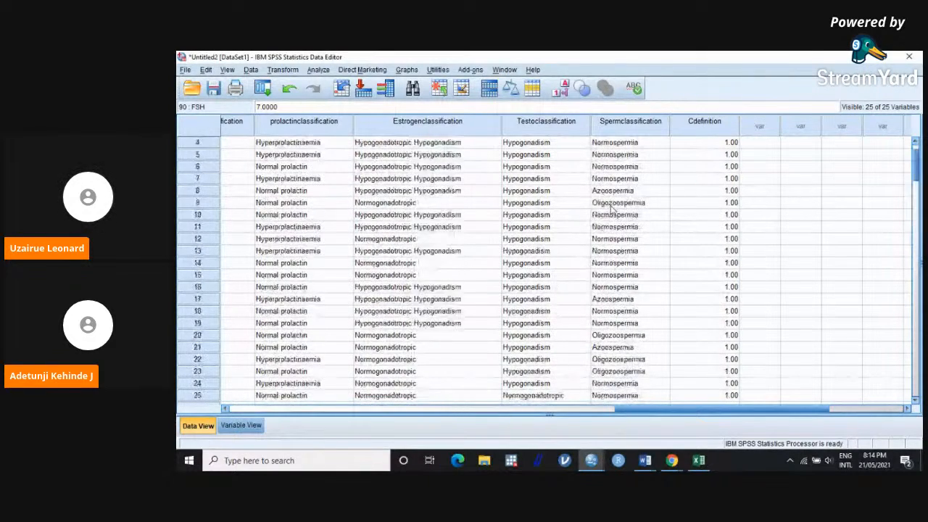
scroll(611, 208, "up", 1)
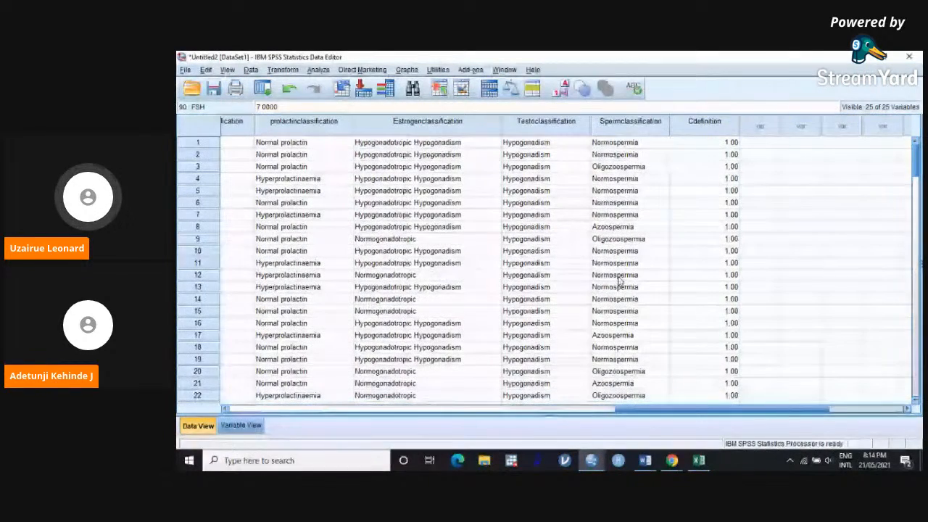
mouse_move(672, 461)
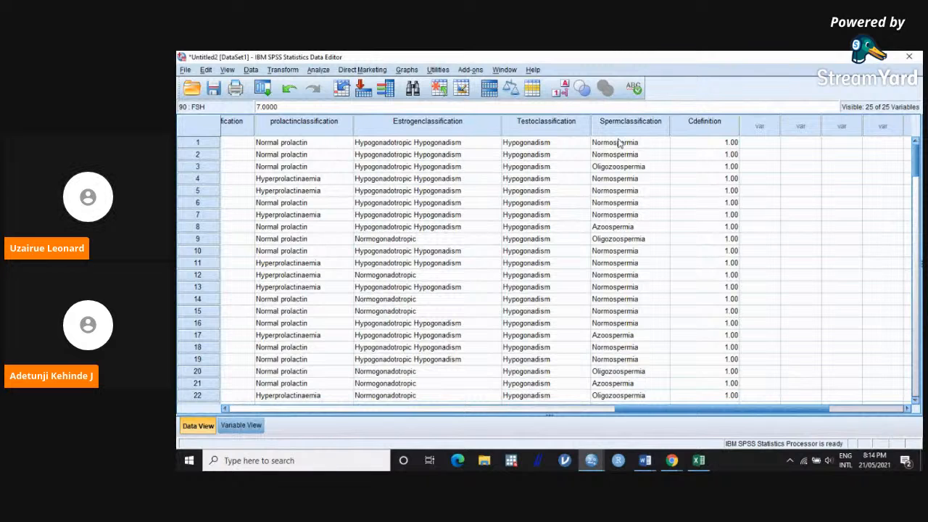
left_click(317, 71)
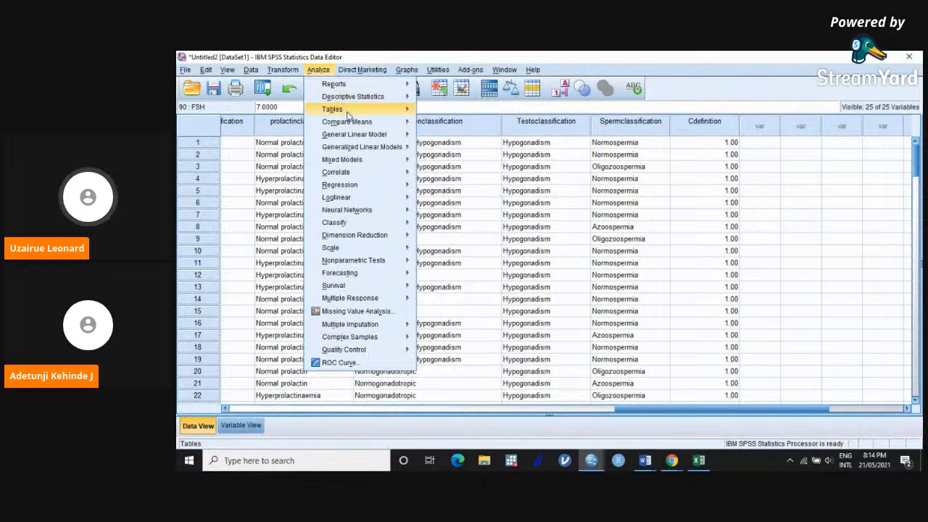
mouse_move(355, 125)
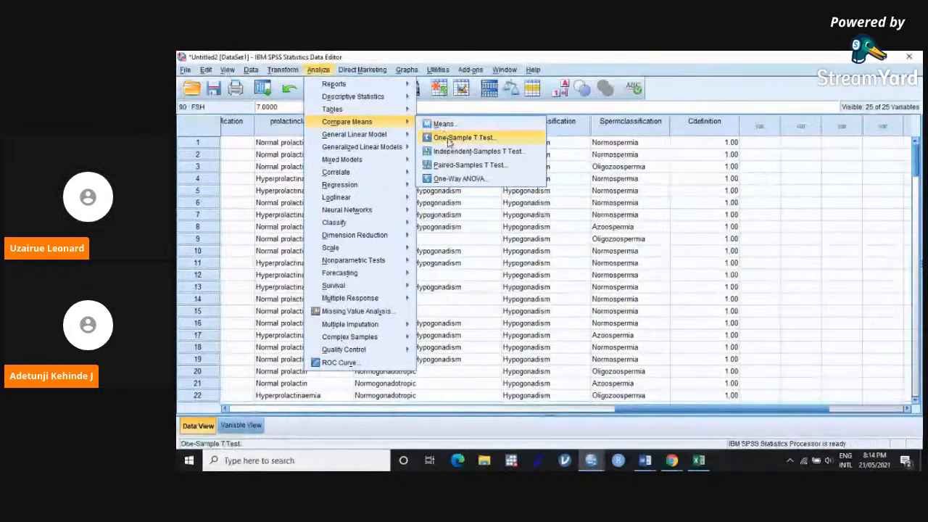
left_click(457, 176)
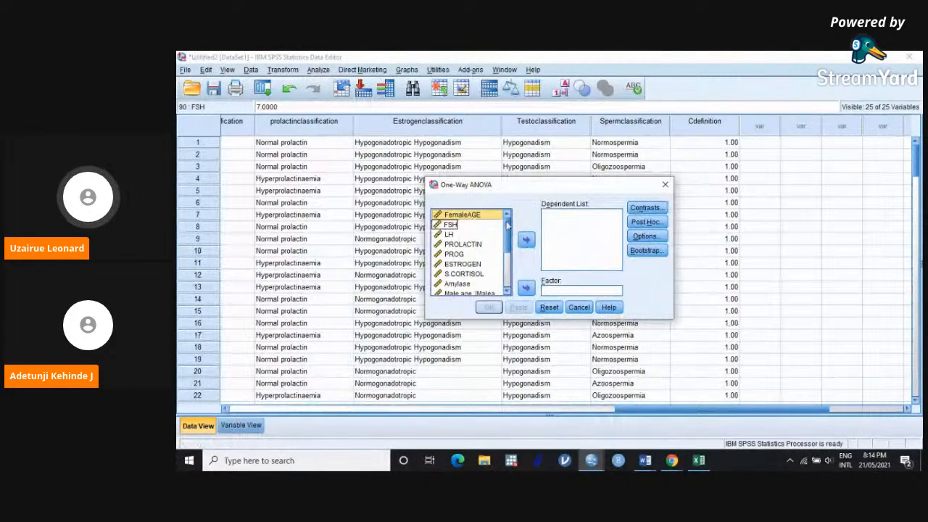
mouse_move(507, 226)
left_mouse_down()
mouse_move(510, 243)
mouse_move(507, 216)
left_mouse_up()
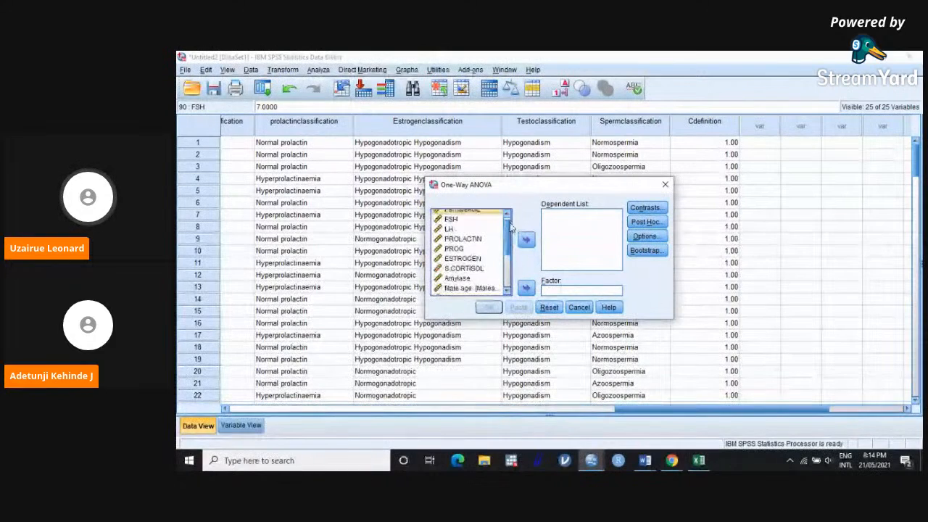
left_click(456, 221)
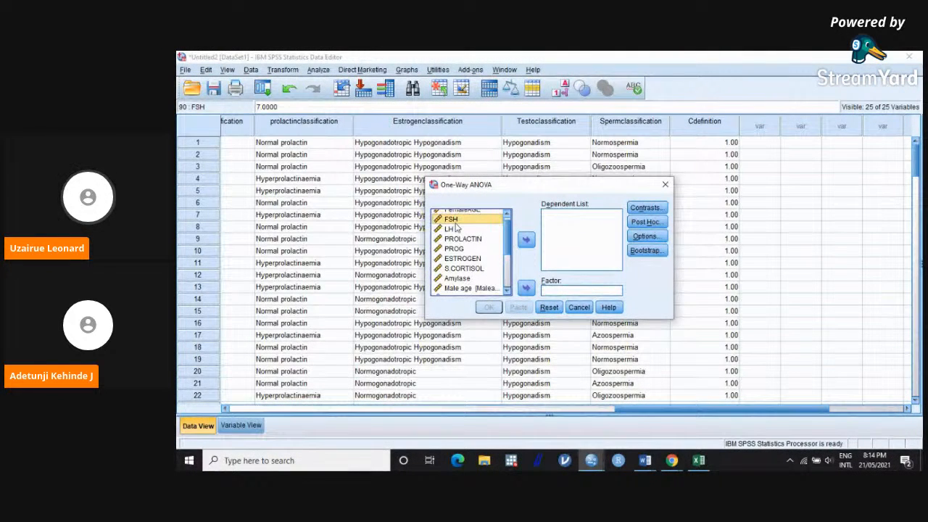
left_click(455, 230, "shift")
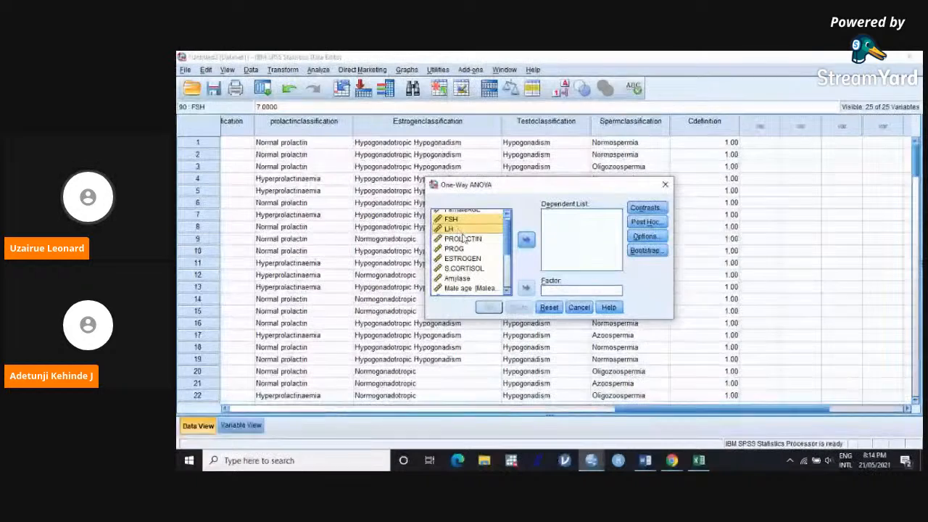
left_click(460, 238, "shift")
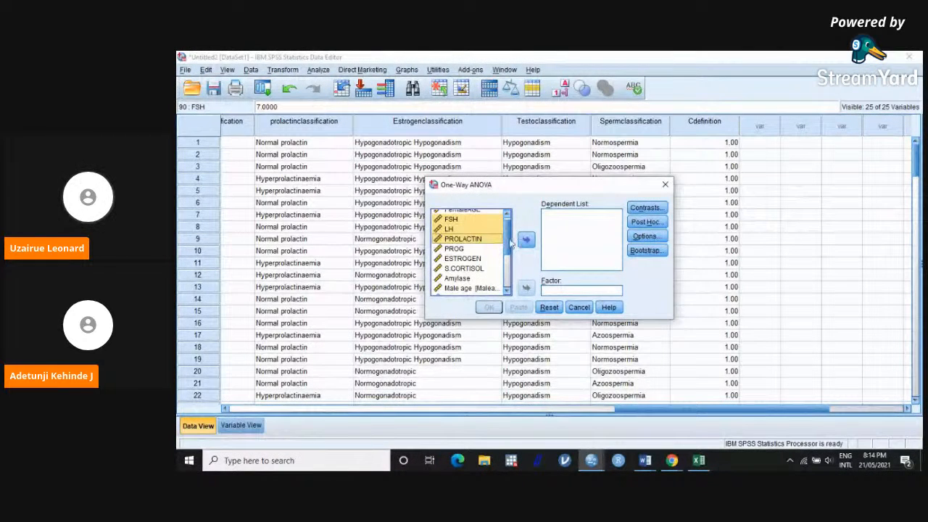
left_click(464, 248, "shift")
left_click(472, 260, "shift")
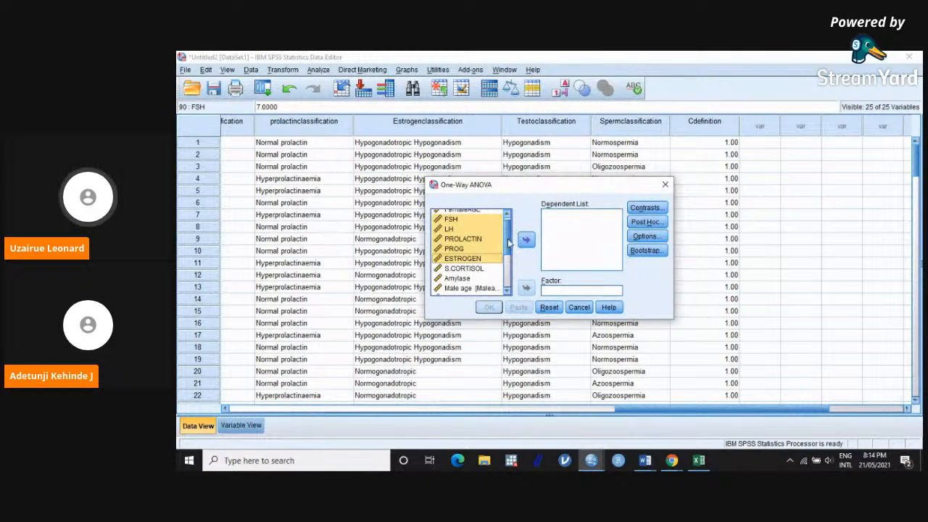
scroll(475, 267, "down", 2)
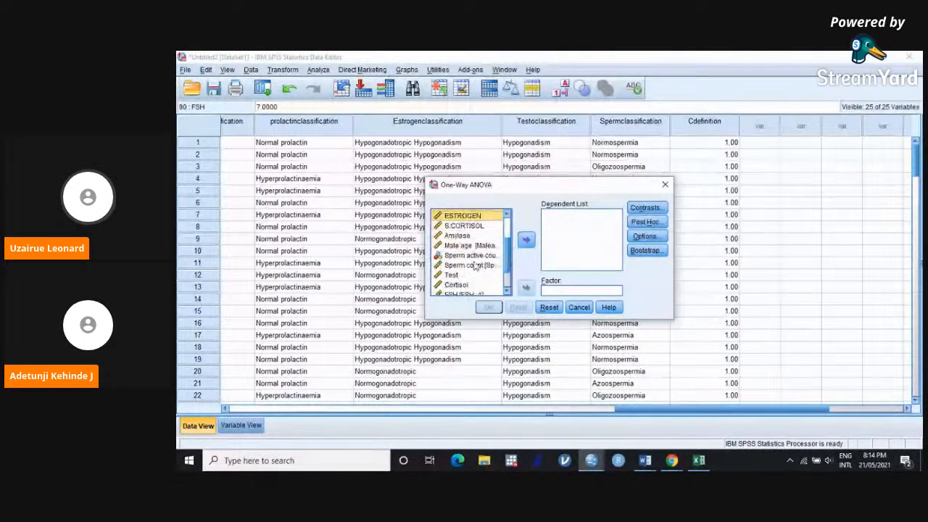
left_click(464, 276, "ctrl")
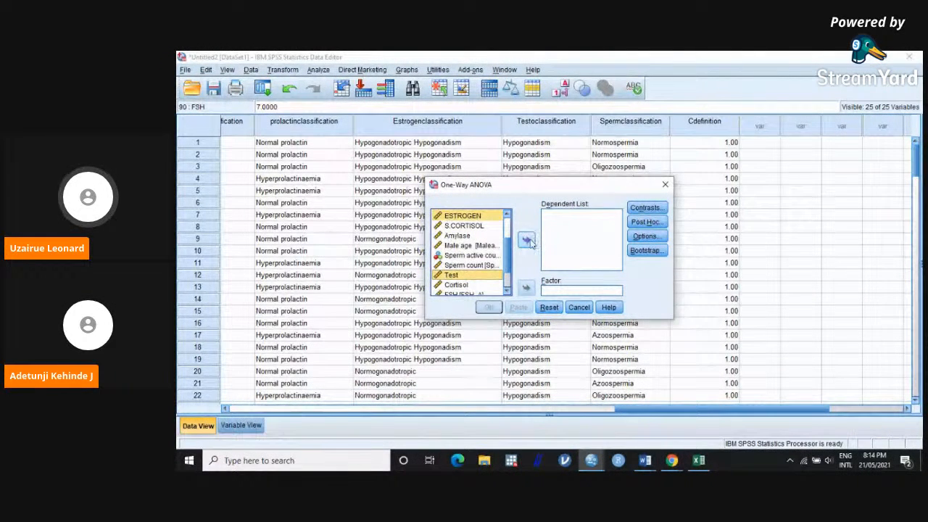
left_click(527, 241)
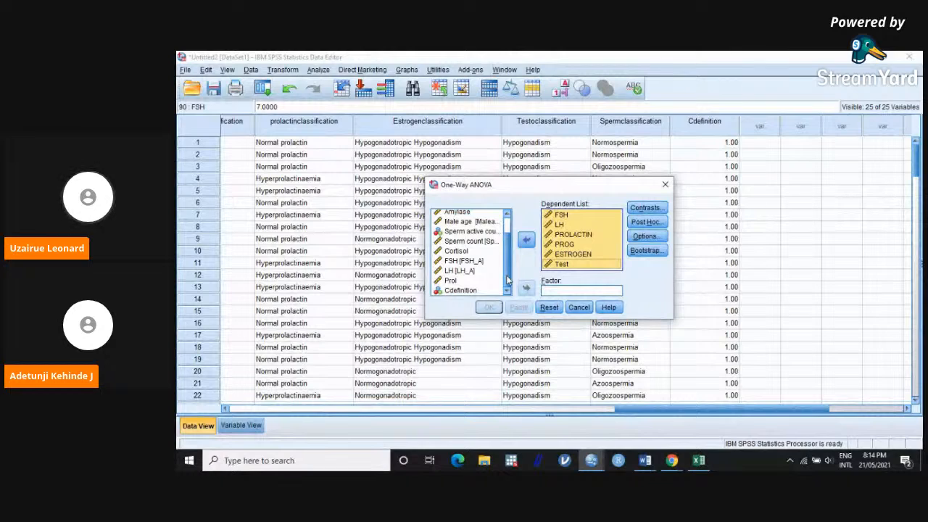
scroll(507, 279, "up", 1)
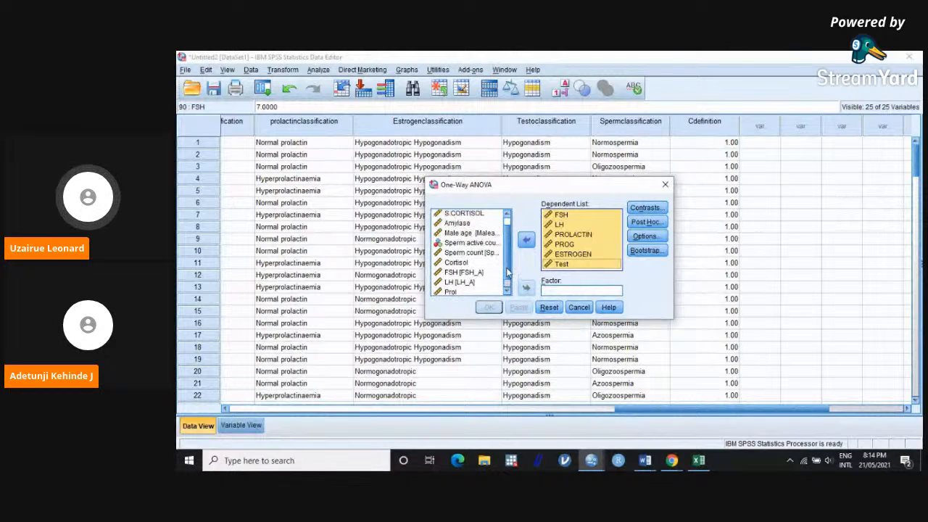
left_click(476, 254)
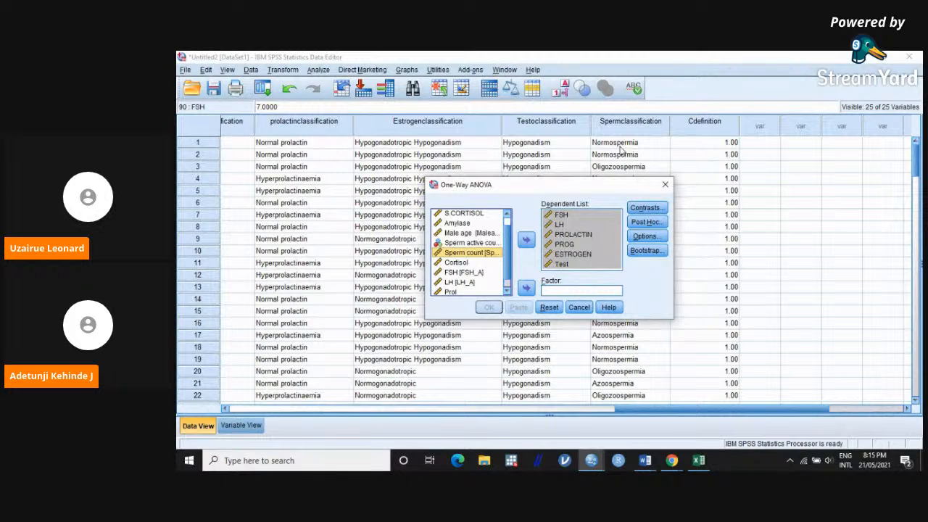
scroll(509, 268, "down", 1)
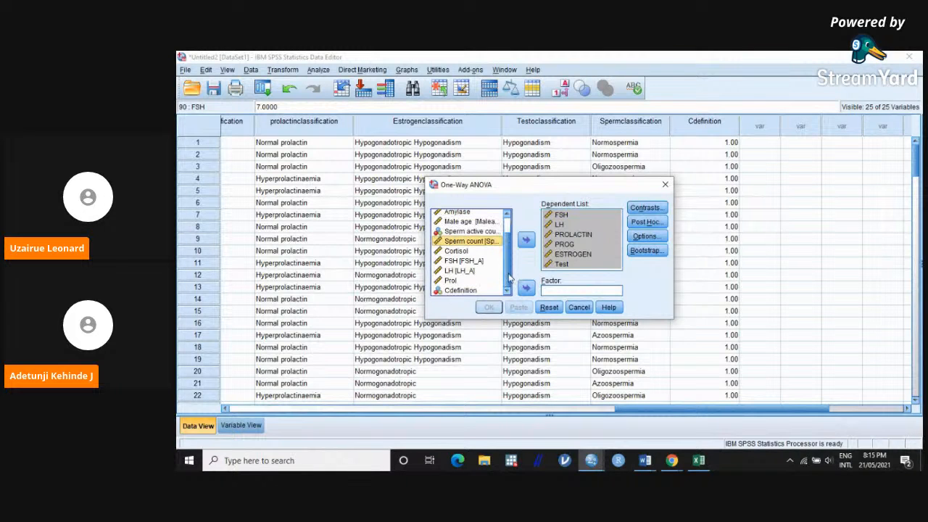
scroll(511, 272, "up", 2)
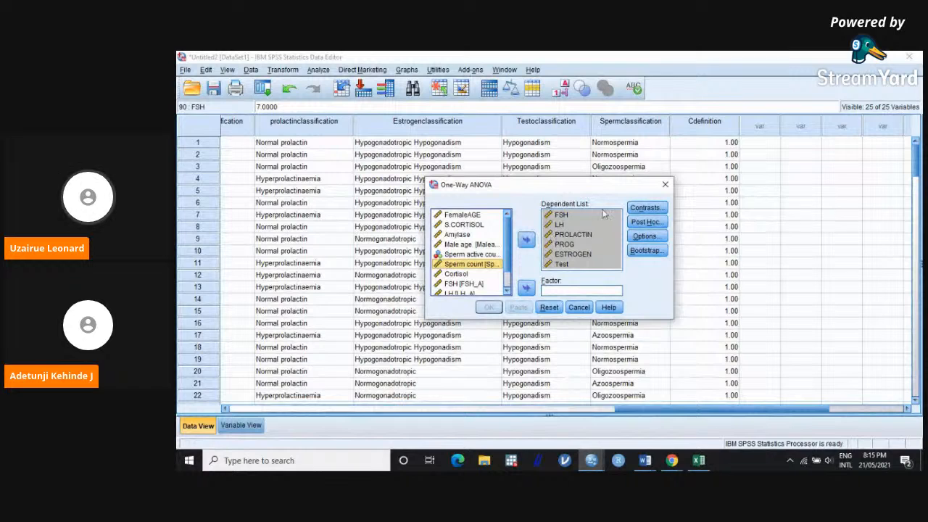
left_click(665, 186)
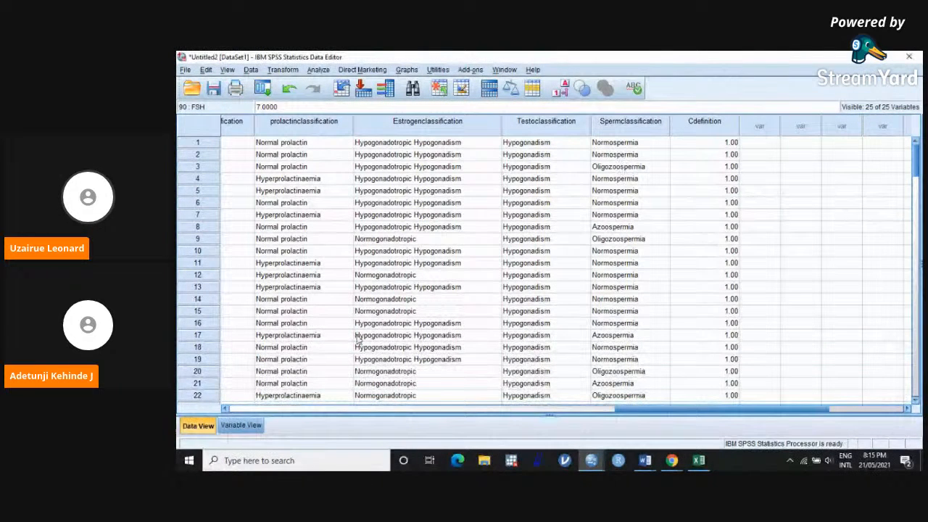
Step: Check the variable type of Spermclassification in the variable definitions, and highlight its first eight values in the data
left_click(258, 427)
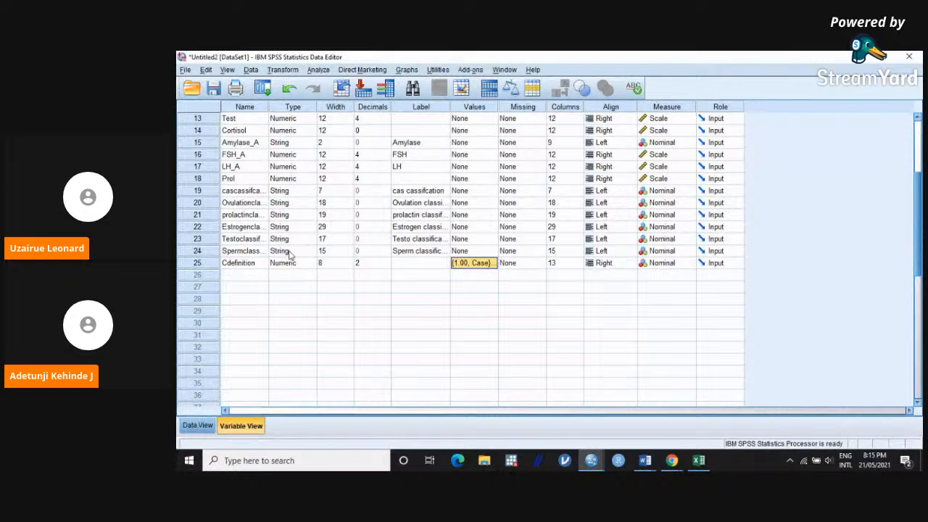
left_click(208, 428)
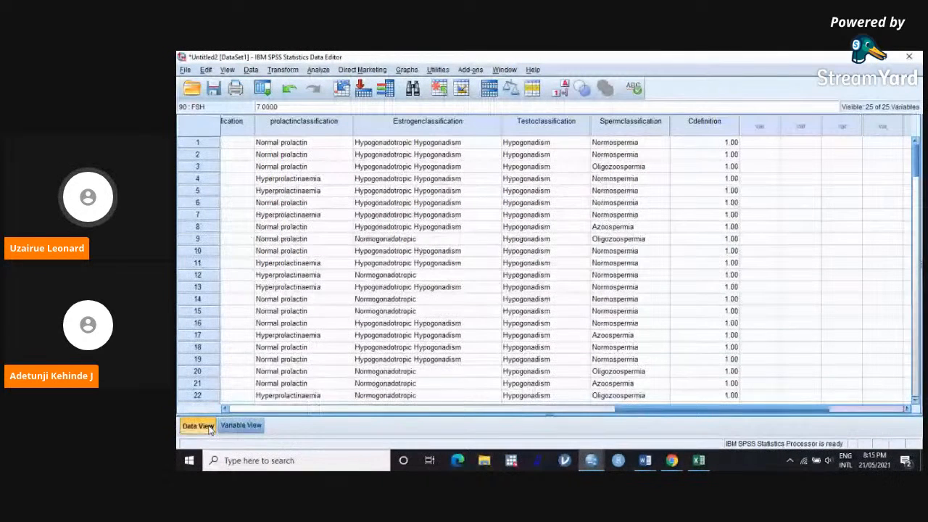
left_click_drag(625, 143, 642, 227)
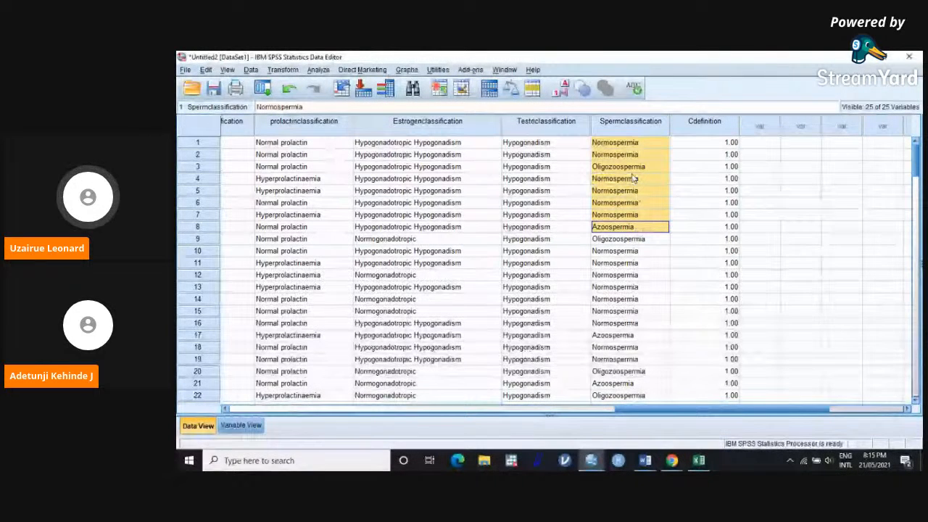
Step: Set up a new Recode into Different Variables, clearing the previous Casedefinition recode and adding Spermclassification as the input variable
left_click(319, 70)
mouse_move(279, 70)
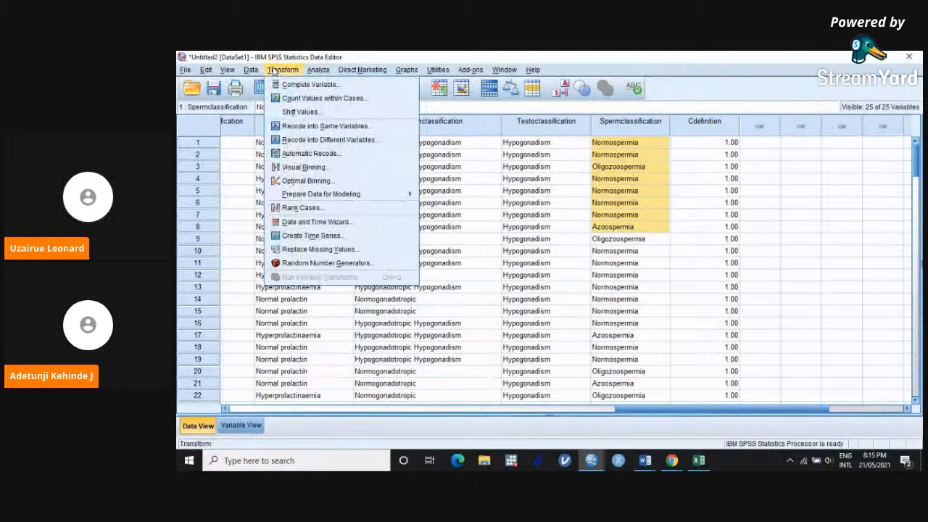
left_click(308, 143)
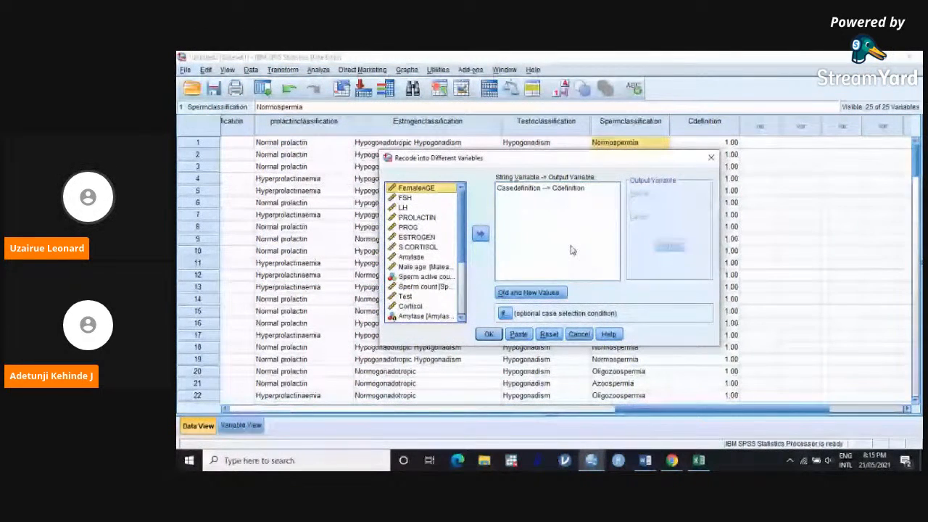
left_click(549, 333)
scroll(457, 253, "down", 2)
scroll(457, 253, "down", 3)
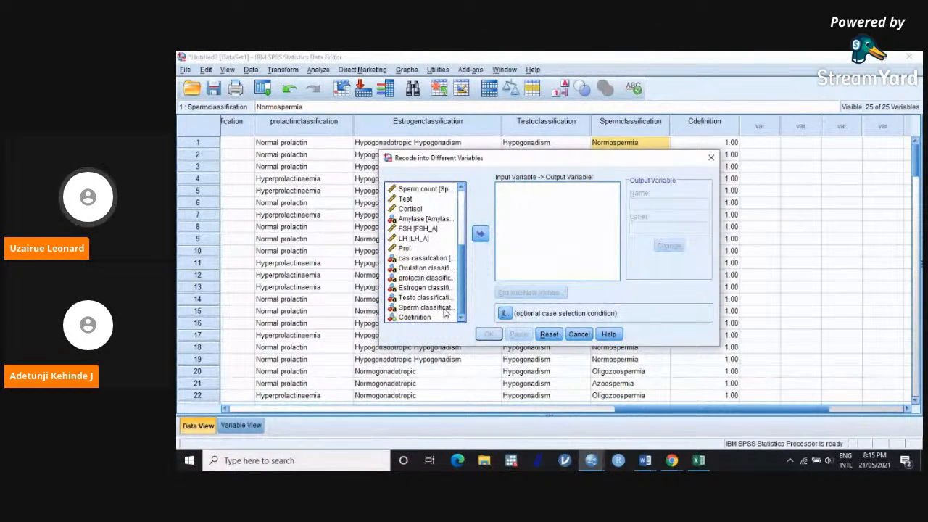
left_click(427, 307)
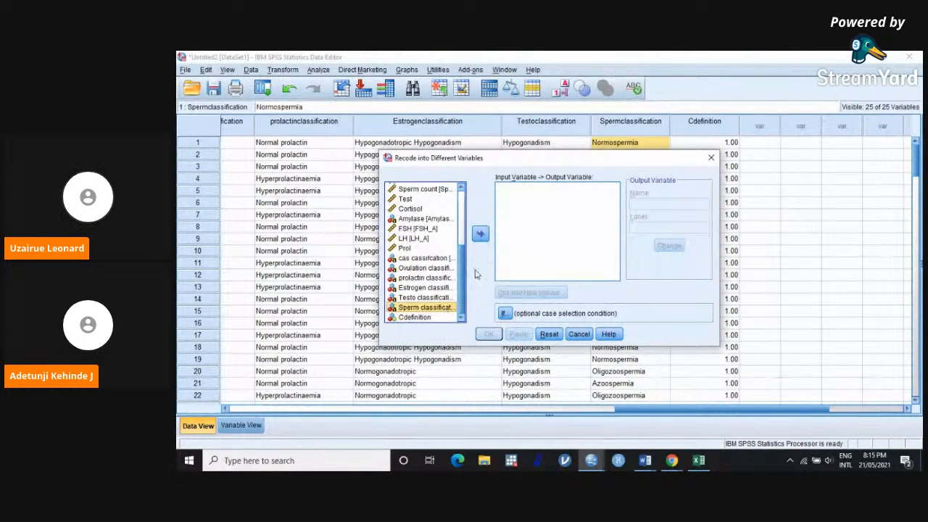
left_click(480, 233)
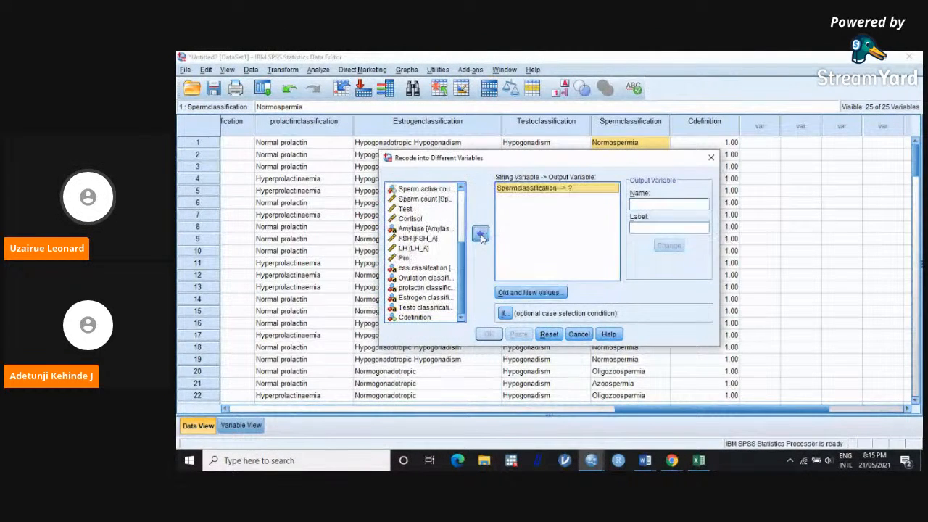
Step: Name the output variable for the Spermclassification recode SC and apply the name
left_click(644, 204)
type("SC")
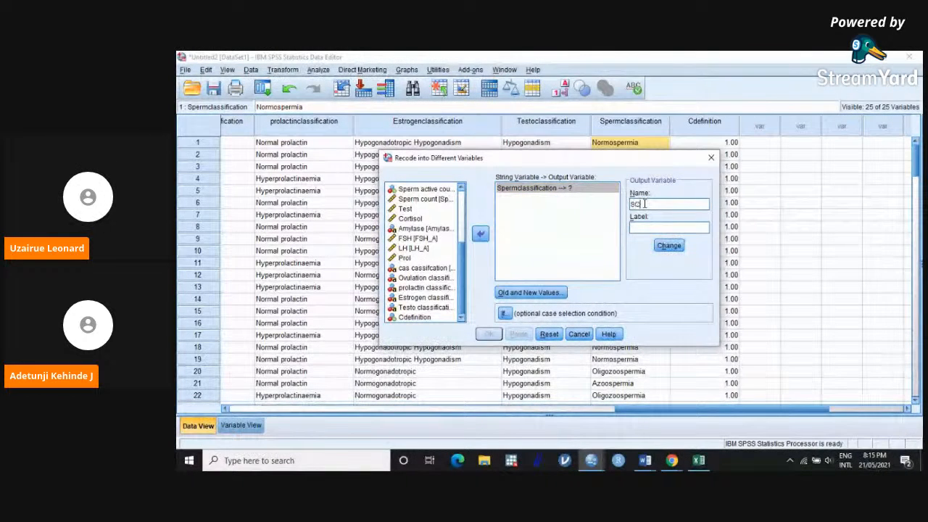
left_click(661, 248)
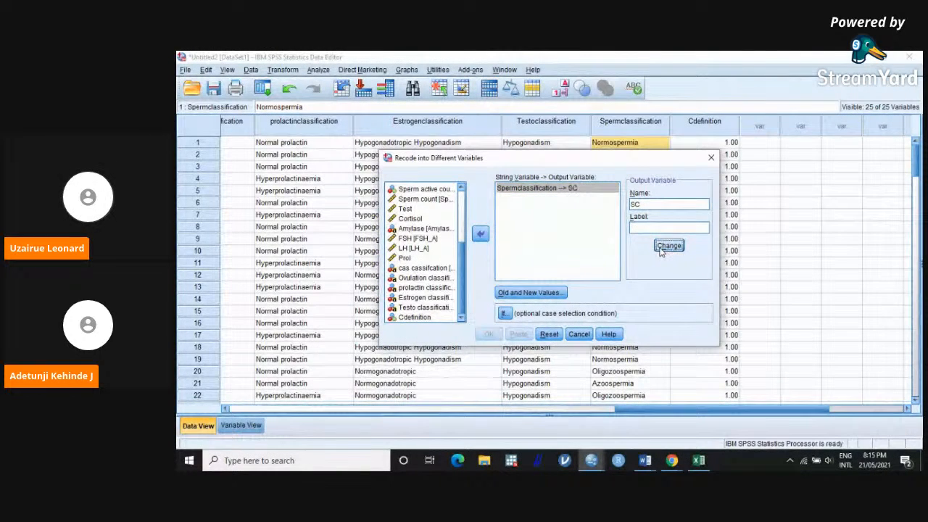
Step: Add a recode rule that maps the old value Normospermia to the new value 1
left_click(530, 292)
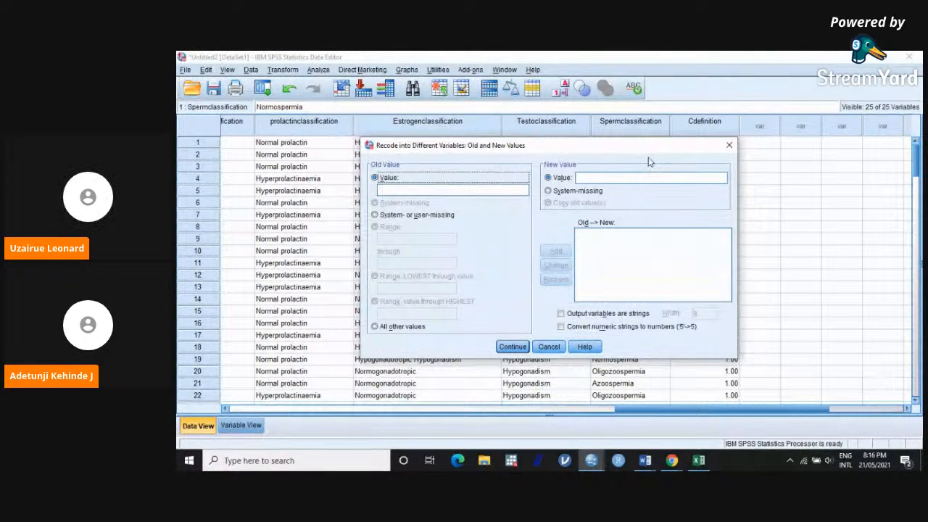
left_click_drag(630, 150, 537, 200)
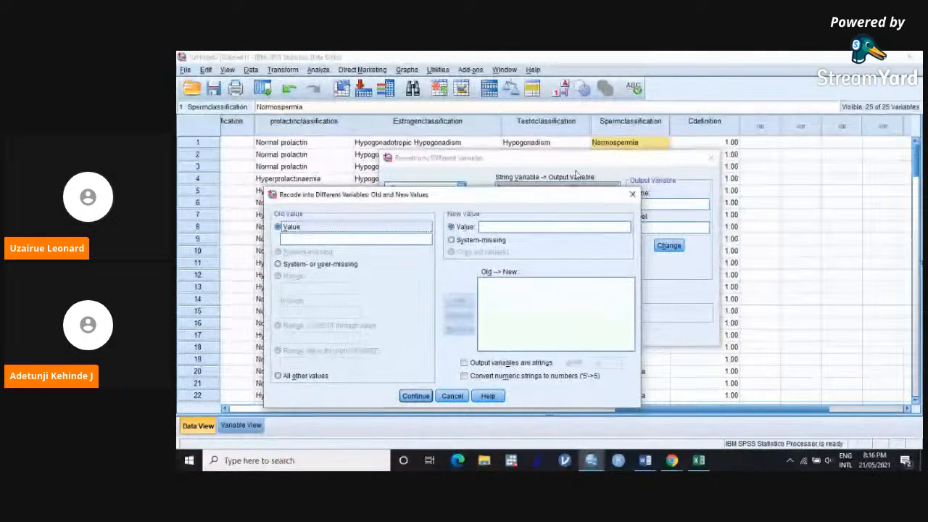
left_click(398, 238)
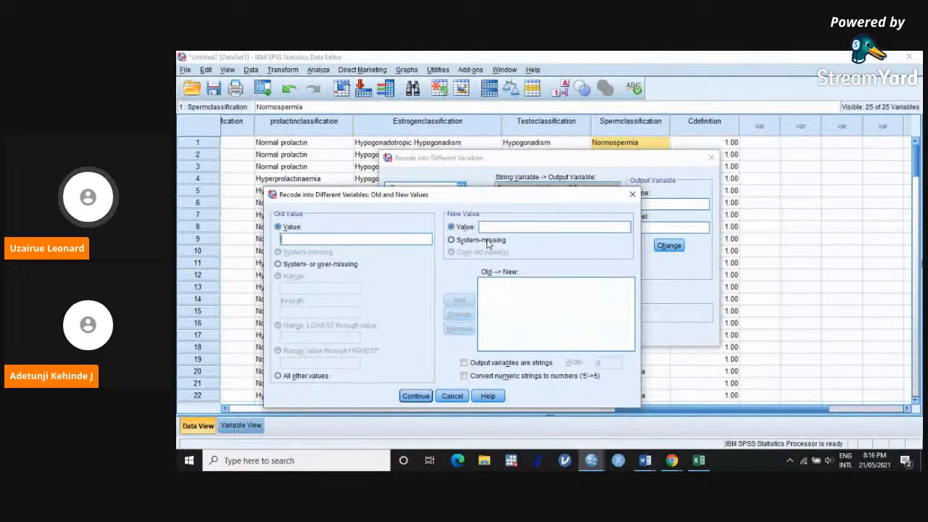
type("N")
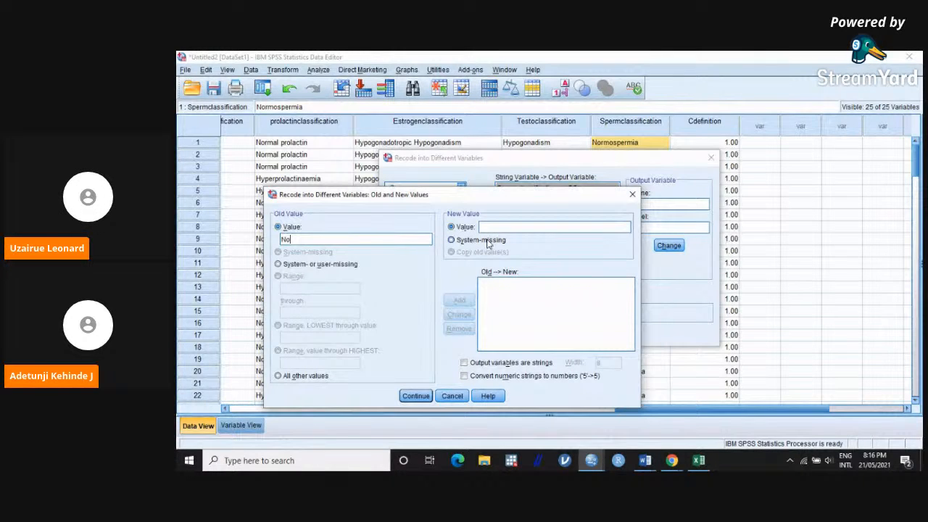
type("orm")
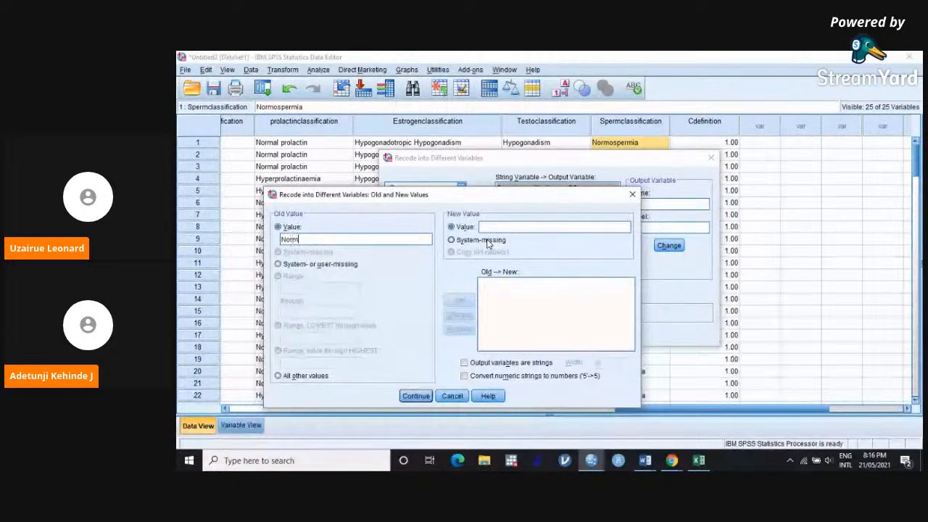
type("ospermia")
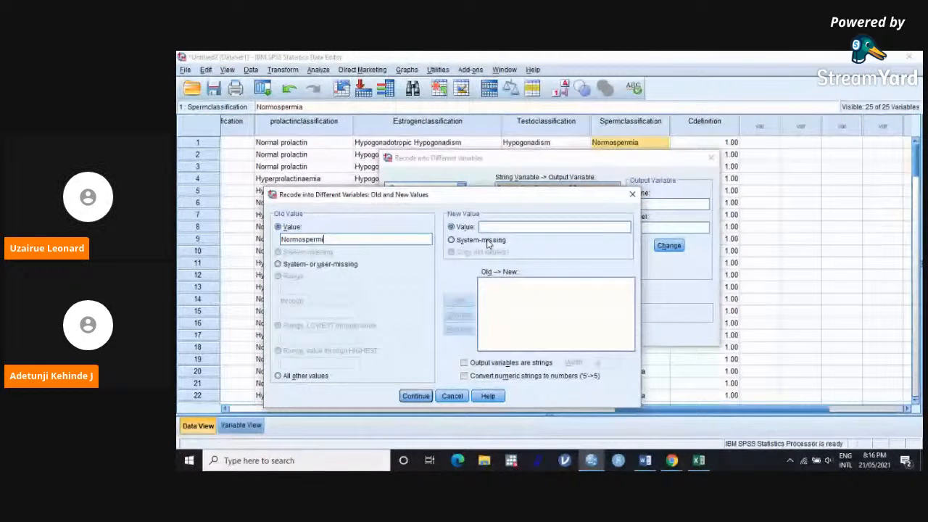
left_click(511, 228)
type("1")
left_click(460, 301)
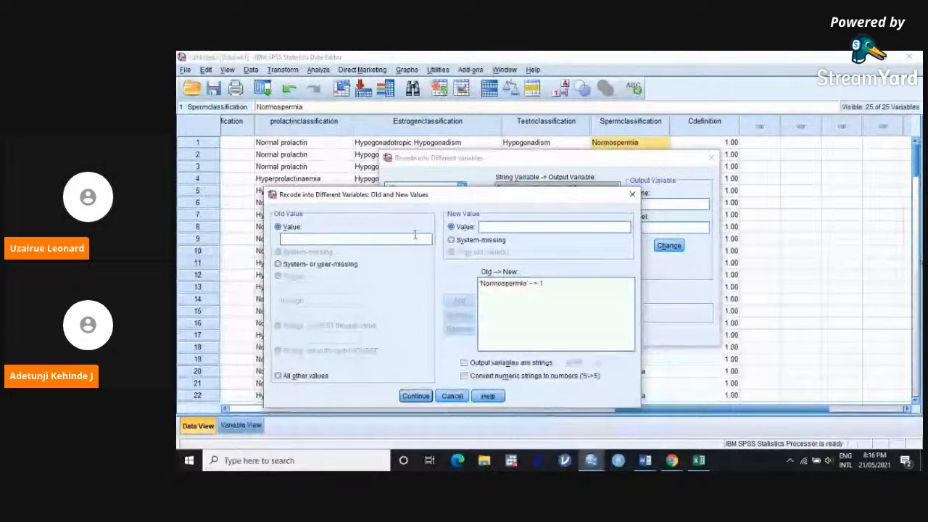
Step: Add a recode rule that maps the old value Oligospermia to the new value 2
left_click(431, 238)
type("Oligospermia")
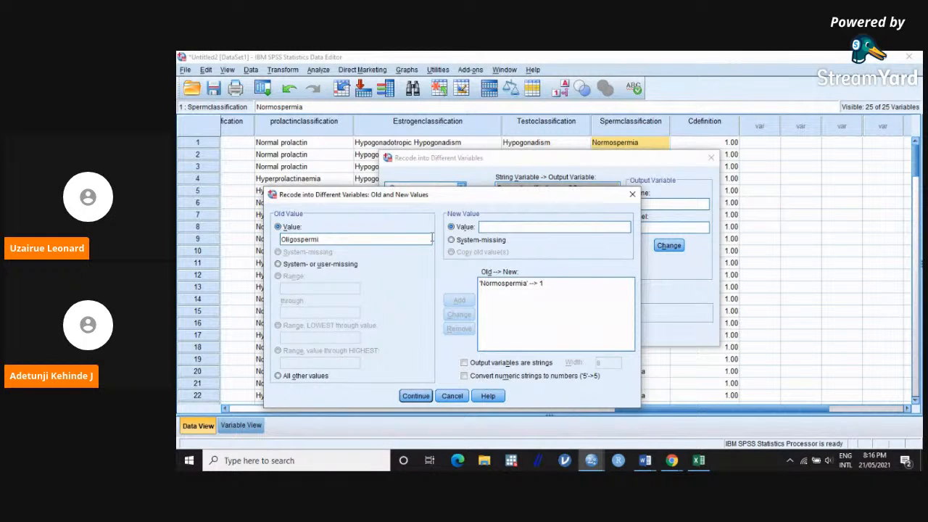
left_click(546, 227)
type("2")
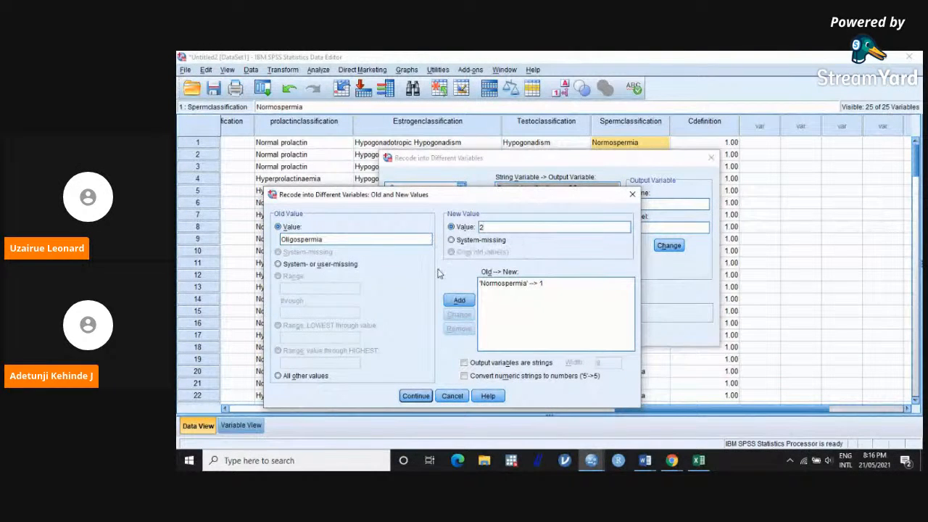
left_click(457, 299)
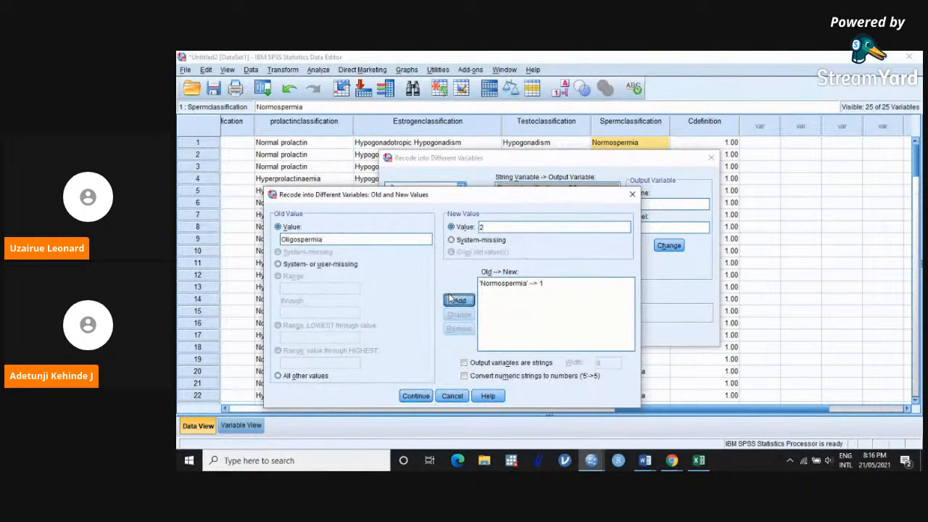
Step: Add a recode rule that maps the old value Azoospermia to the new value 3
left_click(378, 237)
type("Az")
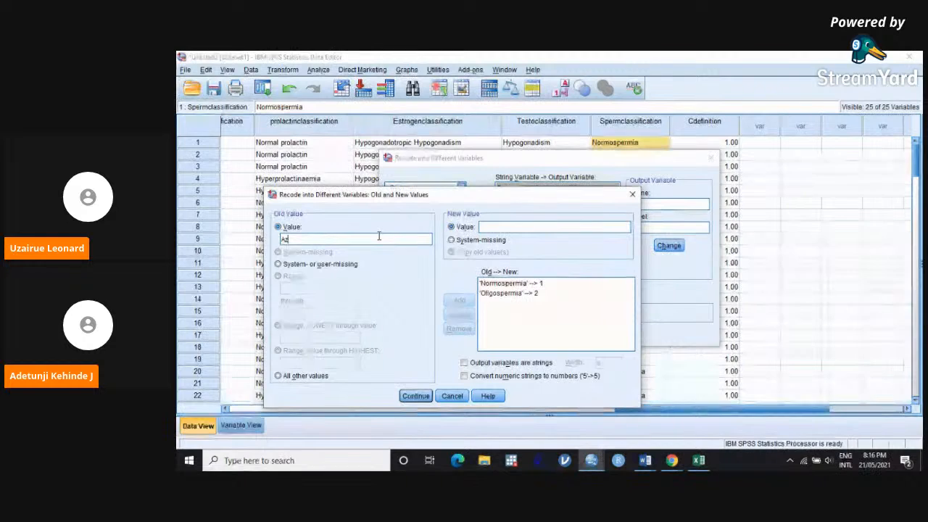
type("oospermia")
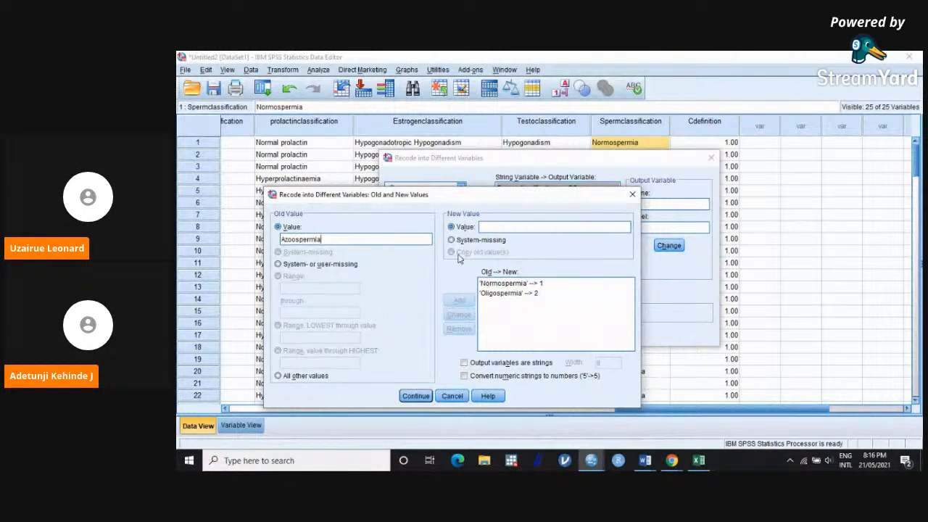
left_click(520, 228)
type("3")
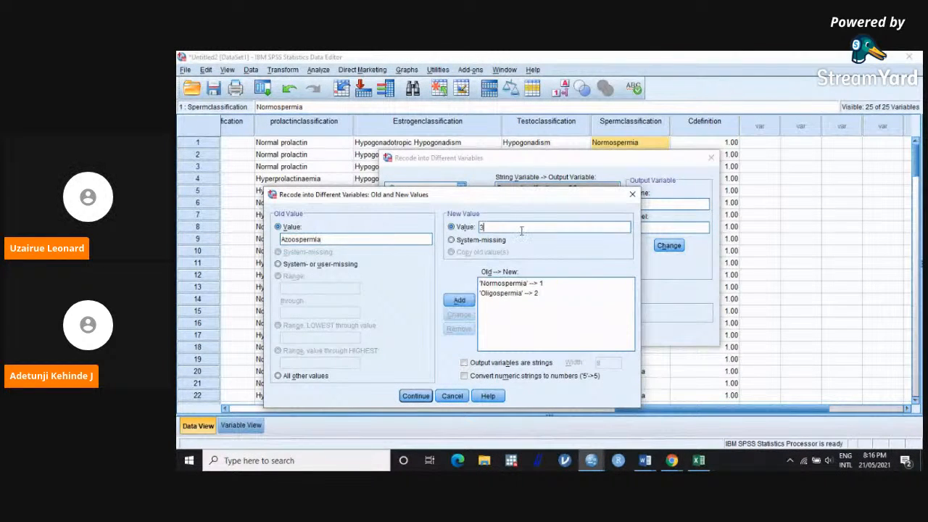
left_click(460, 300)
Step: Add a recode rule that maps the old value Controls to 4, and run the recode into SC
left_click(416, 238)
type("C")
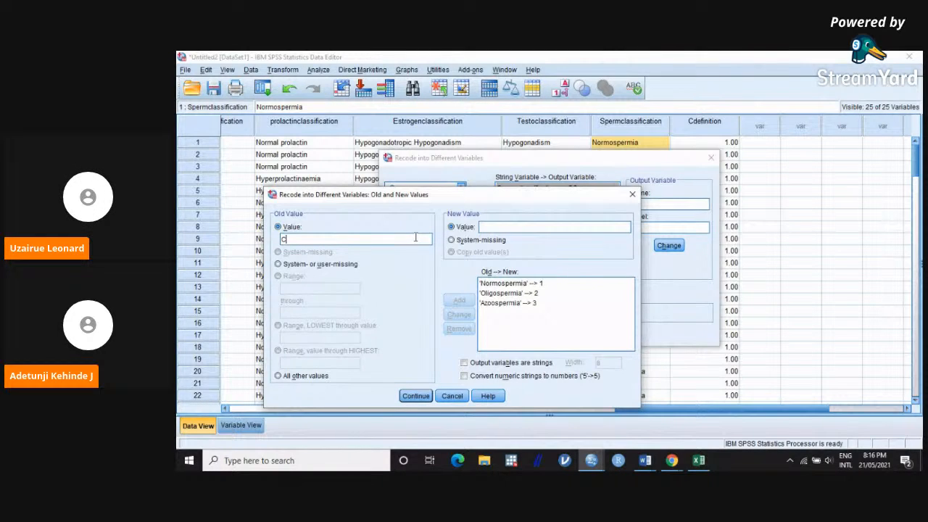
type("ontrols")
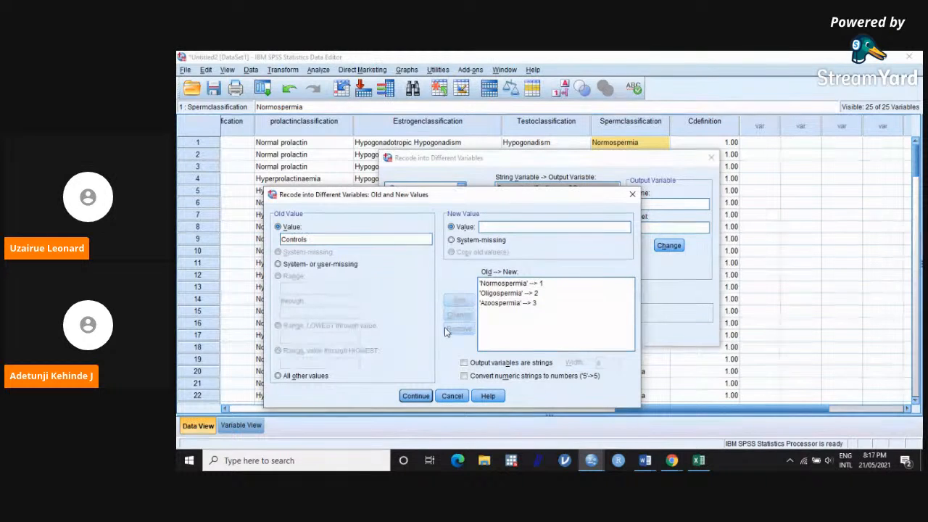
left_click(510, 229)
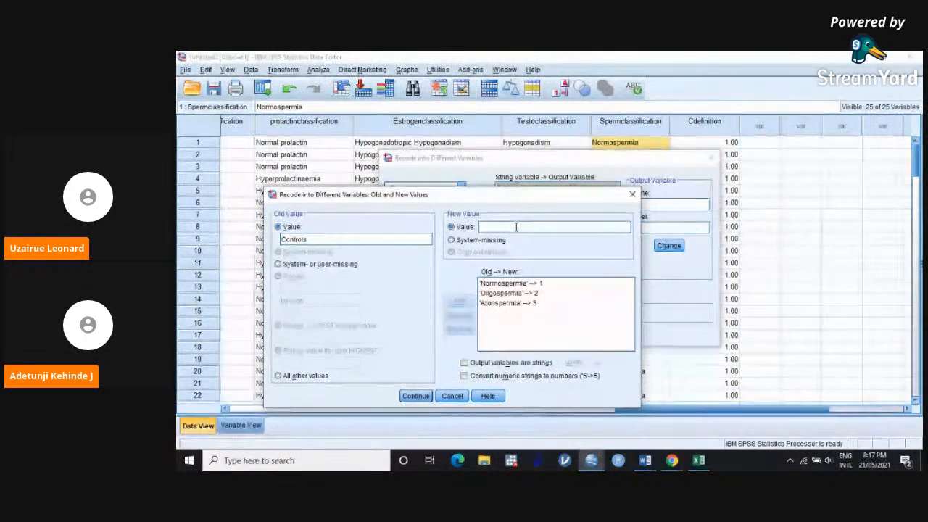
type("4")
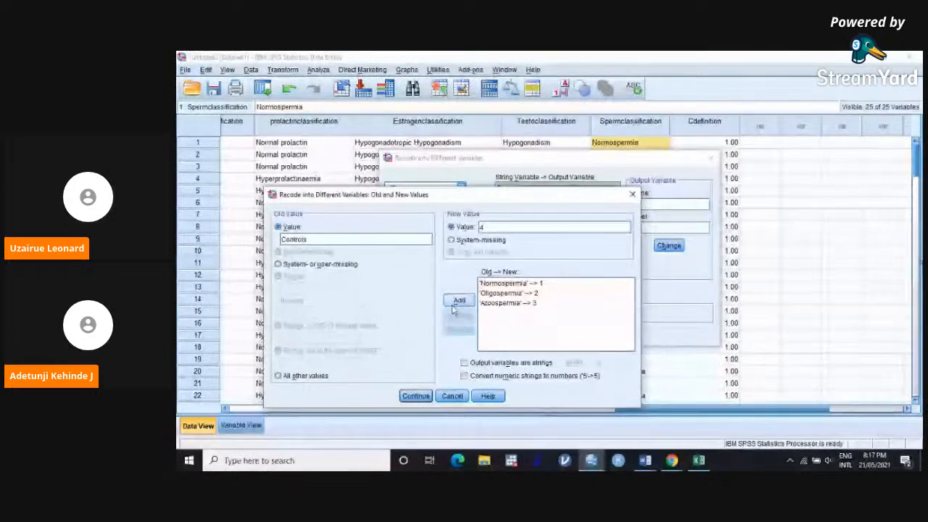
left_click(459, 300)
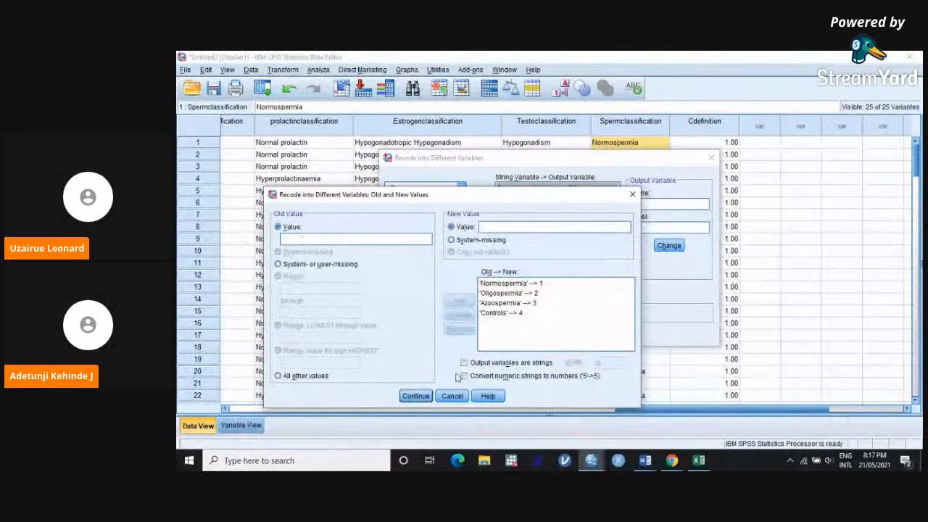
left_click(416, 396)
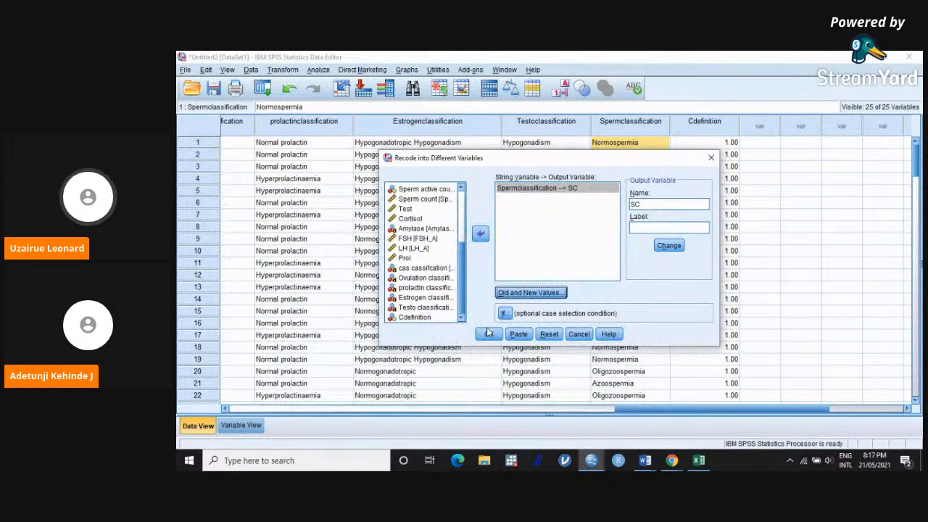
left_click(488, 332)
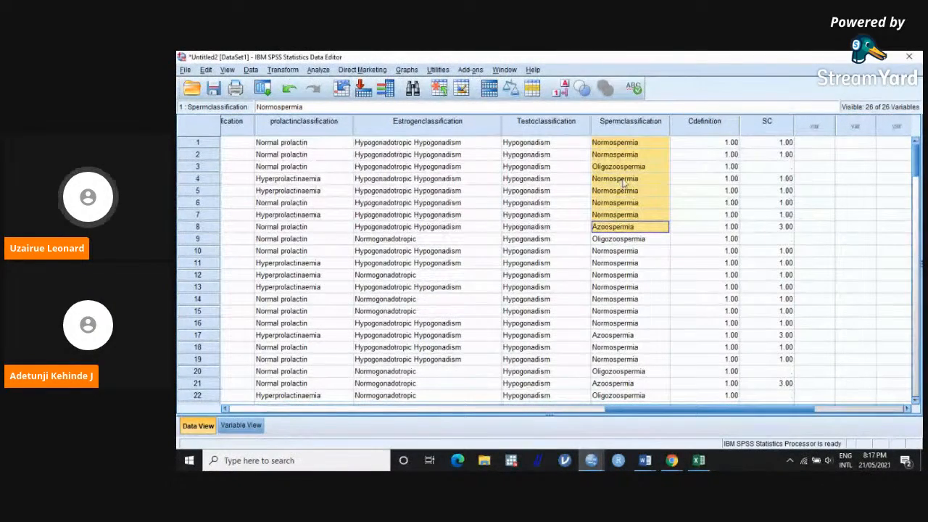
Step: Compare the SC codes with the Spermclassification text across the case and control rows
scroll(629, 179, "down", 16)
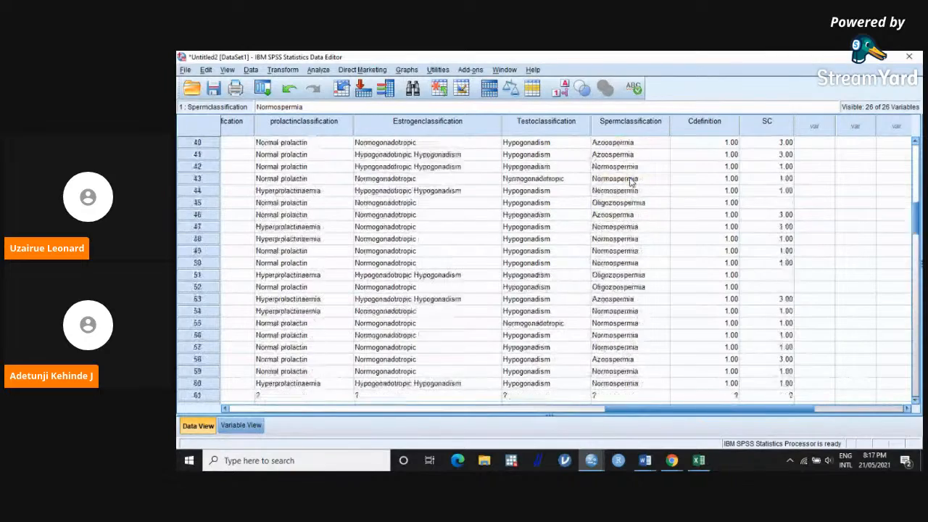
scroll(636, 183, "down", 17)
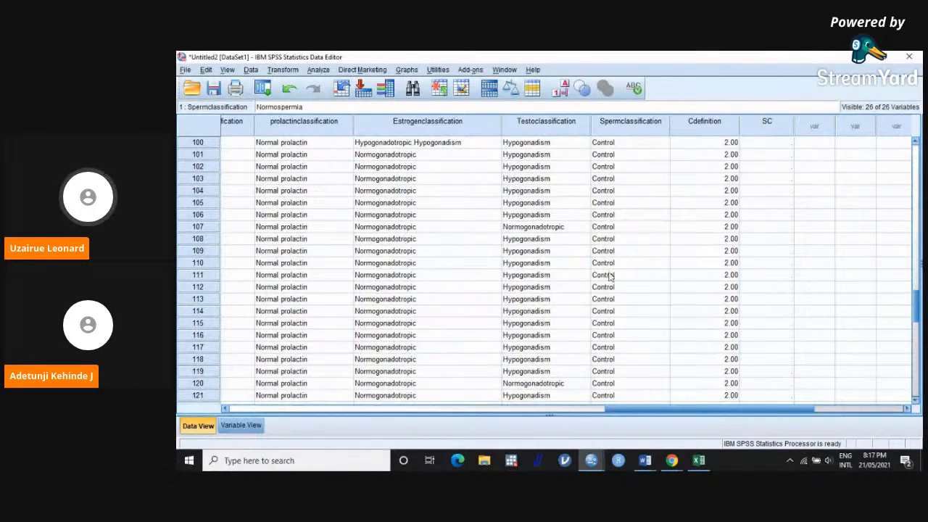
scroll(611, 277, "up", 20)
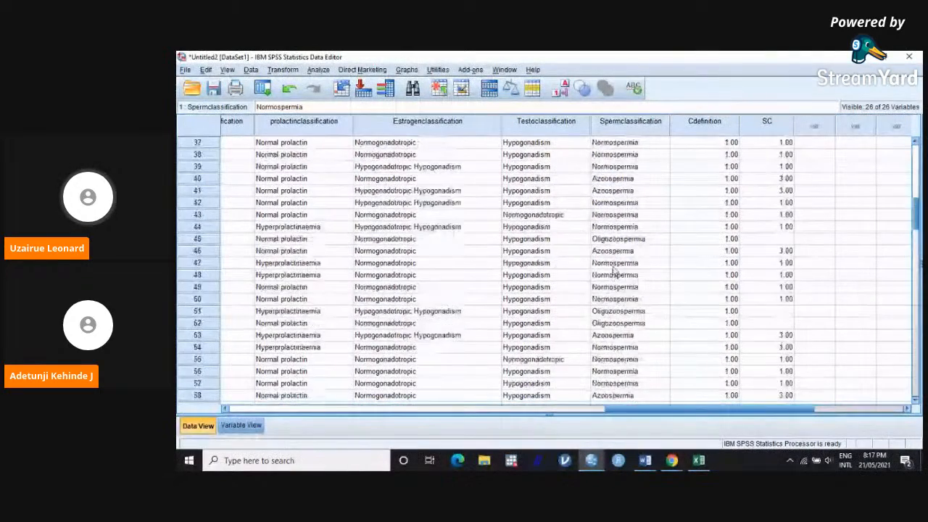
left_click_drag(616, 142, 617, 226)
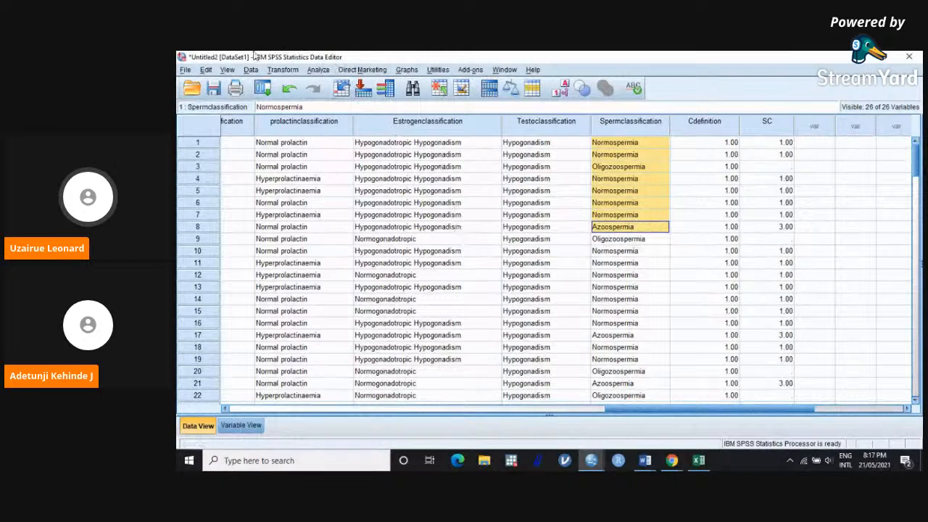
left_click(282, 70)
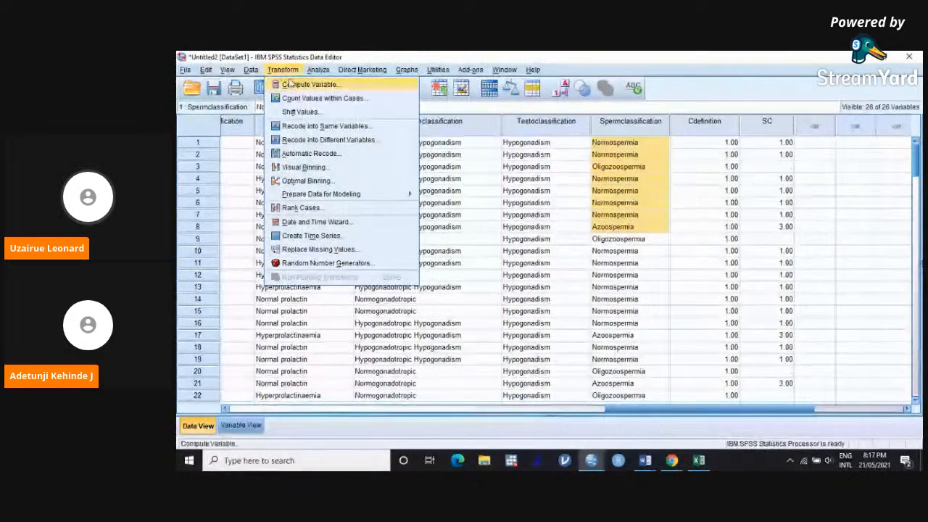
left_click(328, 140)
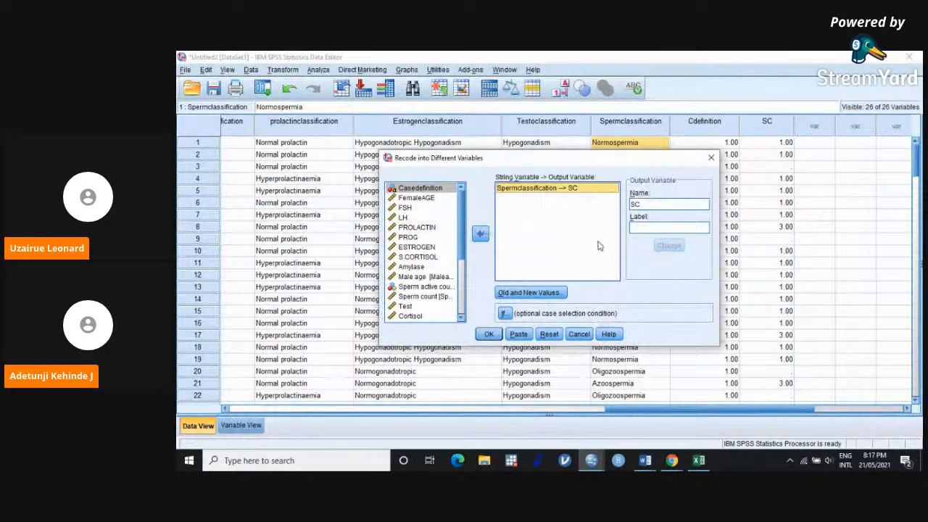
left_click(560, 293)
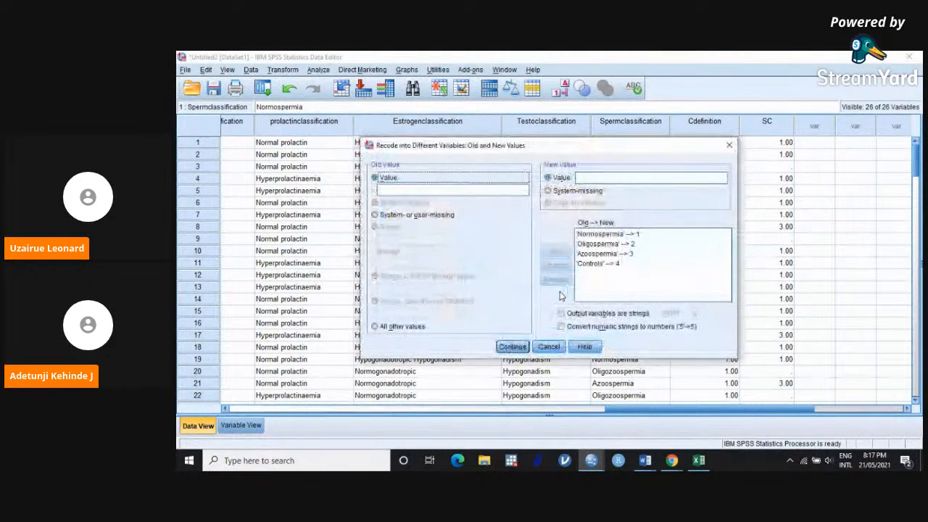
left_click(601, 244)
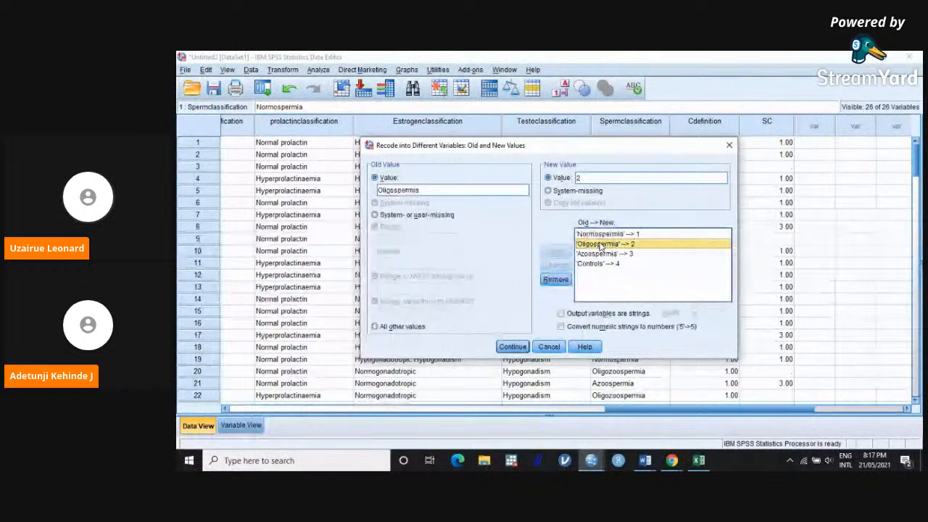
double_click(388, 190)
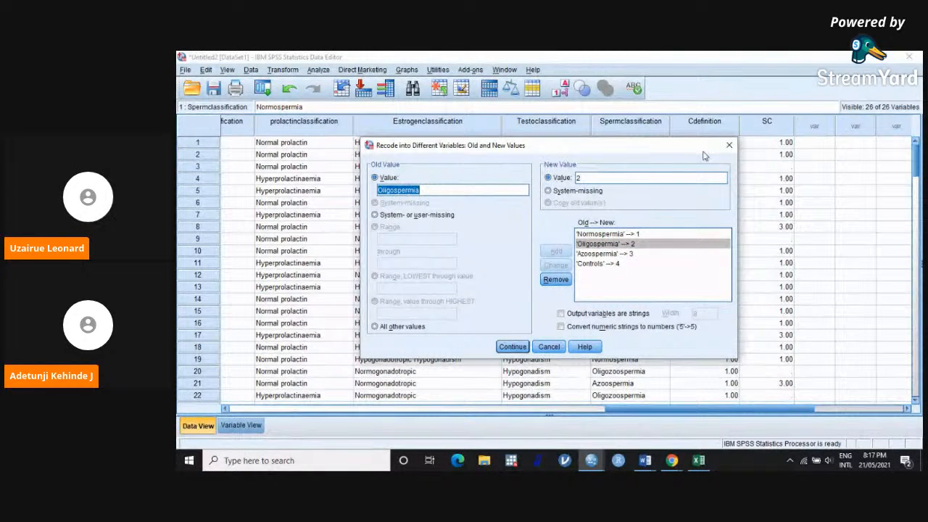
left_click(727, 145)
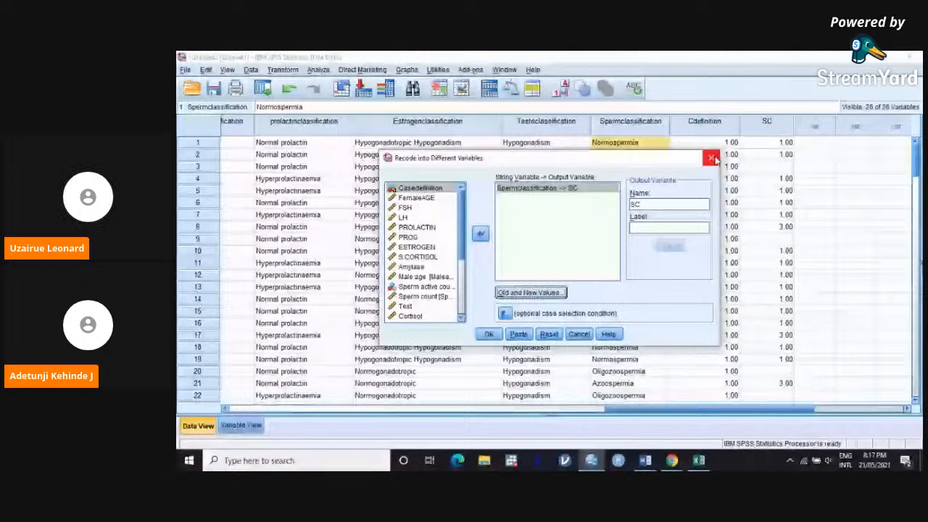
left_click(711, 158)
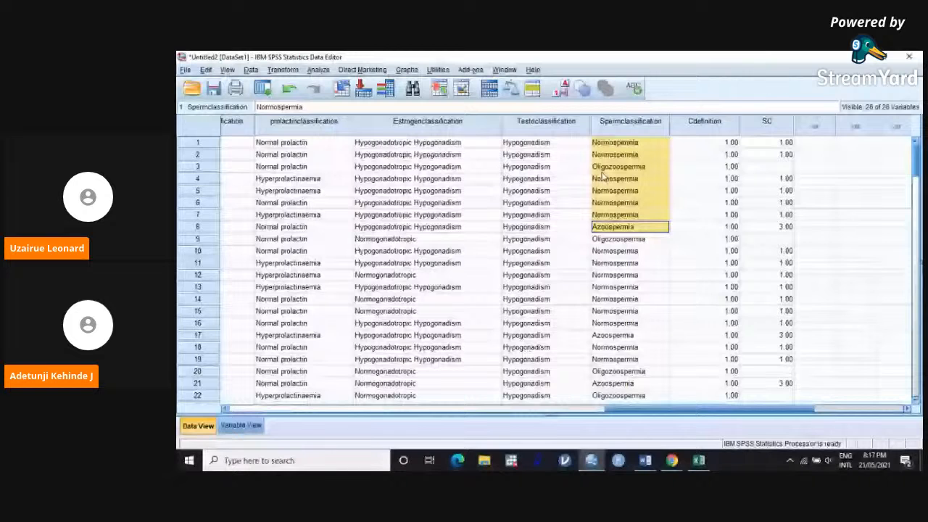
Step: Reopen the Spermclassification recode into SC and change the rule for code 2 to the old value Oligozoospermia
left_click(313, 71)
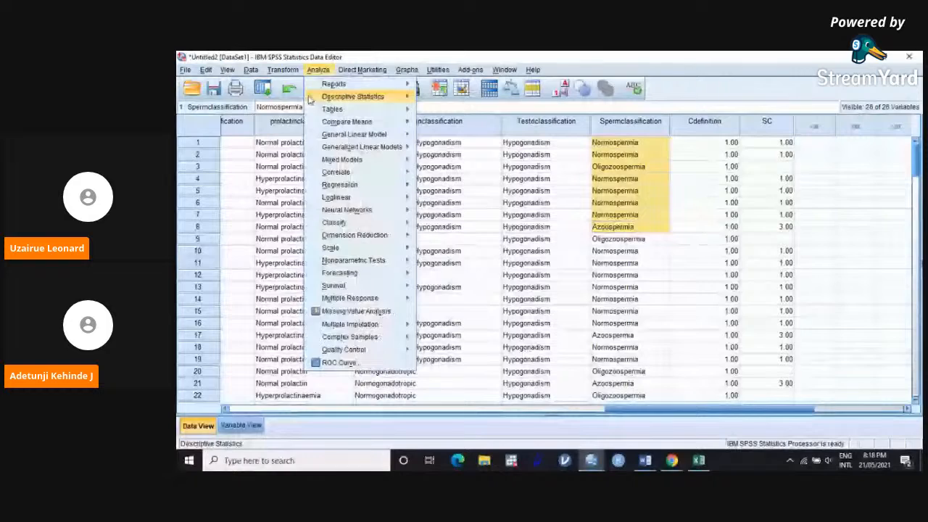
mouse_move(283, 69)
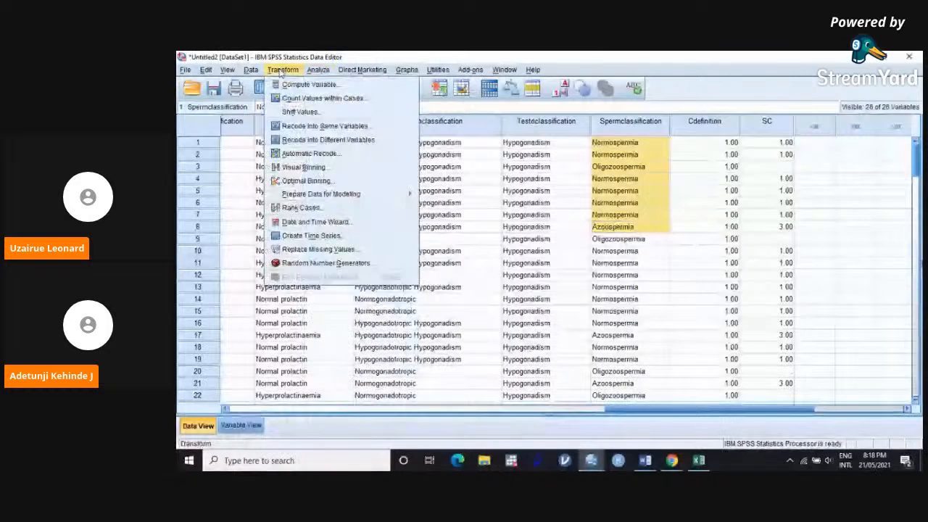
left_click(331, 142)
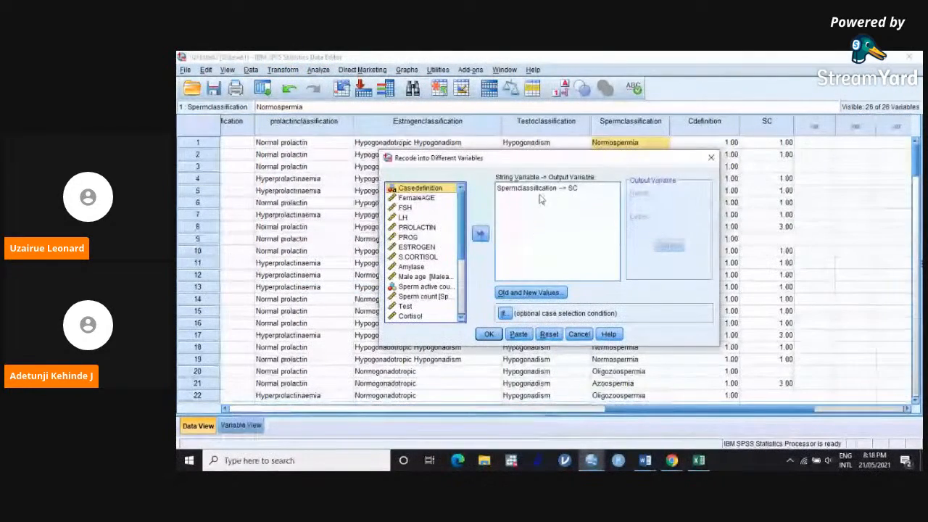
left_click(555, 294)
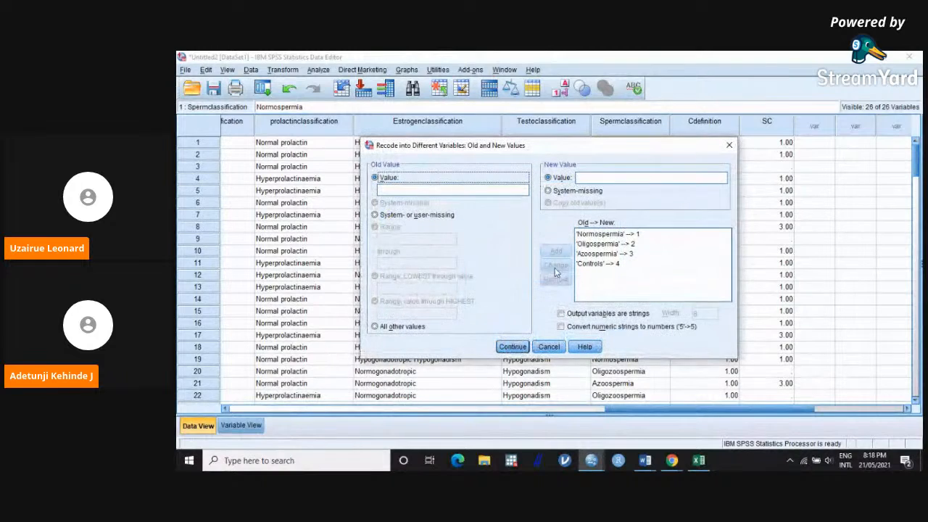
left_click(606, 244)
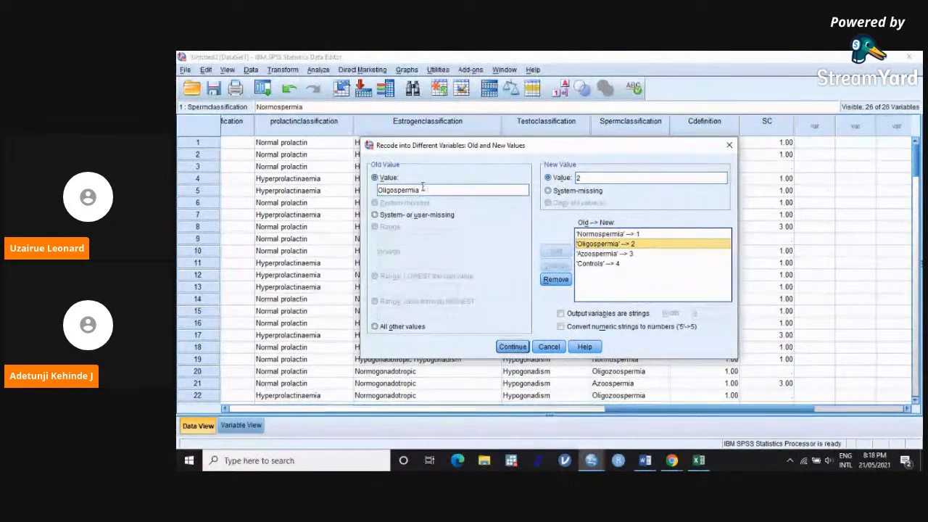
double_click(398, 190)
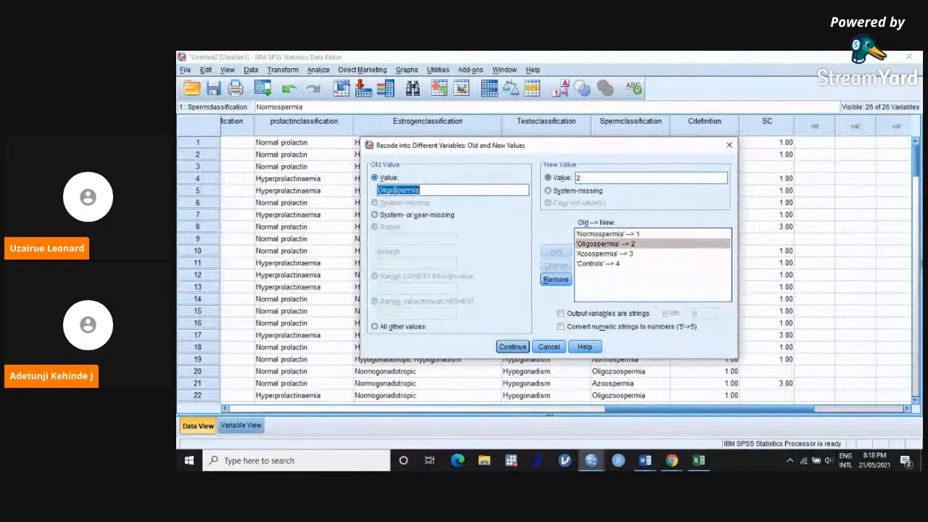
left_click(398, 190)
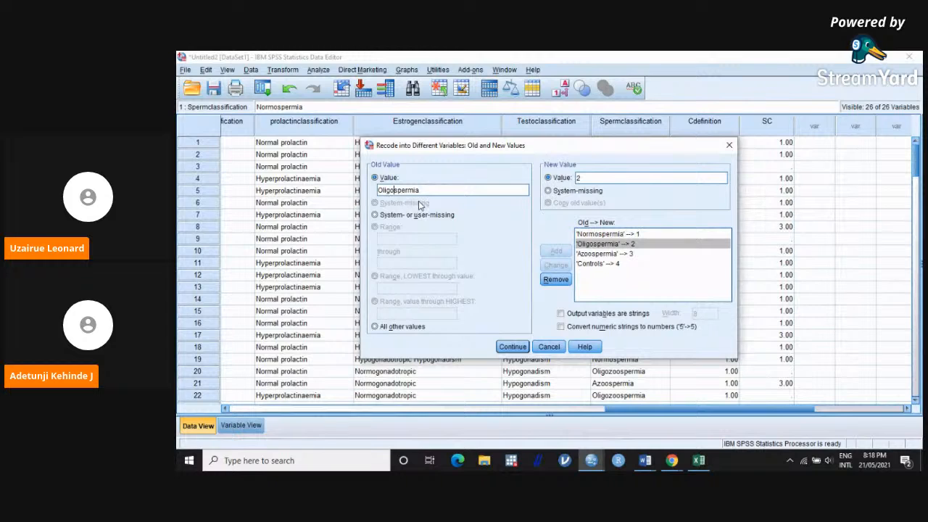
type("zoo")
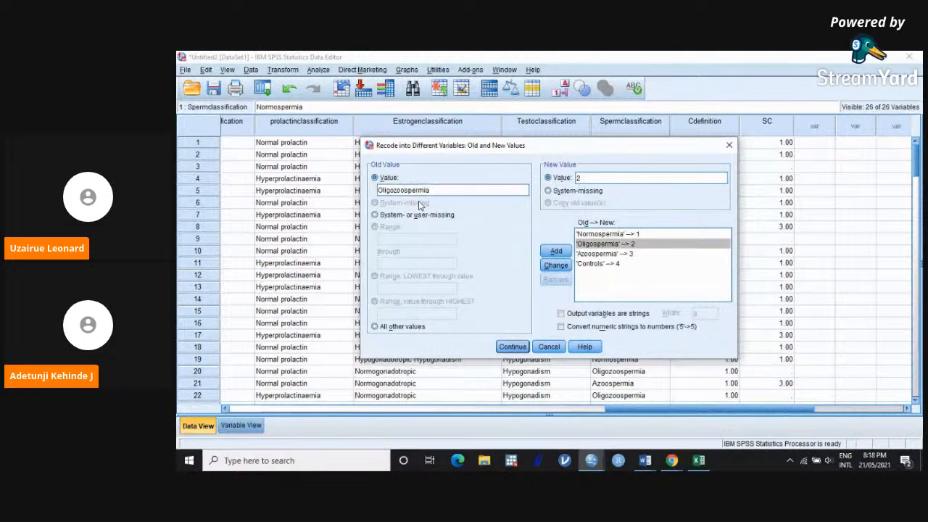
left_click(555, 265)
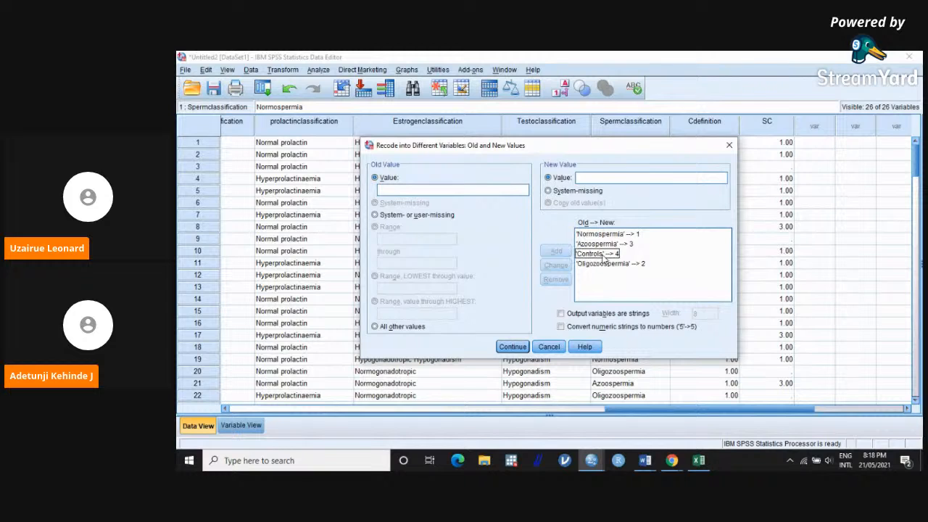
Step: Replace the Controls recode rule with one that maps the old value Control to 4
left_click(598, 253)
double_click(412, 190)
left_click(412, 190)
key("BackSpace")
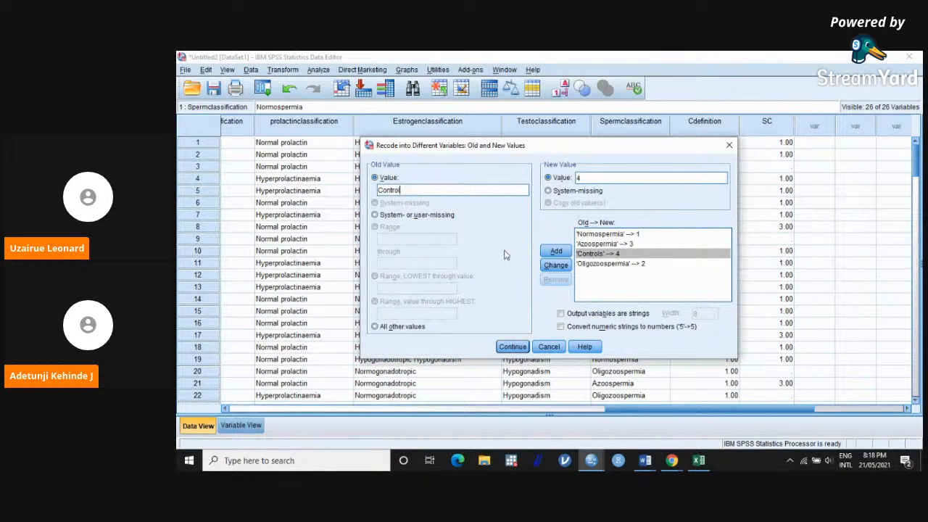
left_click(556, 251)
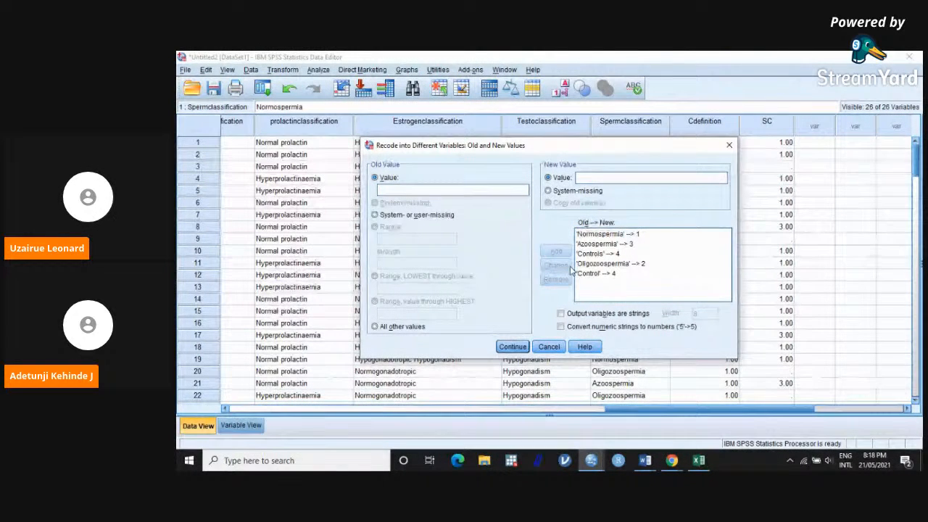
left_click(608, 254)
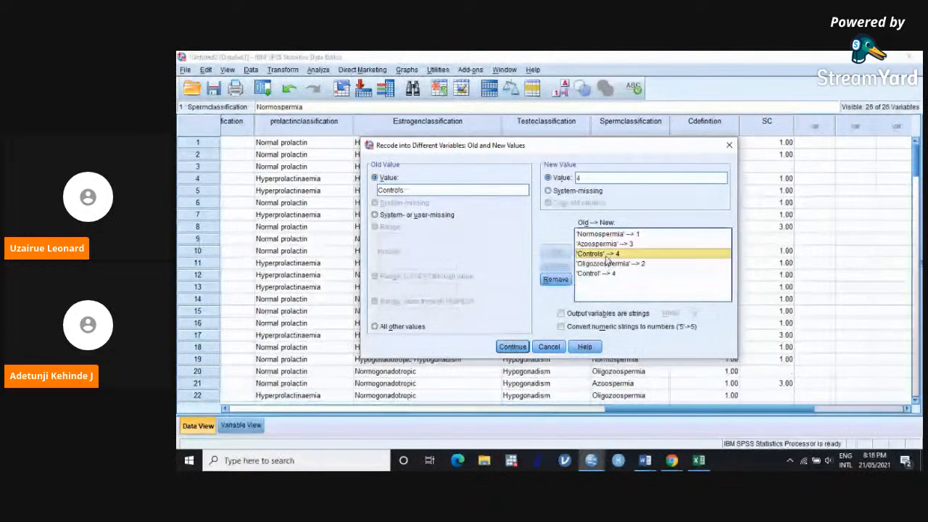
left_click(556, 280)
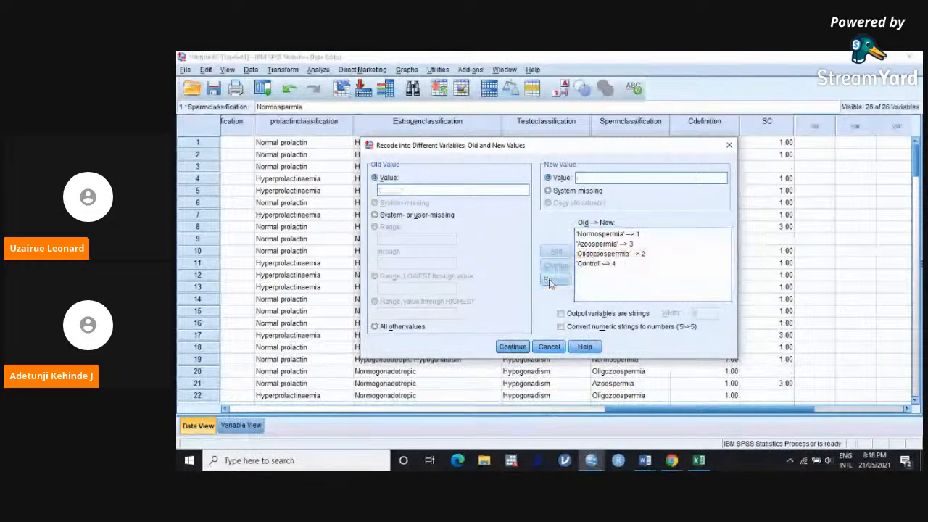
Step: Run the corrected recode into SC and check the codes against Spermclassification from the first to the last rows
left_click(513, 347)
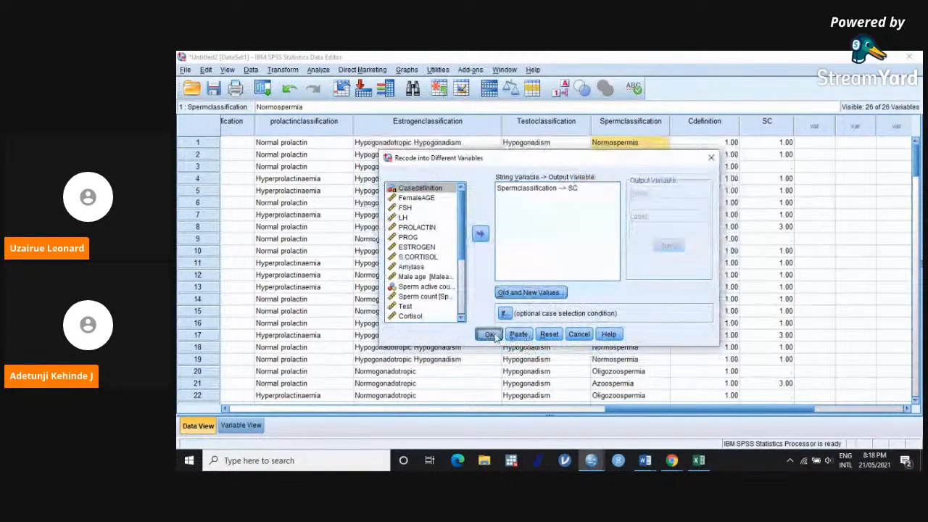
left_click(490, 334)
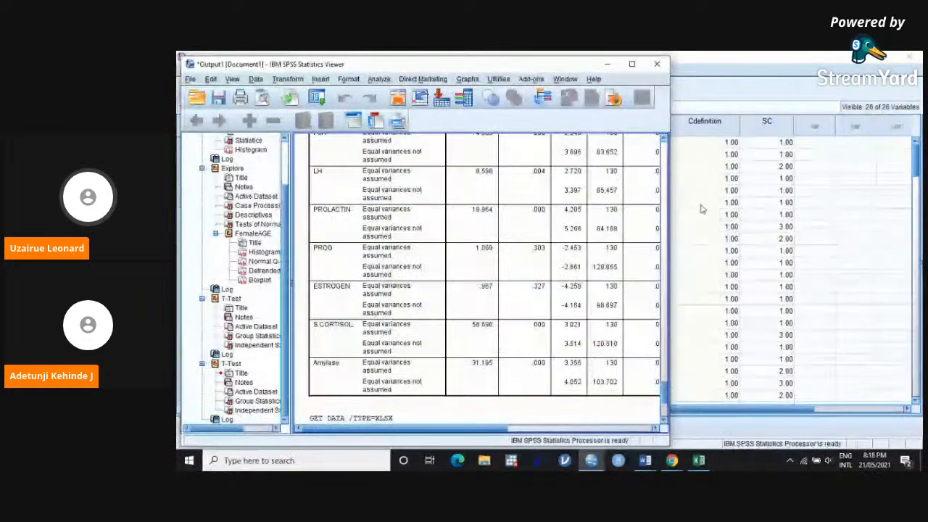
left_click(741, 211)
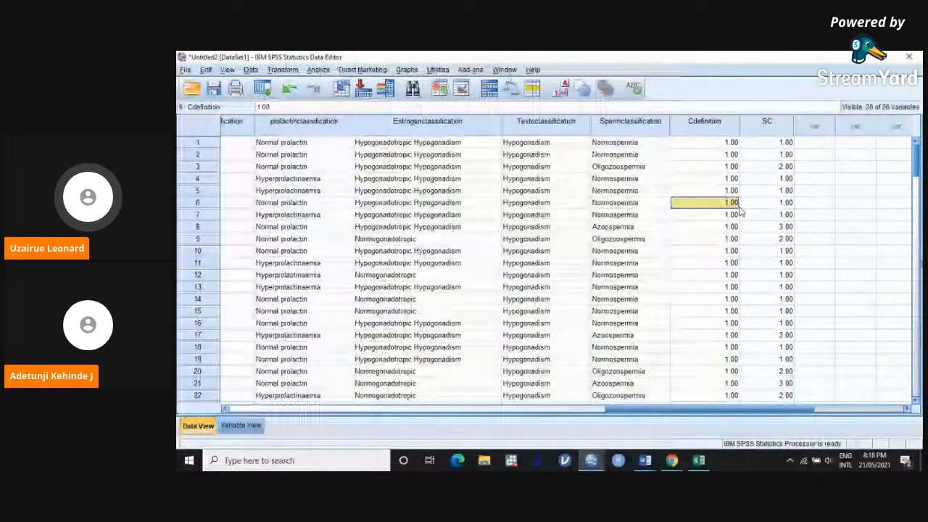
scroll(741, 225, "down", 20)
scroll(739, 245, "up", 20)
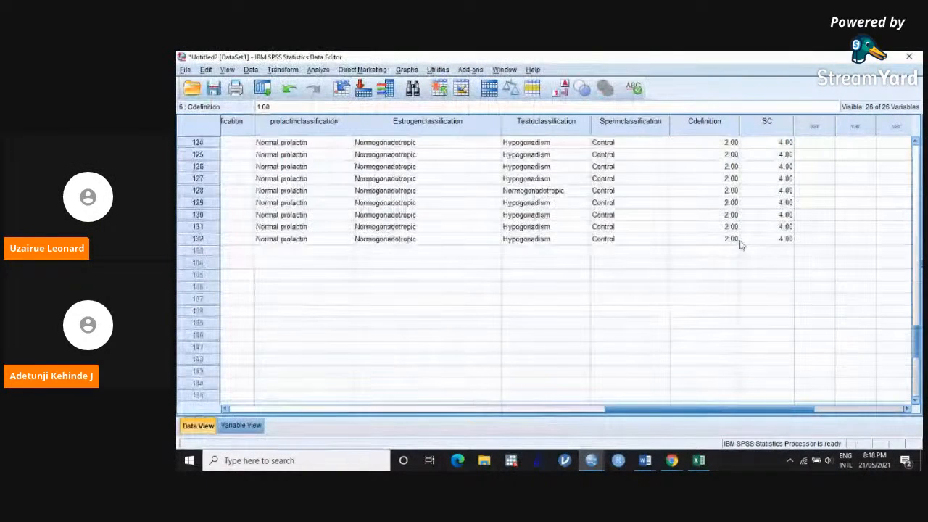
scroll(739, 245, "up", 18)
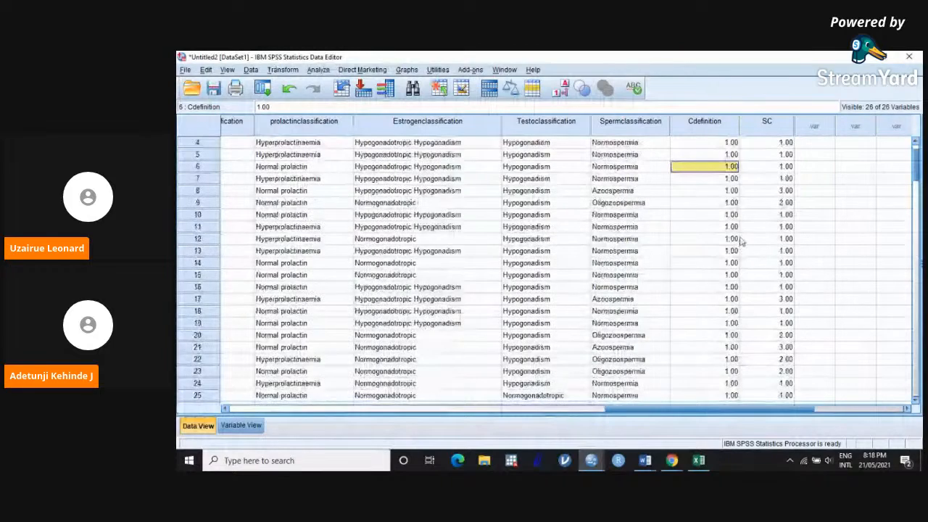
Step: Open the value labels of the SC variable and add the label Normospermia for value 1
left_click(240, 426)
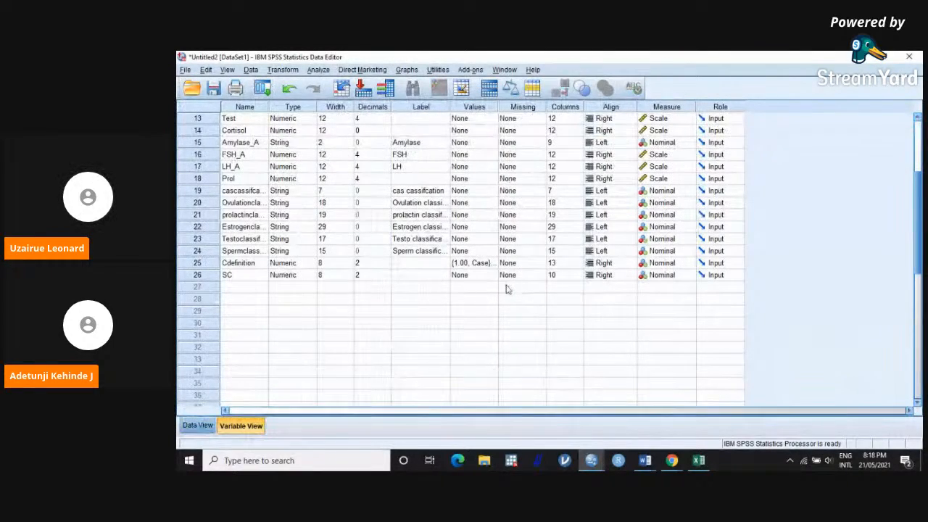
left_click(485, 276)
left_click(493, 276)
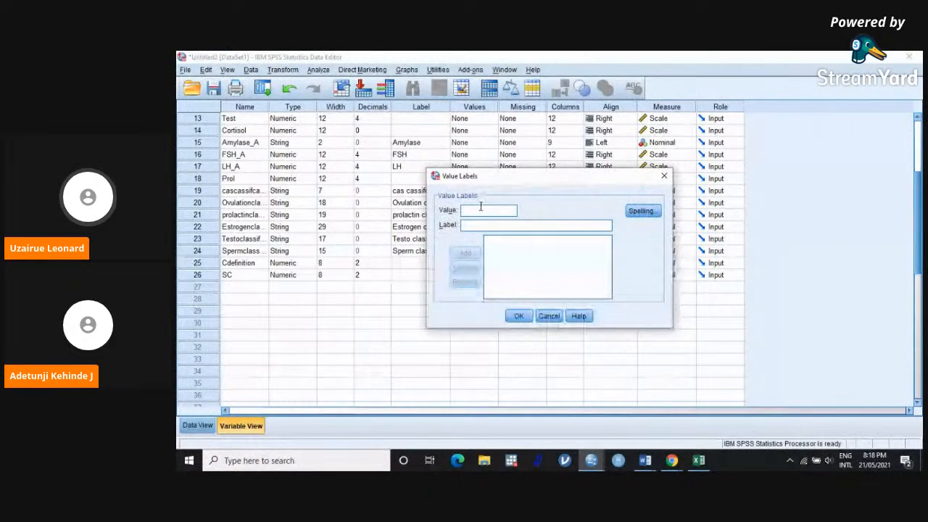
type("1")
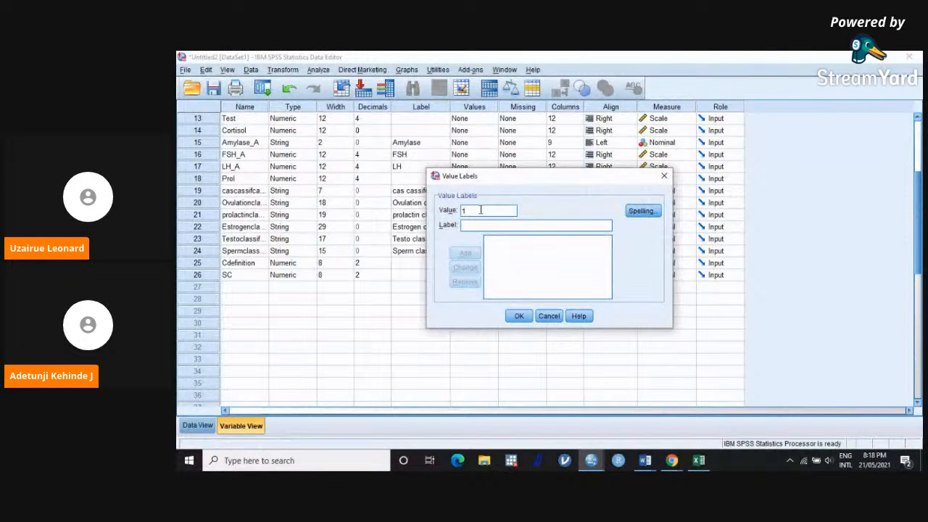
left_click(471, 226)
type("N")
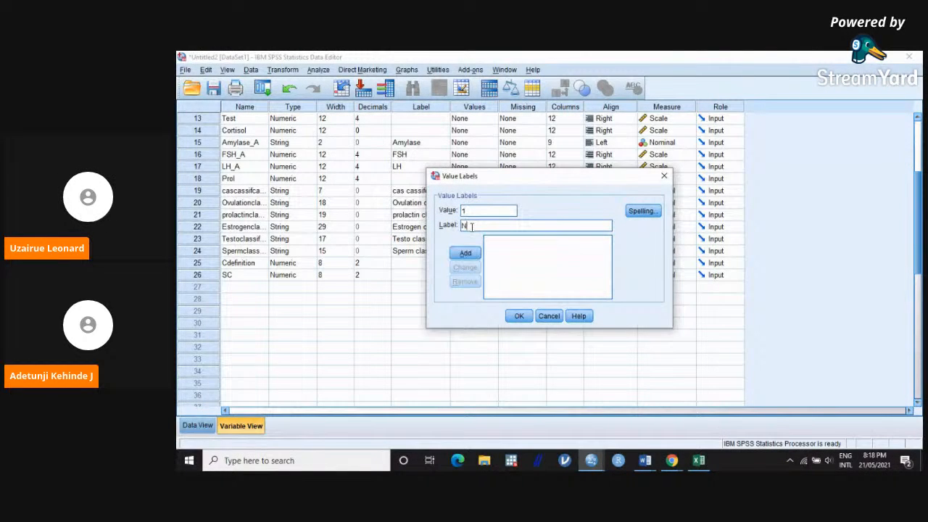
type("ormosperm")
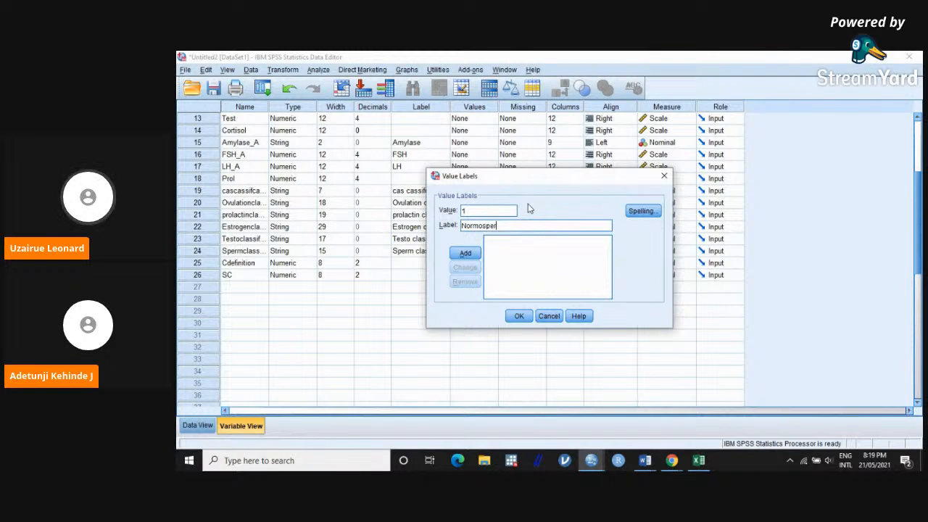
type("ia")
left_click(465, 253)
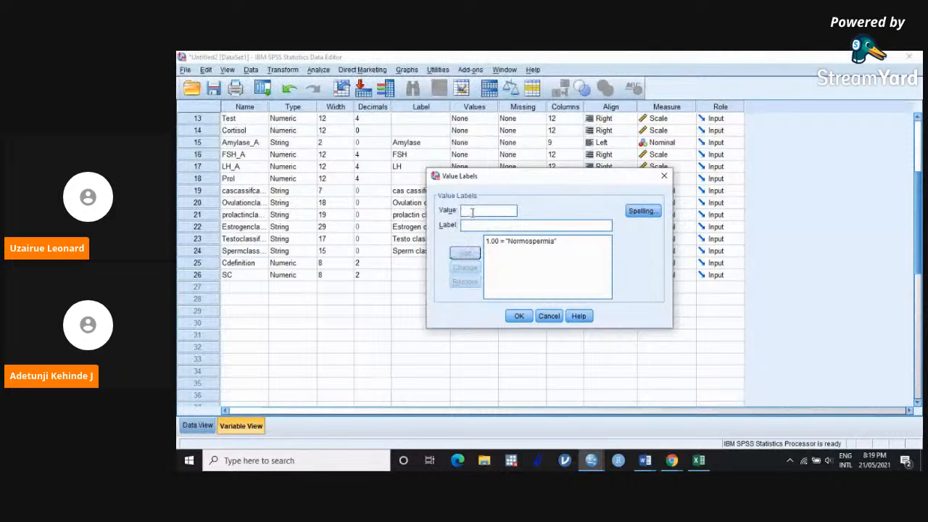
Step: Add the SC value label Oligozoospermia for value 2
type("2")
left_click(467, 226)
type("O")
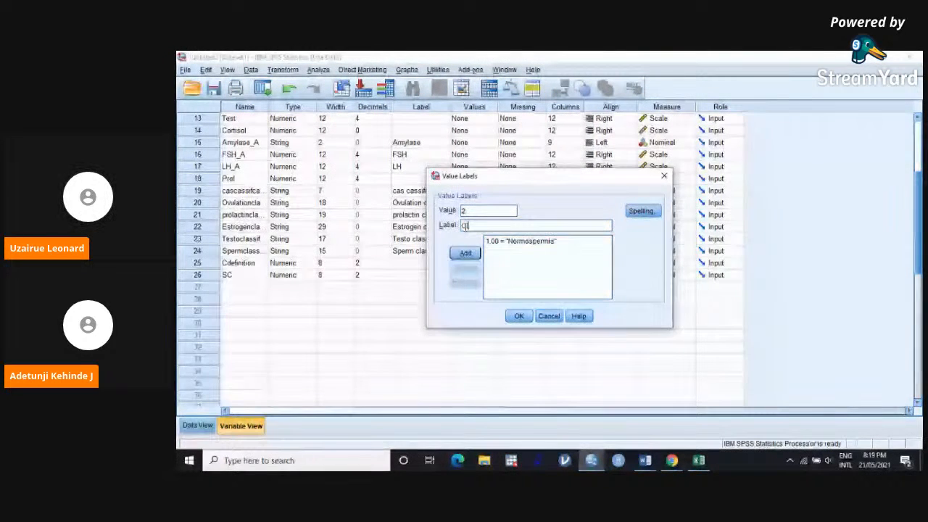
type("lig")
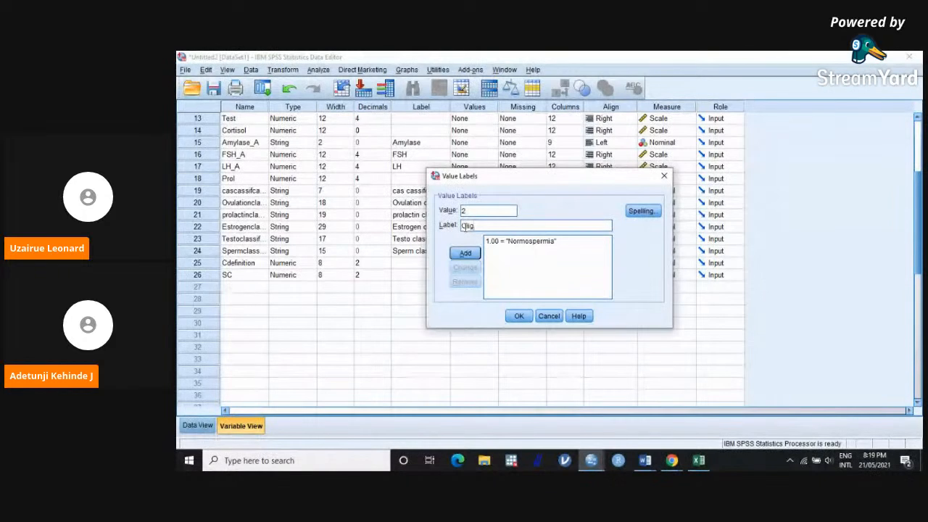
type("ozoo")
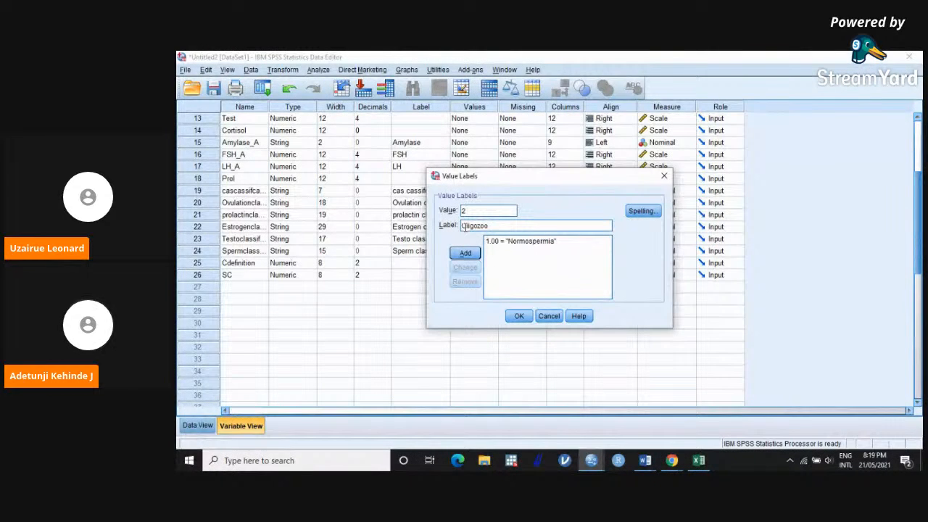
type("spermia")
left_click(465, 251)
Step: Add the SC value label Azoospermia for value 3
left_click(470, 210)
type("3")
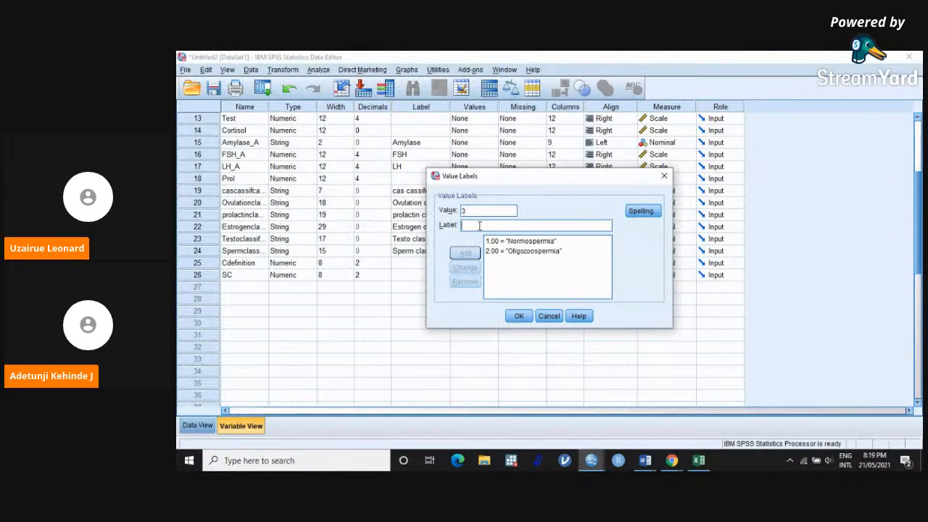
type("A")
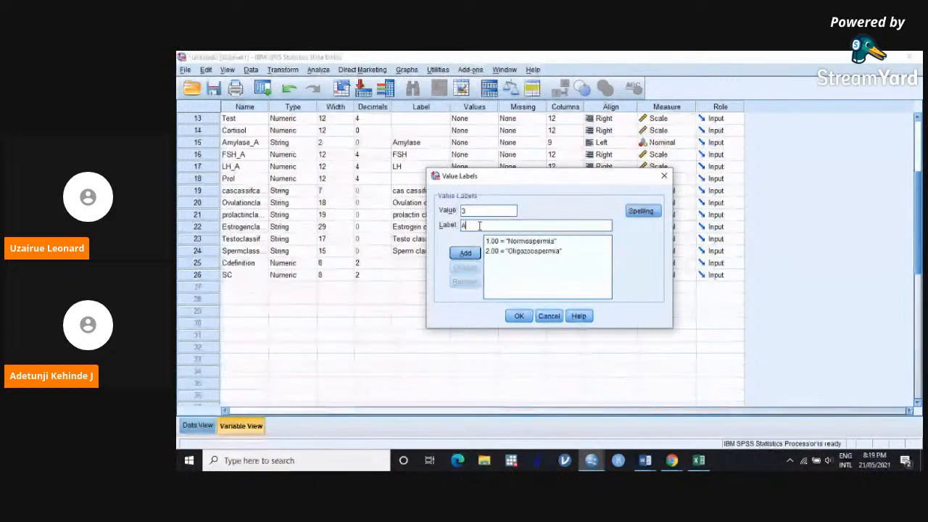
type("zoos")
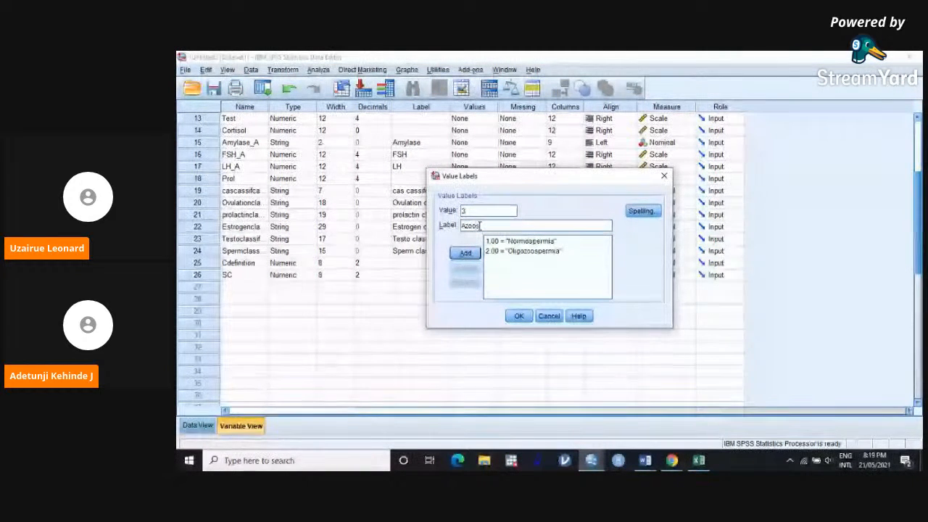
type("permia")
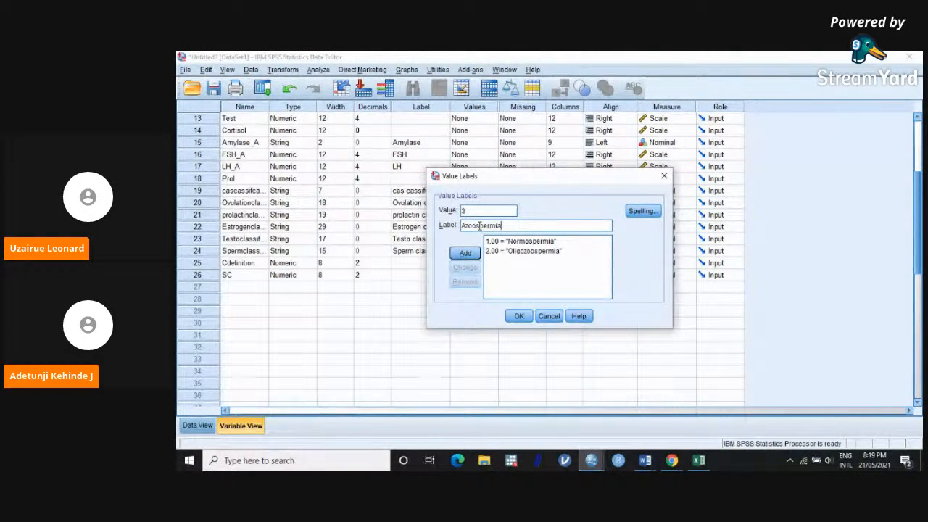
left_click(465, 252)
Step: Add the label Control for value 4, apply the SC value labels and return to the data rows
left_click(469, 212)
type("4")
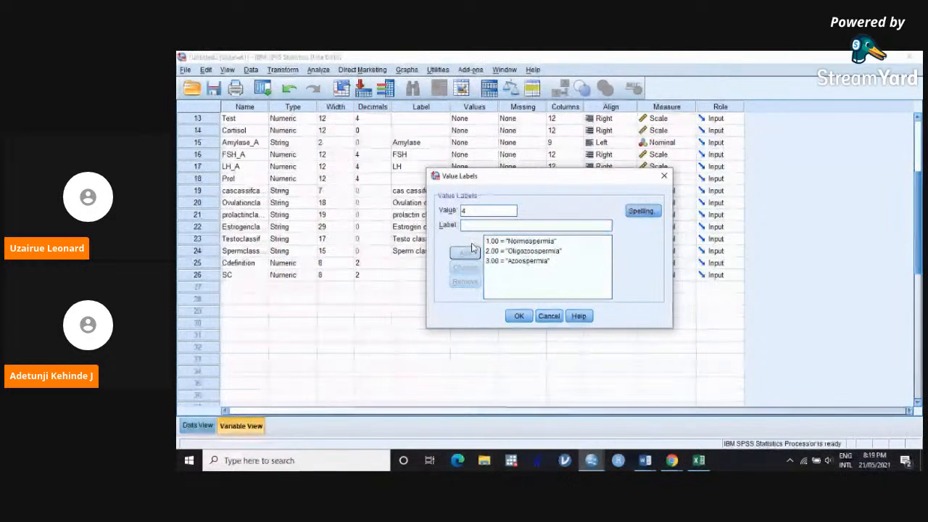
left_click(478, 226)
type("Control")
left_click(468, 253)
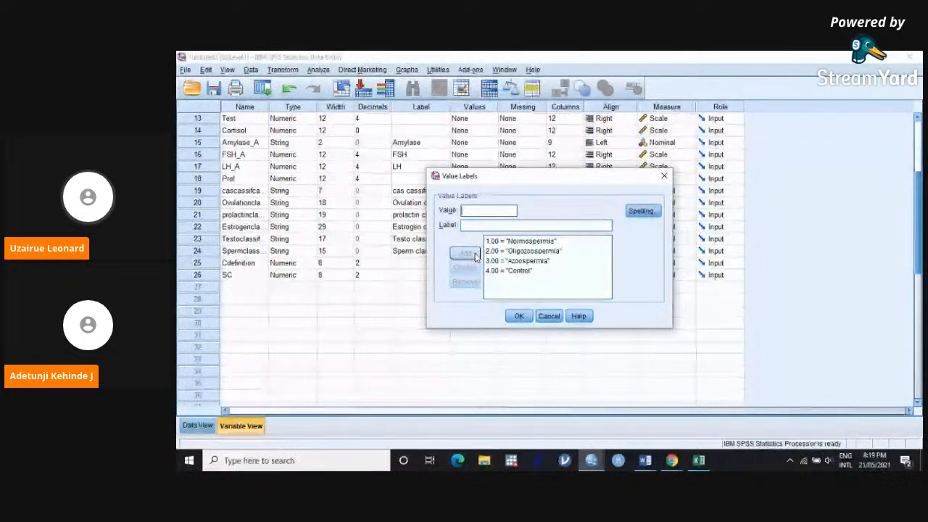
left_click(528, 318)
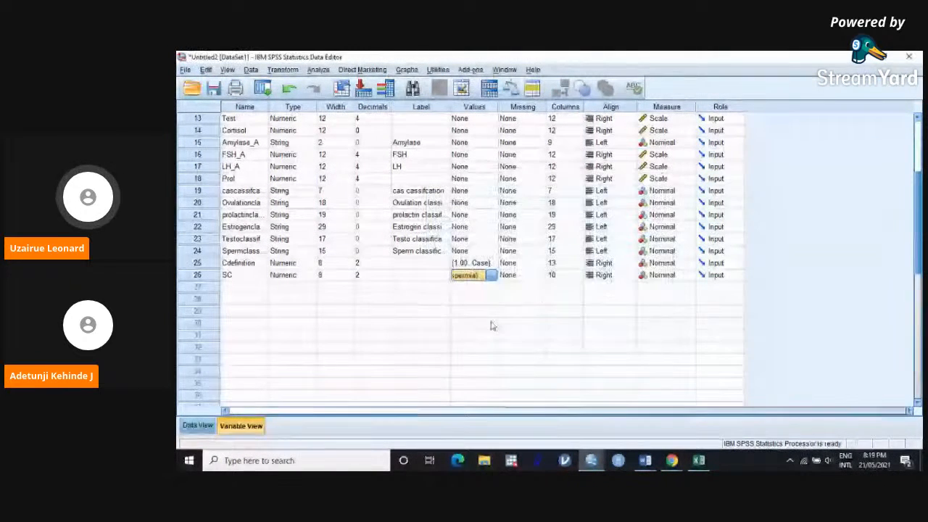
left_click(198, 427)
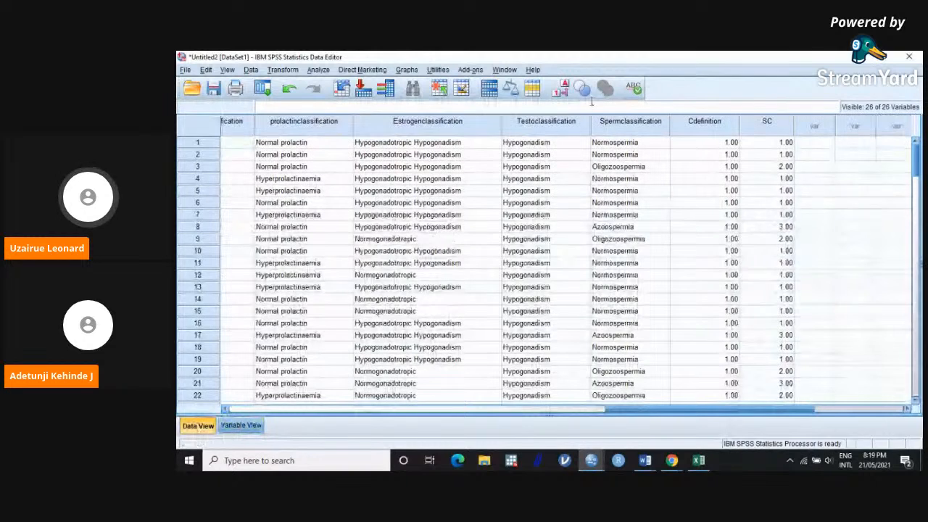
Step: Show value labels instead of numeric codes in the Cdefinition and SC columns
left_click(563, 90)
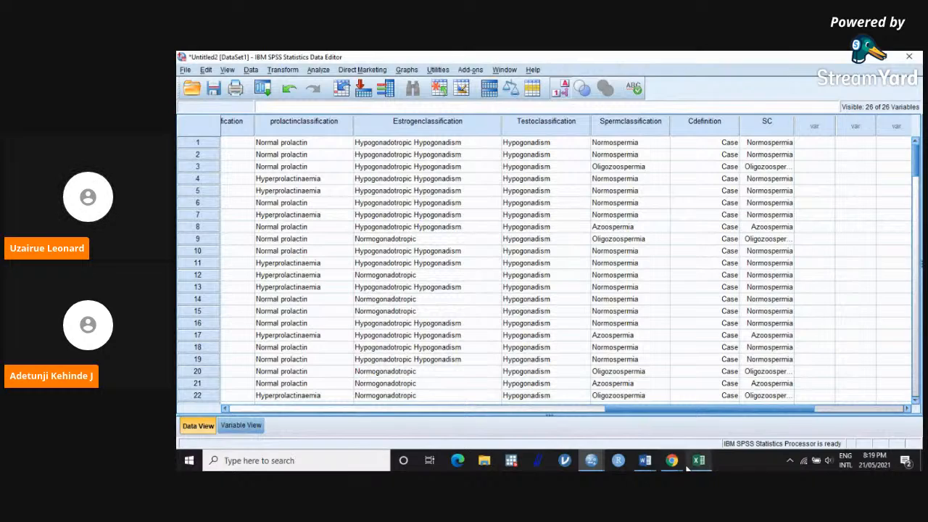
Step: Switch to the StreamYard broadcast window to check it, and return to the SPSS data rows
mouse_move(673, 464)
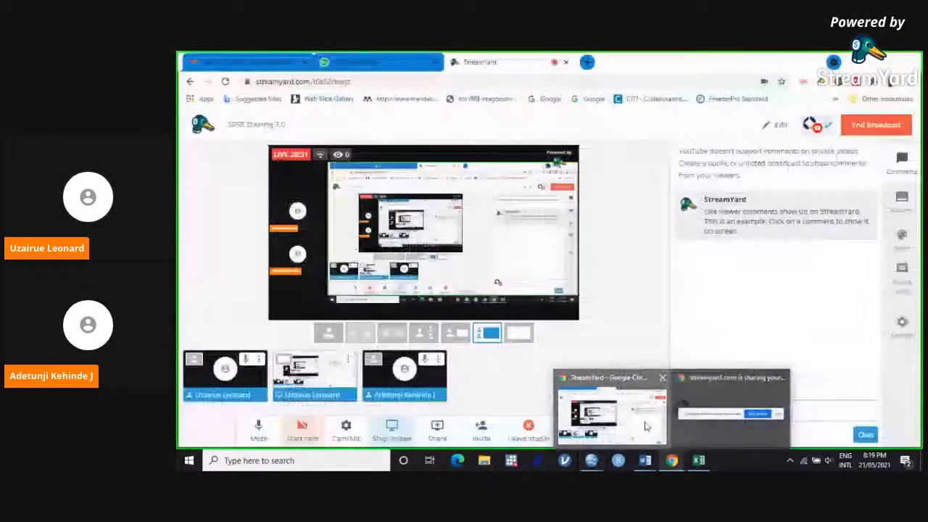
left_click(649, 387)
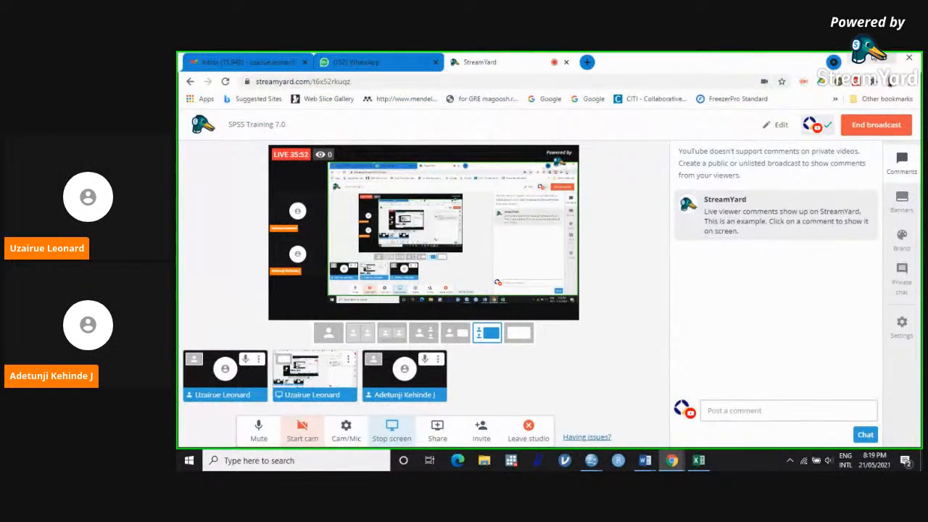
left_click(852, 58)
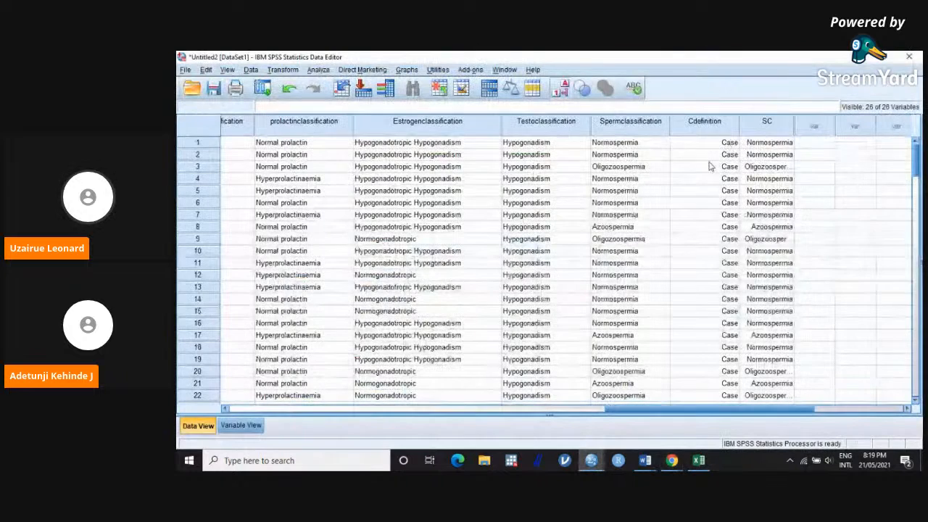
Step: Start a One-Way ANOVA analysis on the dataset
left_click(324, 70)
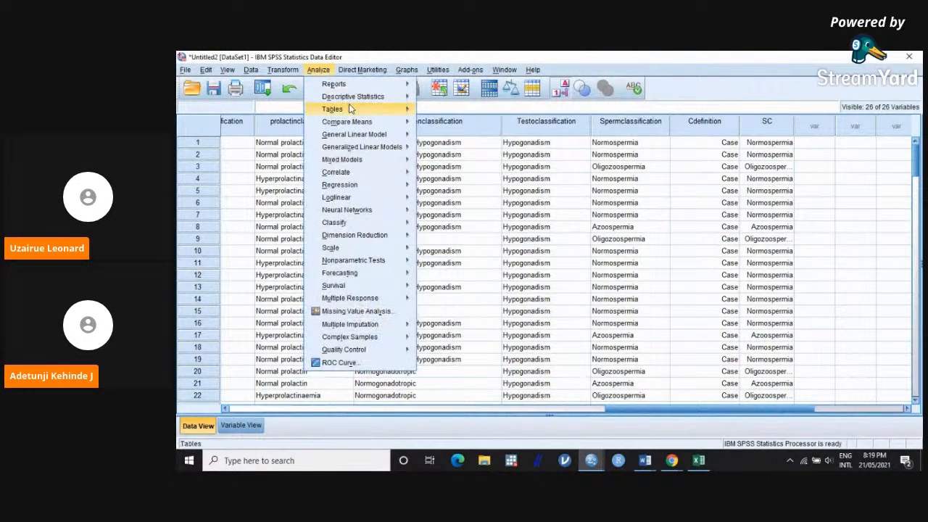
mouse_move(361, 125)
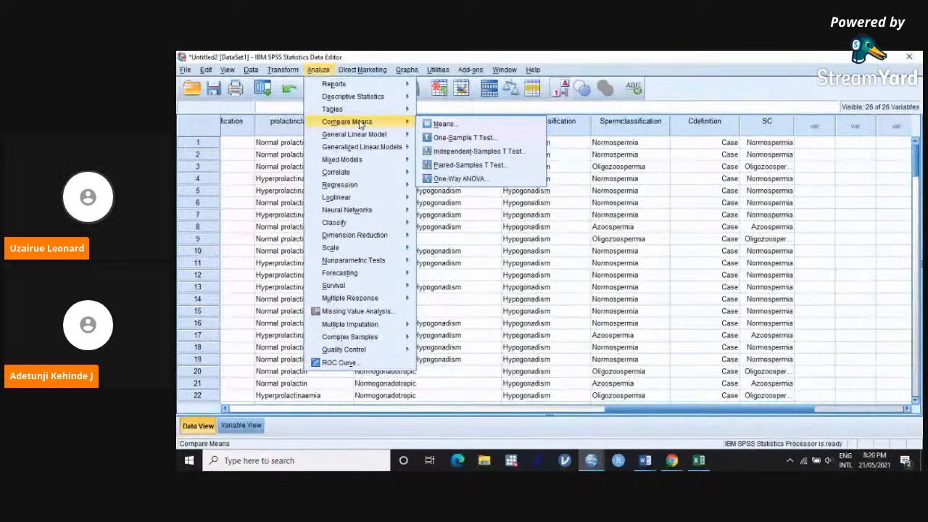
left_click(461, 180)
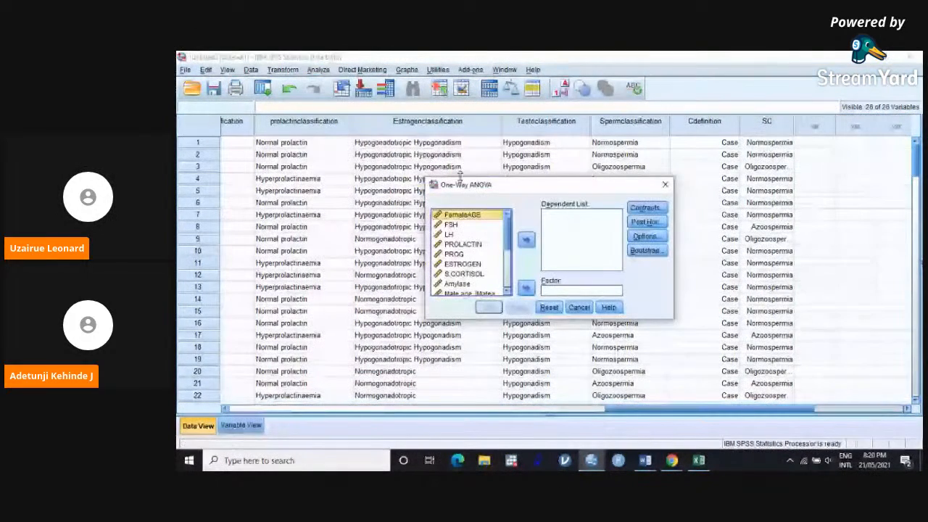
left_click(452, 225)
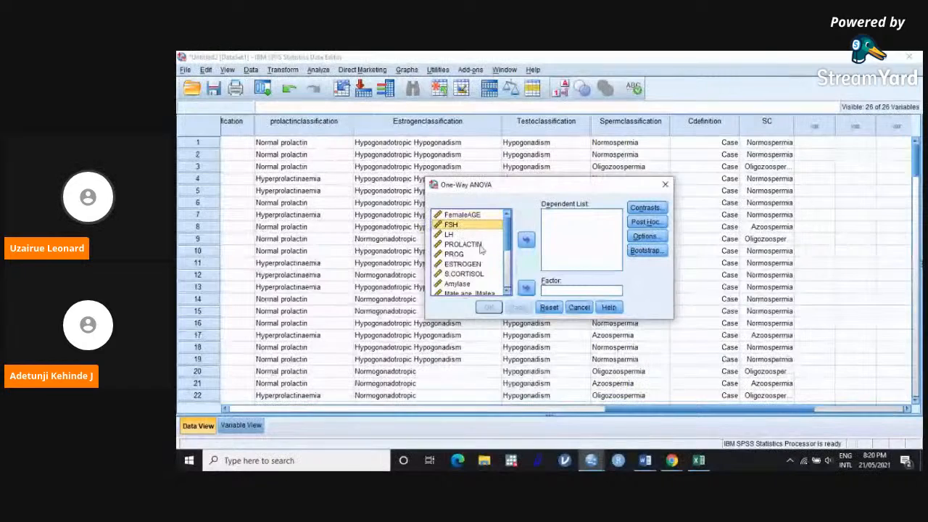
left_click(479, 274, "shift")
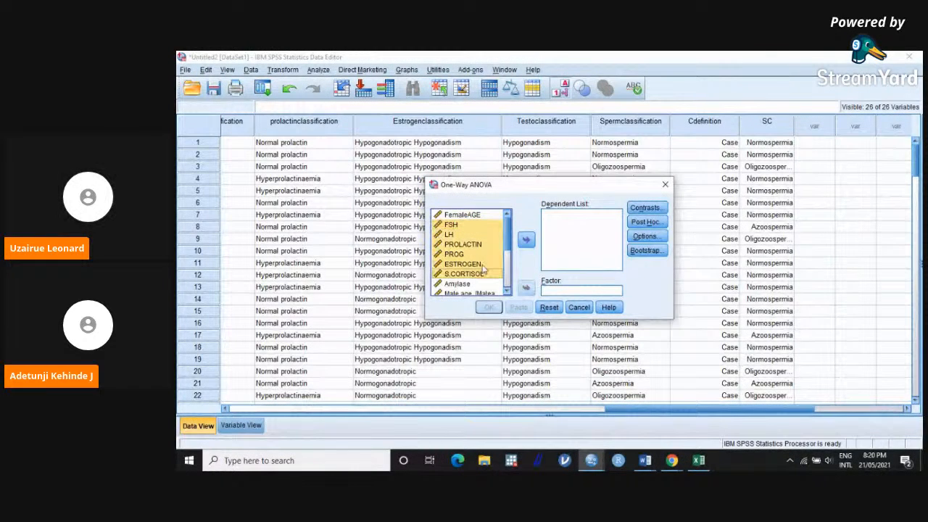
scroll(508, 241, "down", 2)
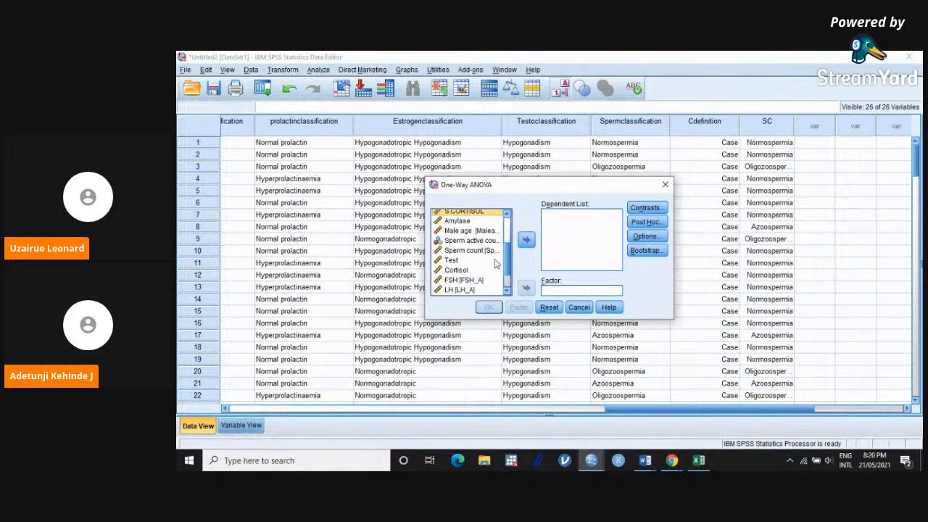
left_click(465, 262, "shift")
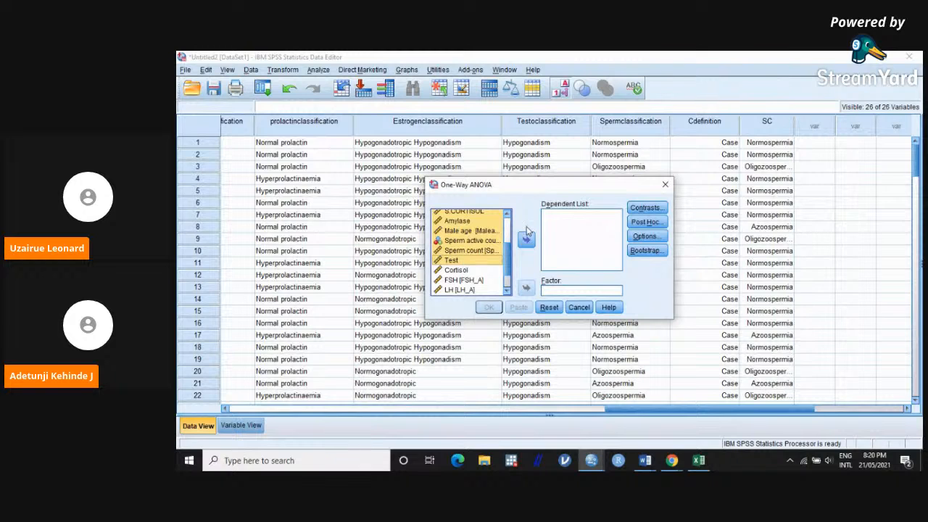
Step: Add FSH, LH, PROLACTIN, PROG, ESTROGEN, S.CORTISOL, Amylase and Test as dependent variables, with SC as the factor
scroll(482, 236, "up", 3)
left_click(478, 226)
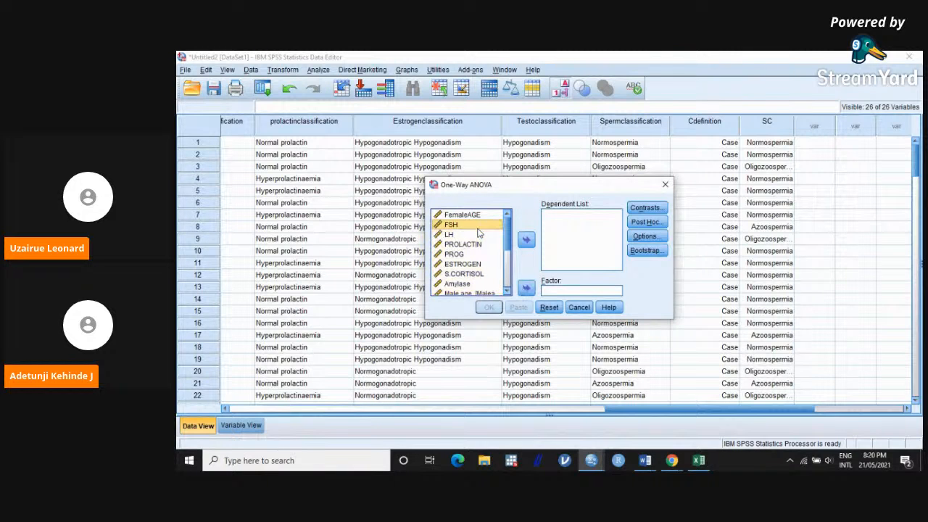
left_click(475, 273, "shift")
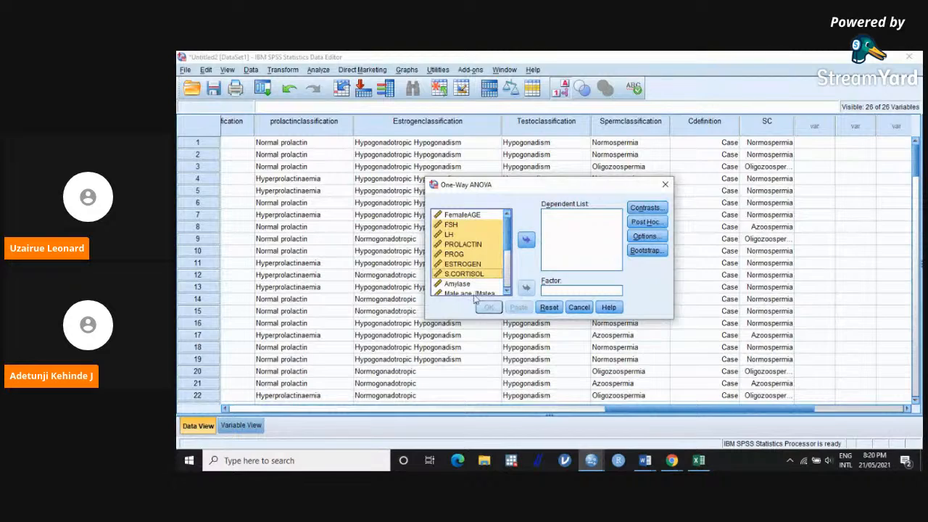
left_click(475, 285, "shift")
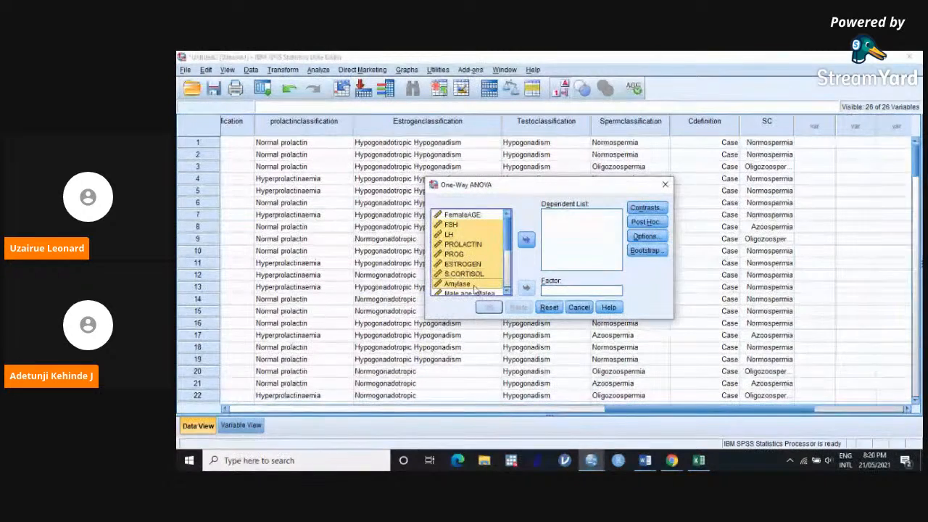
scroll(507, 259, "down", 2)
scroll(508, 259, "down", 1)
left_click(462, 264, "ctrl")
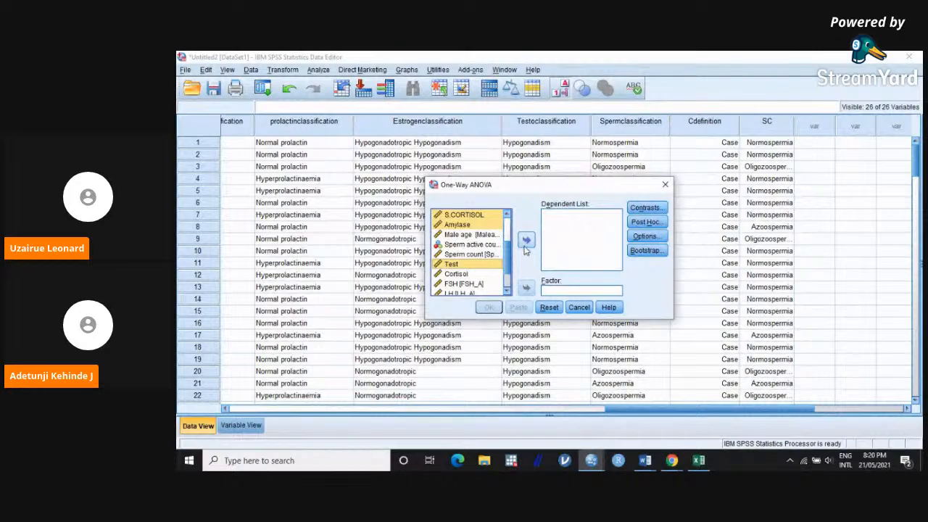
left_click(526, 239)
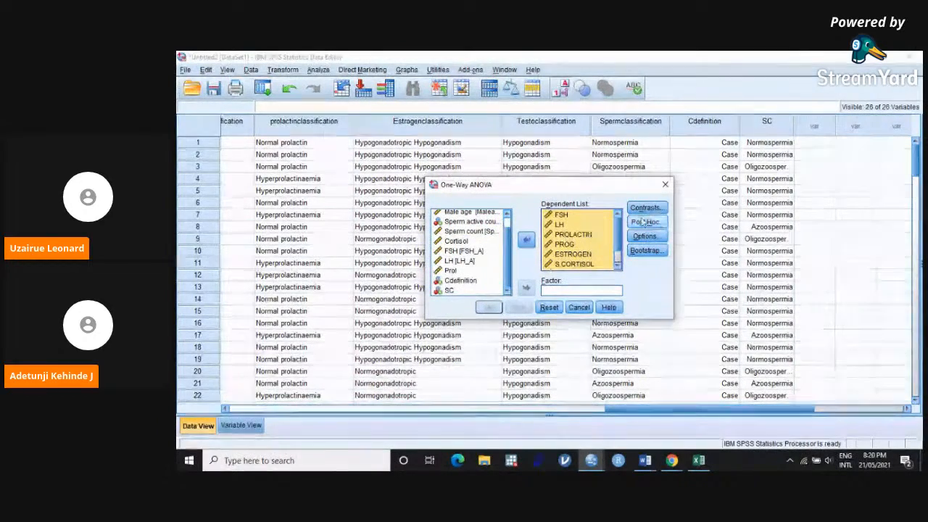
left_click(452, 290)
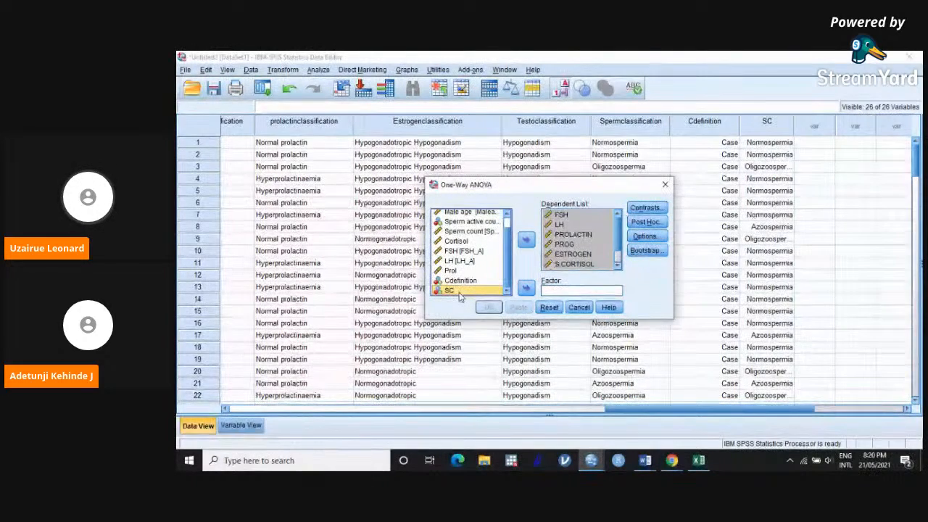
left_click(526, 289)
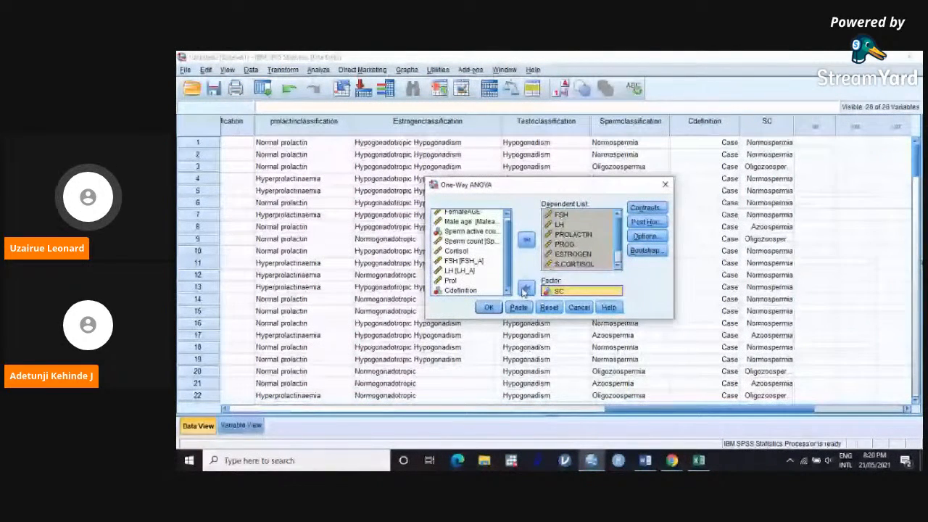
Step: Set the post hoc comparisons to Bonferroni for equal variances and Tamhane's T2 for unequal variances
left_click(647, 222)
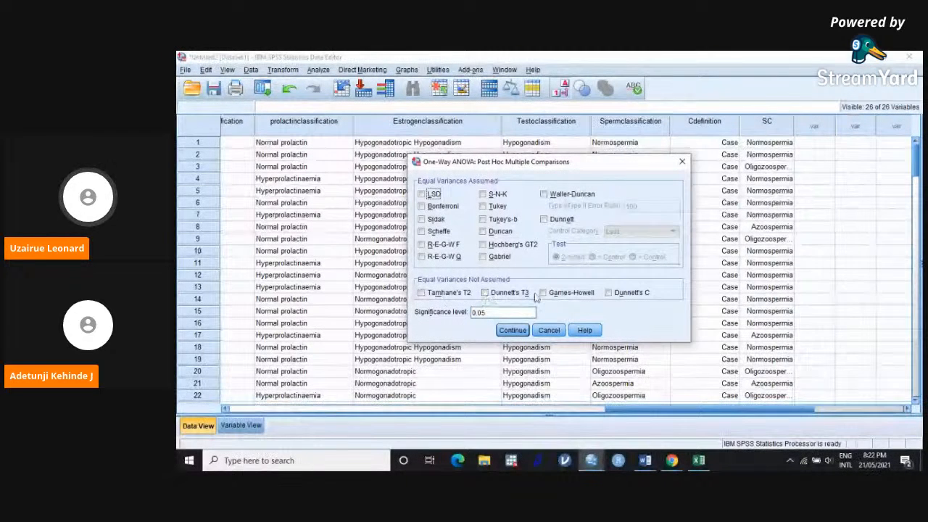
left_click(422, 293)
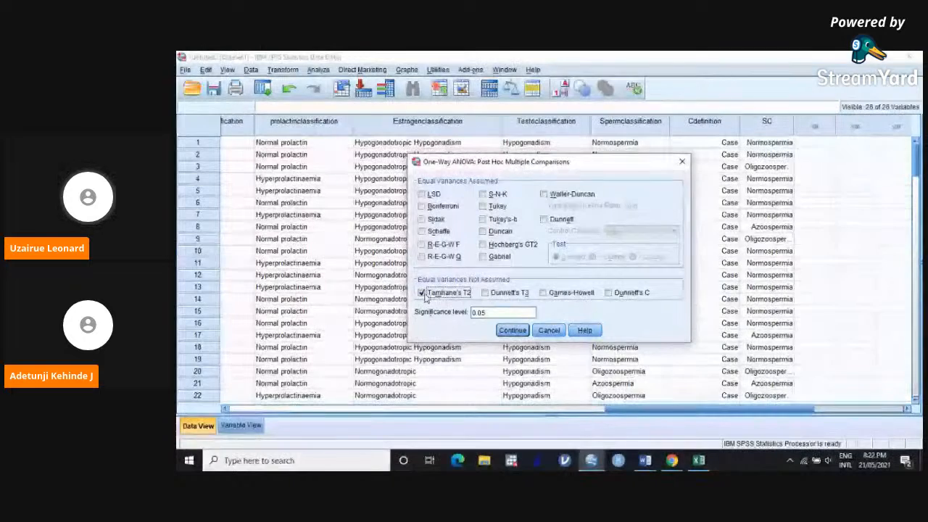
left_click(421, 205)
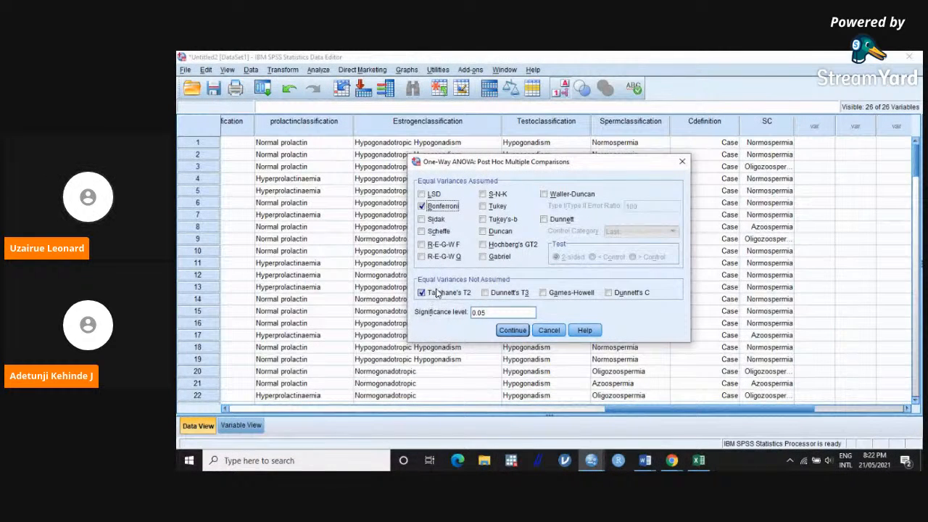
left_click(513, 331)
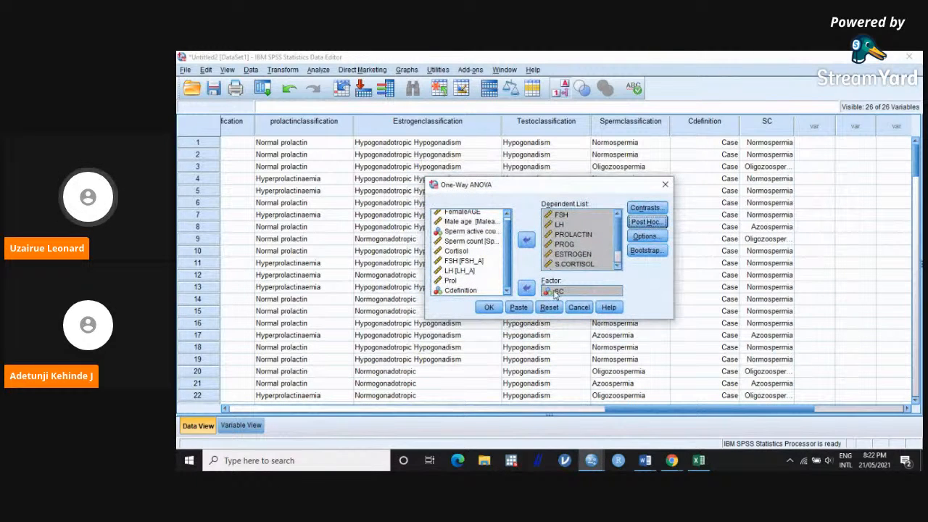
Step: Request descriptive statistics and a means plot in the One-Way ANOVA options
left_click(652, 237)
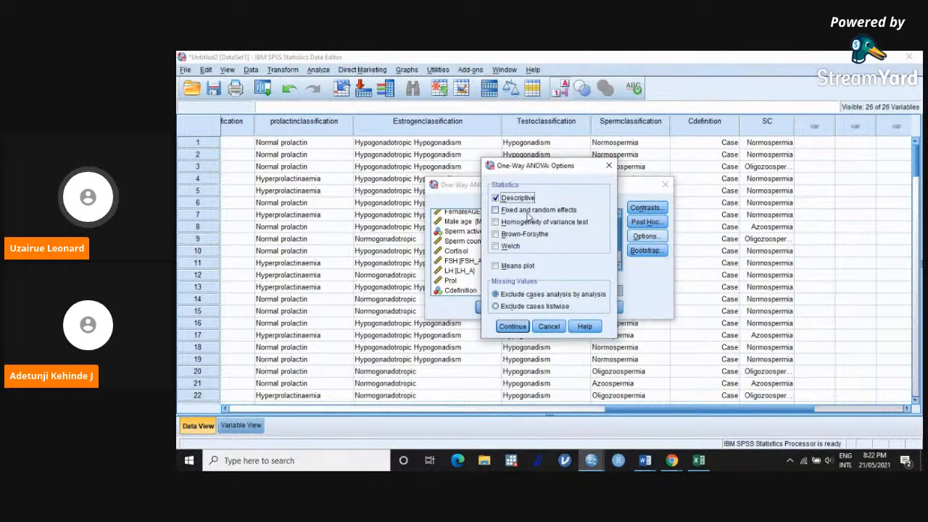
left_click(517, 267)
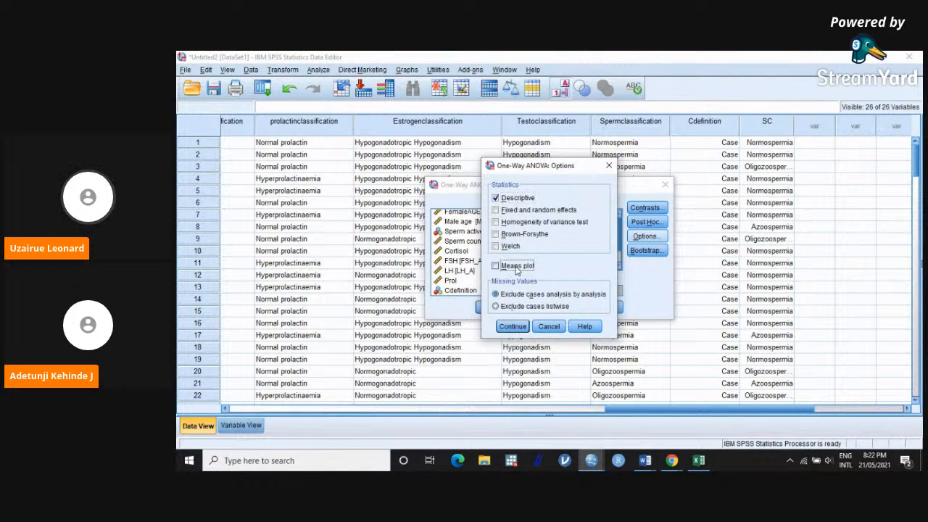
left_click(513, 327)
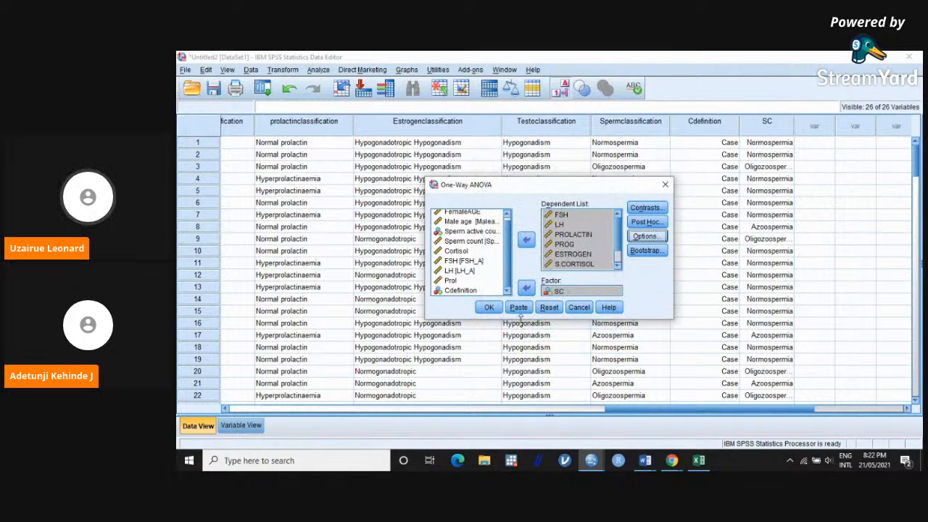
Step: Run the One-Way ANOVA without bootstrapping and maximize the output viewer
left_click(653, 250)
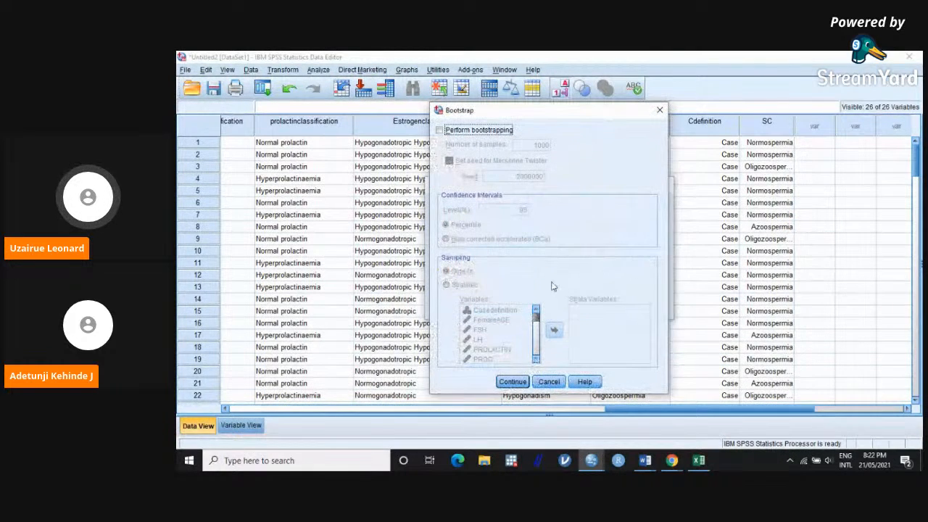
left_click(513, 381)
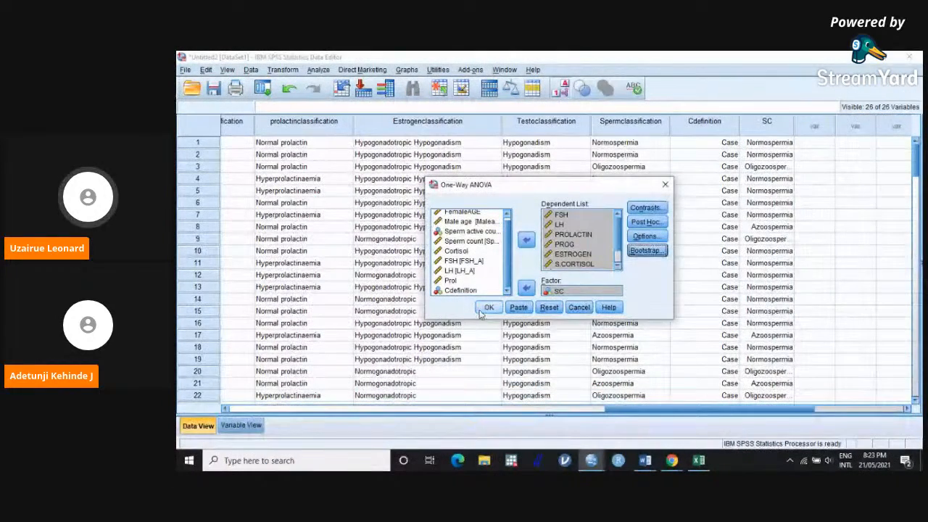
left_click(487, 308)
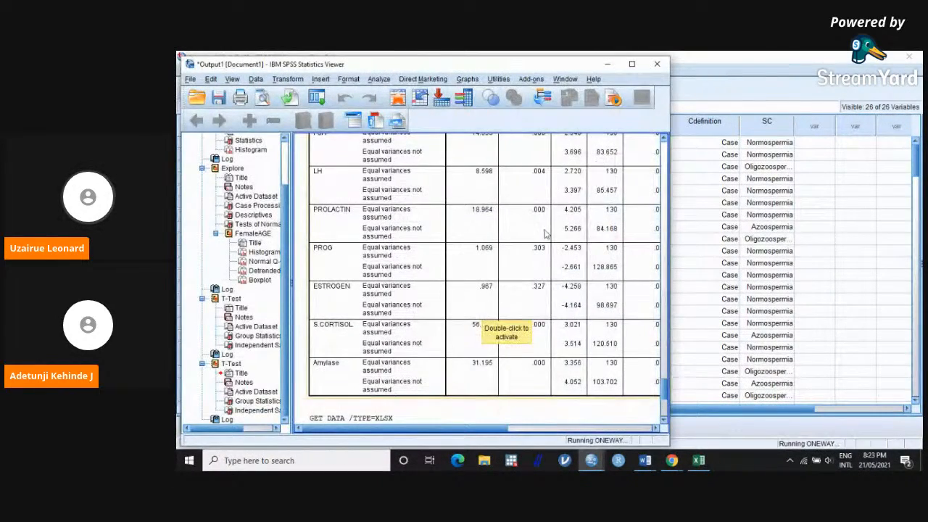
left_click(635, 64)
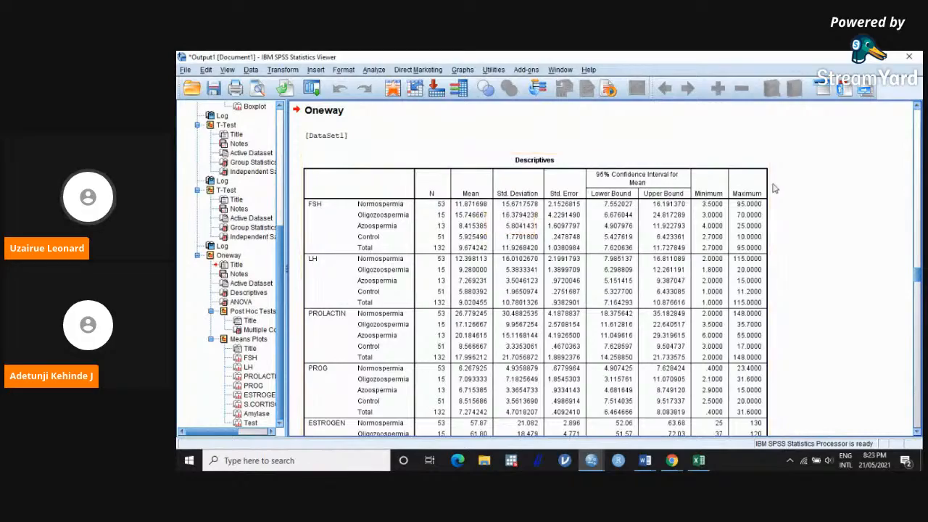
Step: Examine the Descriptives, ANOVA and post hoc Multiple Comparisons tables of the Oneway output for differences between the SC groups
scroll(394, 244, "down", 2)
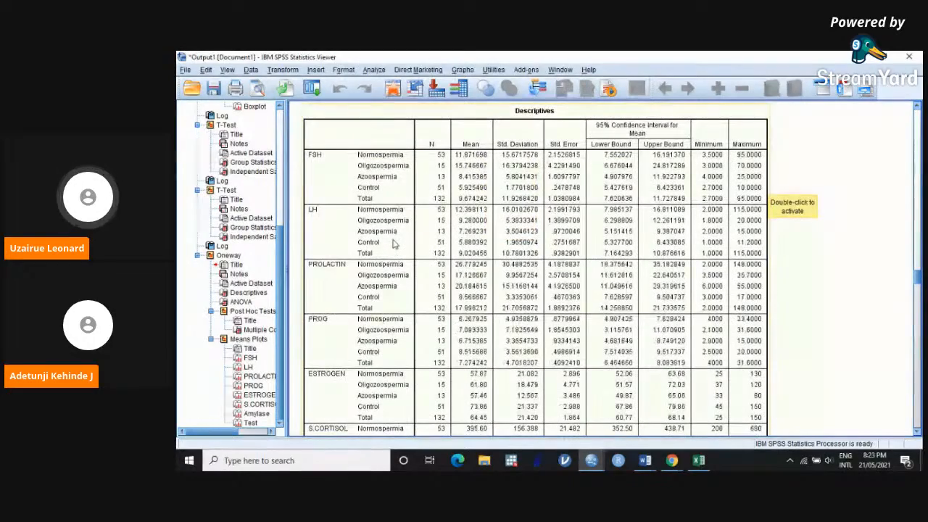
scroll(393, 244, "down", 8)
scroll(394, 245, "down", 12)
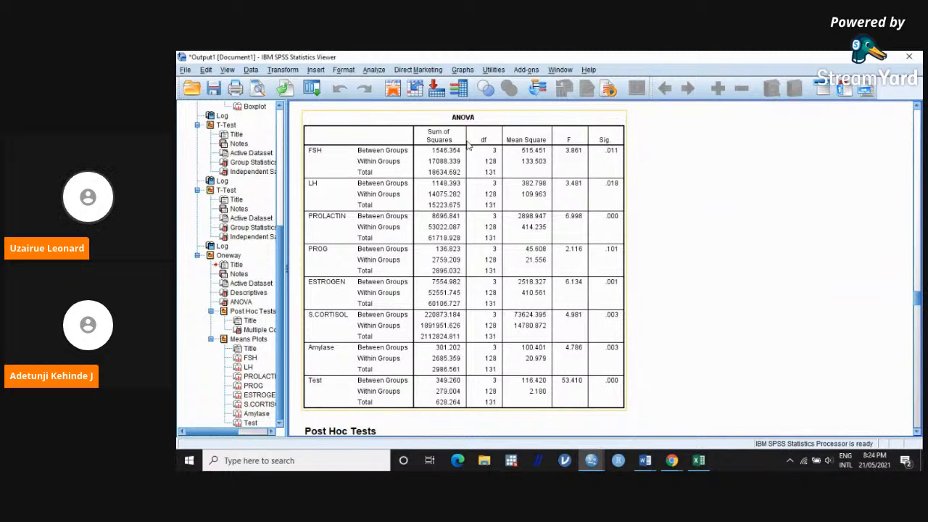
left_click(579, 161)
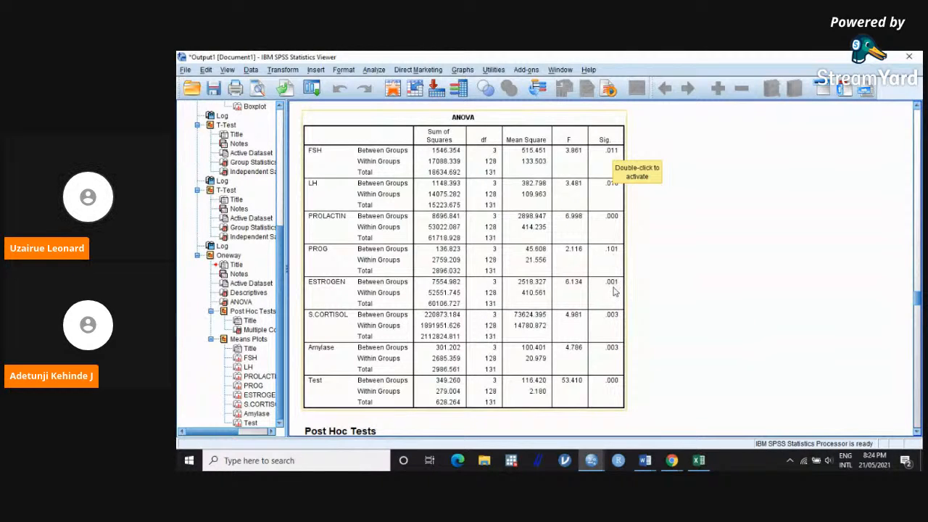
scroll(614, 290, "down", 2)
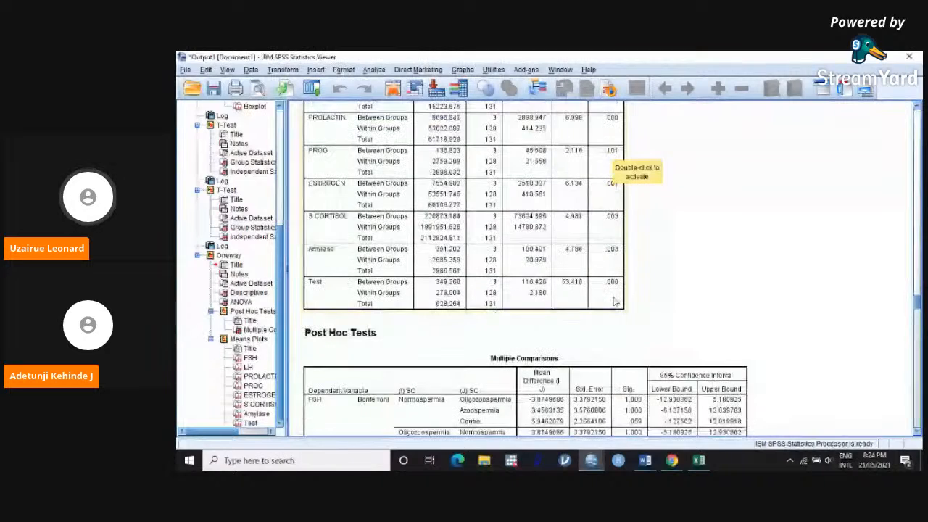
scroll(614, 302, "down", 2)
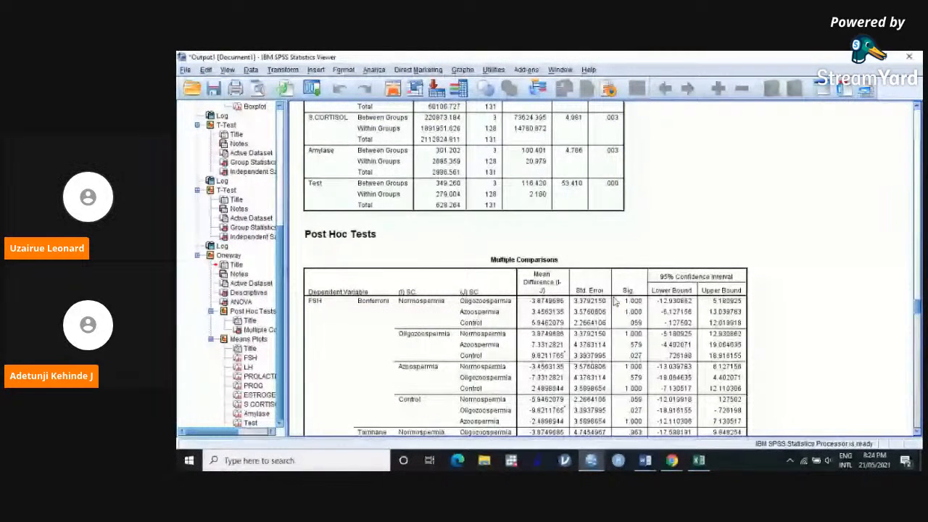
scroll(615, 302, "down", 1)
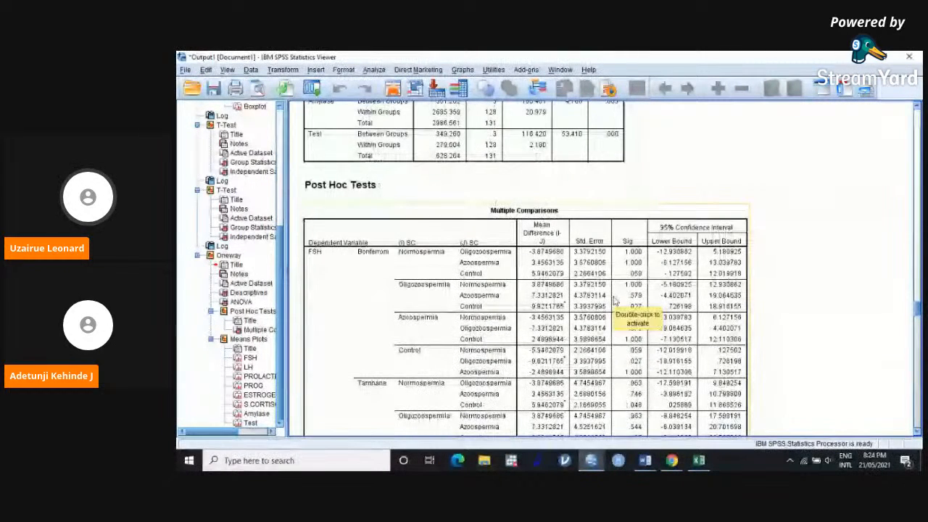